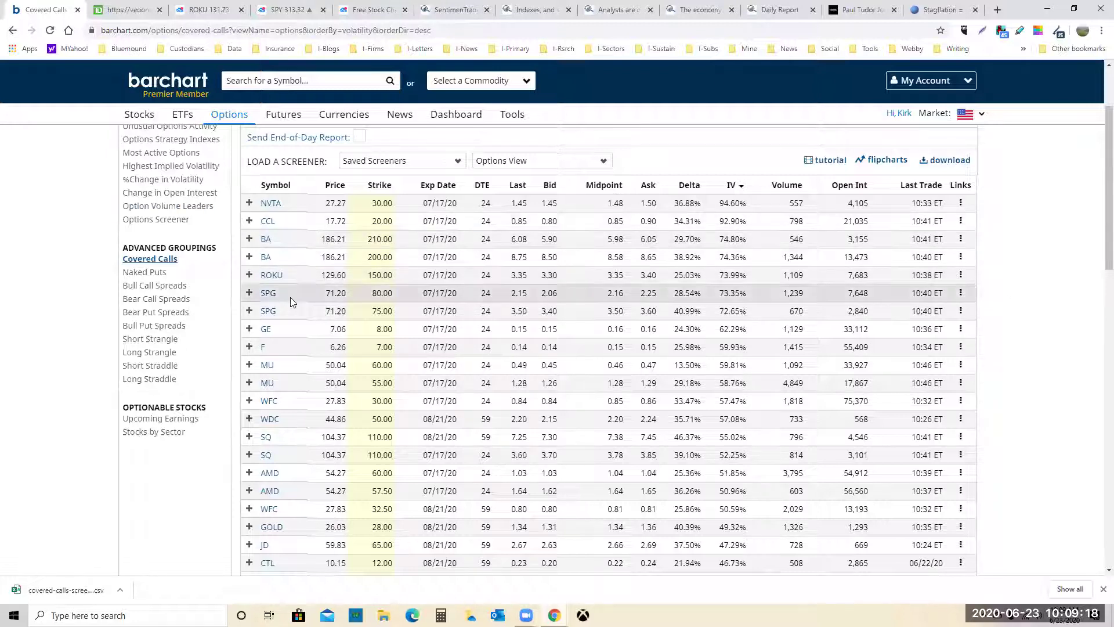
- Scroll up to the Covered Calls Screener results tab listing 62 trades
scroll(315, 292, up, 2)
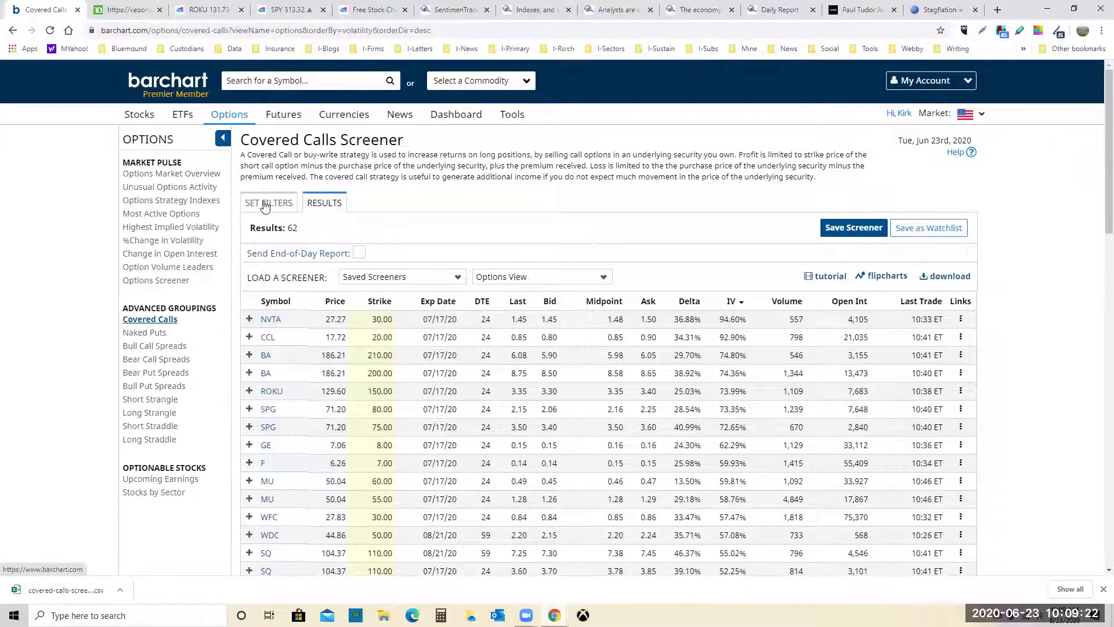
- In the screener filters, set days to expiration to 60–100 and 100–150, dropping under 60
click(267, 206)
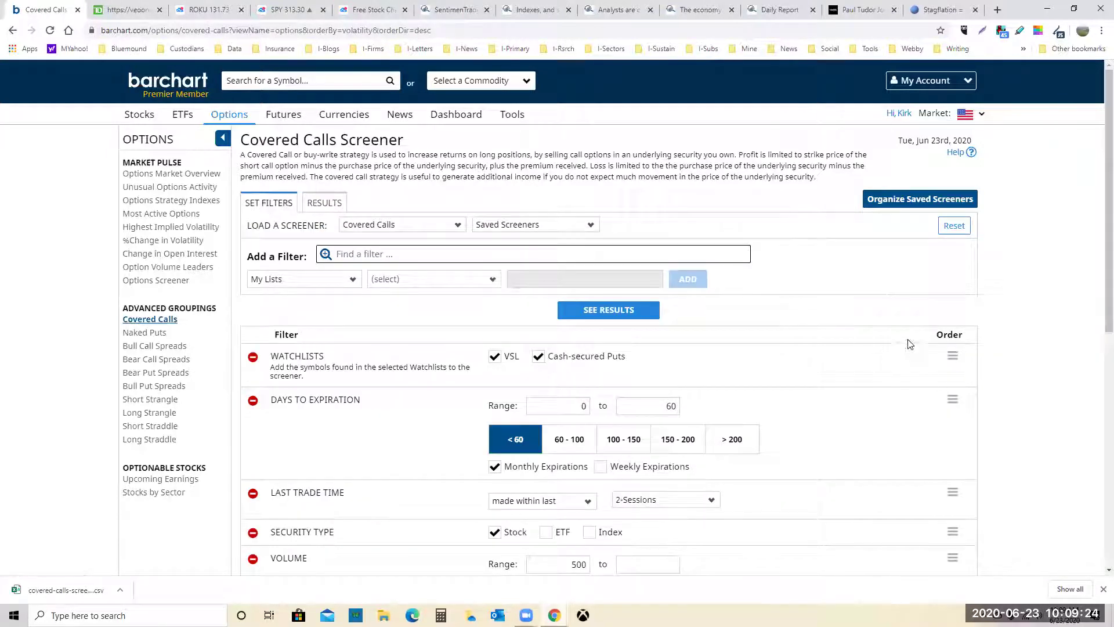
scroll(1013, 286, down, 2)
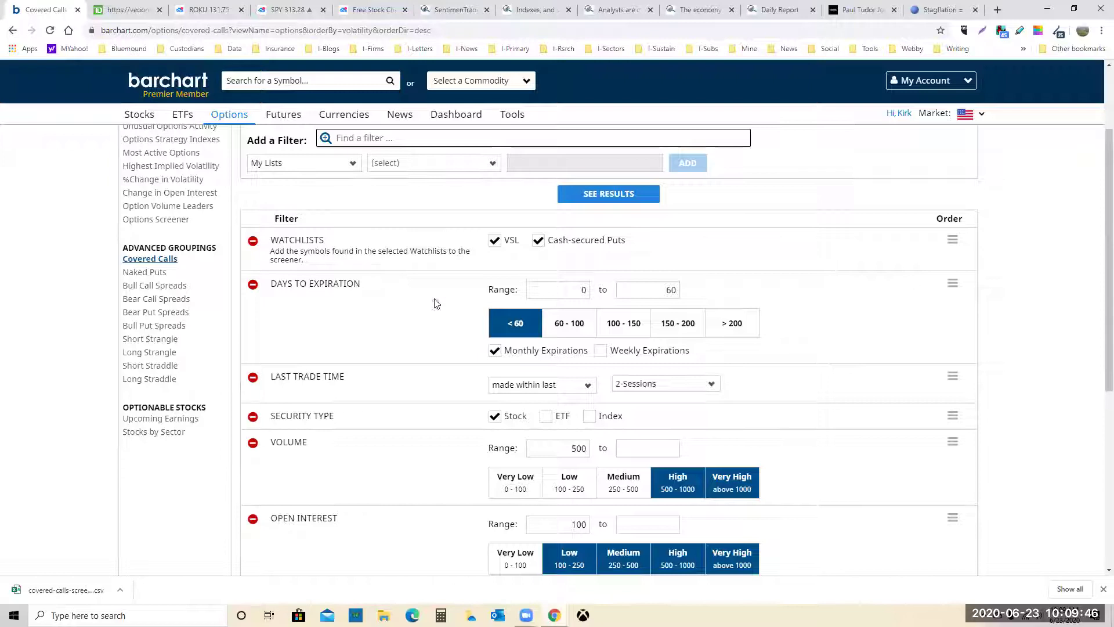
click(570, 325)
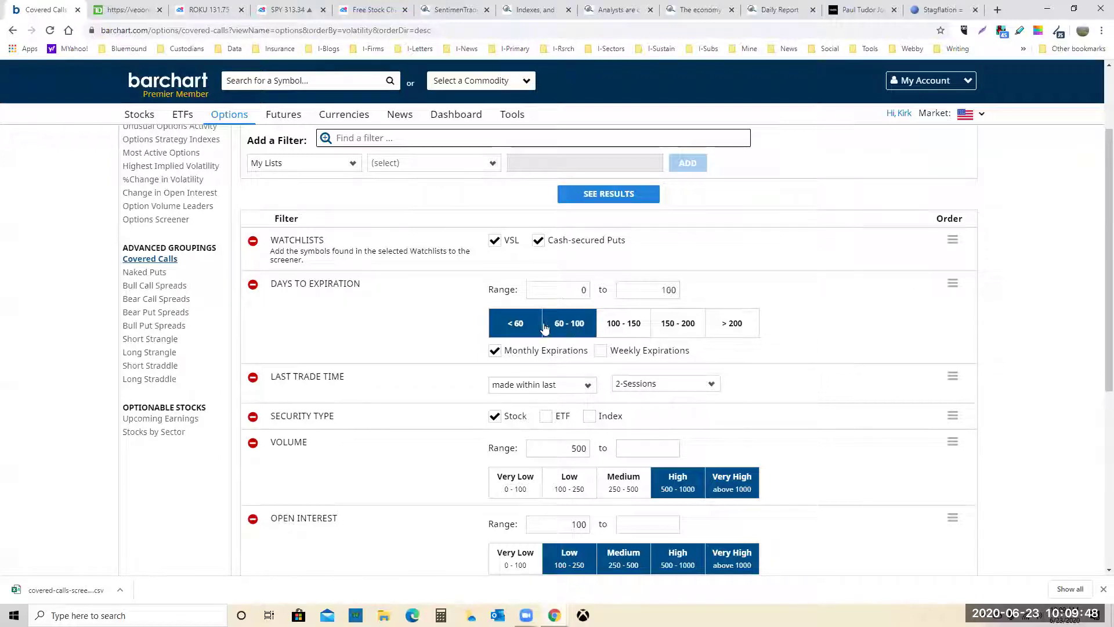
click(513, 326)
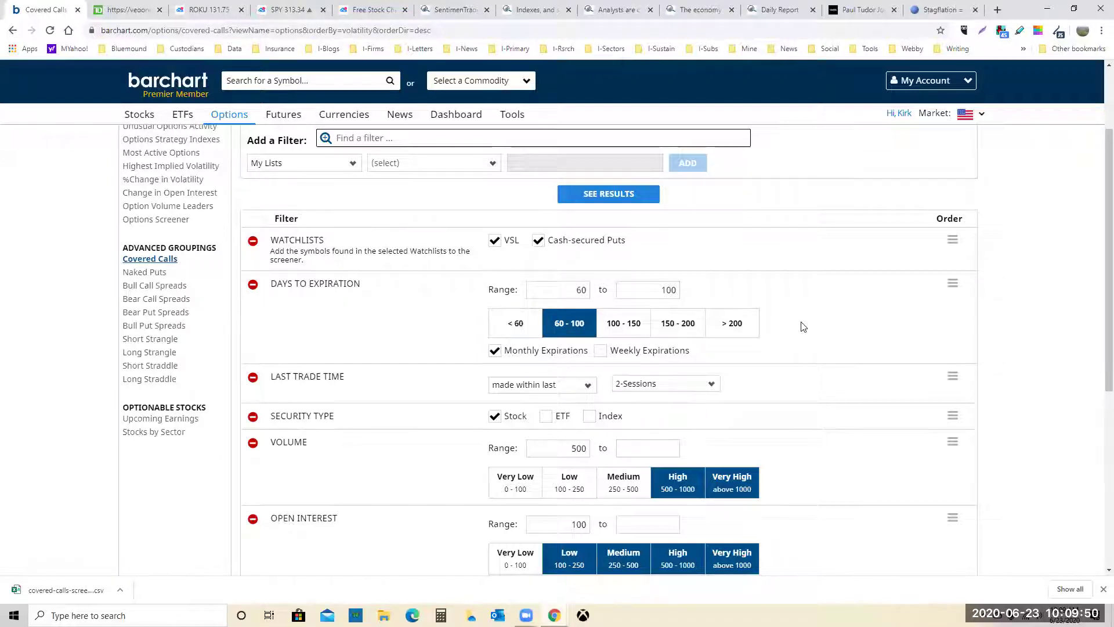
scroll(844, 329, down, 2)
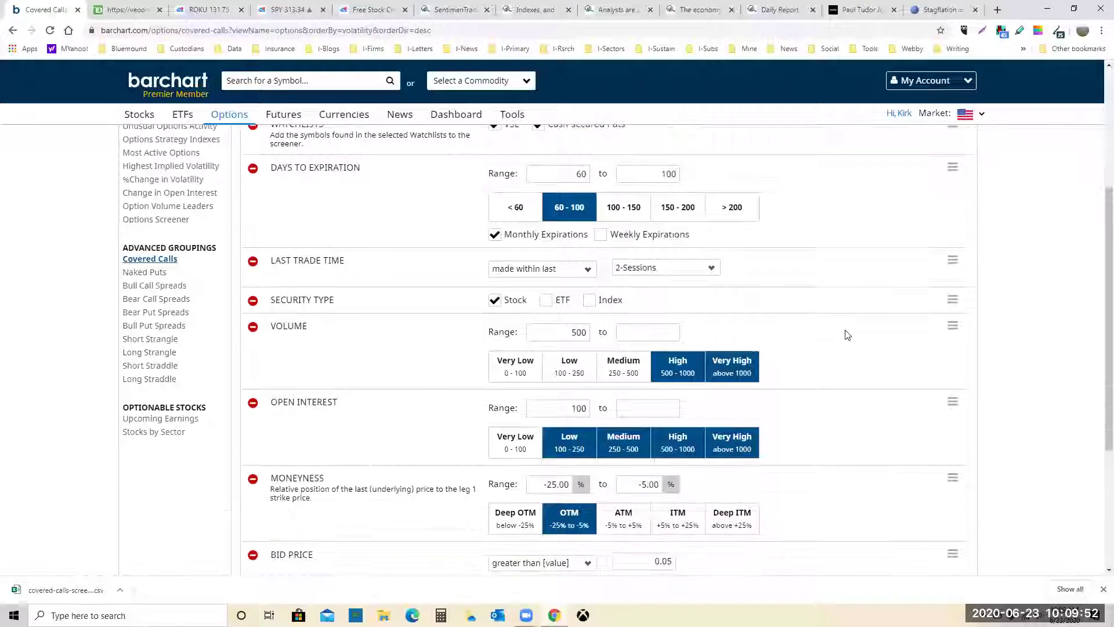
scroll(864, 344, up, 1)
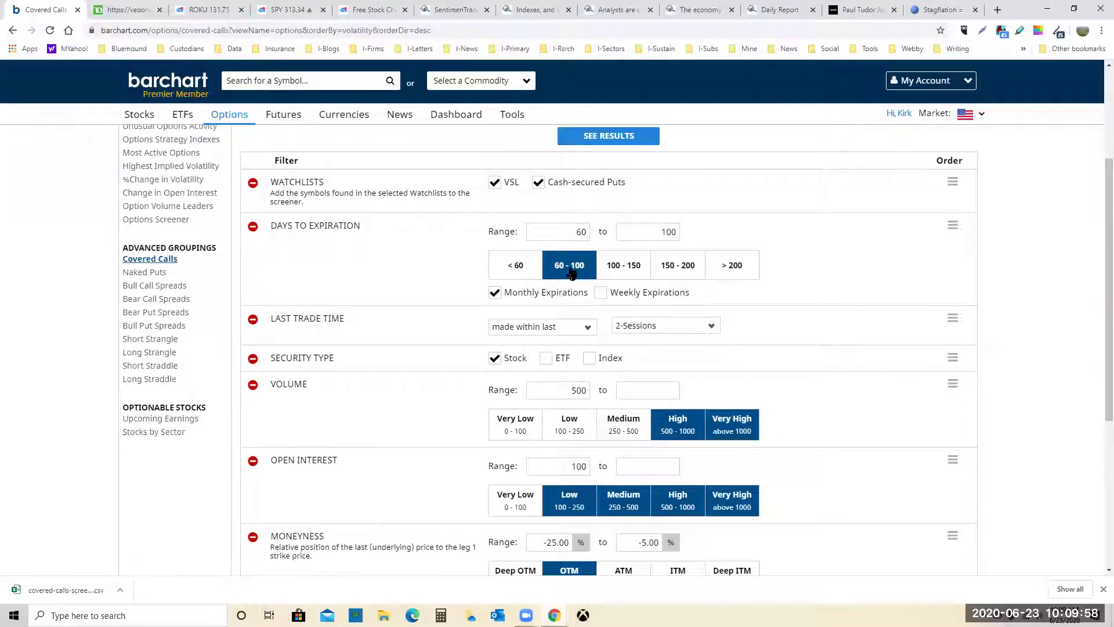
click(635, 271)
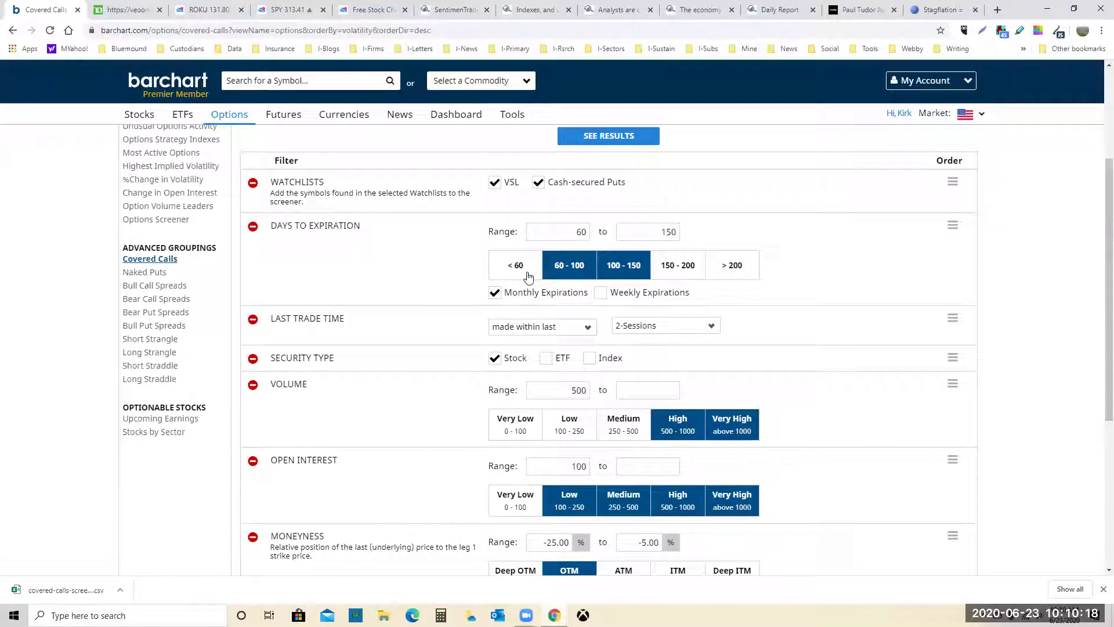
scroll(460, 347, down, 1)
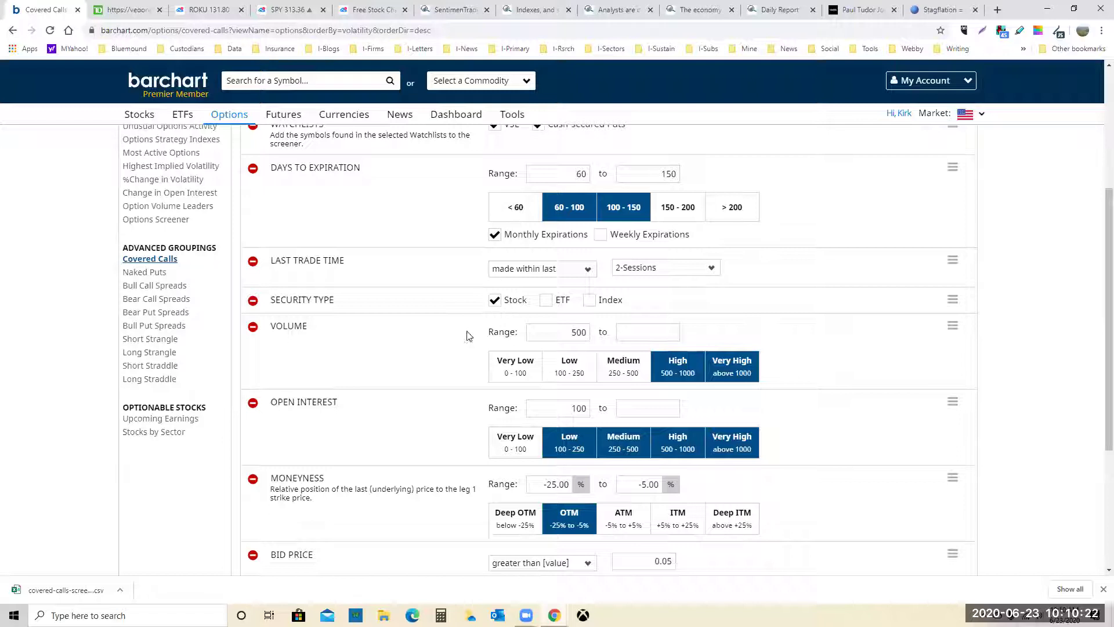
- Include ETFs, set volume to 250+, and widen moneyness to +5% including ATM options
click(547, 303)
scroll(441, 364, down, 1)
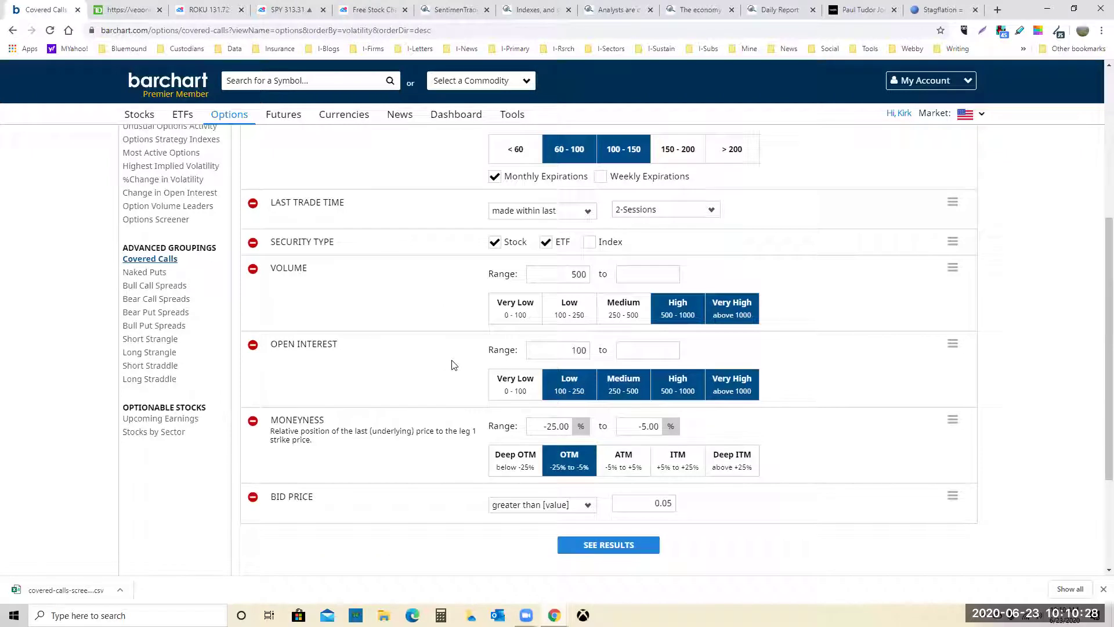
click(625, 314)
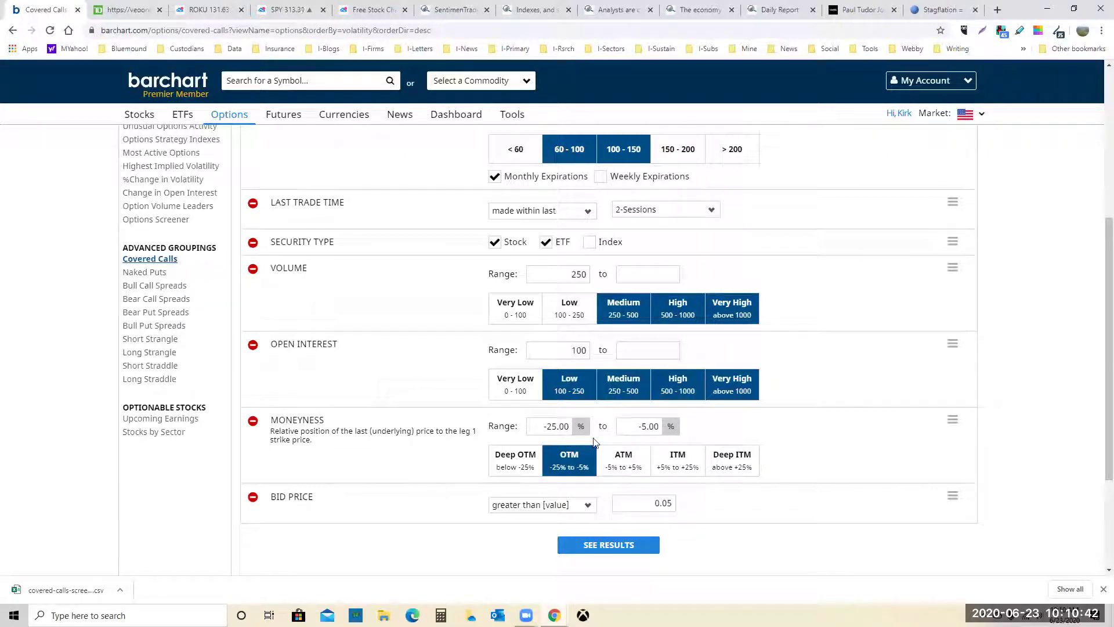
click(641, 425)
key(Delete)
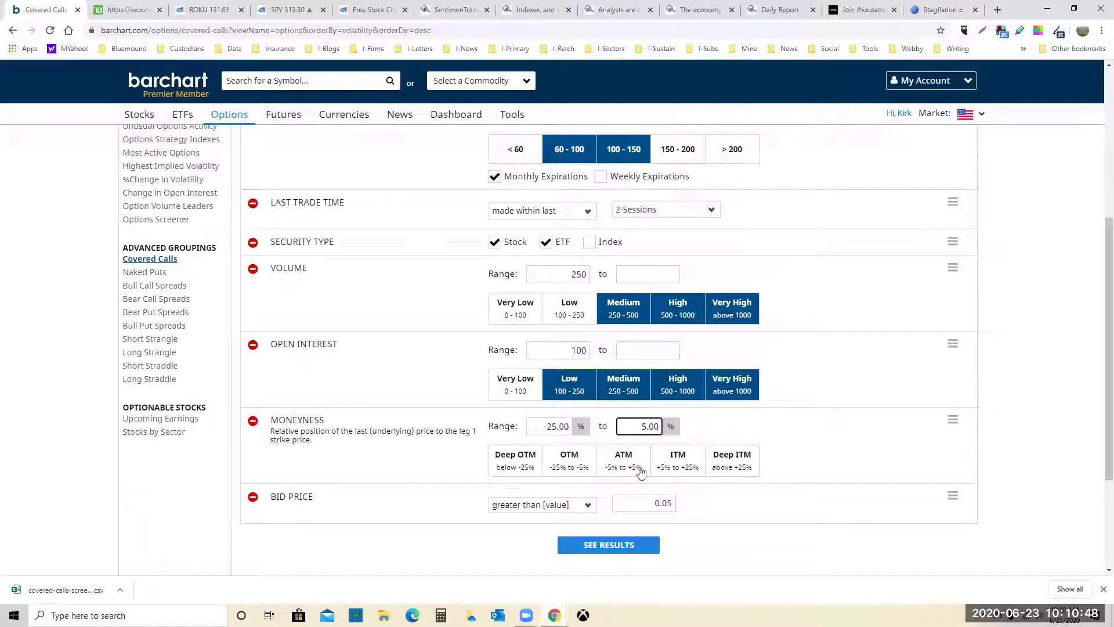
click(624, 458)
click(575, 458)
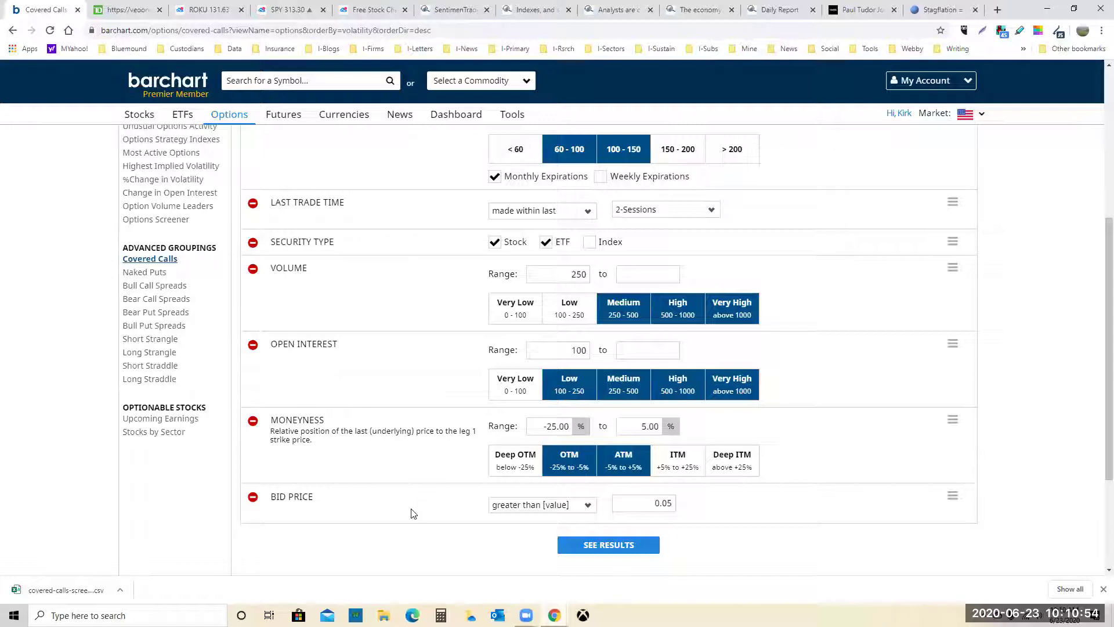
- Set the minimum bid price to .50, keeping the Covered Calls screener selected
double_click(650, 500)
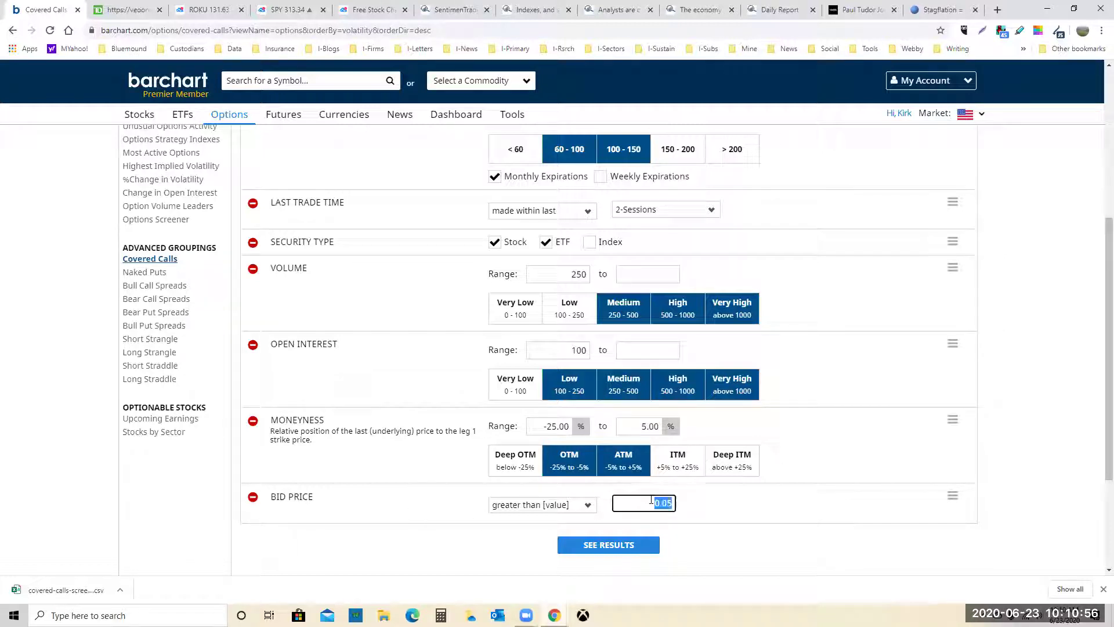
text(.5)
click(425, 494)
scroll(432, 492, up, 4)
scroll(436, 490, up, 1)
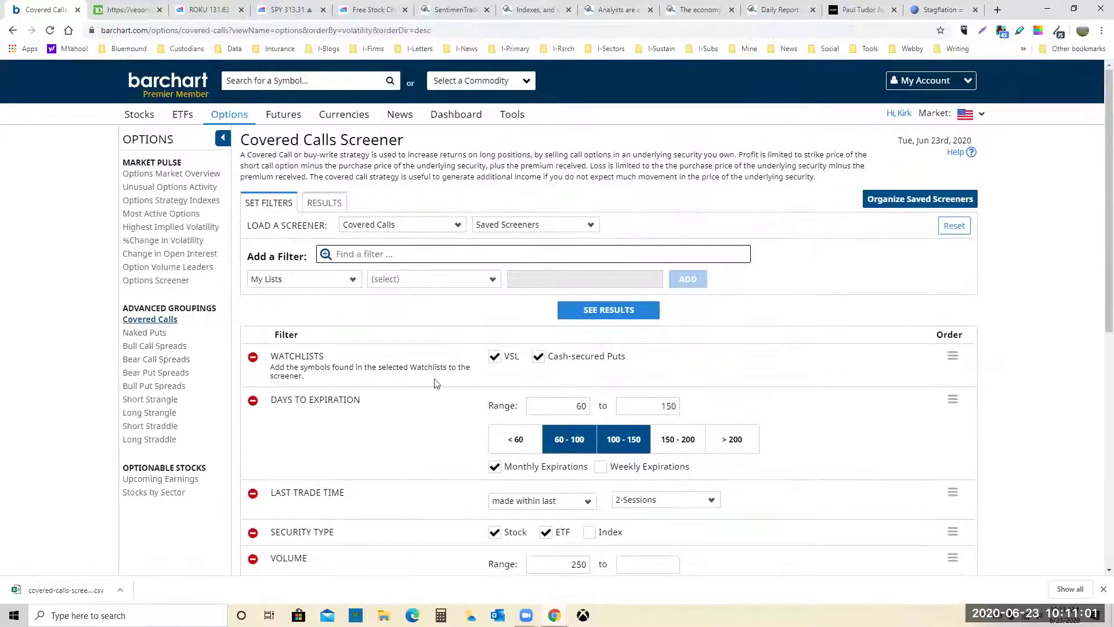
click(459, 224)
click(458, 226)
scroll(850, 393, down, 4)
scroll(850, 393, up, 4)
scroll(849, 383, down, 5)
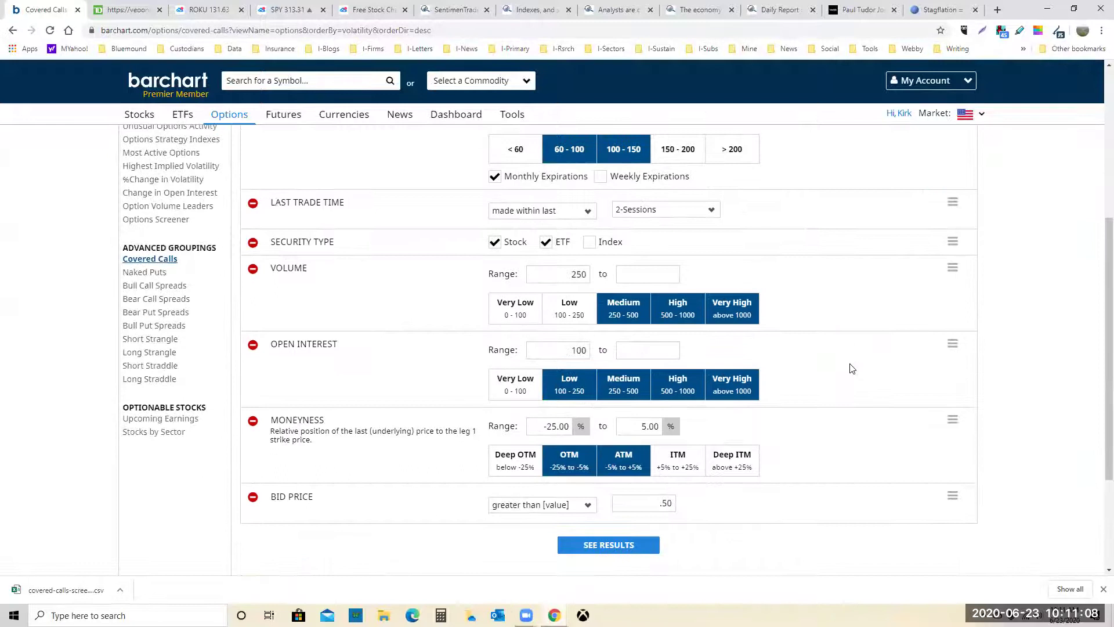
scroll(851, 369, up, 5)
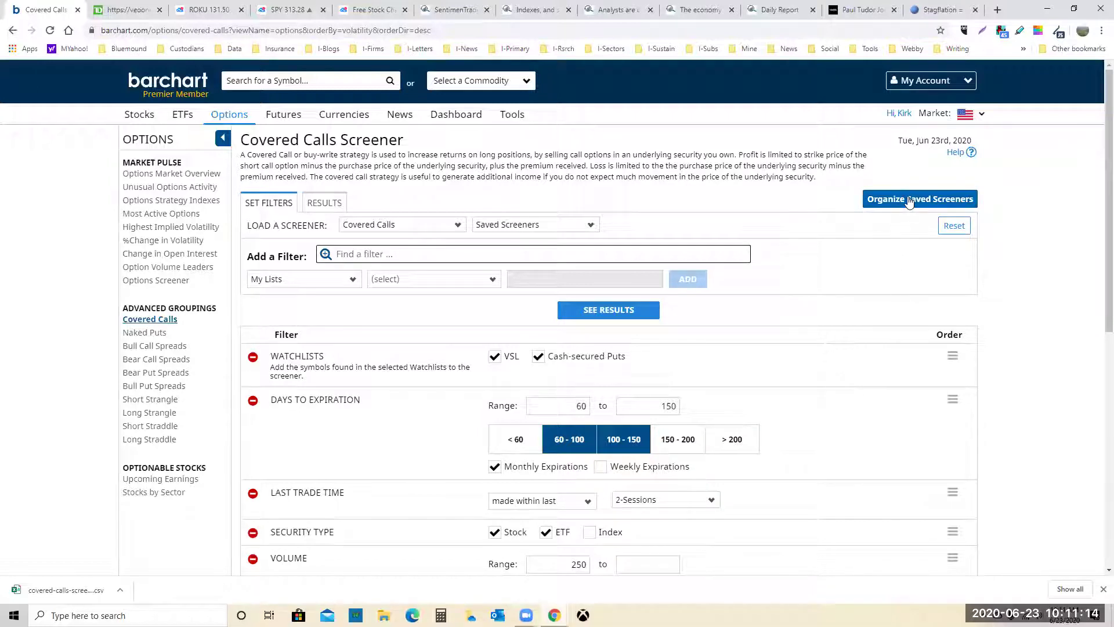
scroll(841, 363, down, 8)
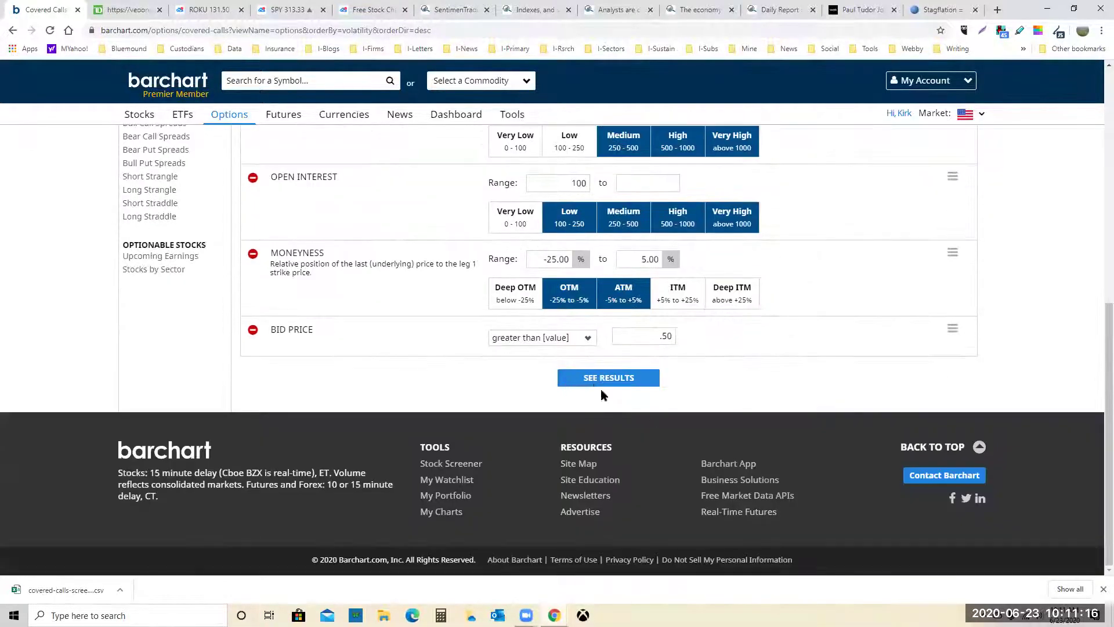
- Rerun the screen and review the 52 results, led by DAL at 78.54% implied volatility
key(Return)
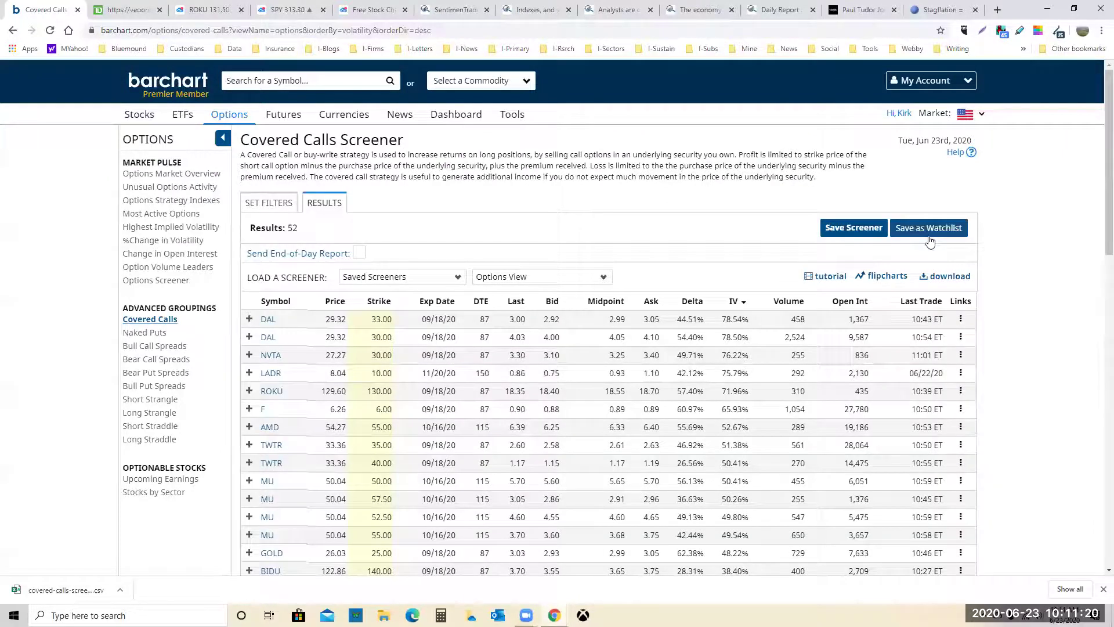
scroll(615, 323, down, 2)
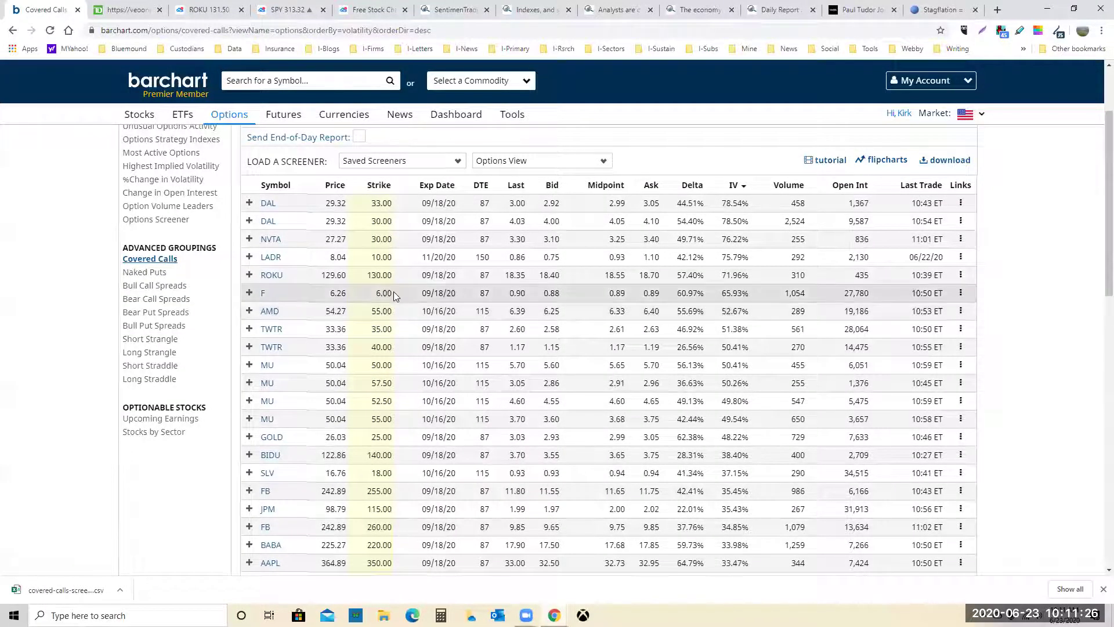
scroll(481, 319, down, 5)
scroll(482, 324, down, 6)
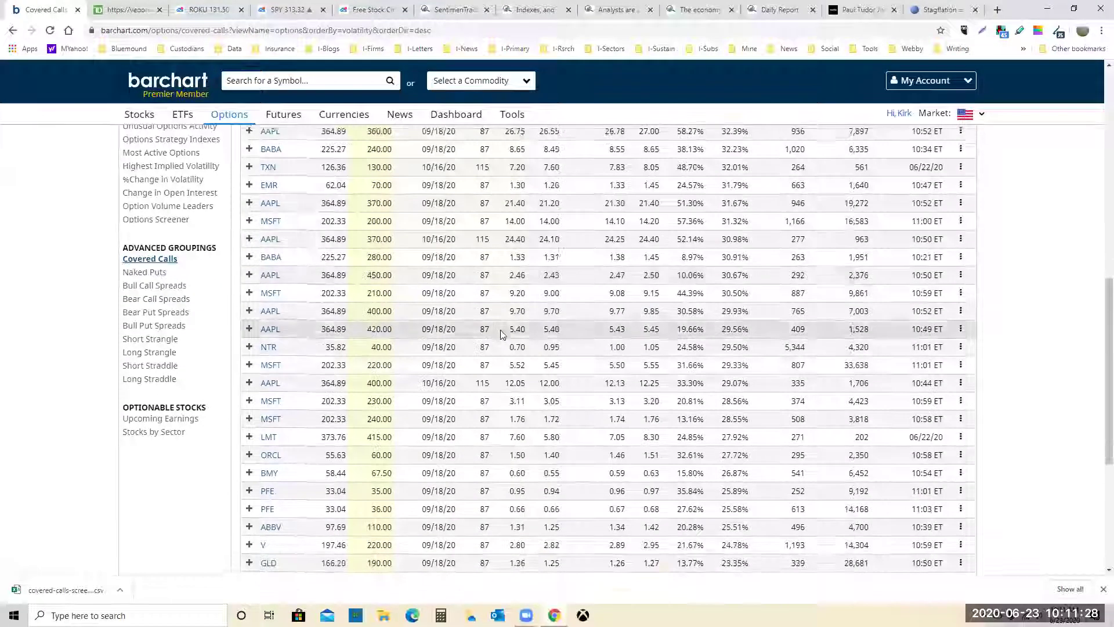
scroll(505, 328, up, 11)
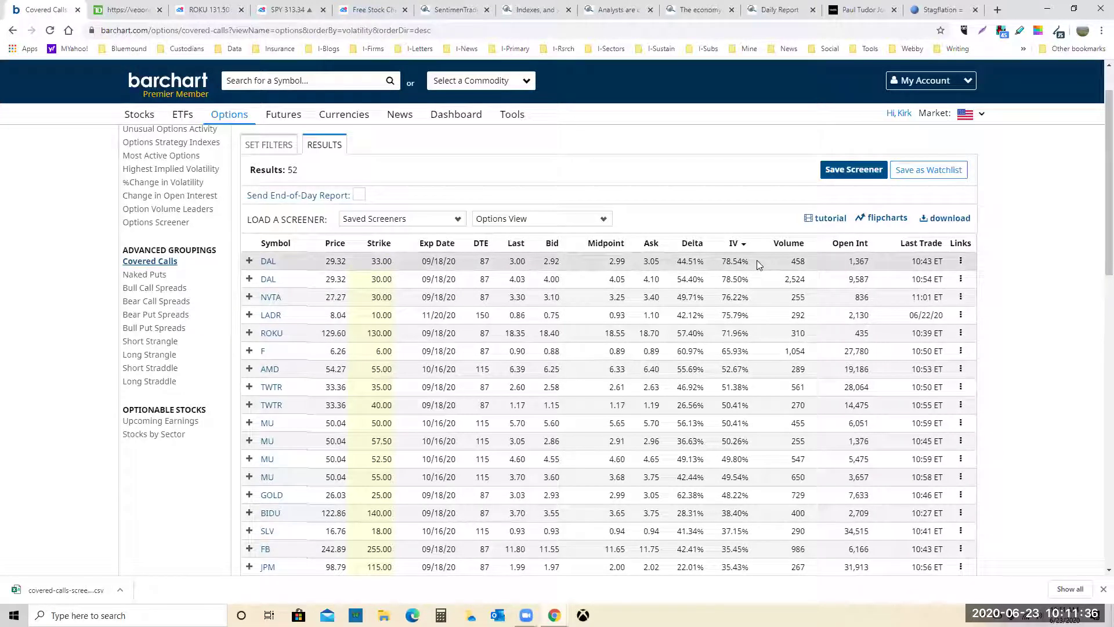
mouse_move(737, 248)
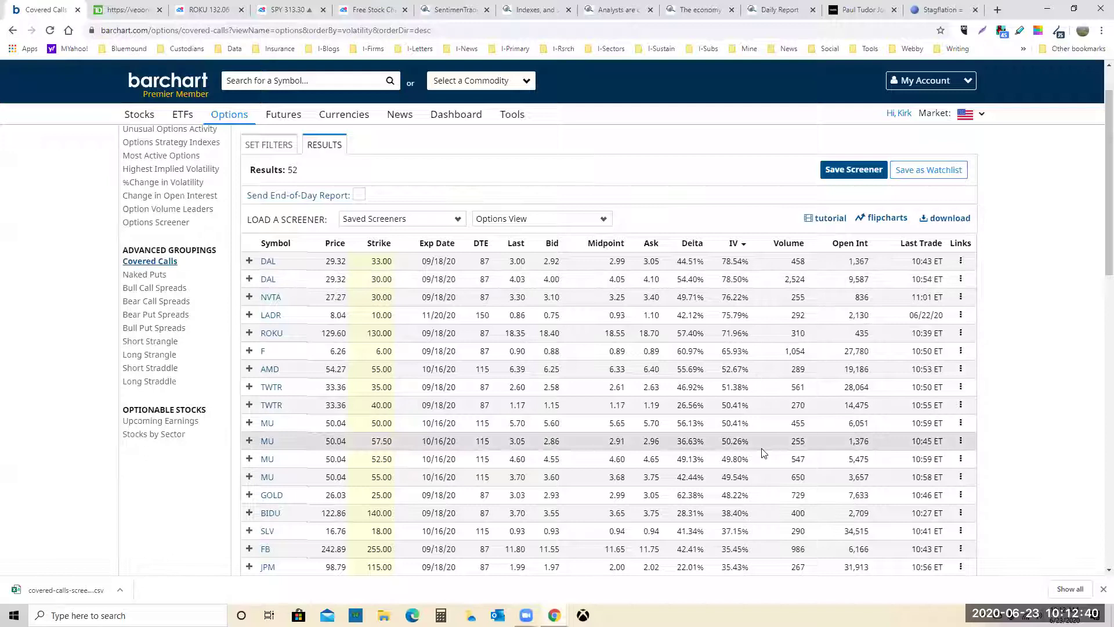
scroll(758, 442, down, 3)
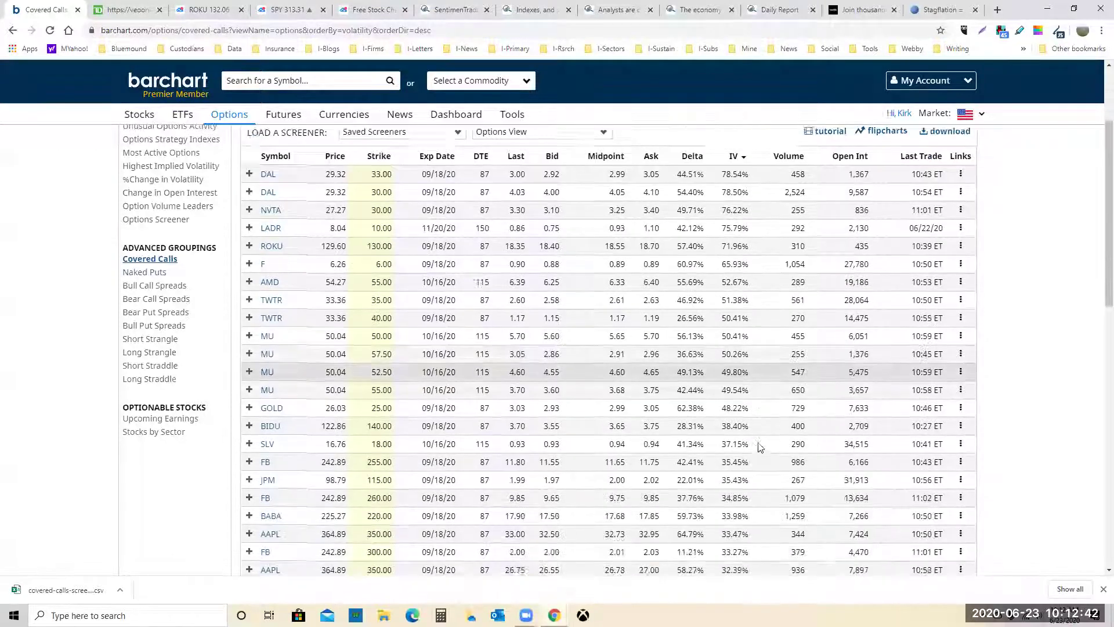
scroll(757, 447, down, 1)
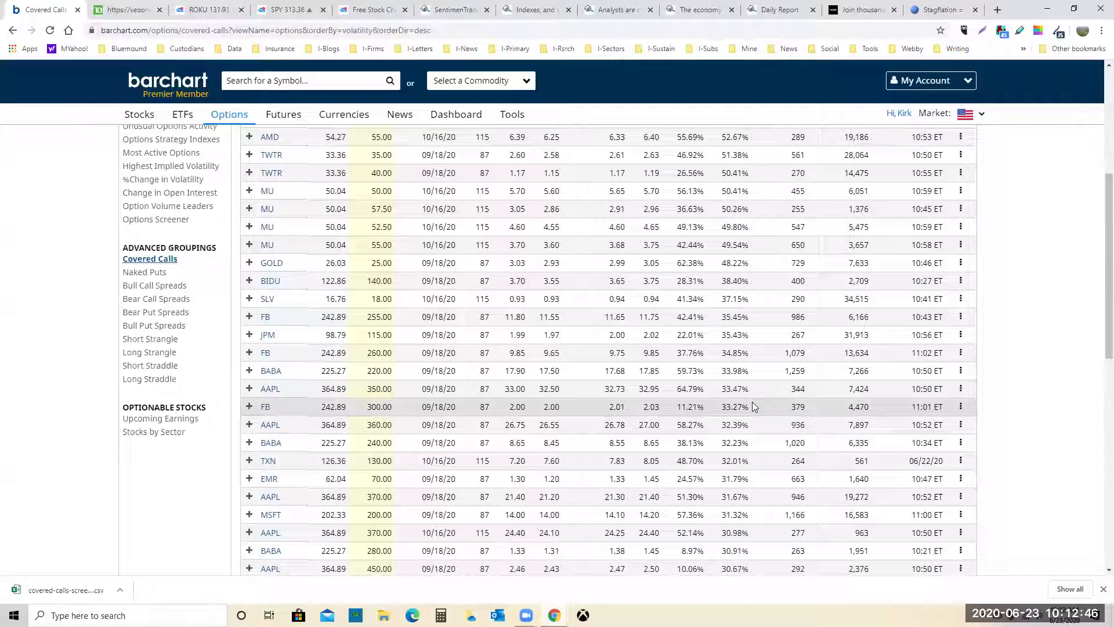
scroll(752, 402, down, 6)
scroll(753, 406, down, 3)
scroll(757, 406, up, 10)
scroll(757, 406, up, 2)
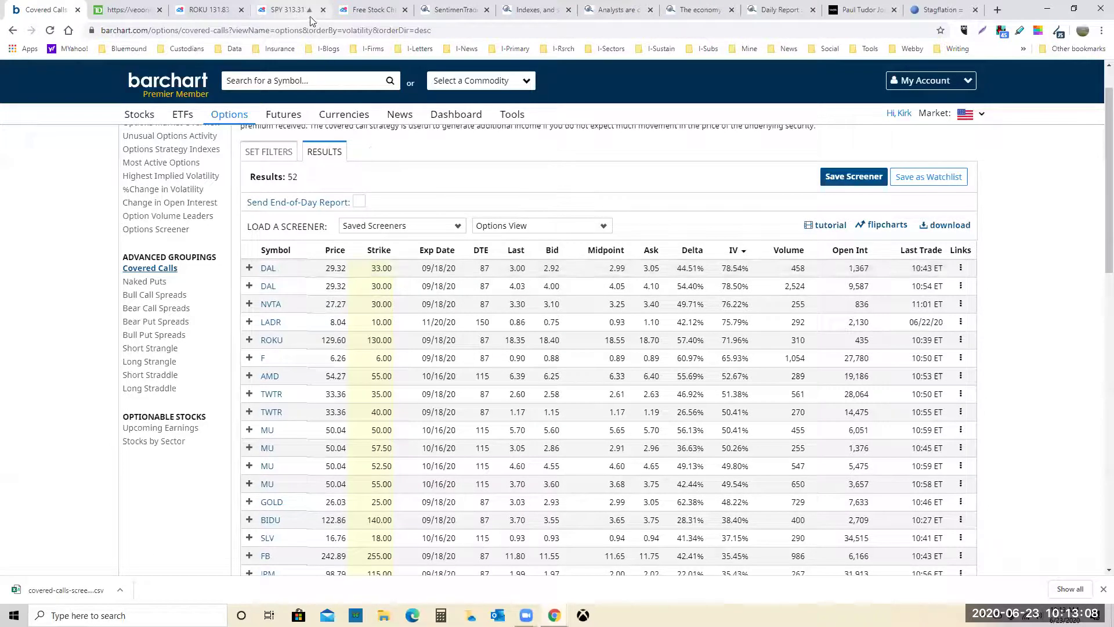
- In TradingView, search DAL and open its full-featured chart
click(369, 10)
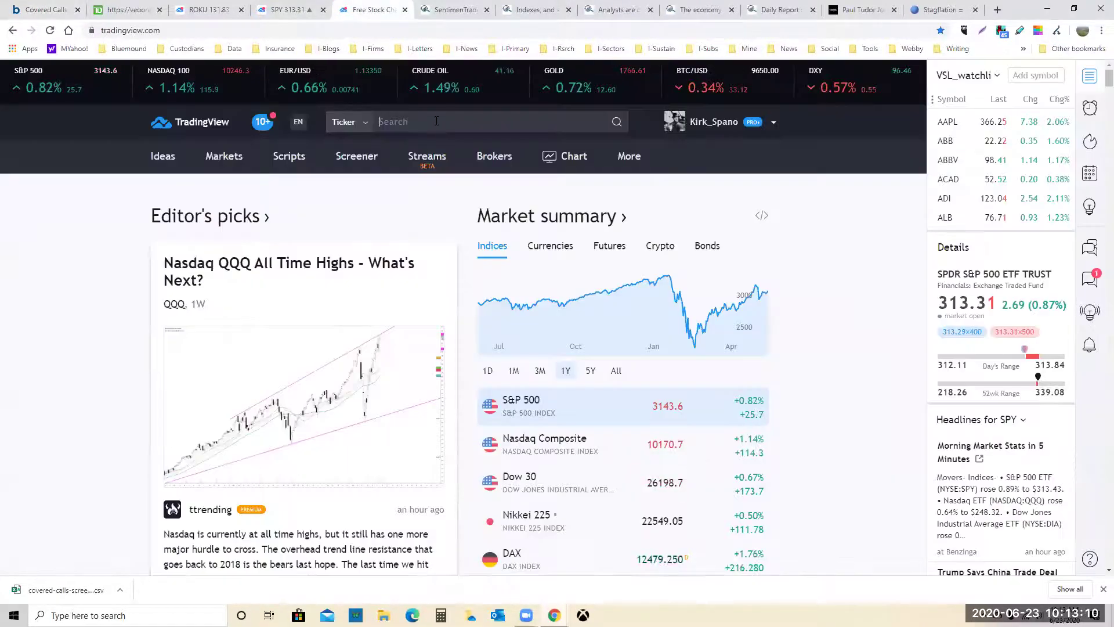
text(DAL)
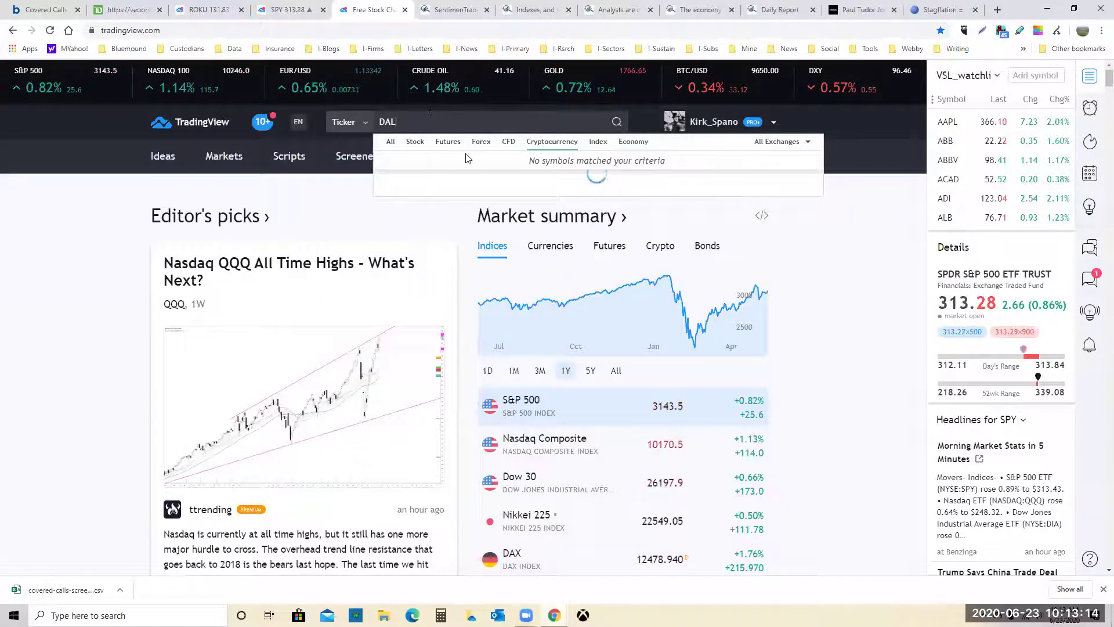
key(Return)
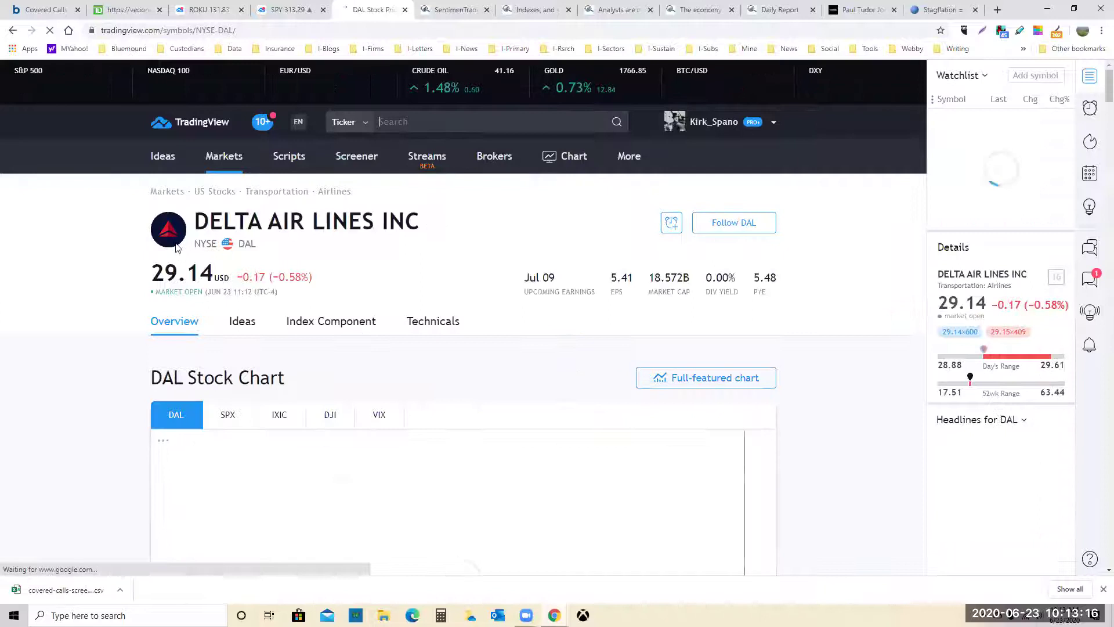
click(719, 380)
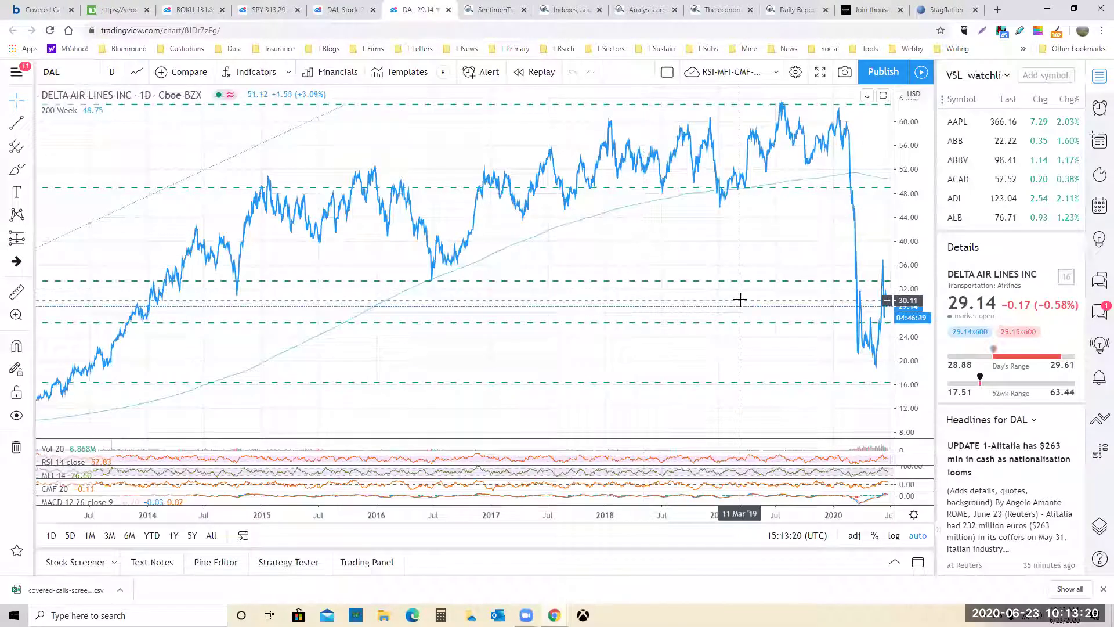
- Compress the price scale to 0–70 and pan back to the 2010–2014 lows against the Fibonacci levels
scroll(734, 296, up, 1)
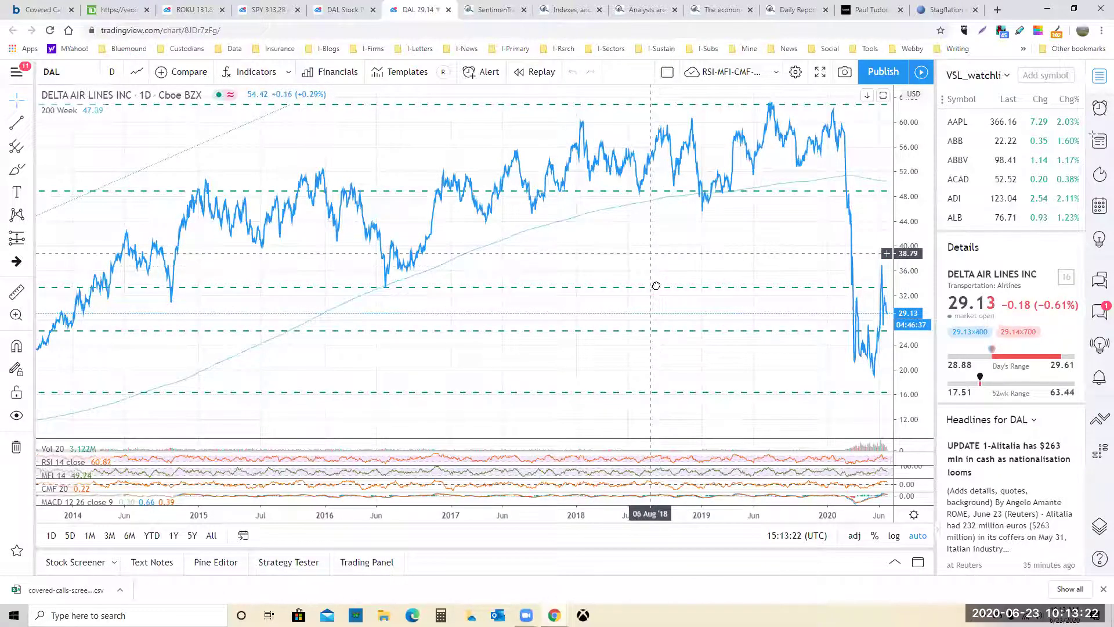
drag(657, 290, 652, 288)
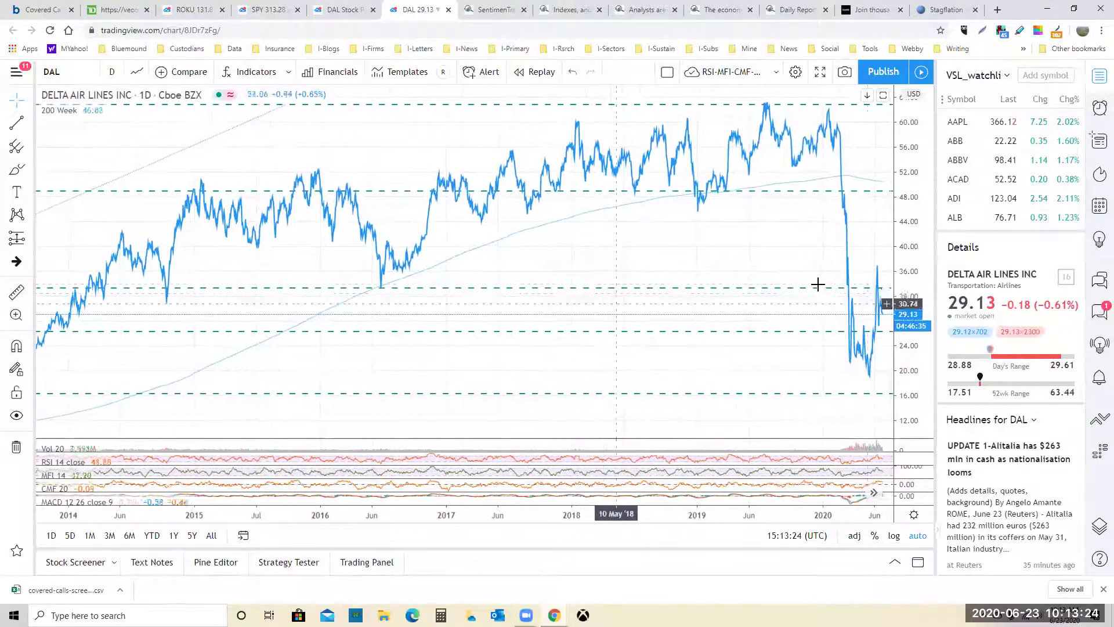
drag(918, 257, 911, 343)
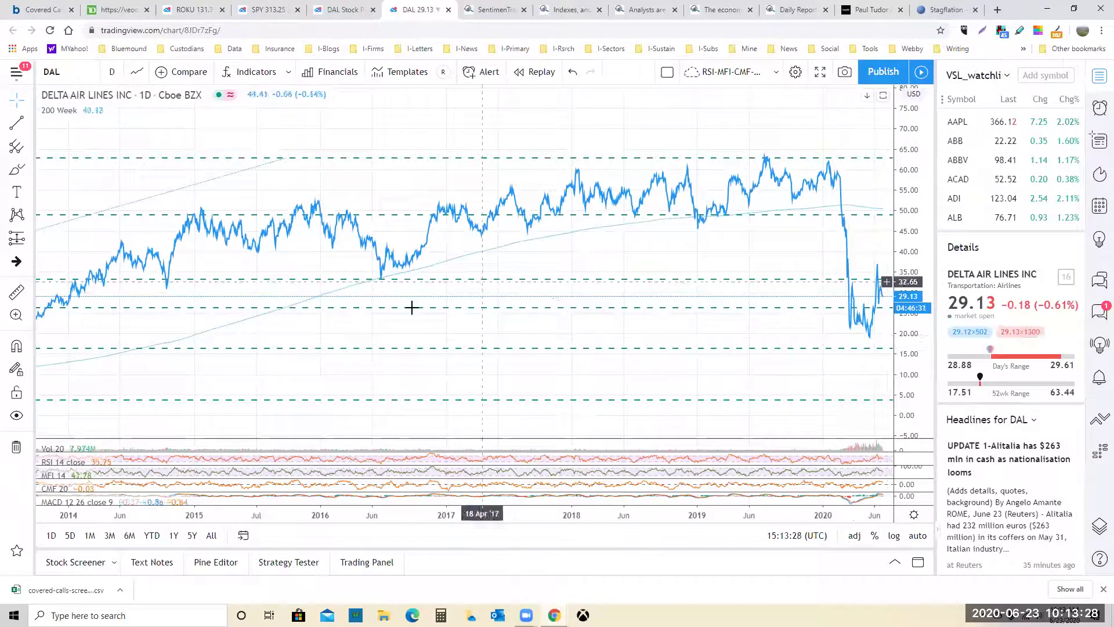
drag(460, 331, 830, 344)
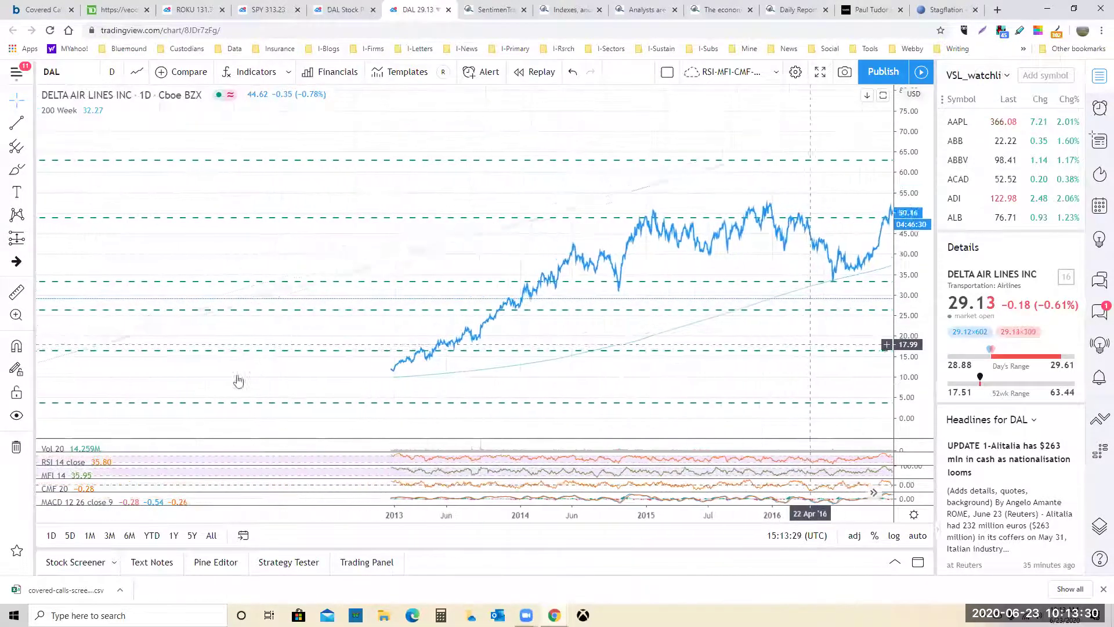
drag(236, 378, 870, 359)
click(499, 360)
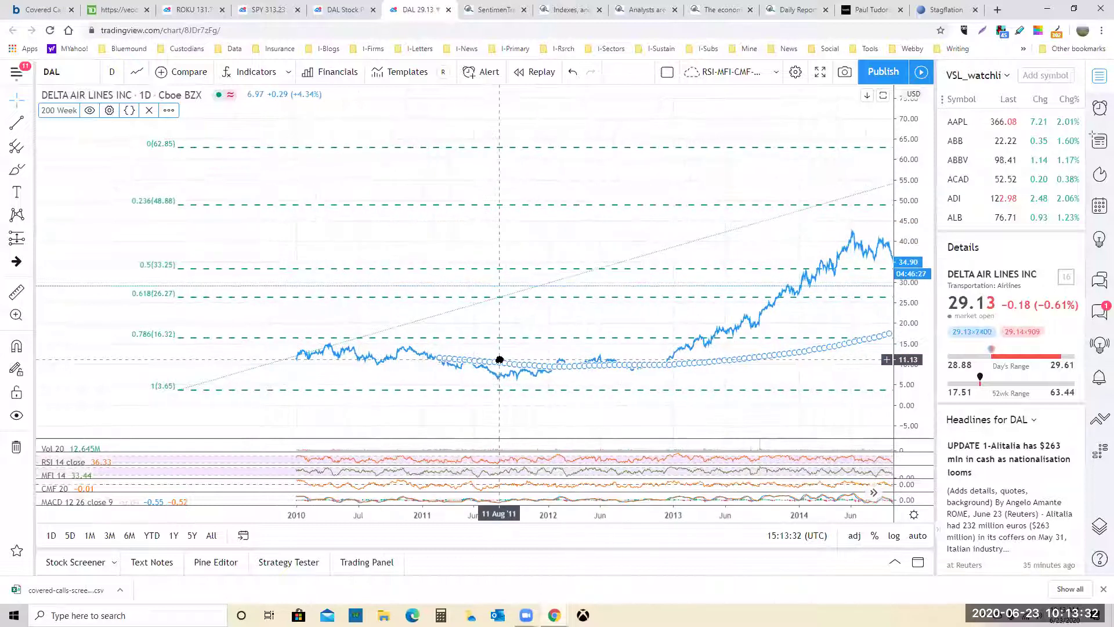
- Pan the DAL chart forward through 2018 and switch to the 5Y weekly view
drag(490, 359, 241, 325)
drag(848, 326, 569, 330)
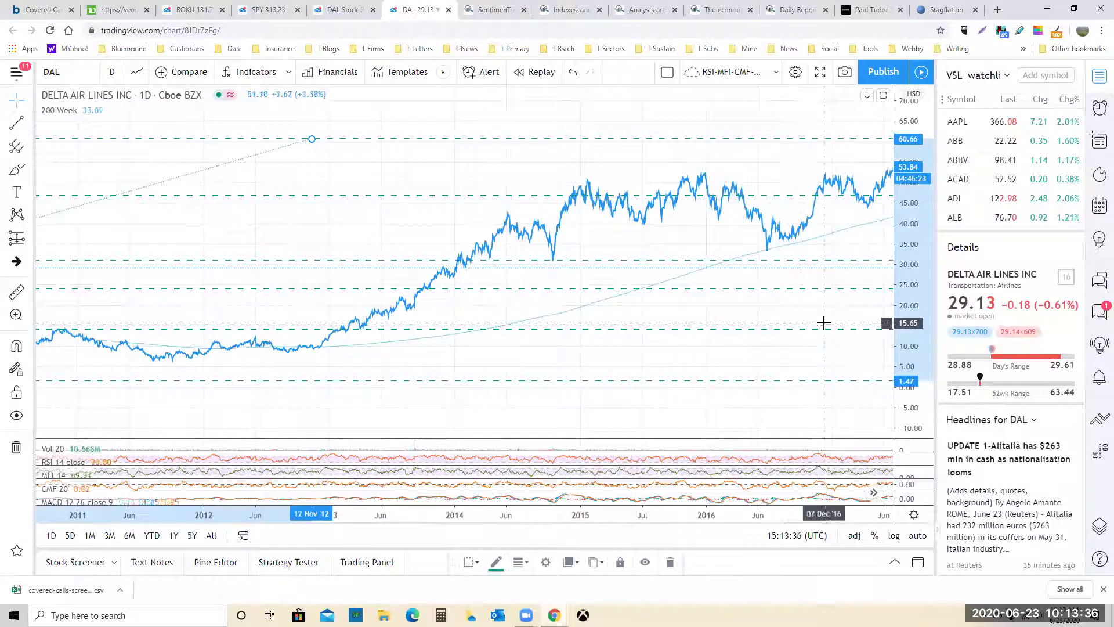
drag(808, 323, 251, 462)
click(192, 535)
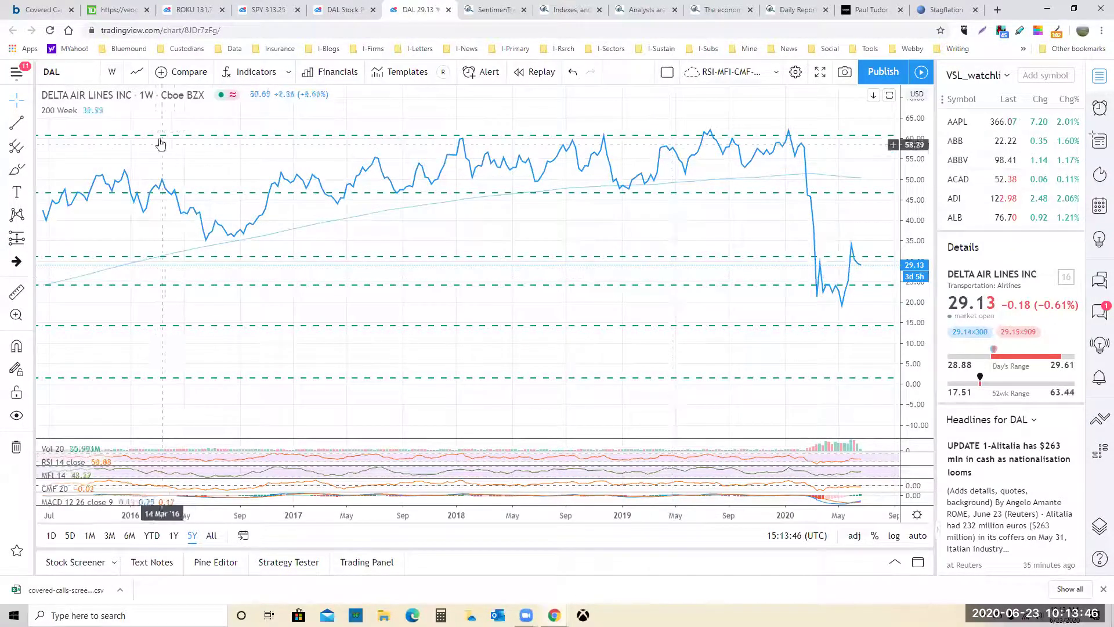
mouse_move(162, 118)
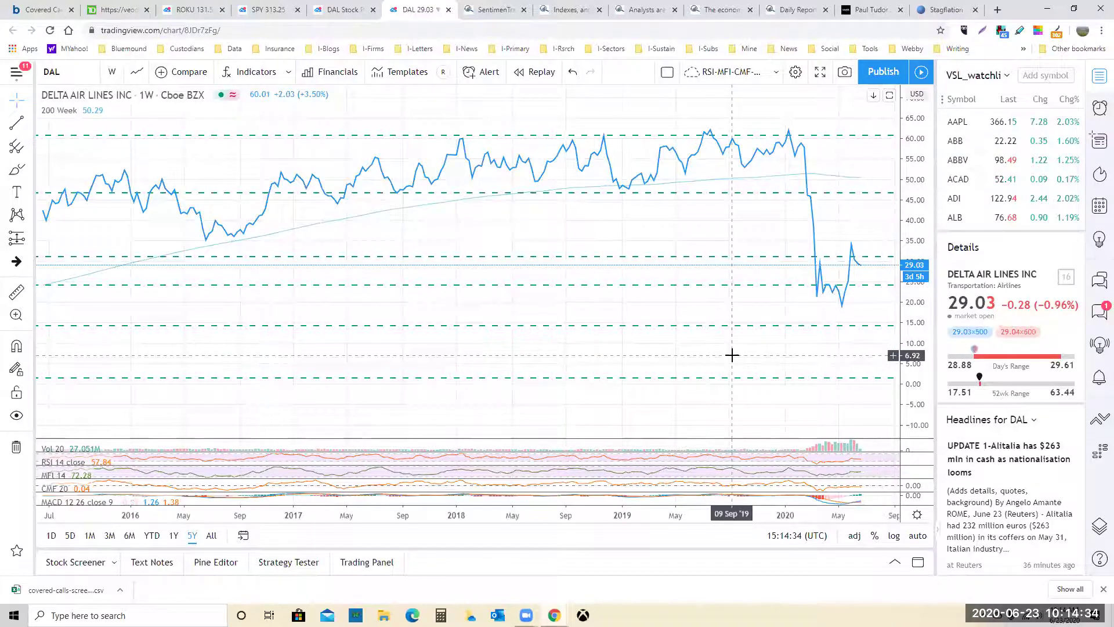
- Pan the weekly DAL chart left to leave margin after the latest bar
drag(726, 355, 653, 378)
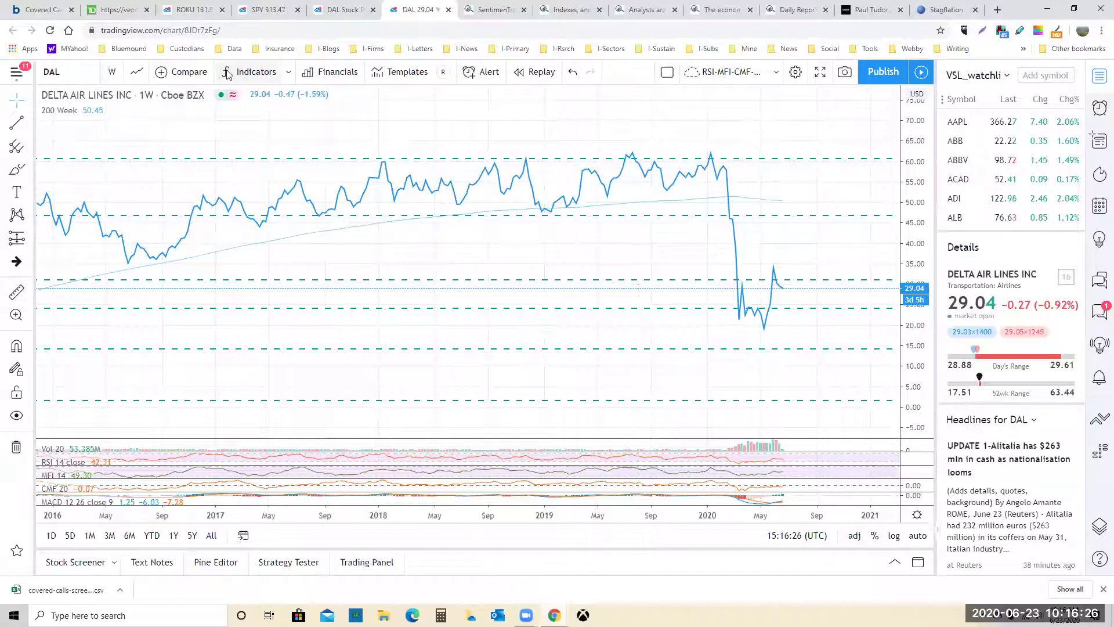
- In VeoOne, replace the underlying with DAL and expand the Sep 18 2020 option chain
click(42, 11)
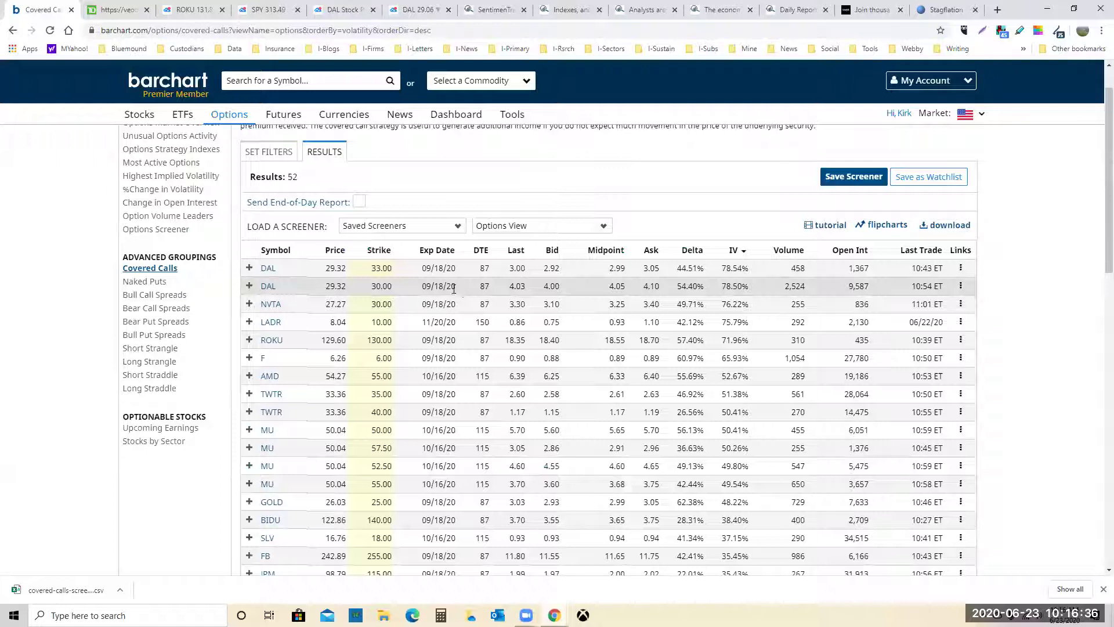
click(114, 10)
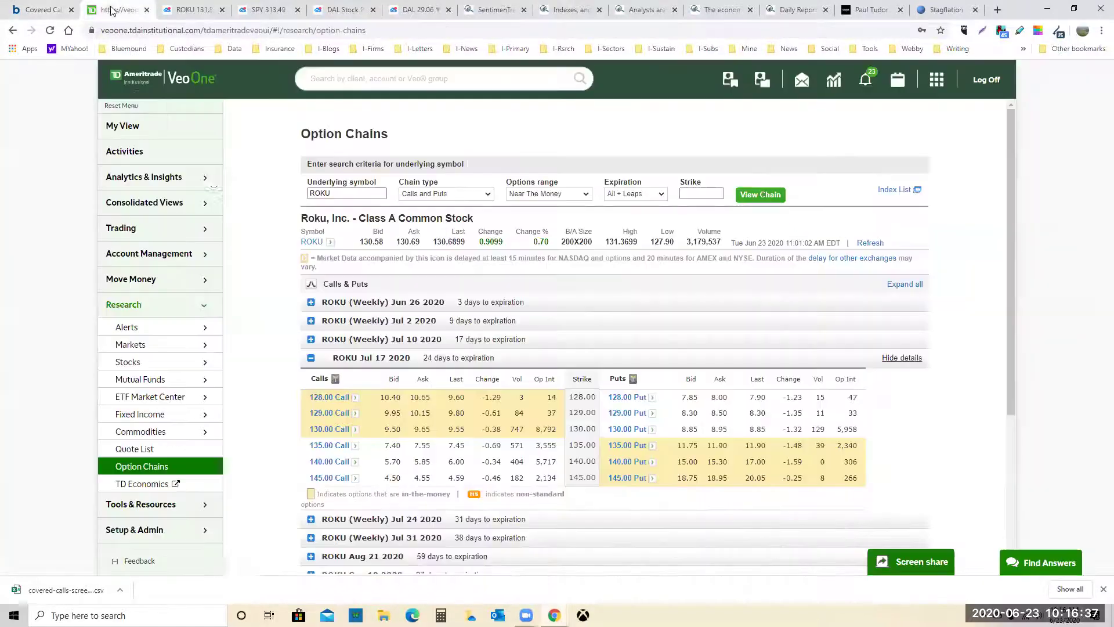
double_click(356, 192)
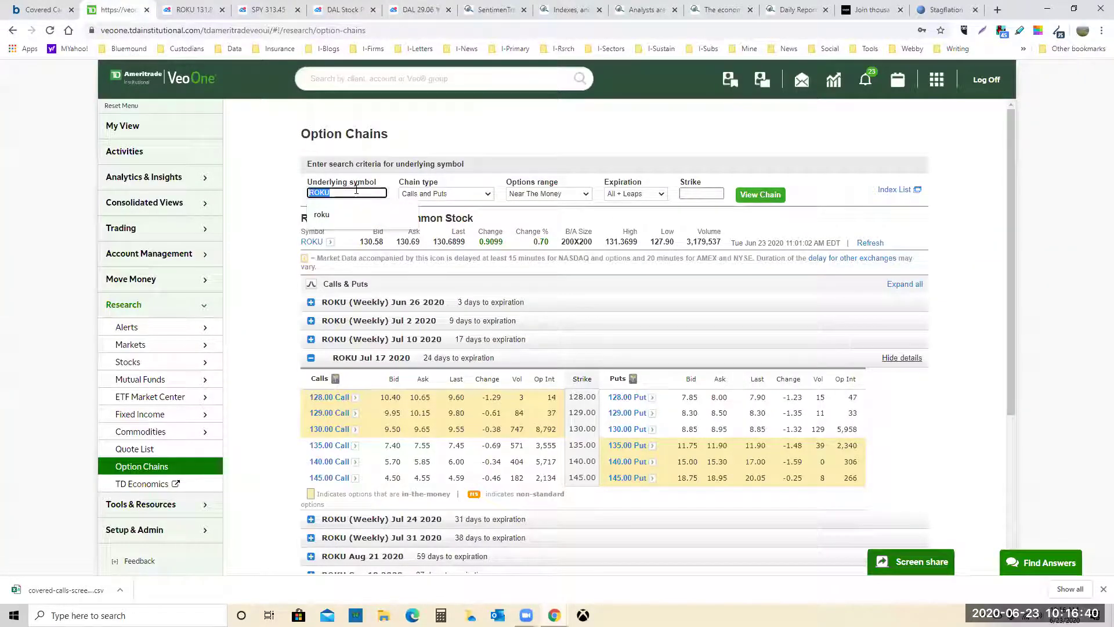
text(dal)
key(Return)
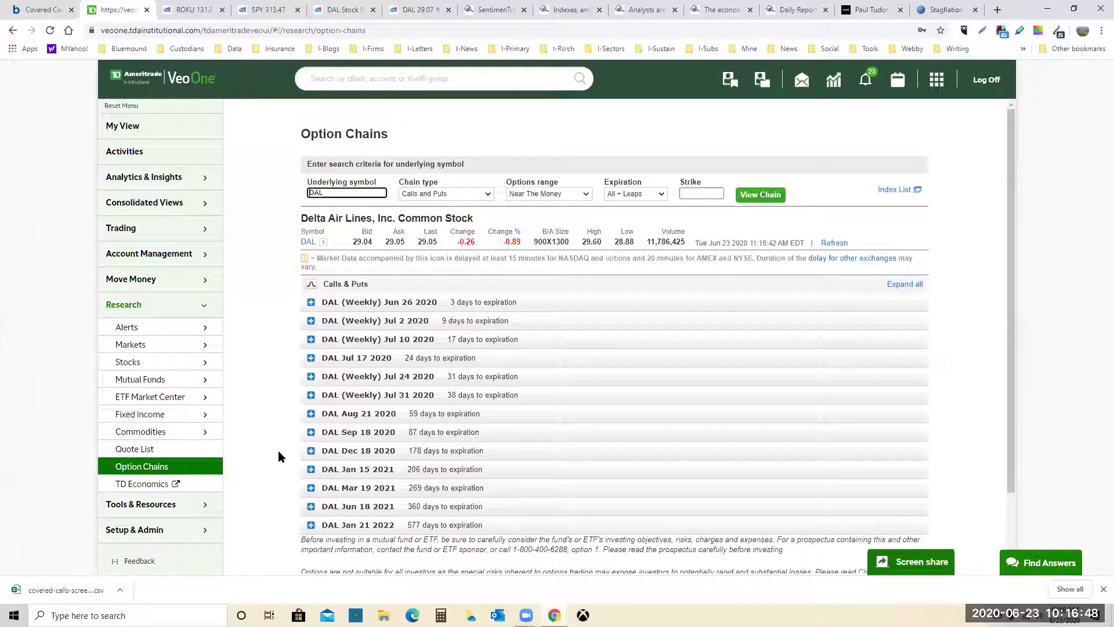
click(401, 436)
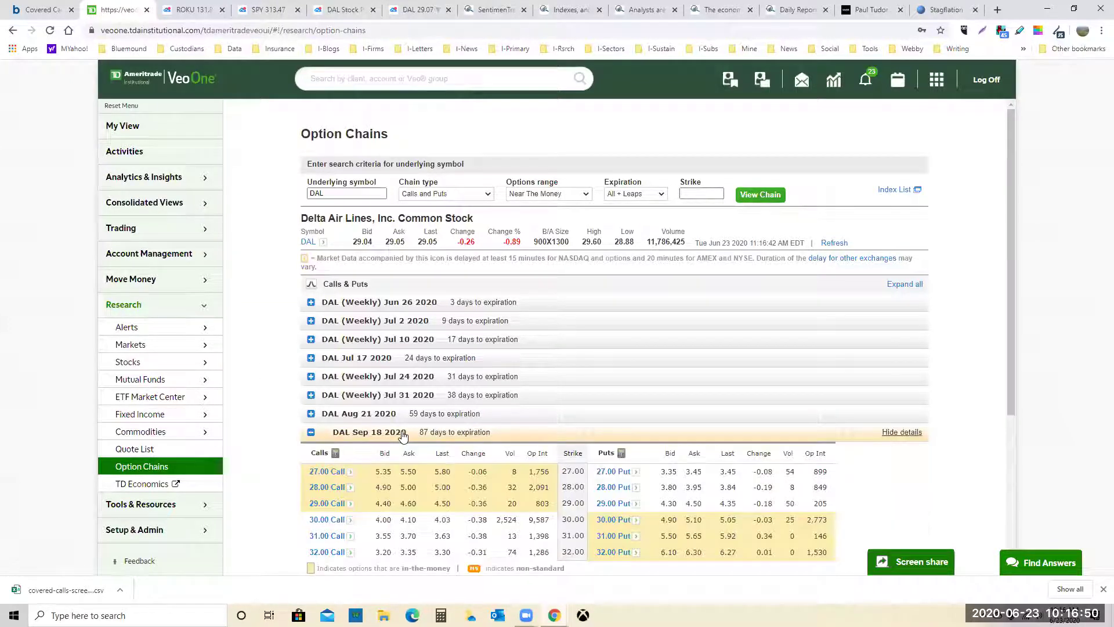
scroll(283, 441, down, 3)
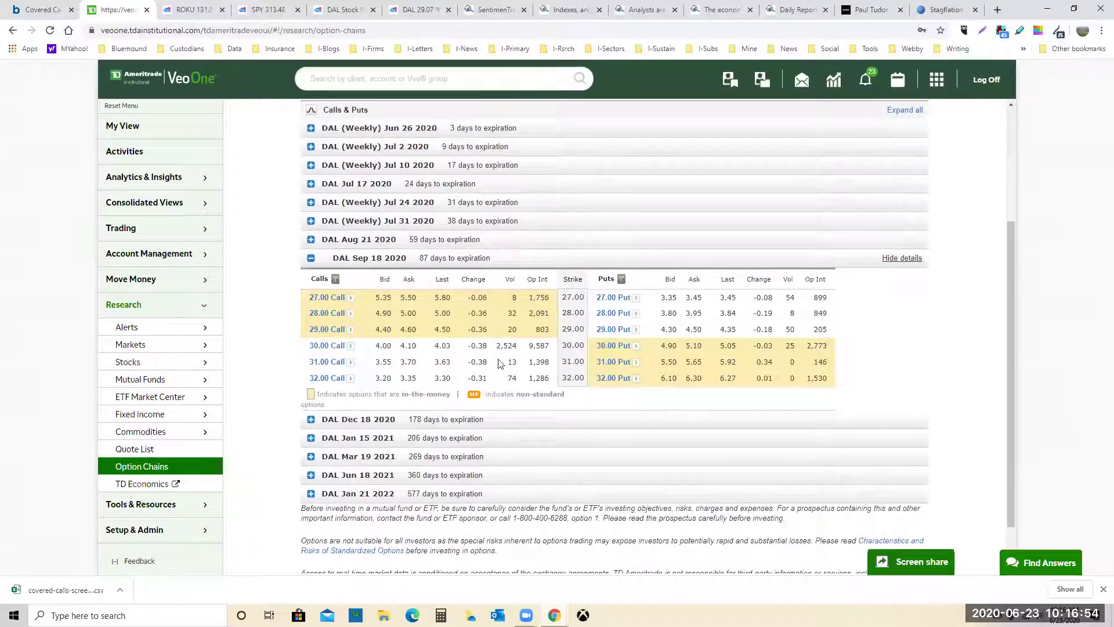
scroll(498, 363, down, 1)
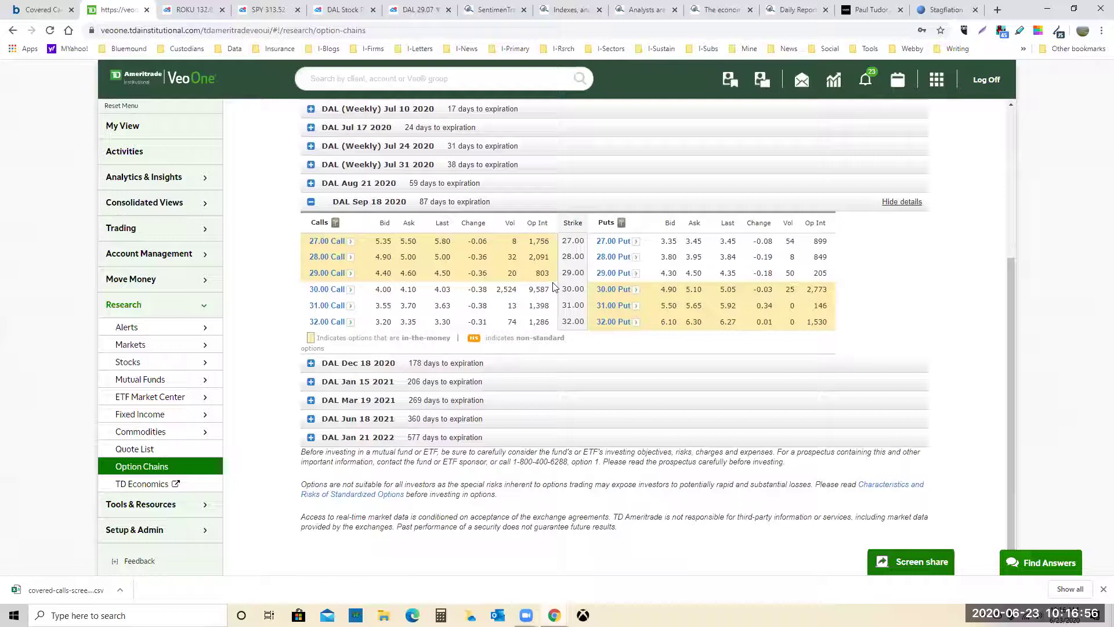
scroll(286, 290, up, 3)
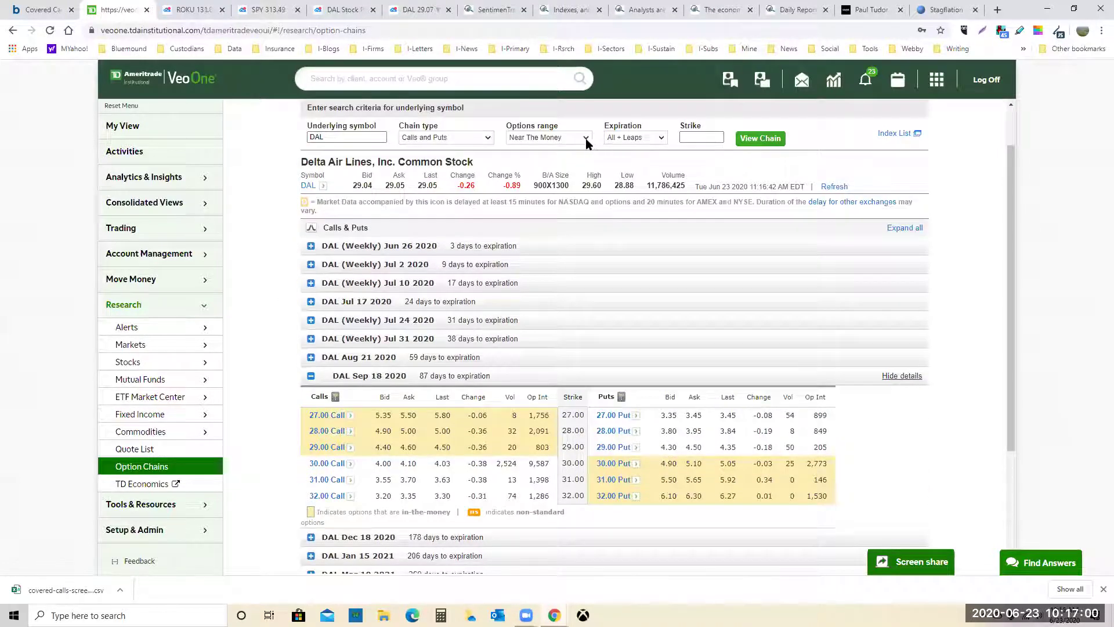
- Set Options range to All, reload the chain, and re-expand Sep 18 2020 to scroll the strikes
click(587, 144)
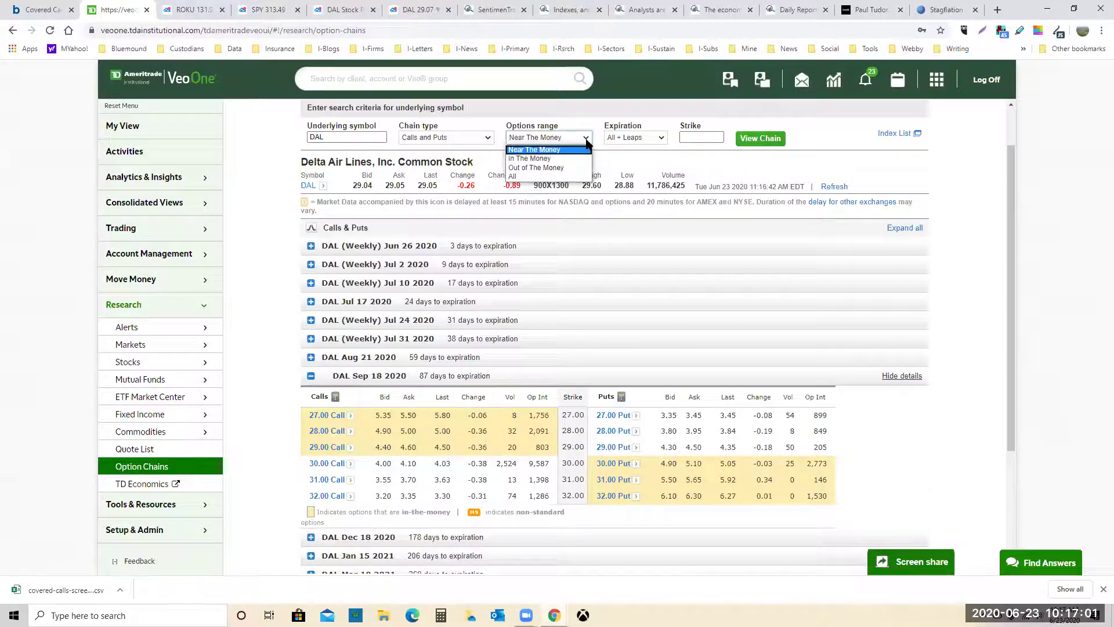
click(516, 177)
click(754, 138)
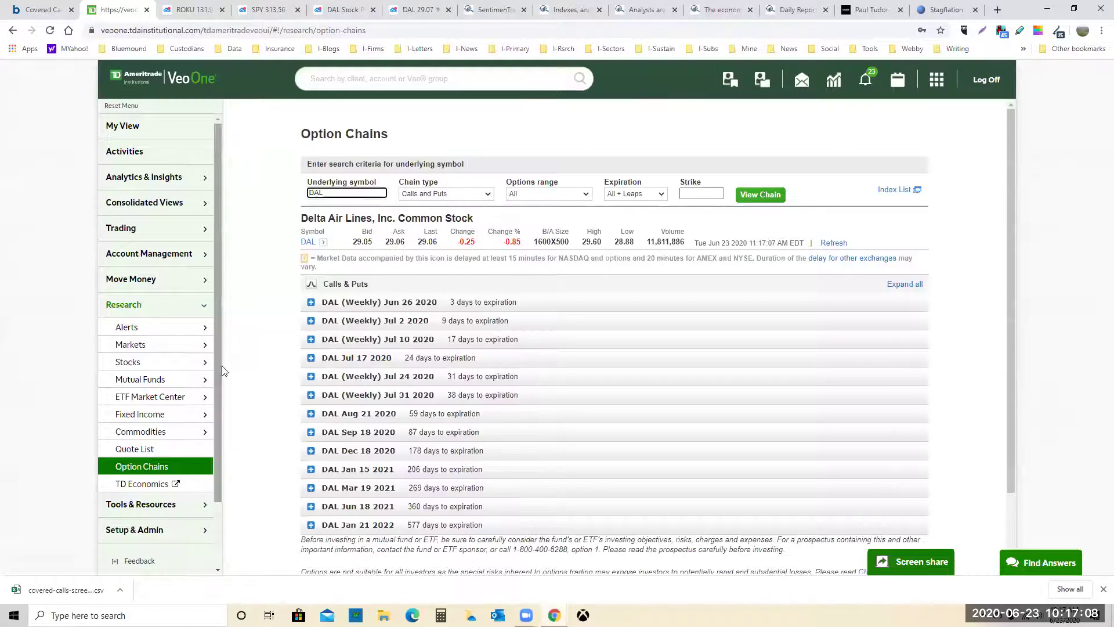
click(311, 432)
scroll(294, 411, down, 9)
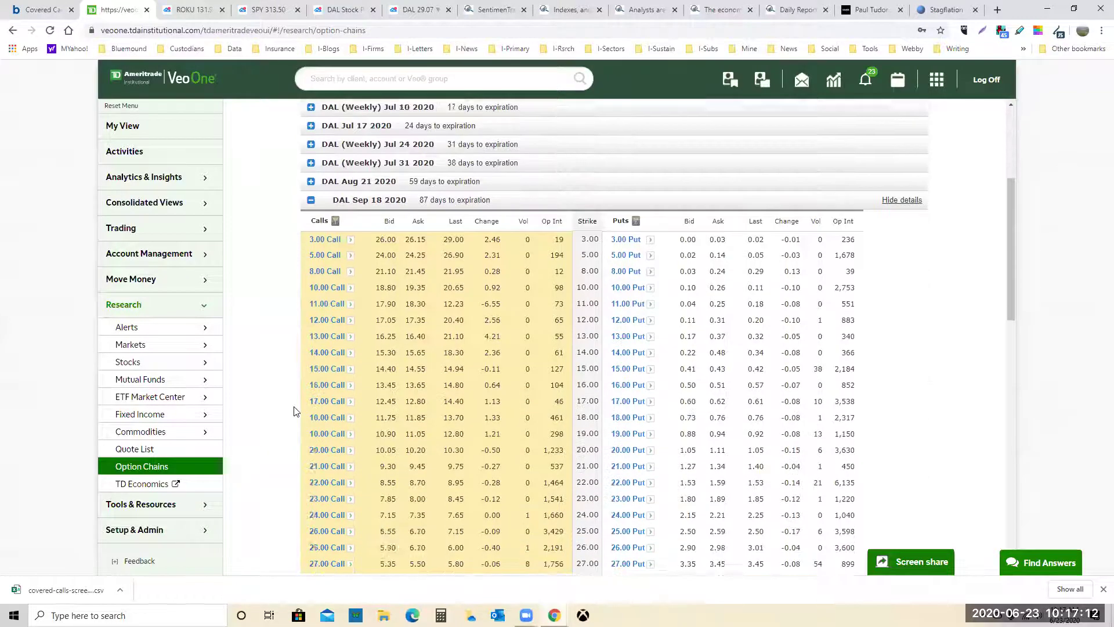
scroll(294, 410, down, 1)
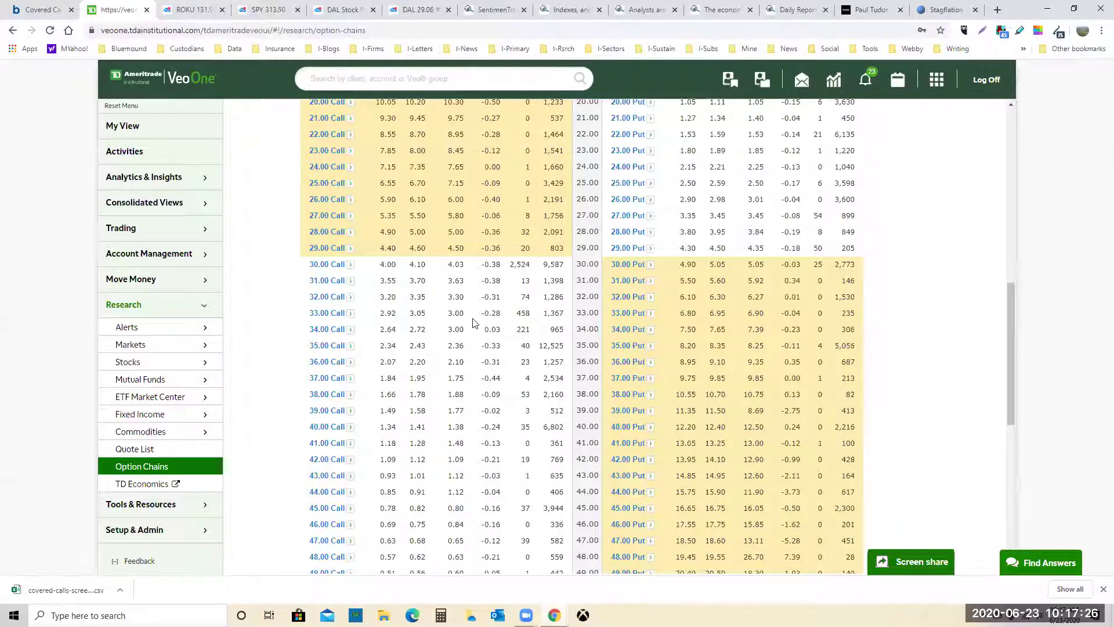
- Highlight the -0.28 change on the 33.00 call
drag(479, 316, 502, 317)
click(509, 318)
drag(502, 316, 482, 315)
click(504, 313)
- Highlight the 4.10 ask on the 30.00 call, then the 8.00 bid on the 23.00 call
scroll(384, 341, up, 2)
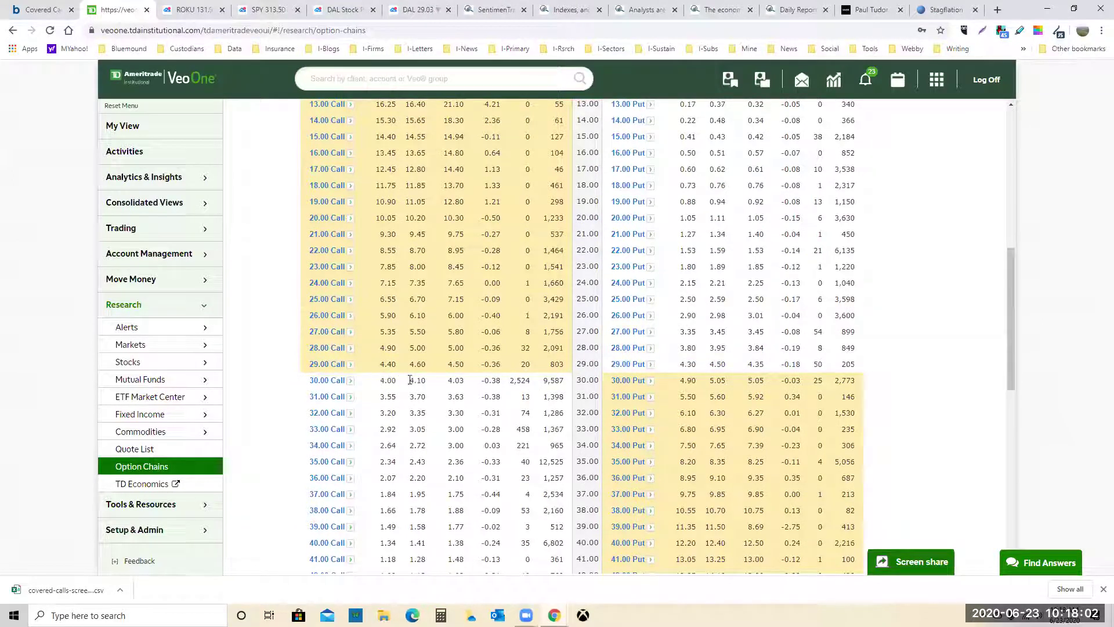
drag(411, 380, 432, 382)
click(423, 378)
drag(409, 382, 432, 381)
click(431, 401)
drag(405, 268, 426, 269)
- Switch back to the weekly DAL chart and nudge the view slightly later and up
click(345, 12)
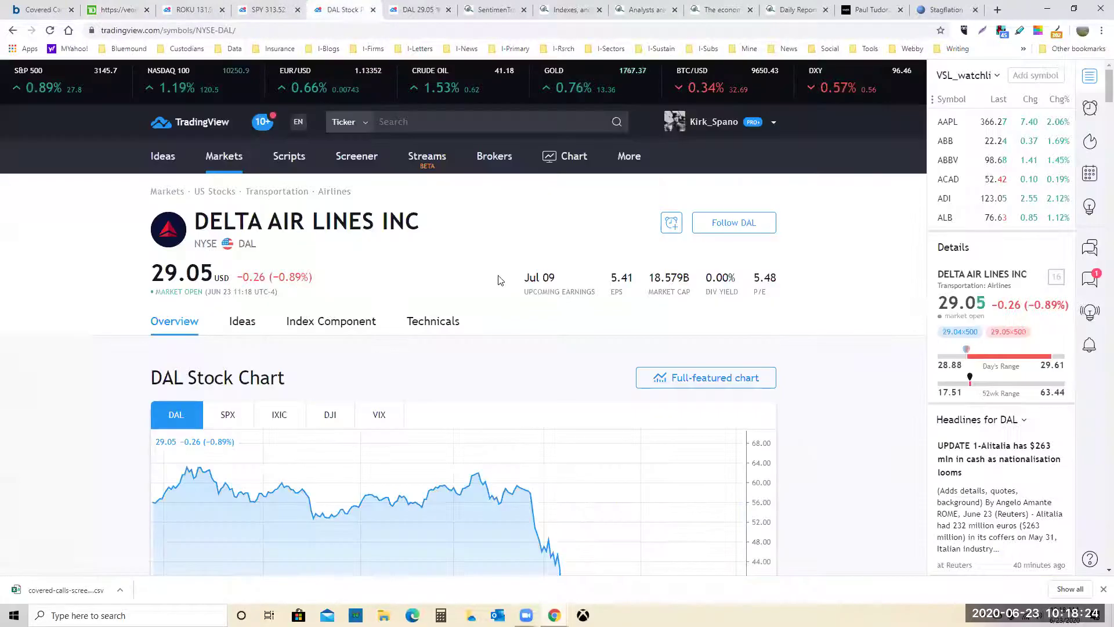
click(420, 10)
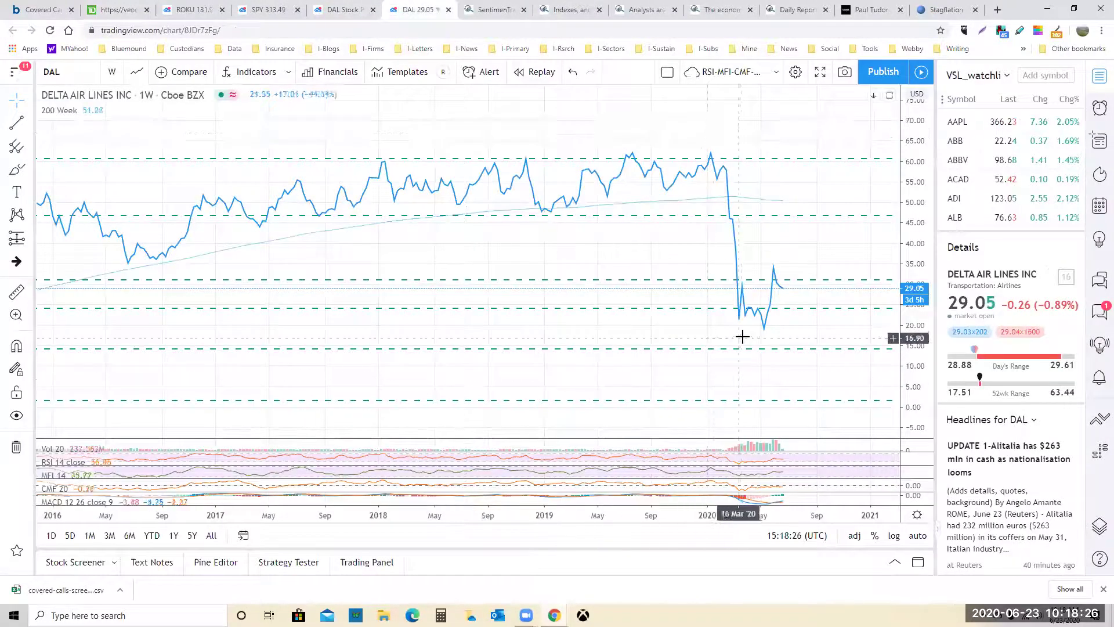
drag(701, 328, 675, 342)
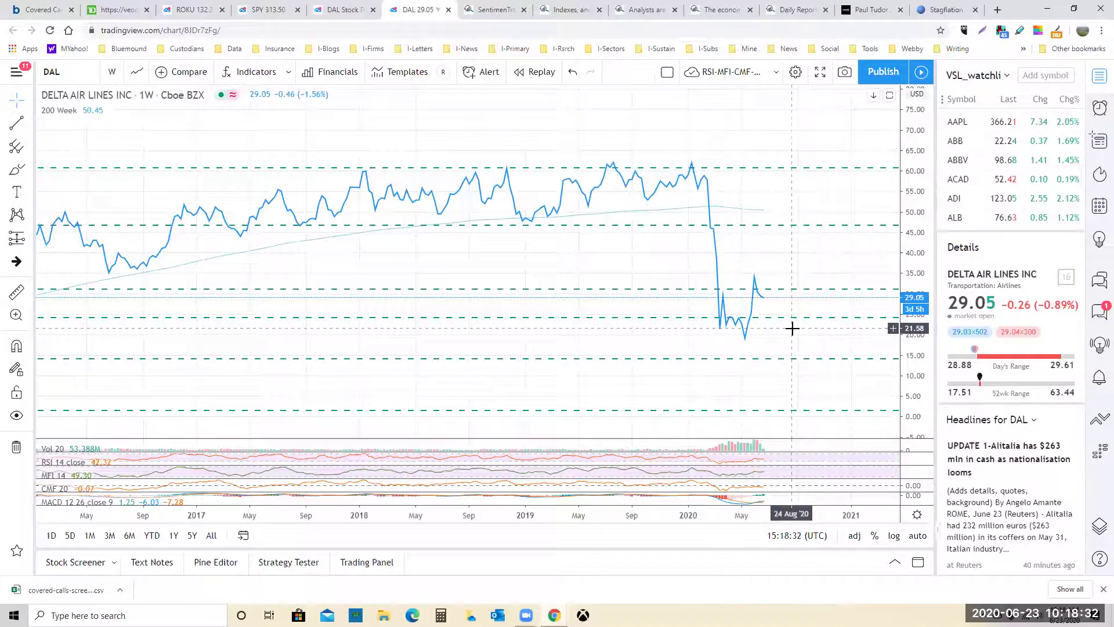
drag(793, 325, 801, 296)
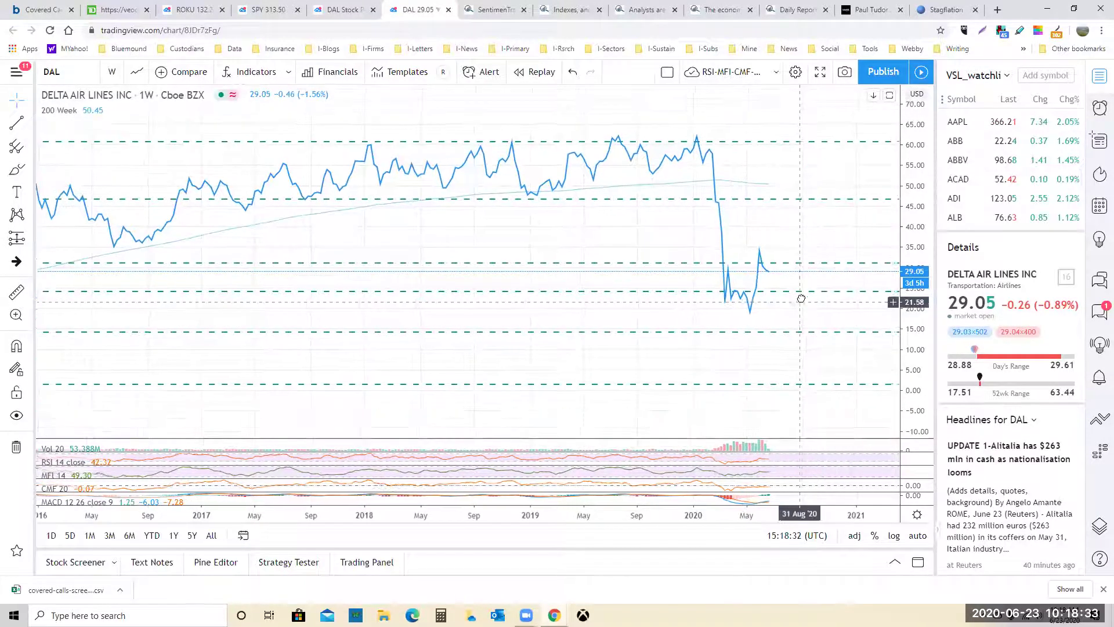
click(325, 10)
click(119, 9)
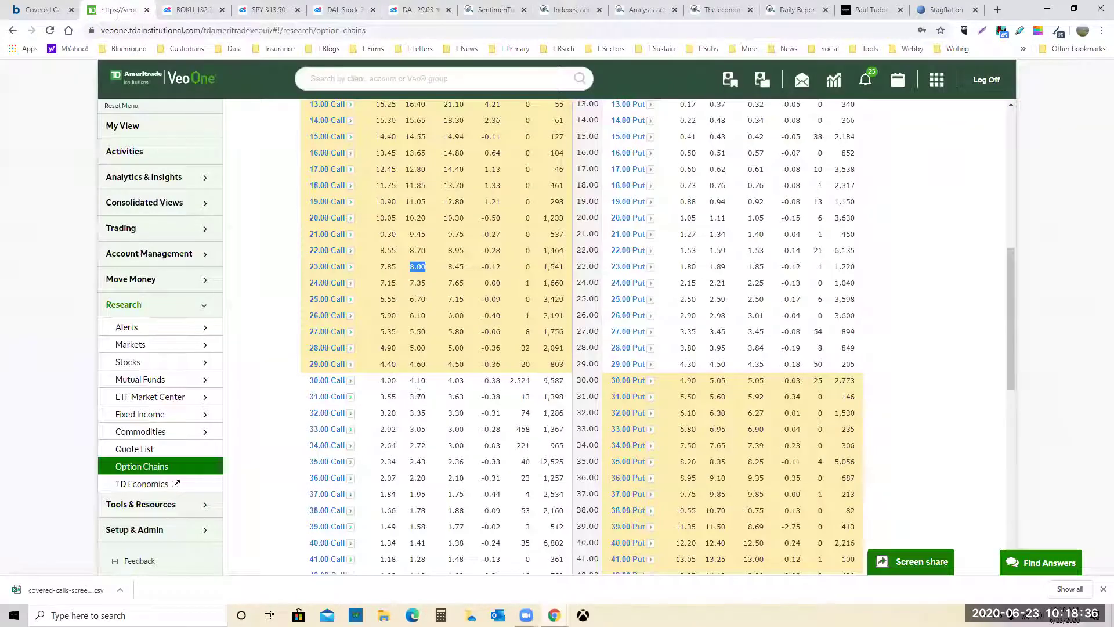
click(388, 293)
double_click(412, 298)
drag(431, 298, 407, 302)
double_click(418, 299)
click(411, 298)
drag(409, 298, 425, 299)
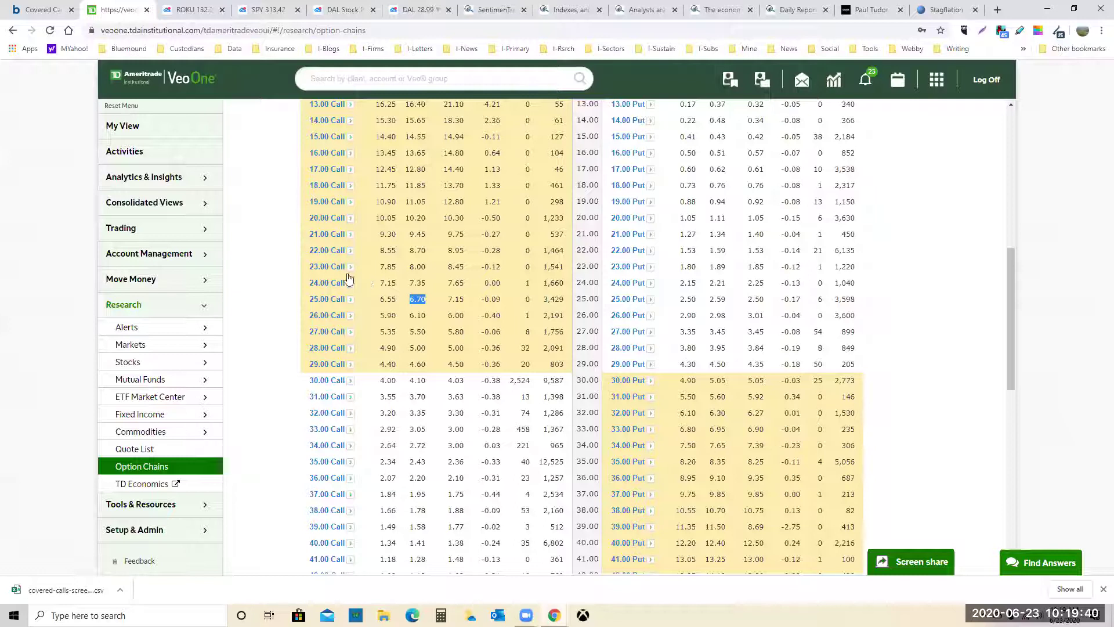
drag(411, 267, 426, 264)
click(436, 312)
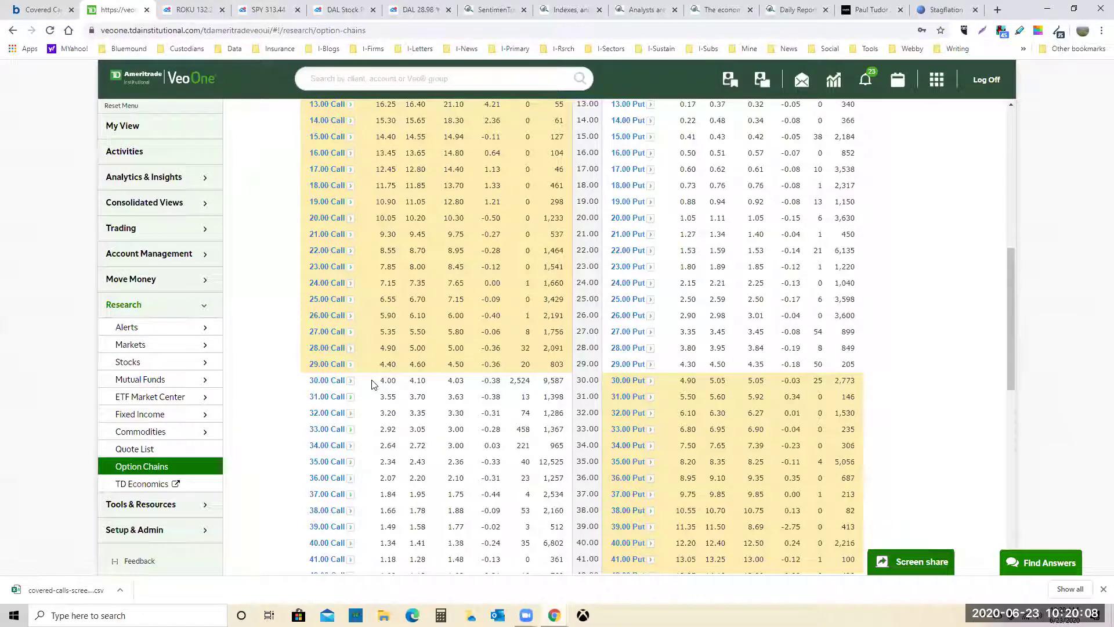
drag(378, 381, 420, 383)
click(409, 384)
drag(380, 380, 426, 383)
click(432, 383)
drag(408, 429, 434, 431)
click(398, 434)
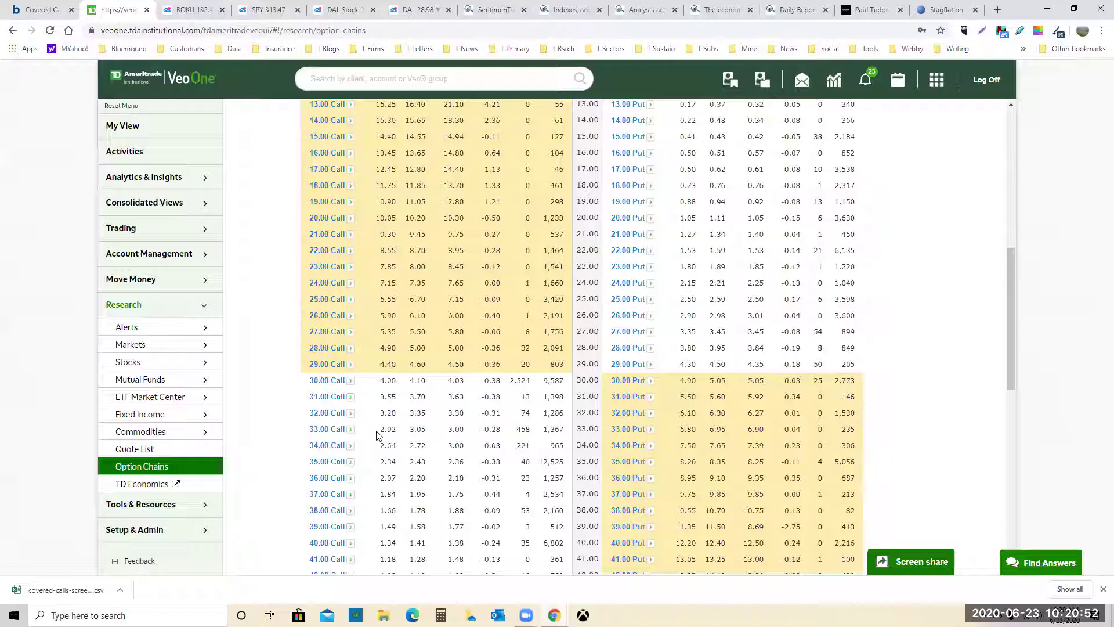
drag(376, 434, 558, 427)
click(473, 397)
- Highlight the 27.00 put's bid, ask and last prices, then clear the highlight
drag(677, 333, 775, 340)
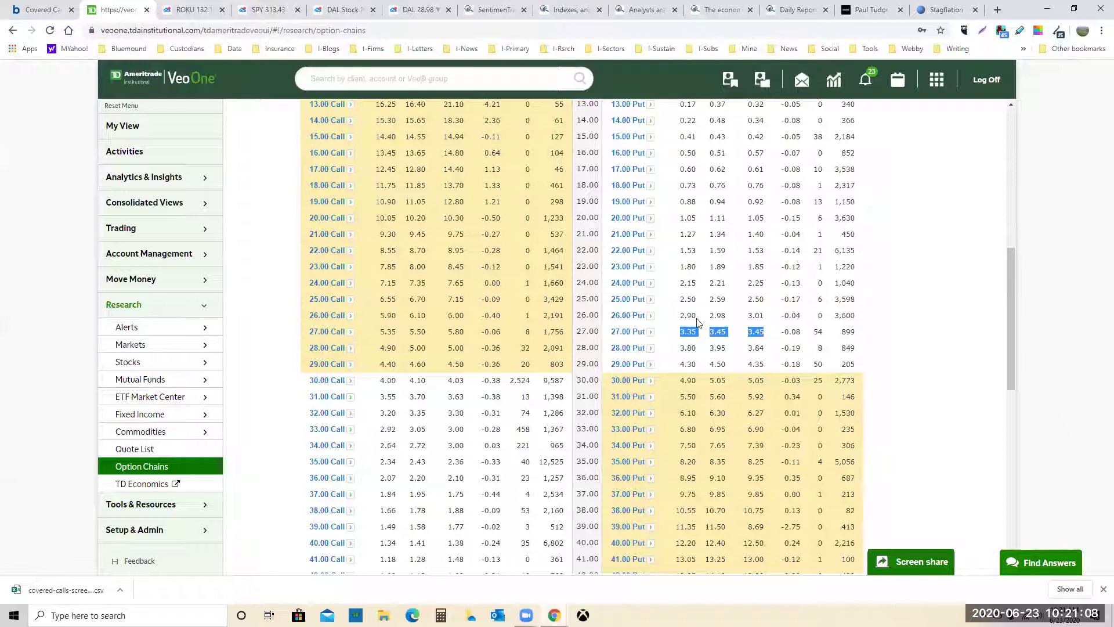
click(673, 309)
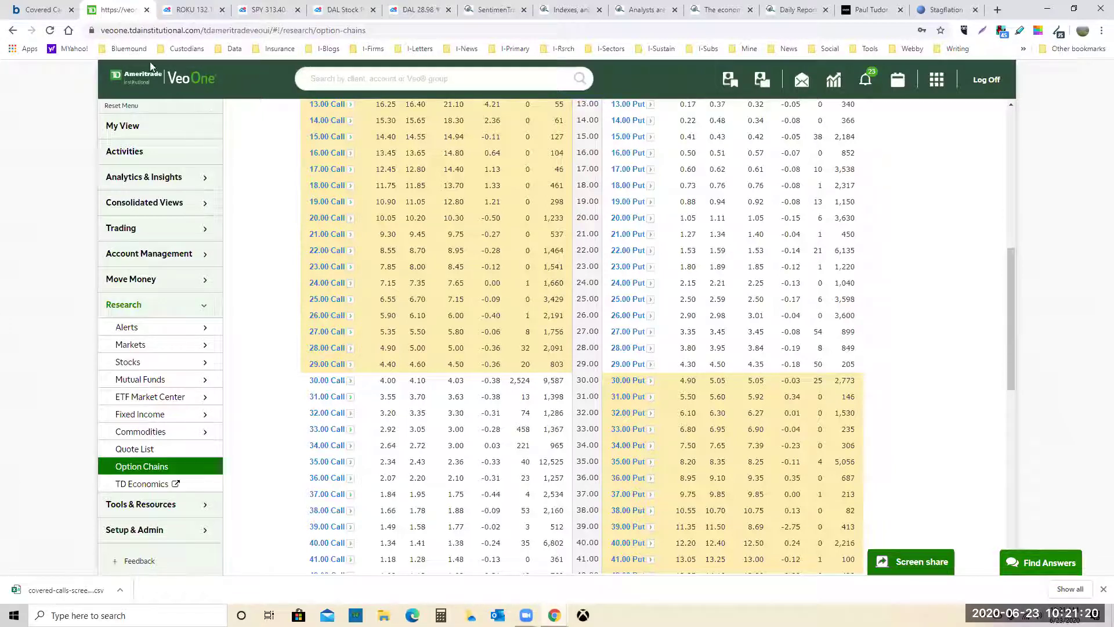
- Move from the Barchart covered-call results to the ROKU daily chart and dismiss the layout-changed notice
click(35, 10)
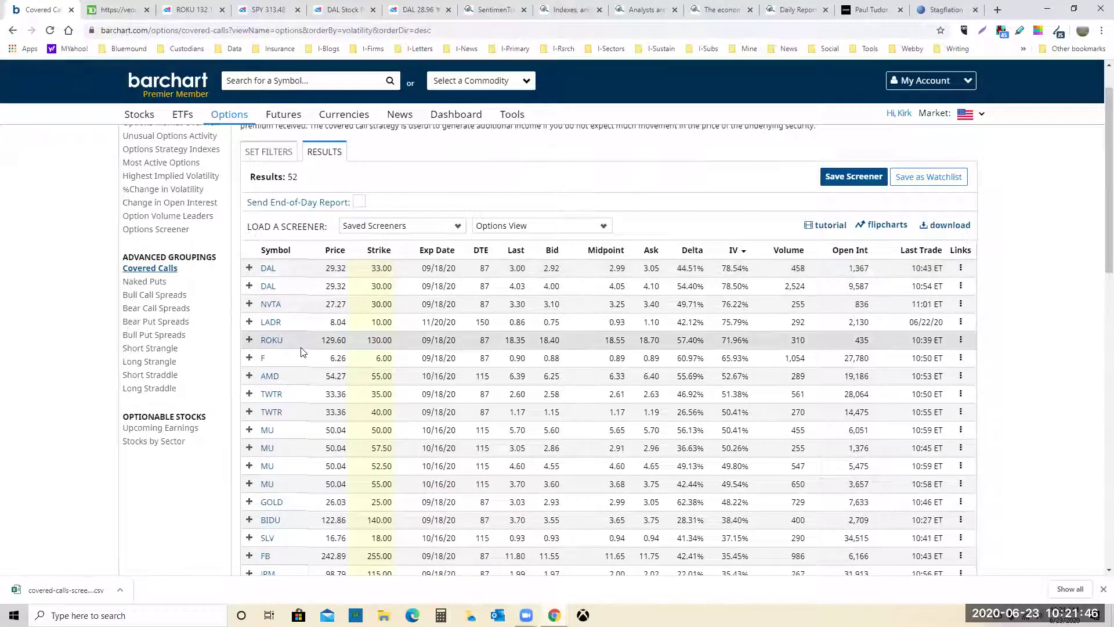
click(191, 10)
click(693, 233)
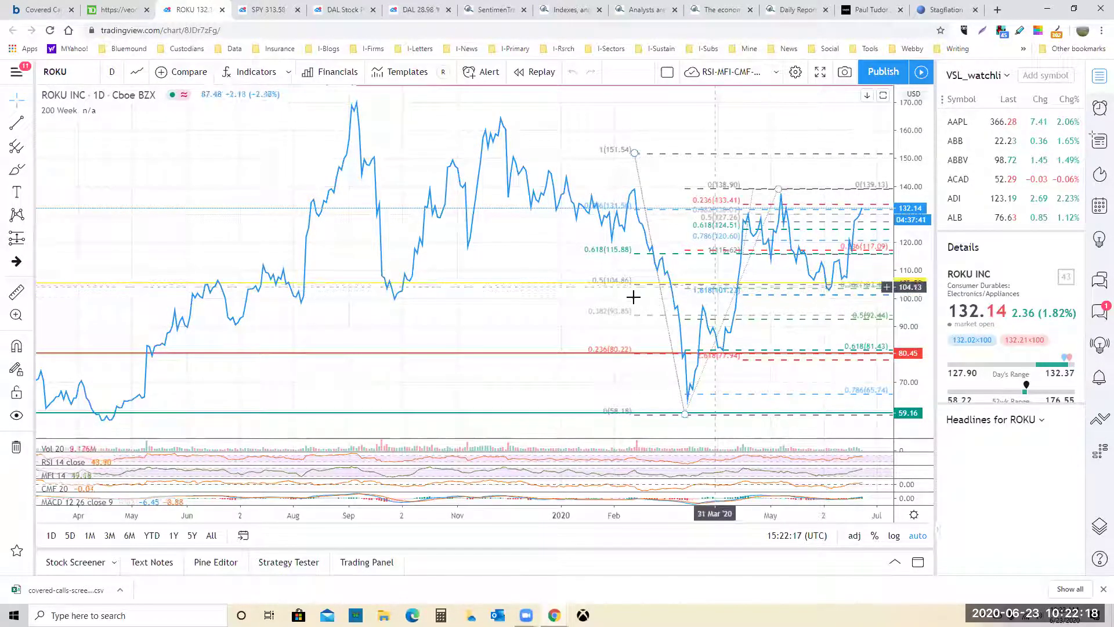
click(535, 285)
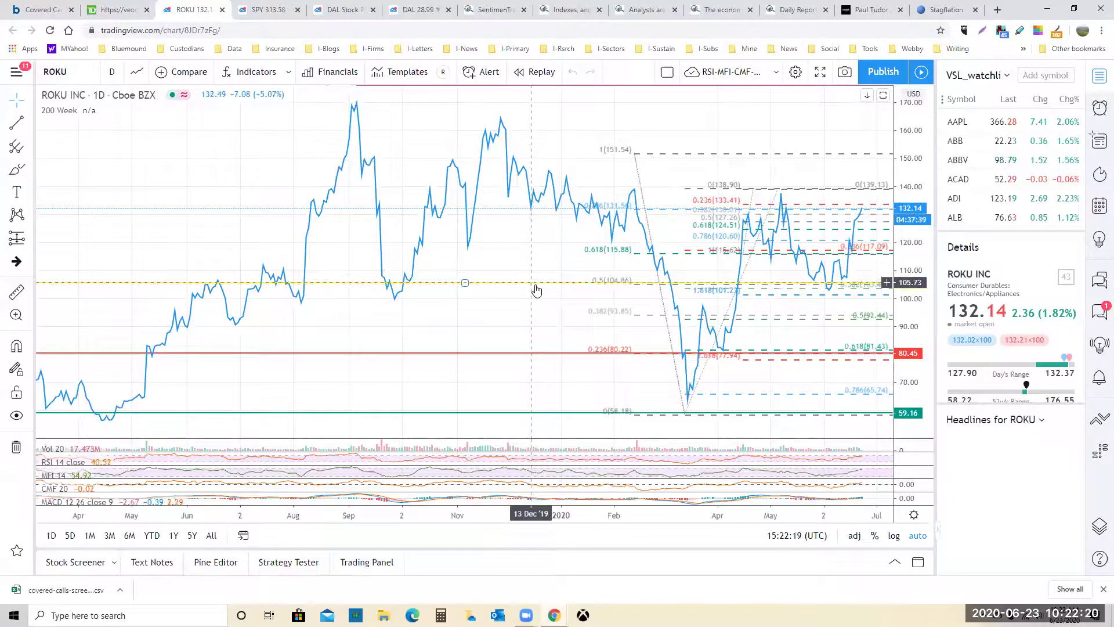
drag(536, 290, 537, 289)
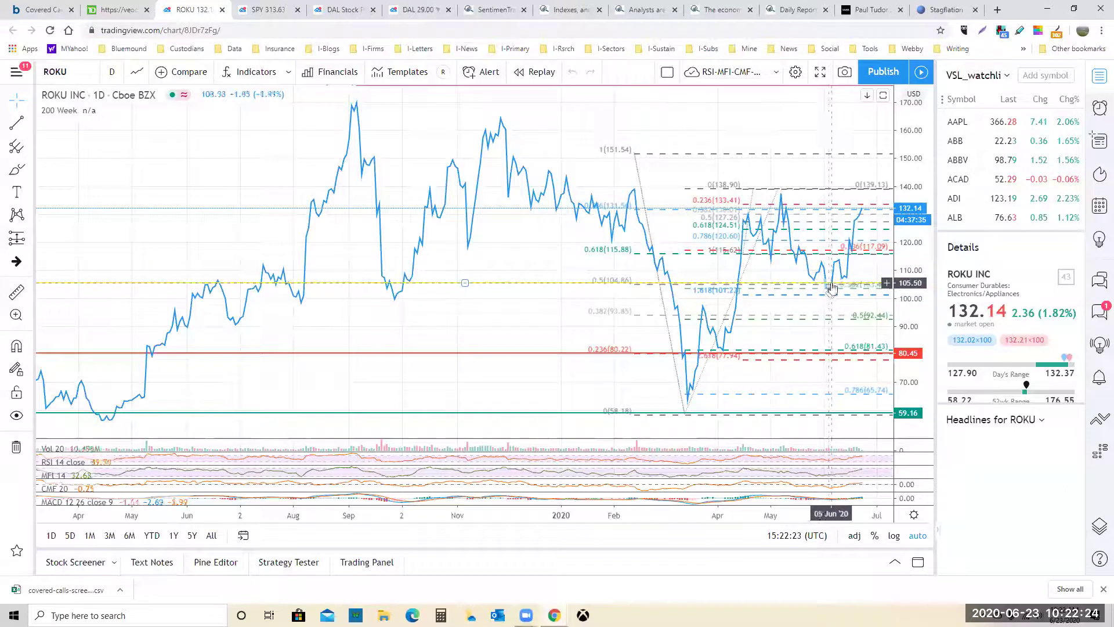
- Deselect the yellow line on the ROKU chart
click(858, 242)
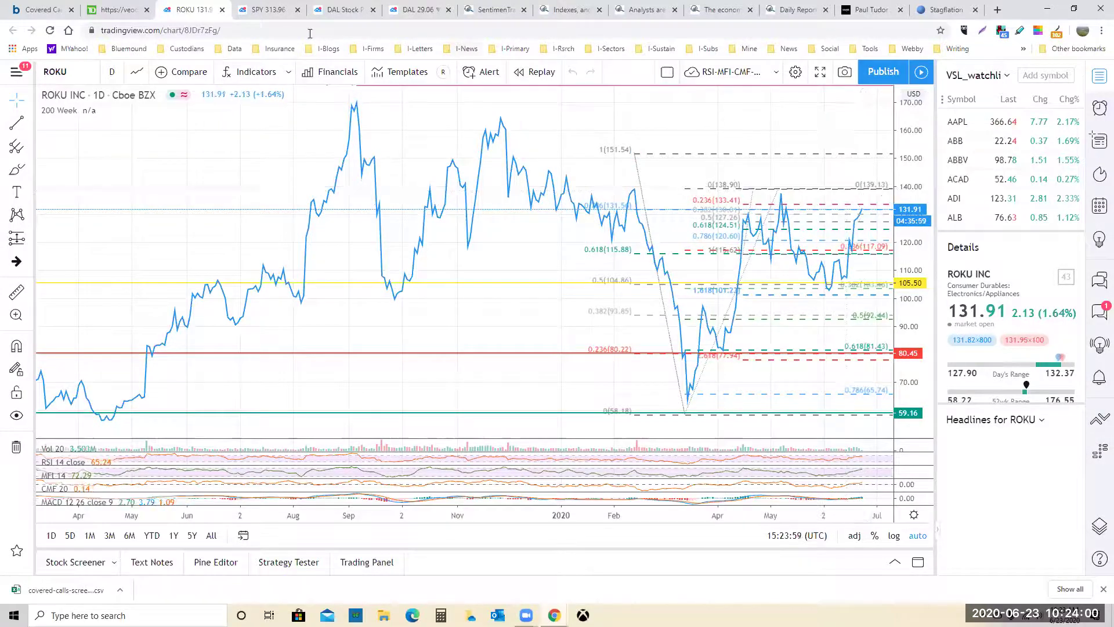
- Return to VeoOne's option chains and select the DAL underlying symbol for replacement
click(42, 12)
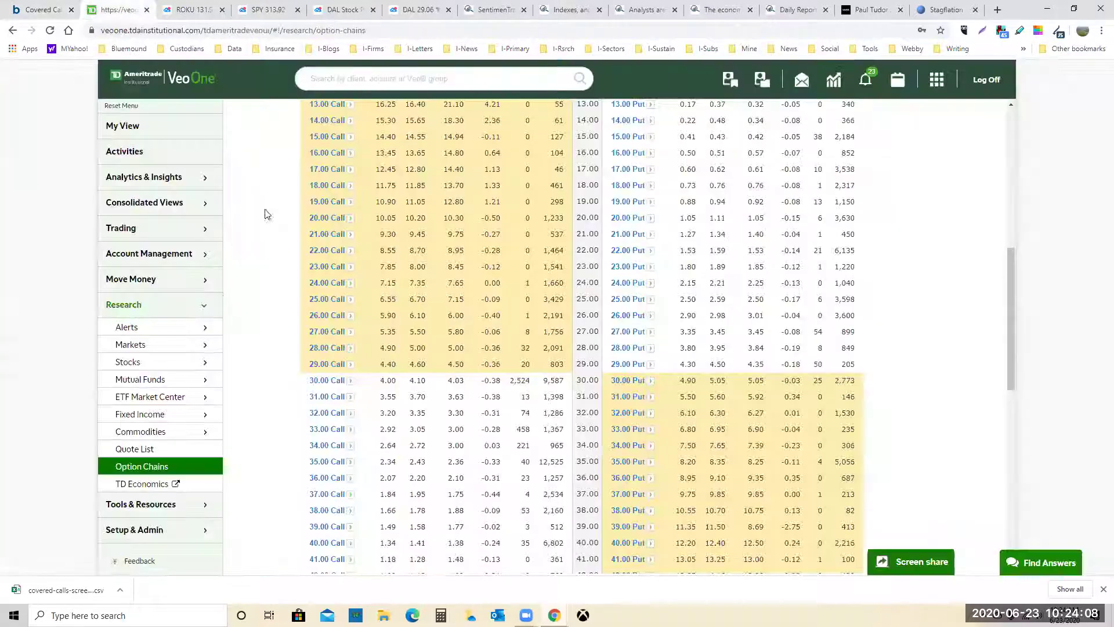
click(123, 10)
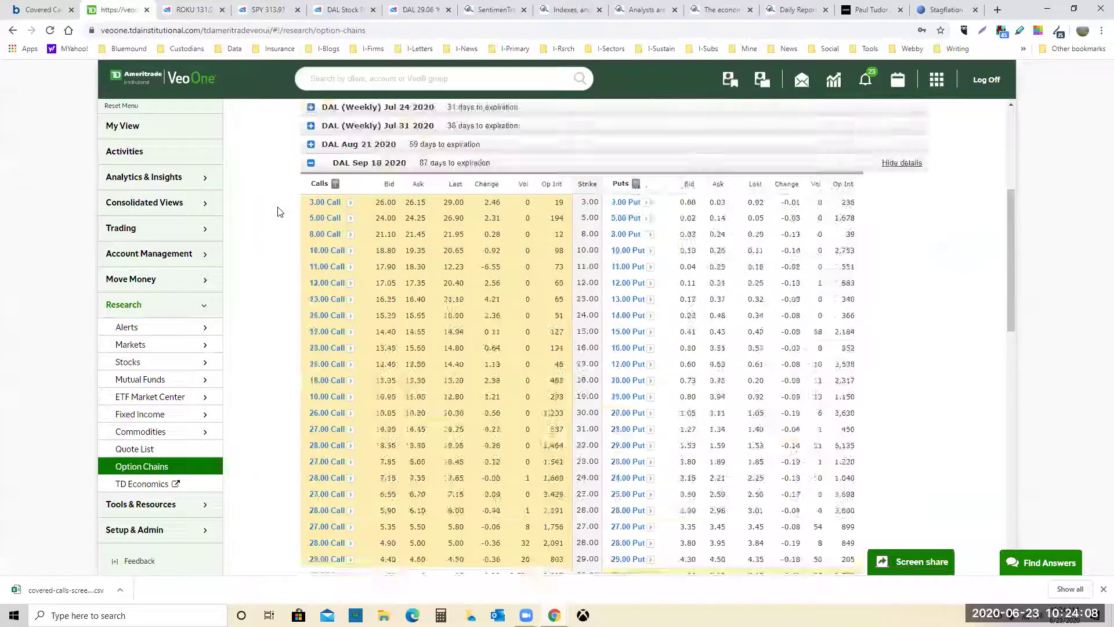
double_click(359, 194)
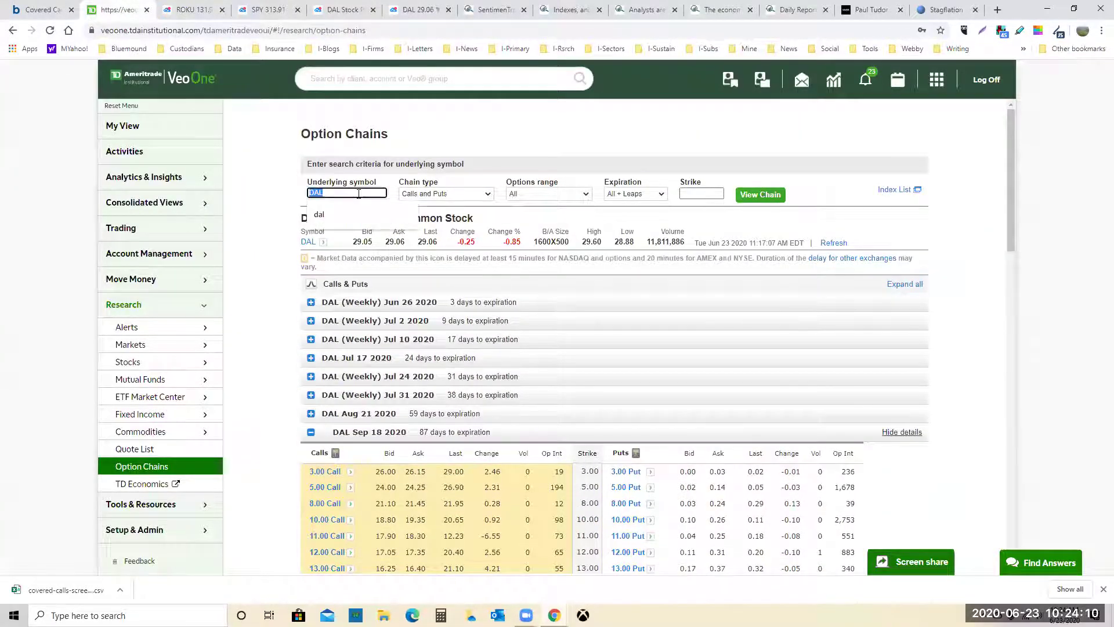
- Load the ROKU option chain and expand the Sep 18 2020 expiration
text(roku)
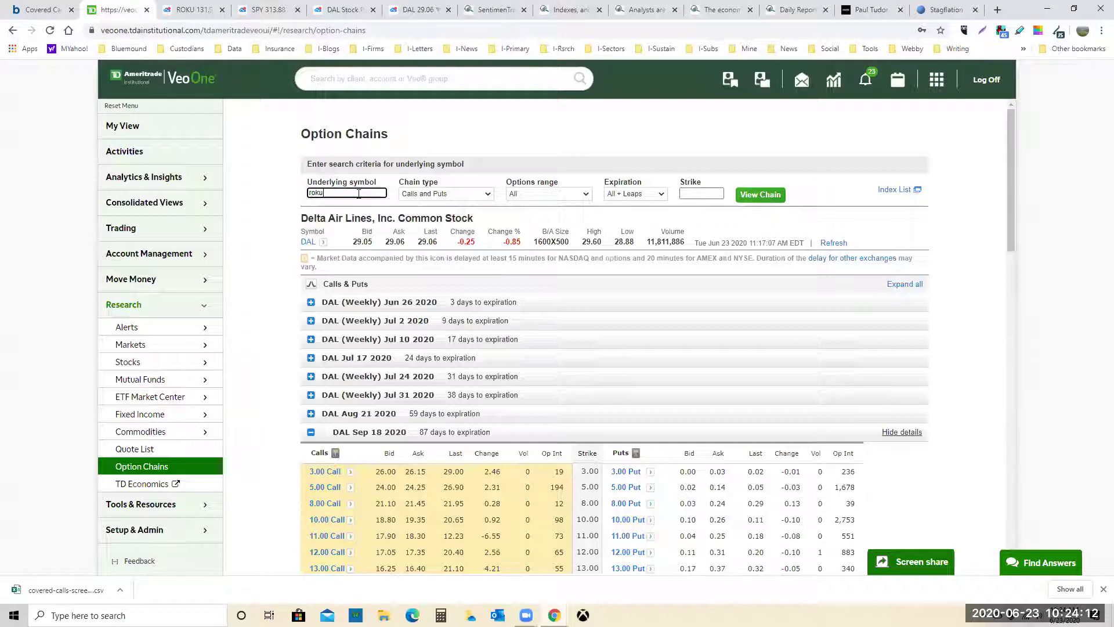
key(Return)
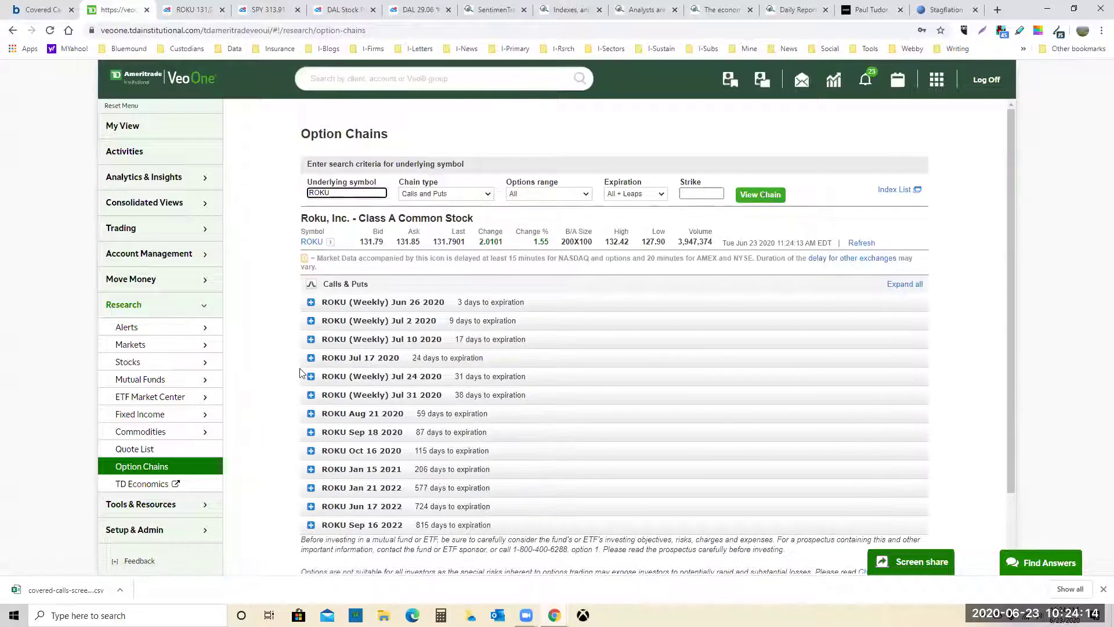
click(386, 432)
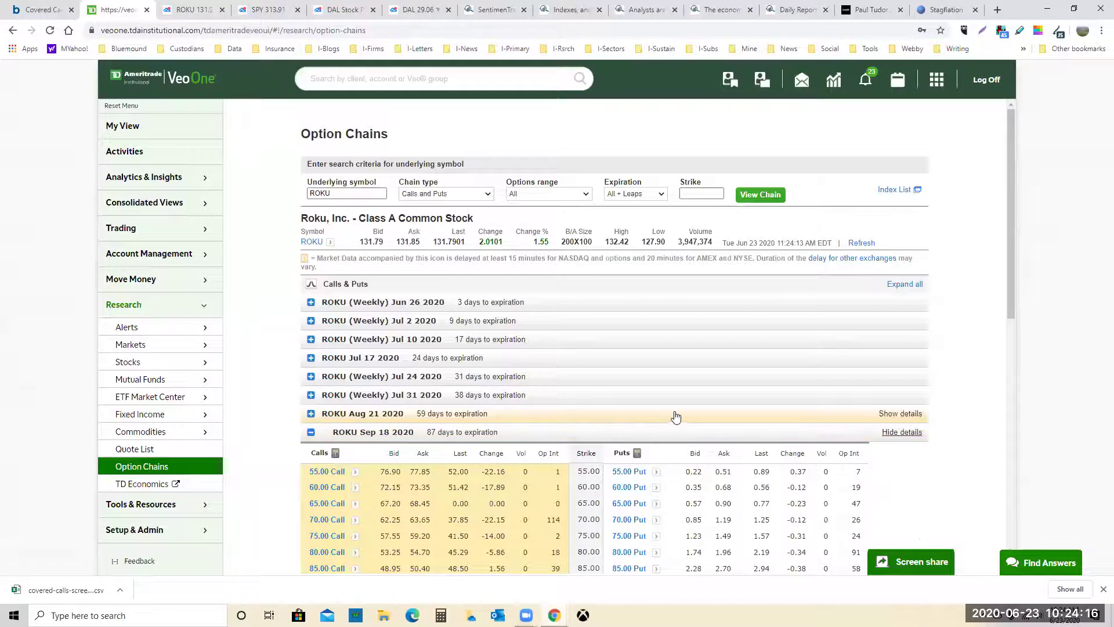
scroll(670, 419, down, 3)
scroll(670, 417, down, 5)
scroll(642, 406, up, 2)
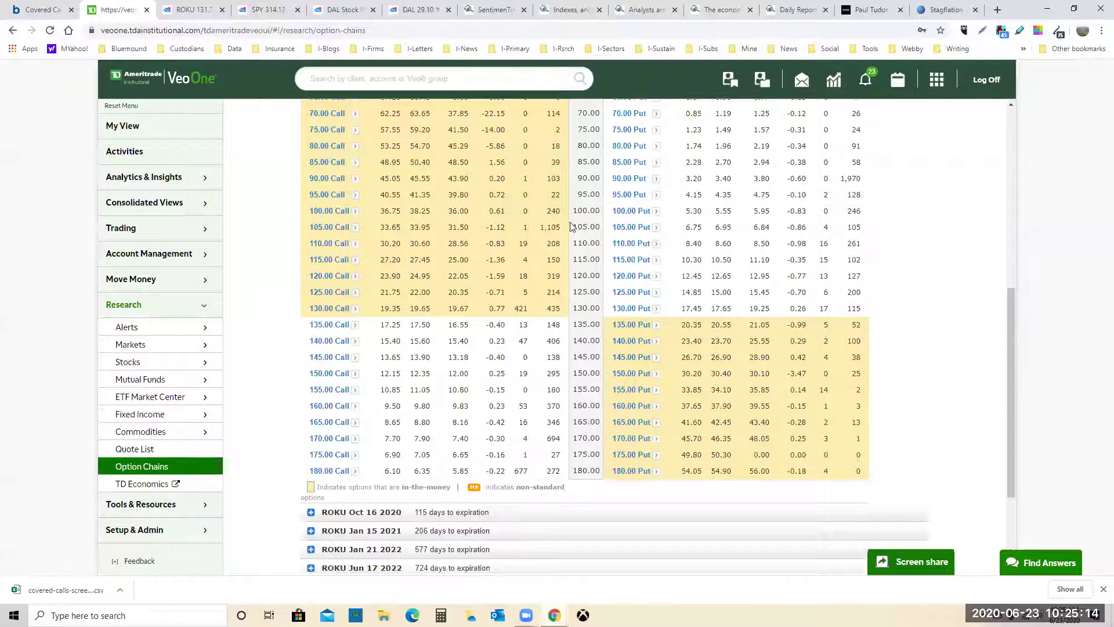
- Highlight the 105 and 130 strikes and the 140 and 150 call bid/ask prices
drag(575, 226, 601, 221)
drag(573, 308, 592, 307)
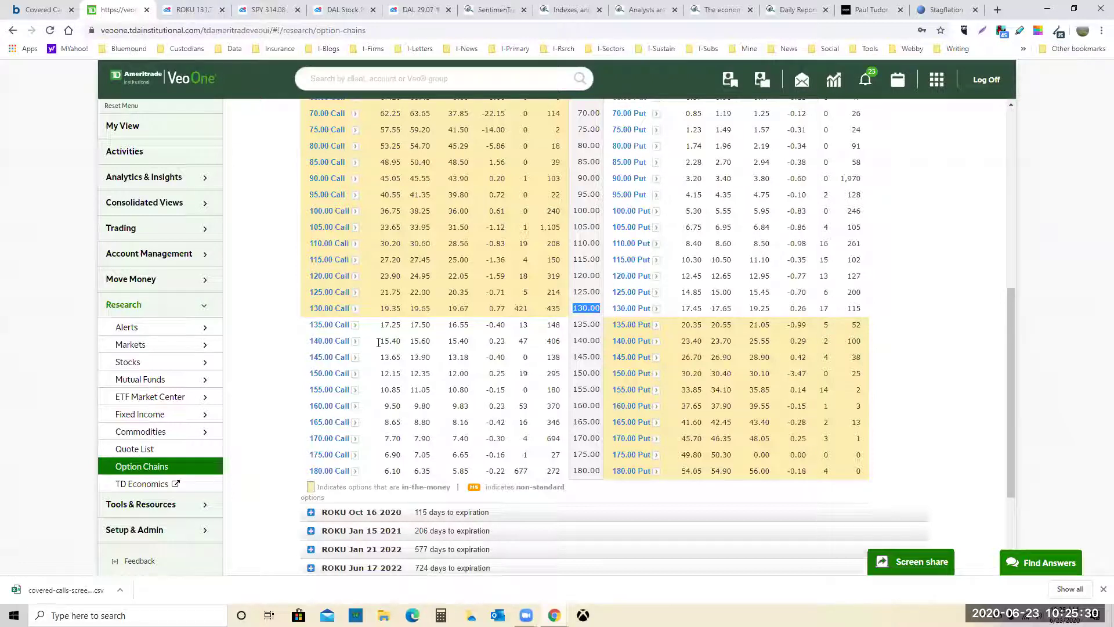
drag(378, 343, 437, 342)
click(399, 356)
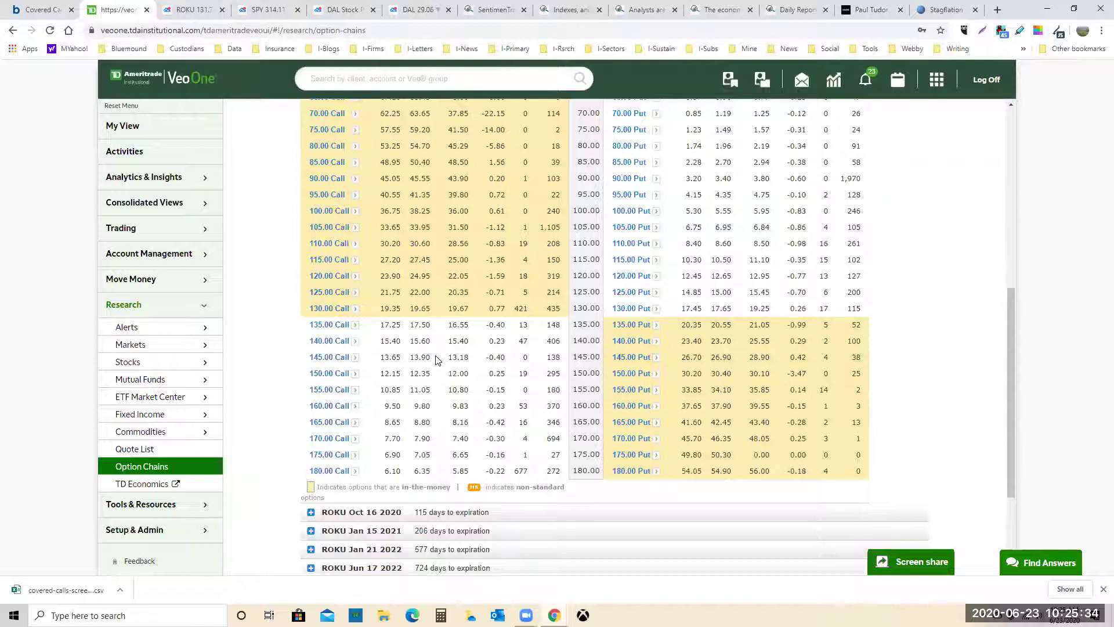
drag(371, 373, 441, 373)
click(430, 255)
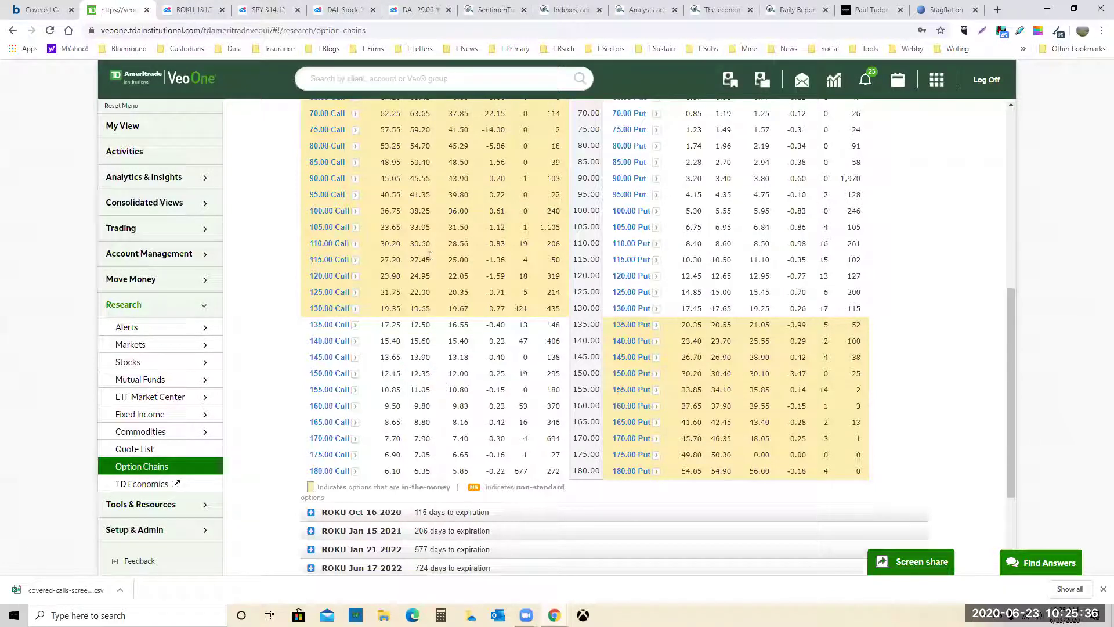
- On the ROKU chart, set the 151.54–58.18 Fib retracement to one crimson colour for all levels
click(201, 13)
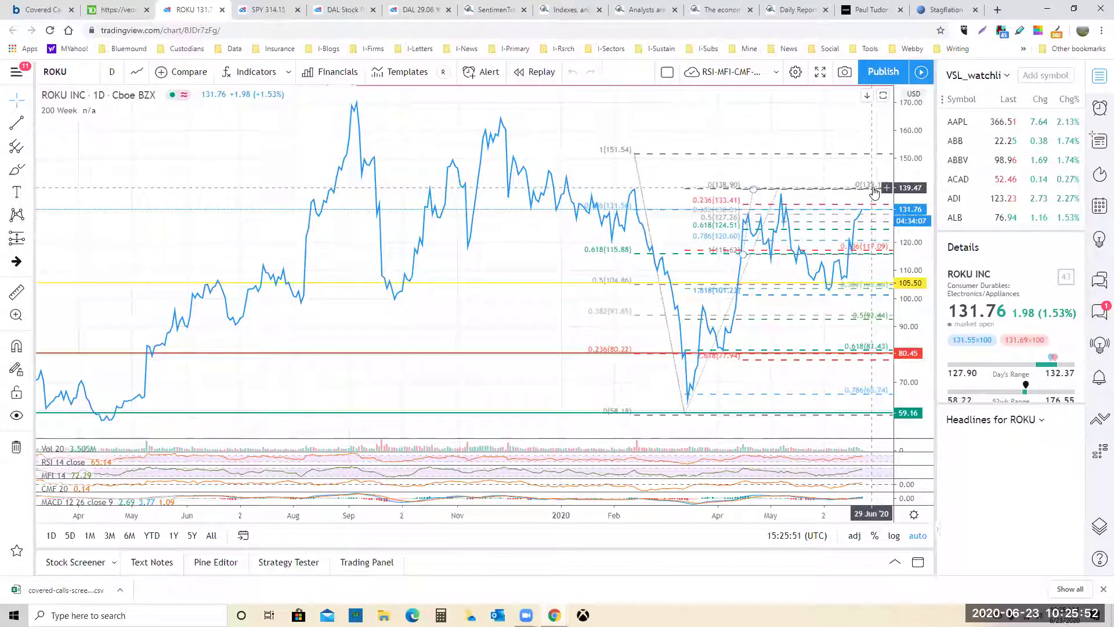
right_click(880, 158)
click(904, 353)
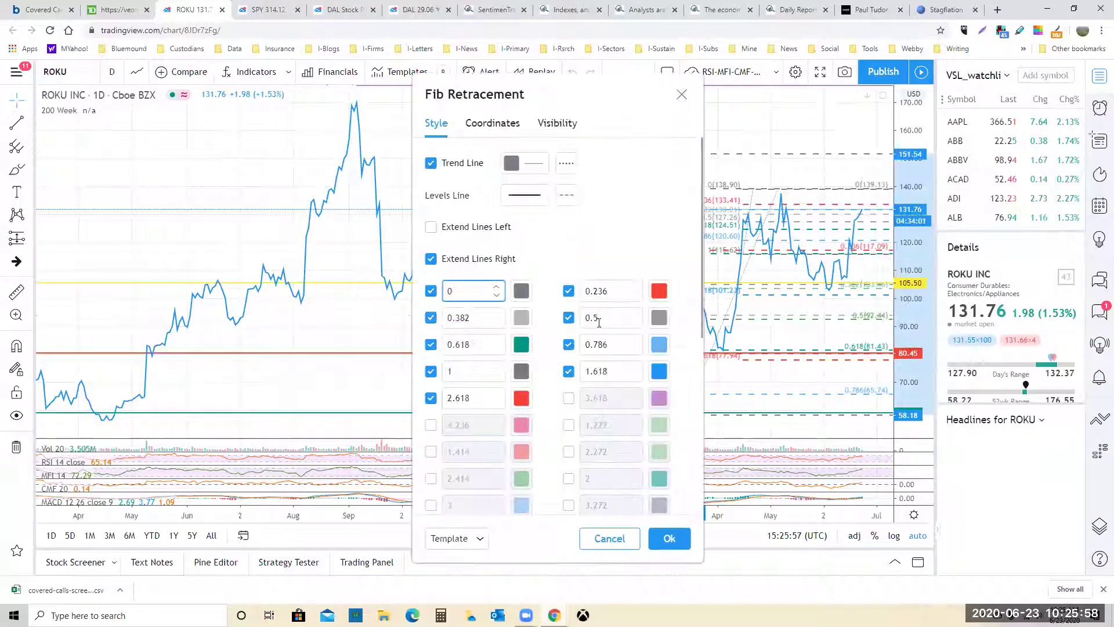
scroll(530, 439, down, 4)
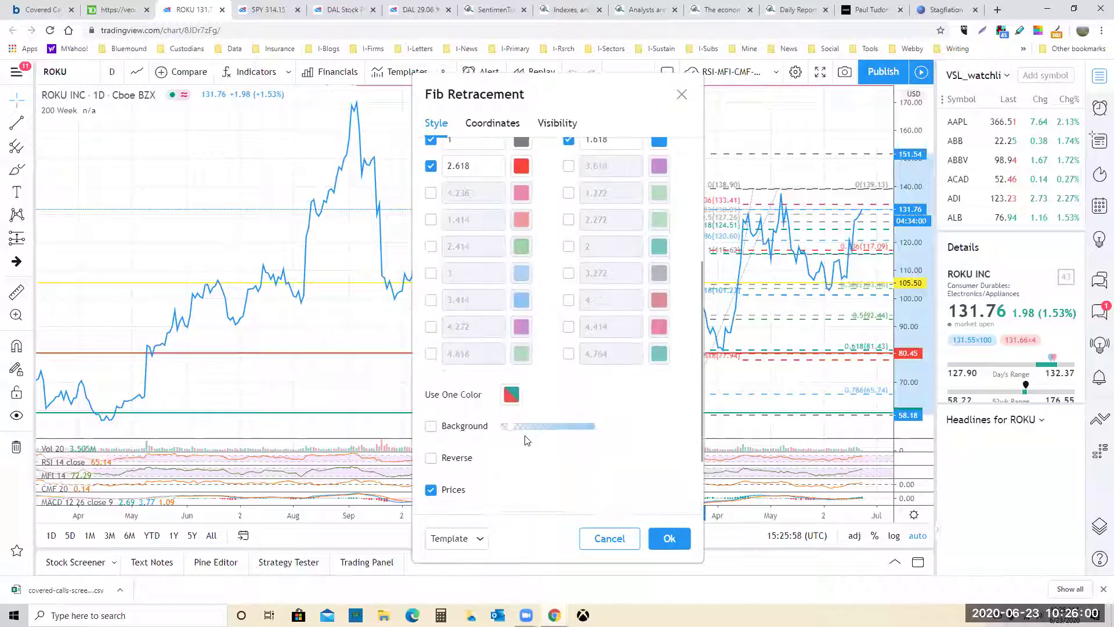
click(511, 398)
click(646, 434)
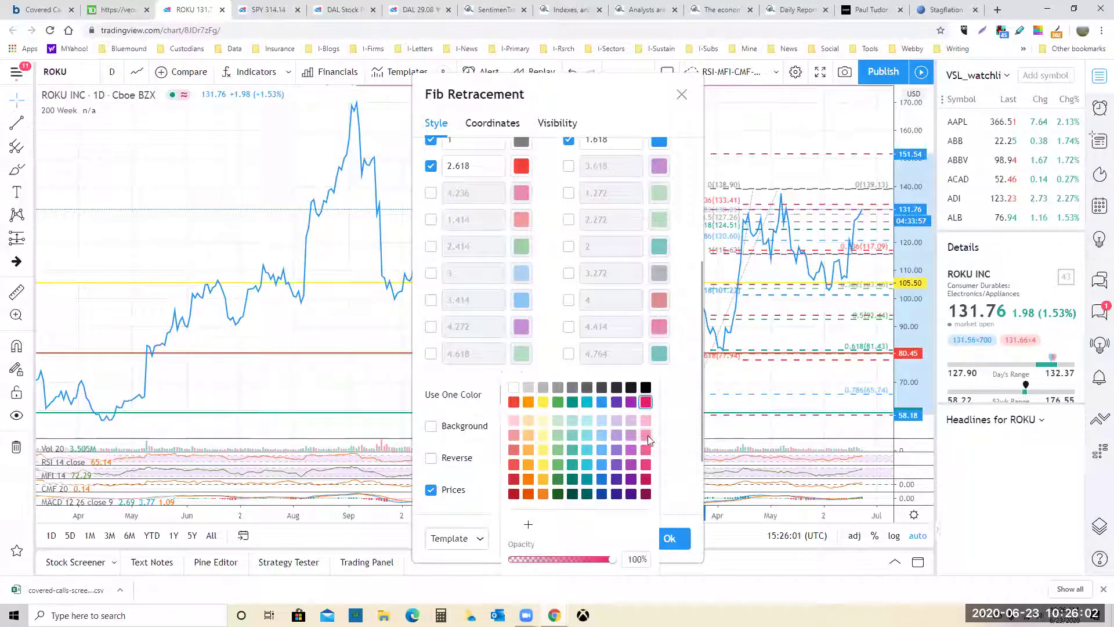
click(671, 537)
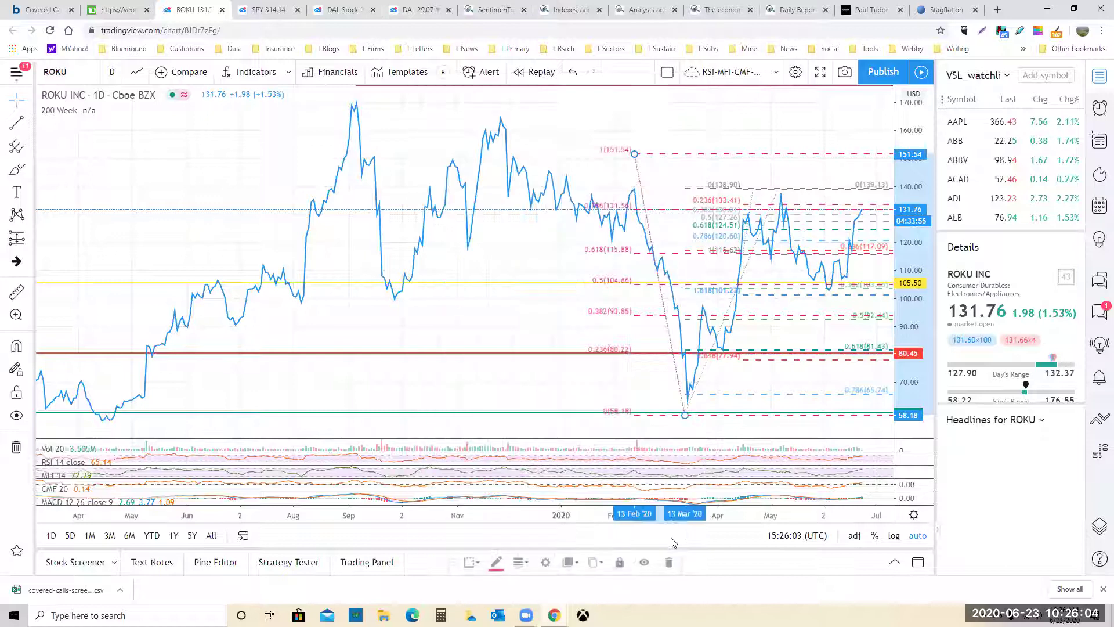
- Give the trend-based Fib extension a single colour across all its levels
right_click(856, 394)
mouse_move(856, 393)
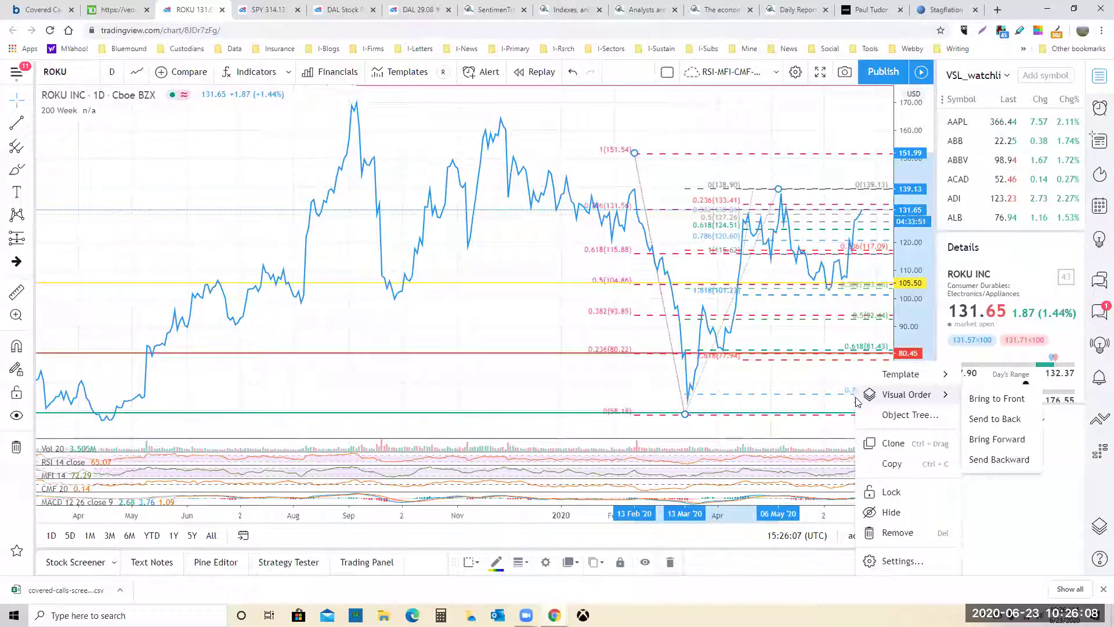
click(897, 560)
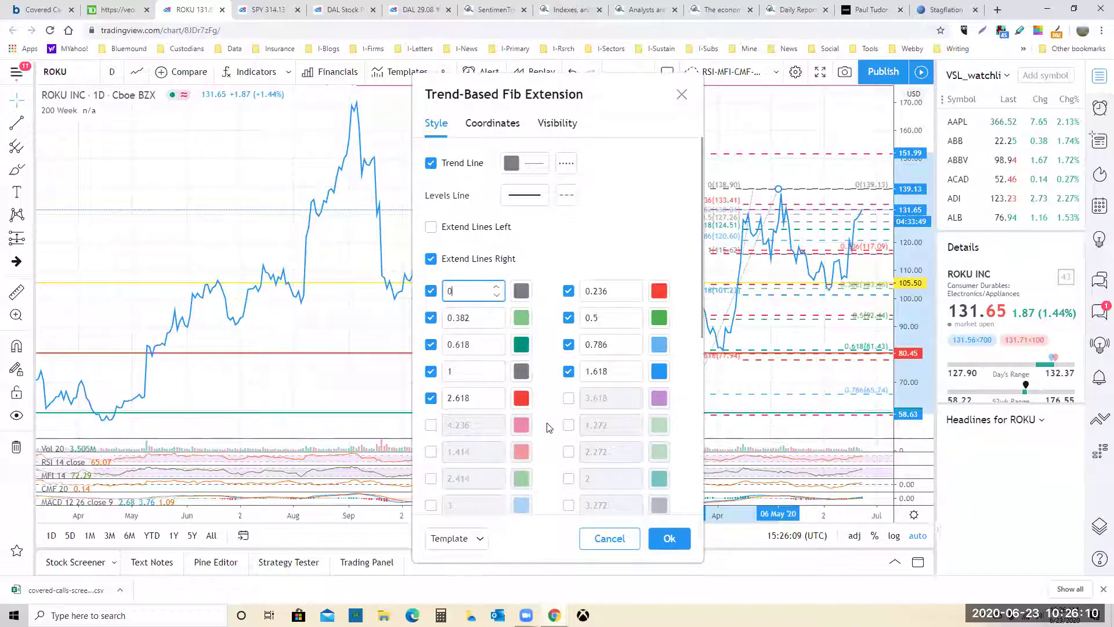
scroll(513, 458, down, 3)
click(513, 451)
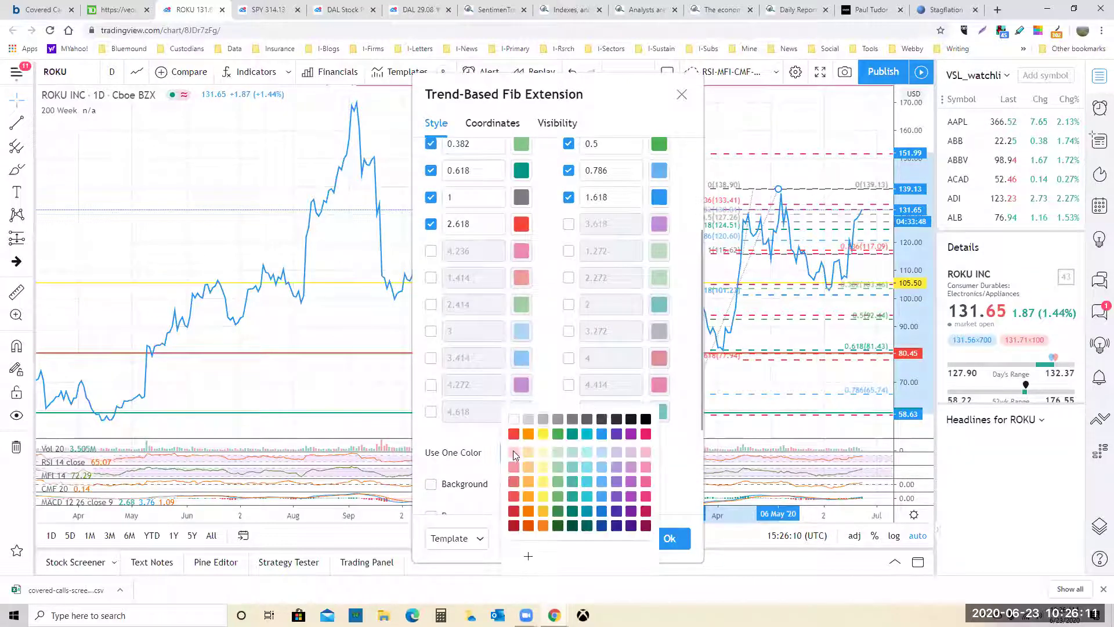
click(617, 434)
click(673, 537)
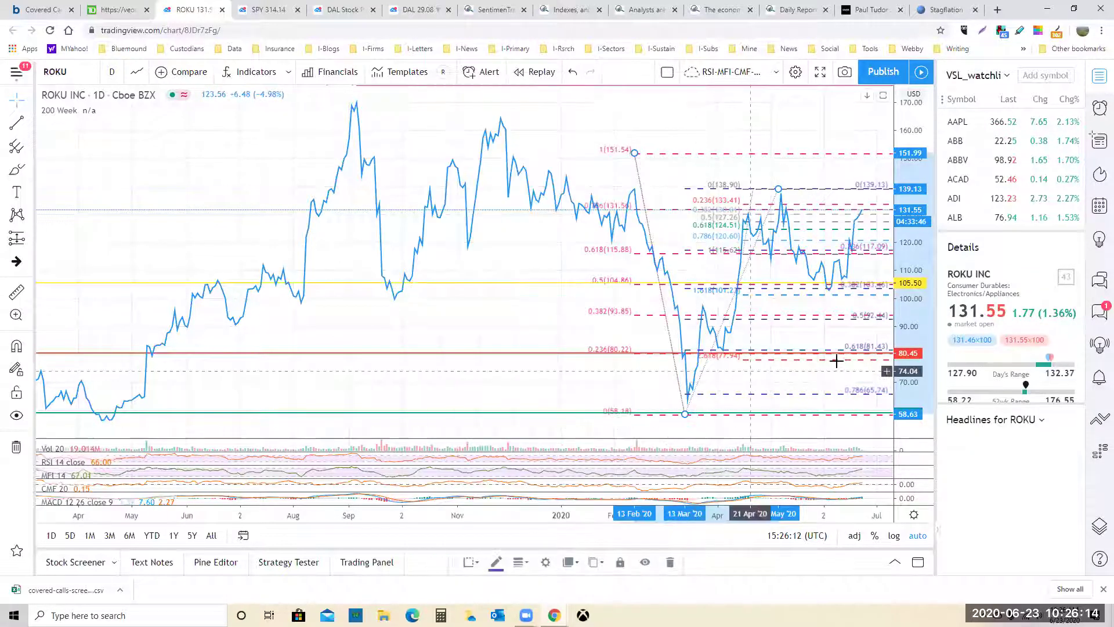
scroll(833, 346, up, 3)
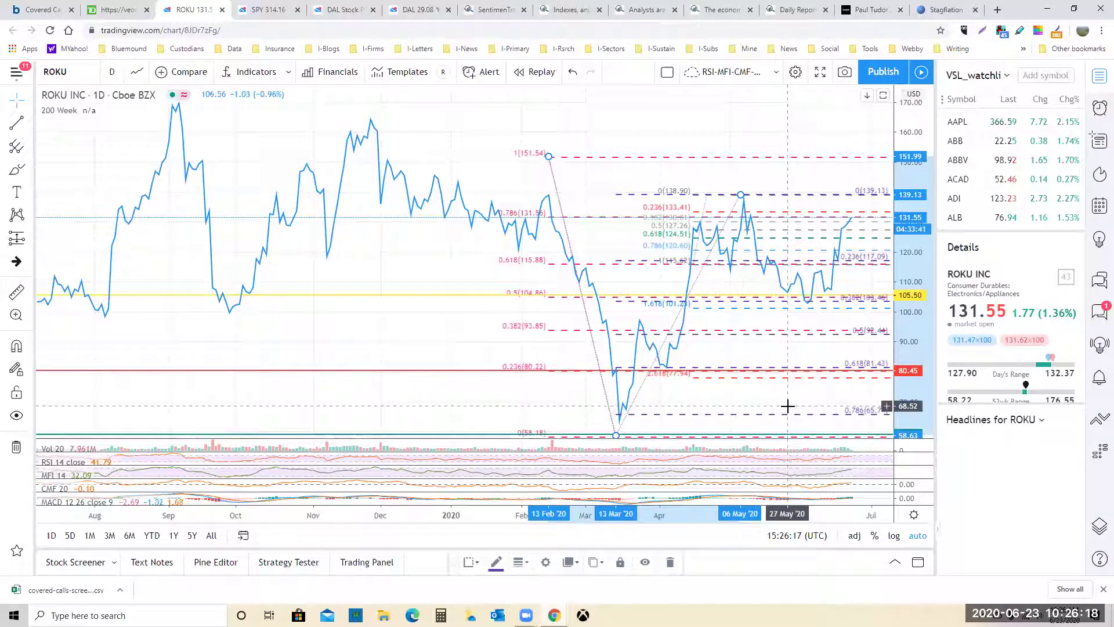
scroll(808, 386, down, 1)
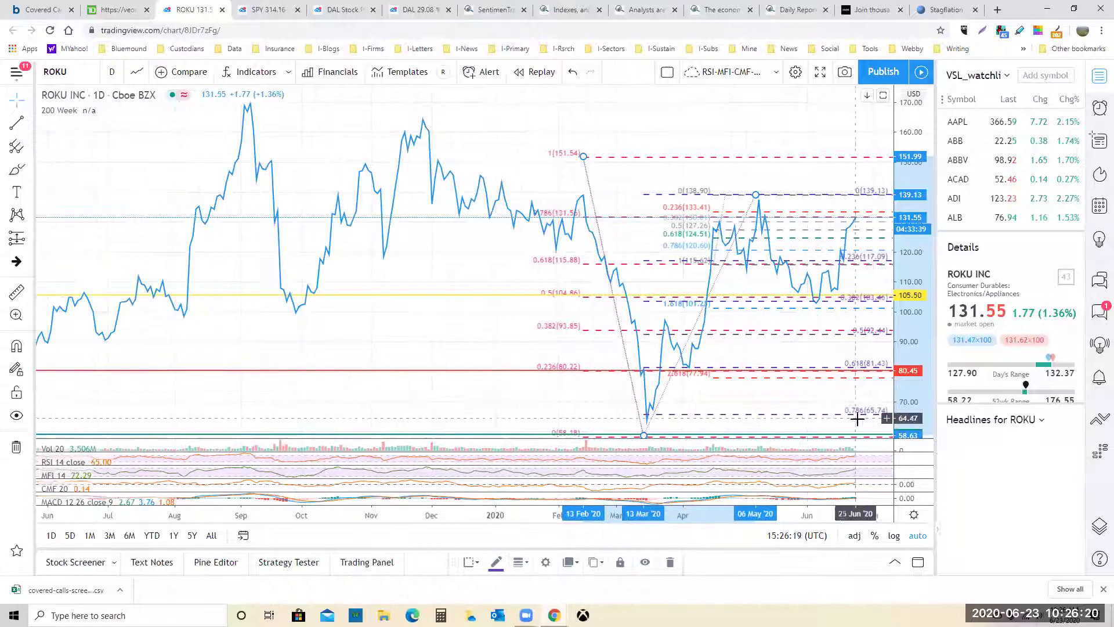
- Change the Fib extension's single level colour to pink
right_click(864, 412)
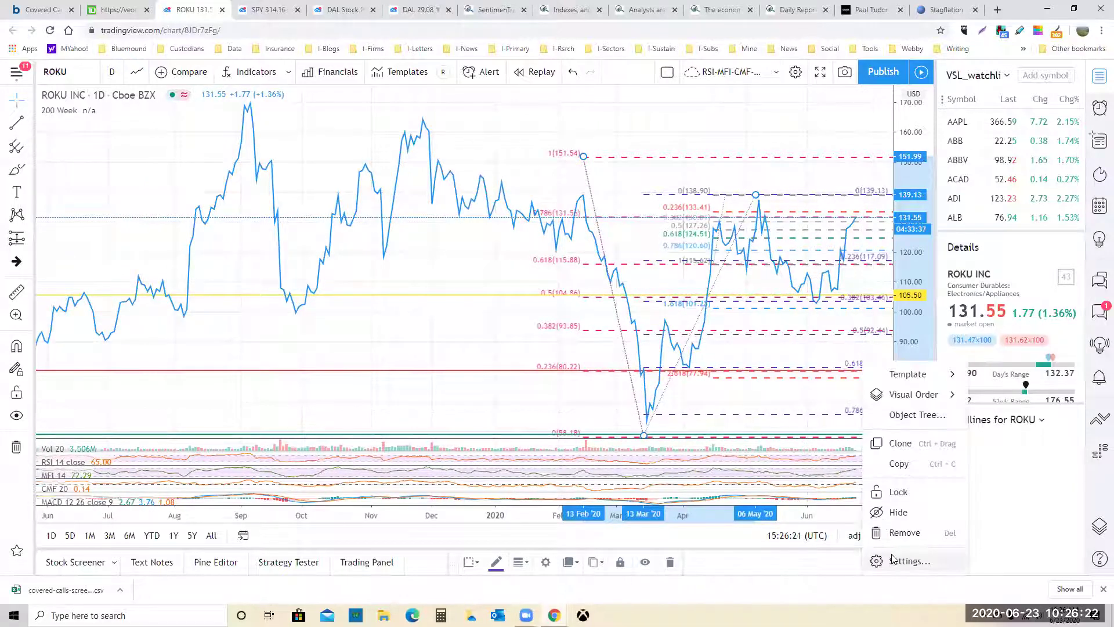
click(896, 561)
scroll(547, 441, down, 5)
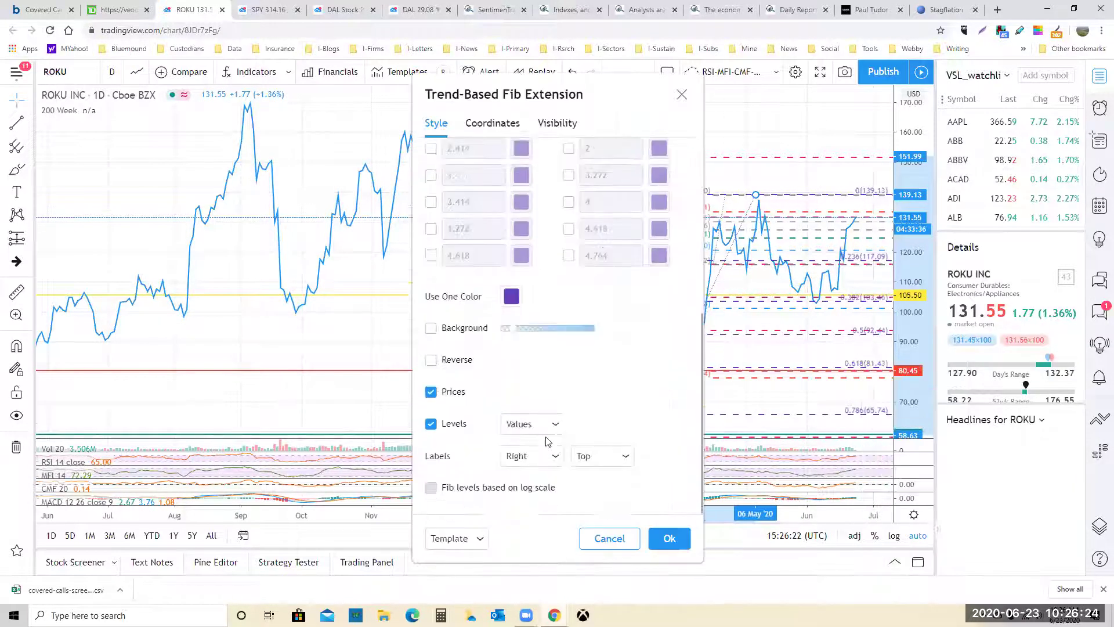
click(511, 296)
click(645, 337)
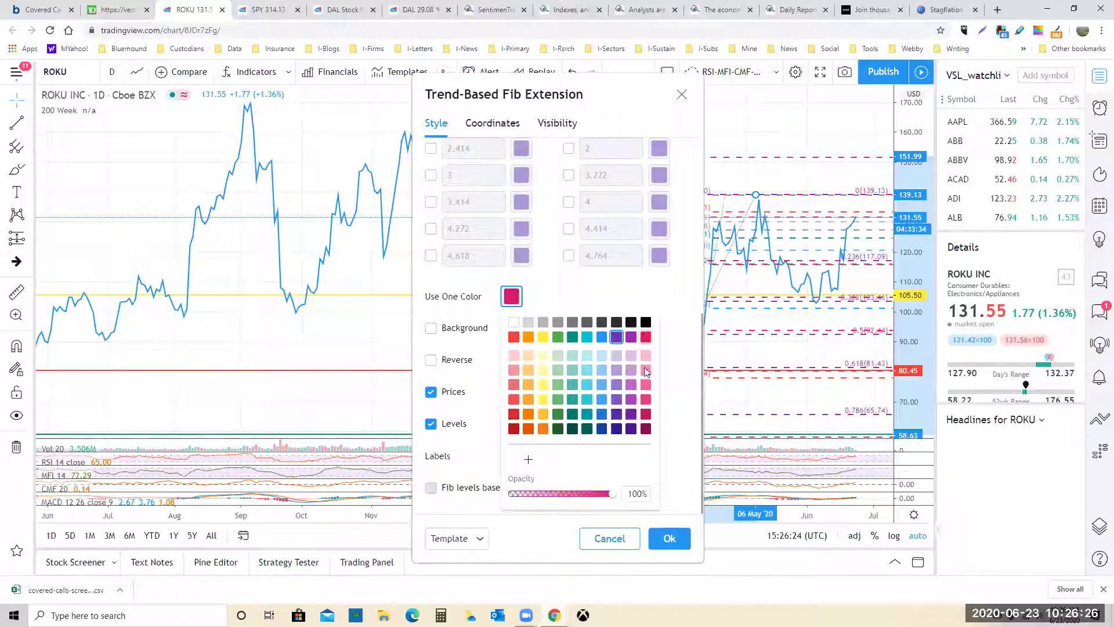
click(668, 538)
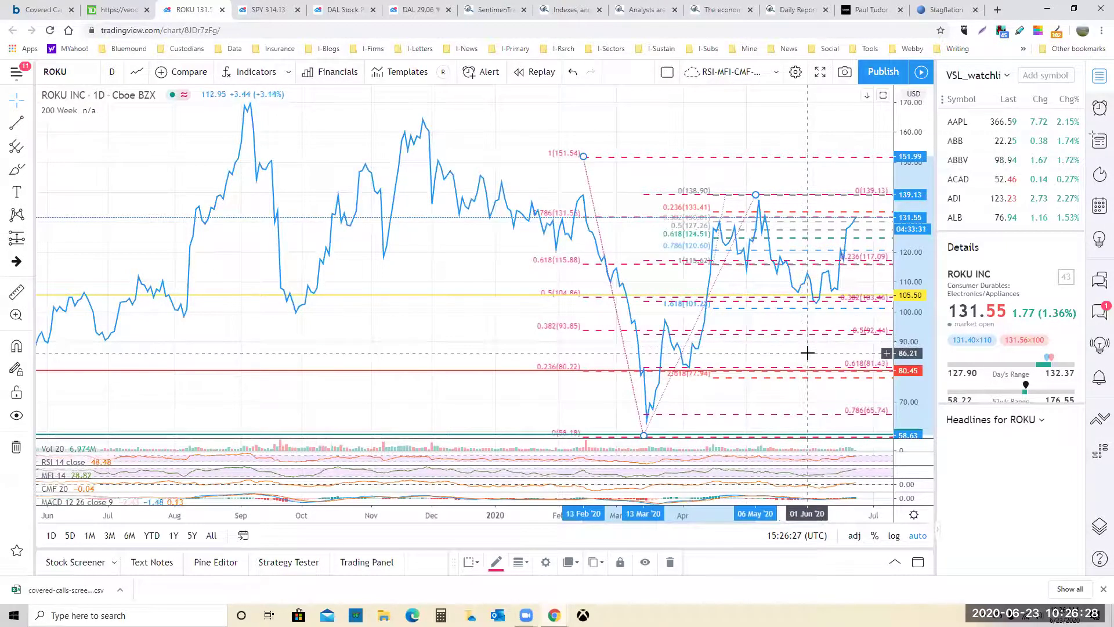
scroll(807, 352, up, 1)
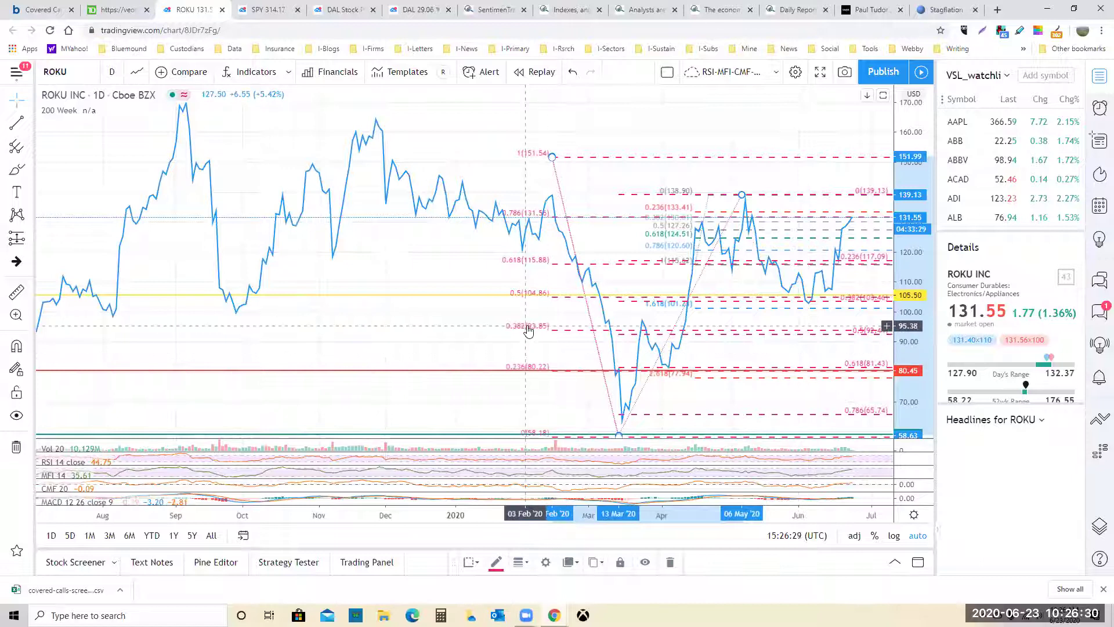
- Set the first Fib retracement to one blue colour for every level
right_click(528, 331)
click(572, 524)
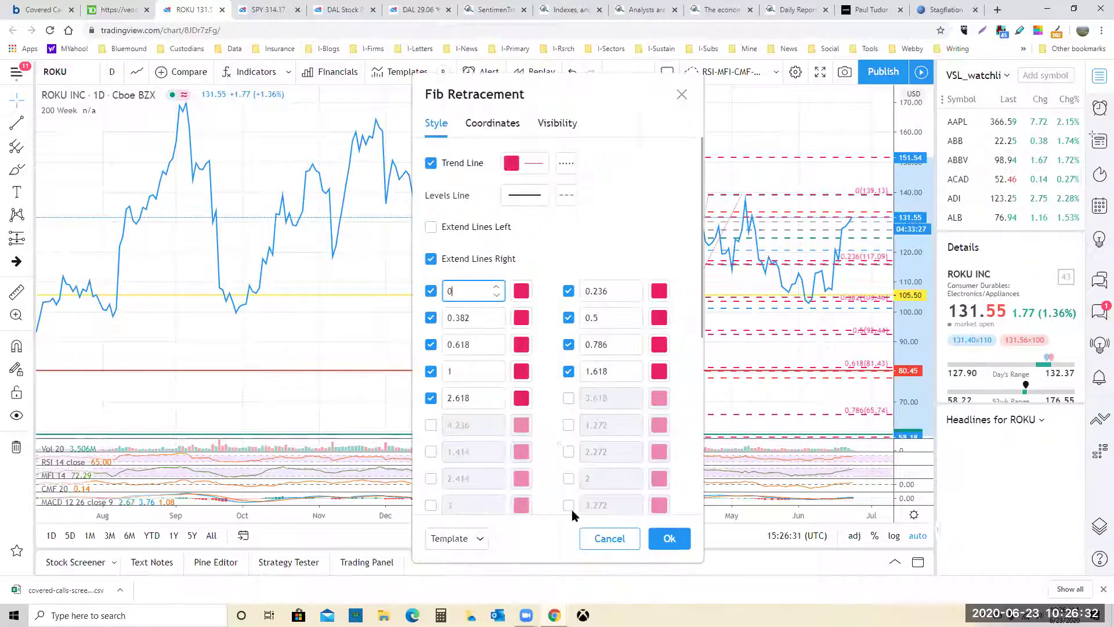
scroll(551, 441, down, 5)
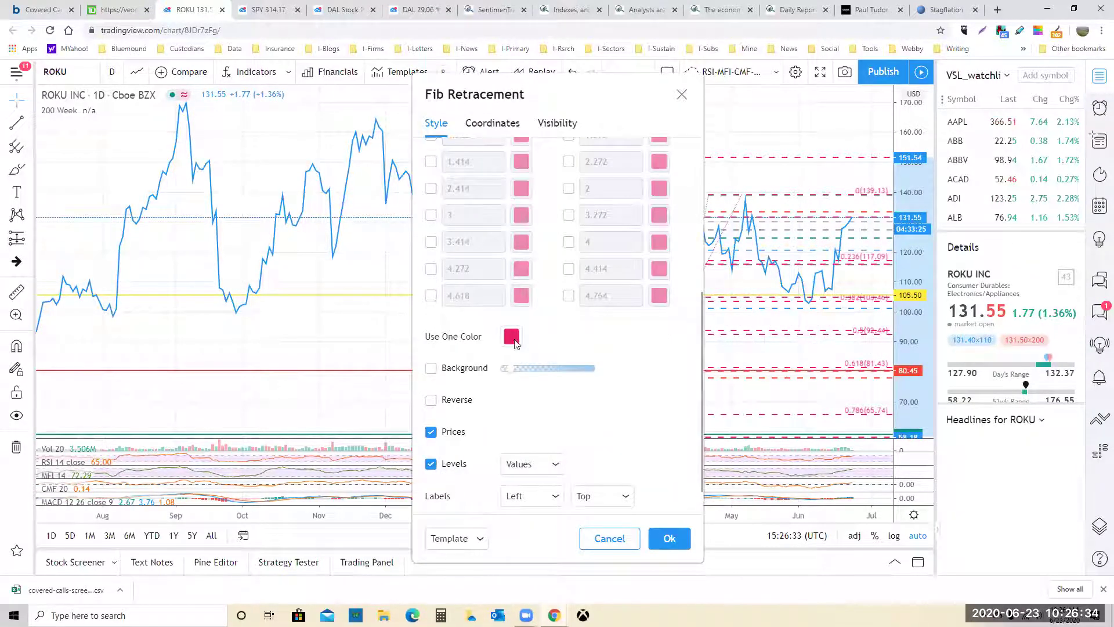
click(511, 336)
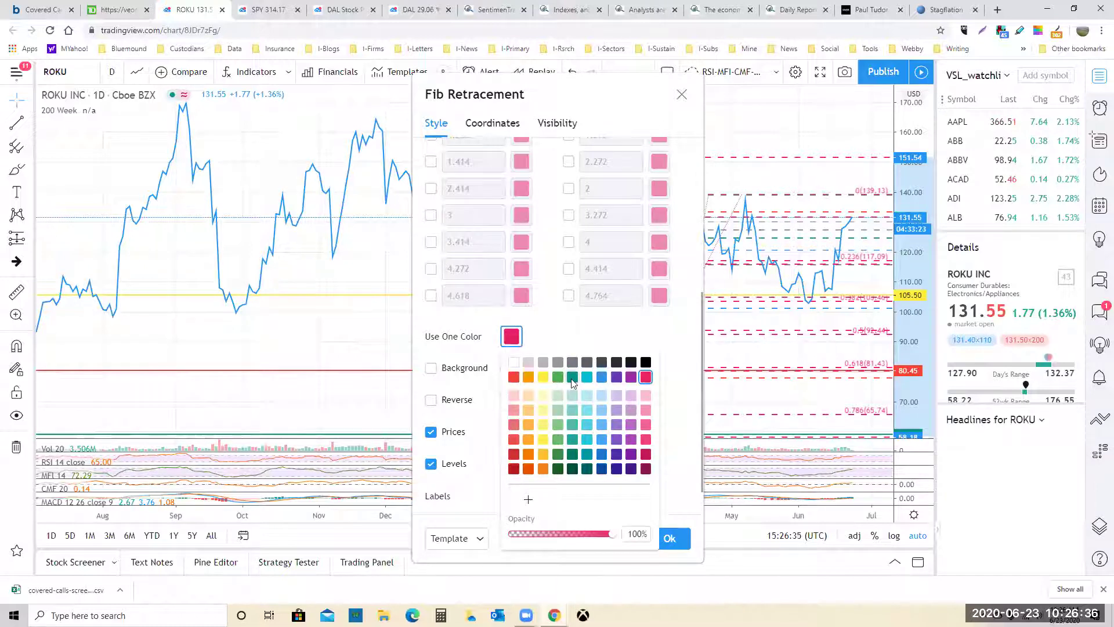
click(602, 378)
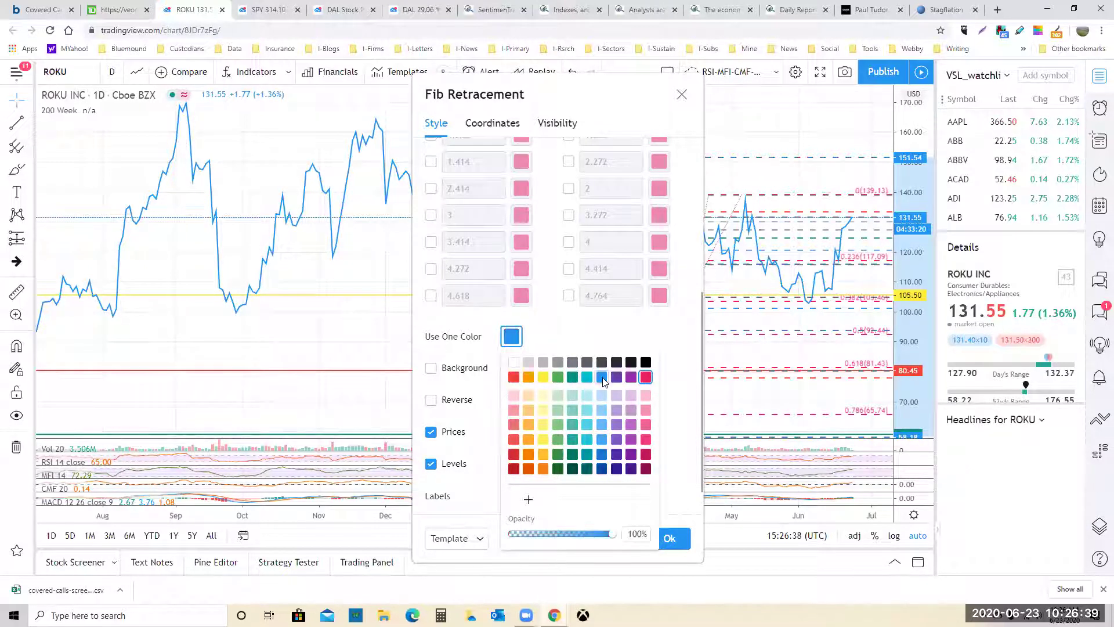
click(684, 539)
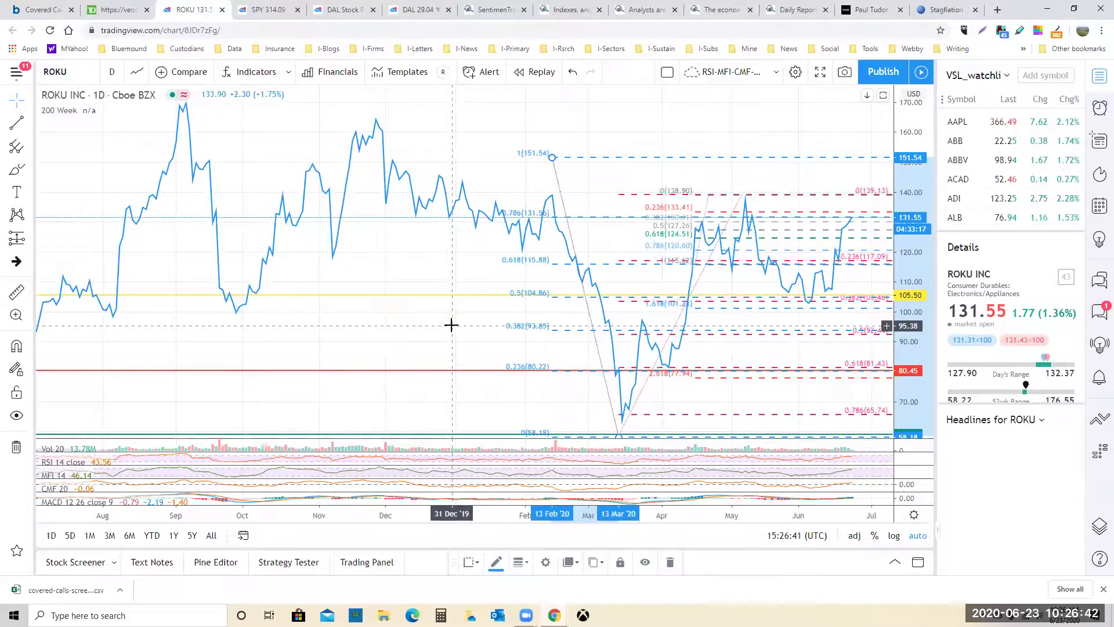
scroll(465, 319, down, 2)
scroll(465, 319, down, 3)
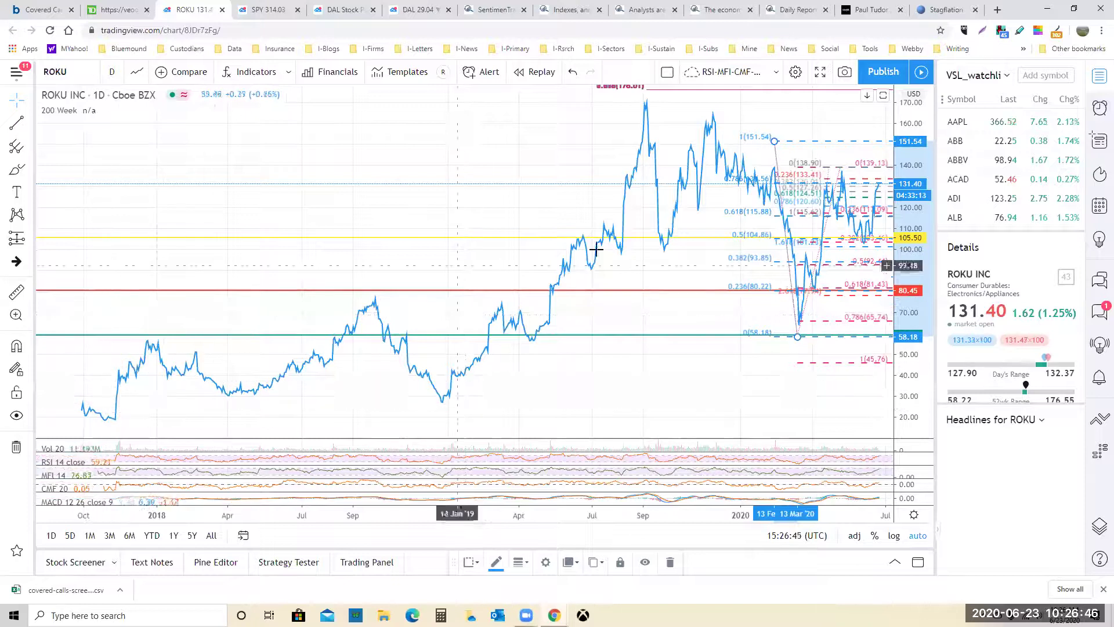
scroll(657, 329, up, 3)
scroll(656, 330, up, 2)
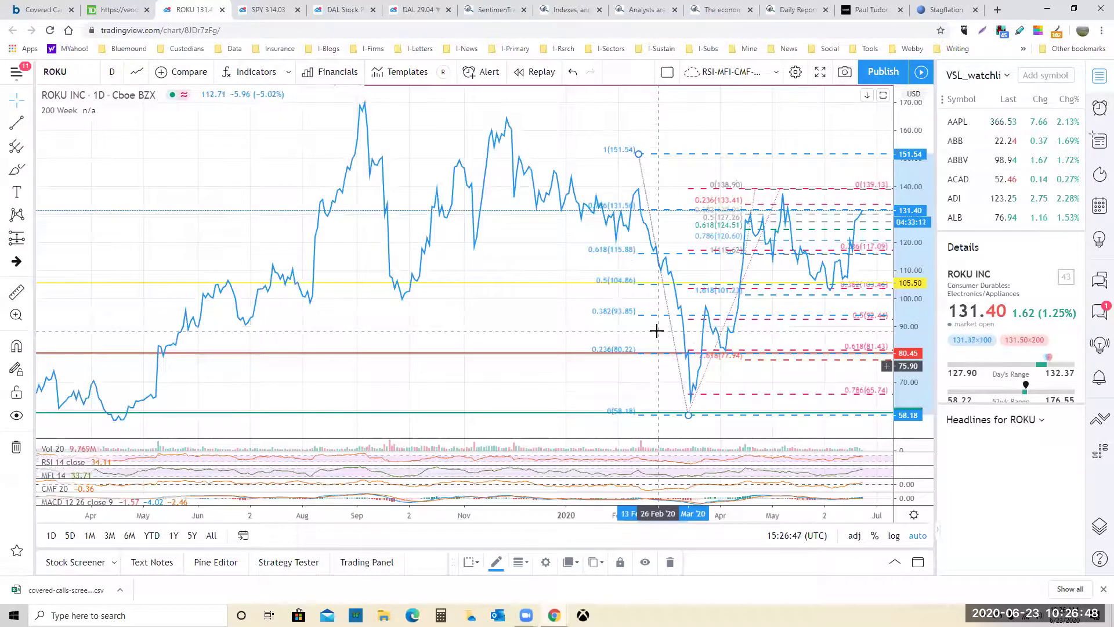
scroll(656, 330, up, 2)
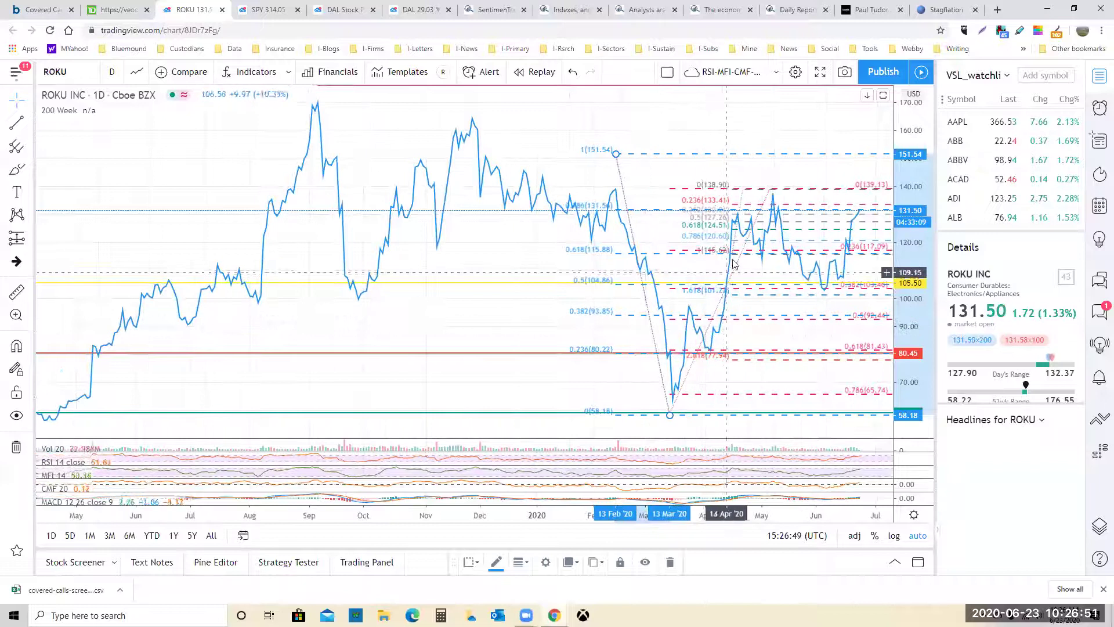
- Make the other Fib retracement all blue, then reopen its single-colour choices
right_click(713, 187)
click(758, 383)
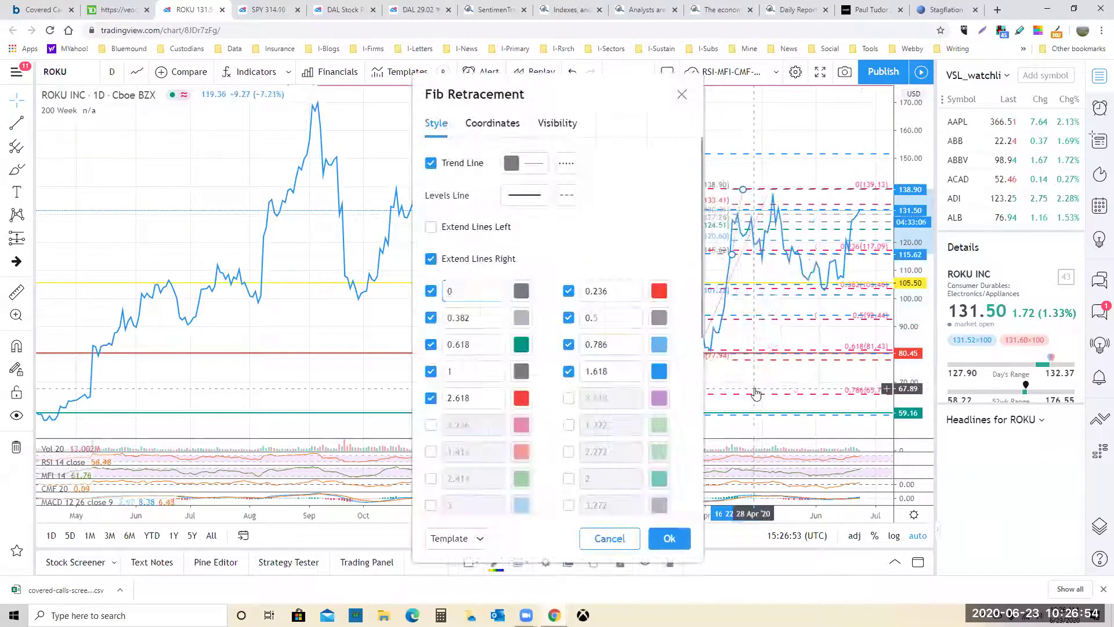
scroll(547, 455, down, 4)
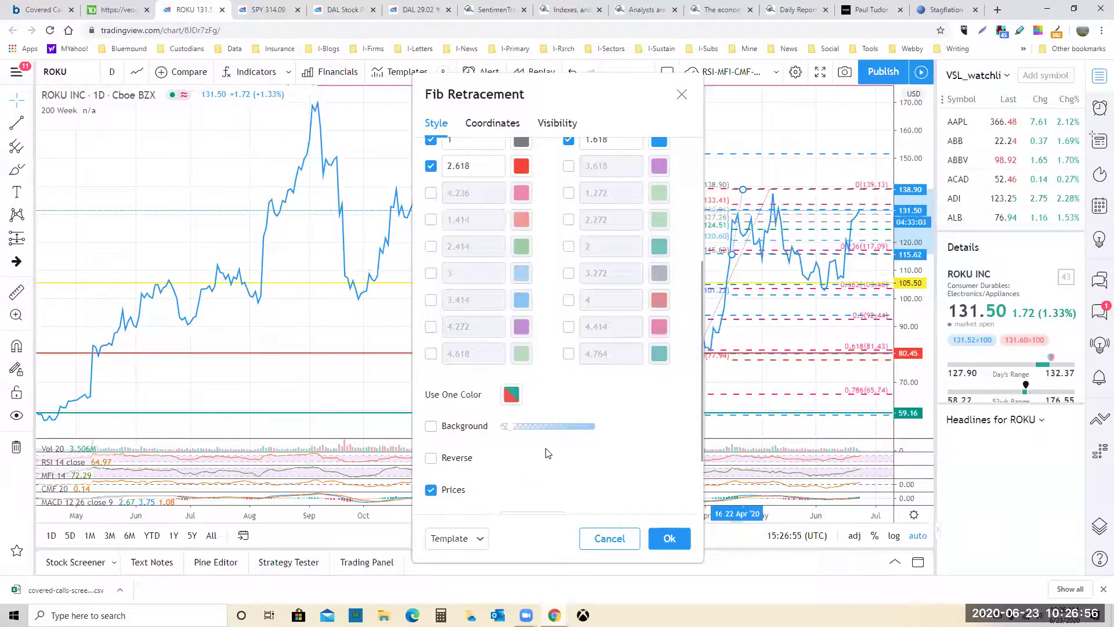
click(510, 396)
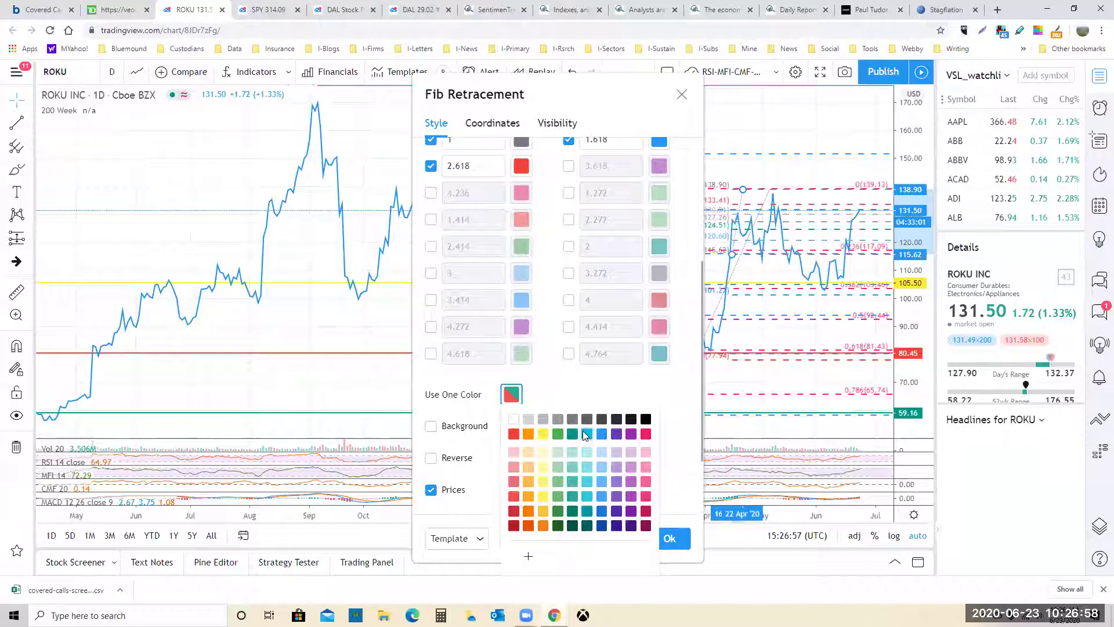
click(602, 434)
click(673, 541)
click(670, 537)
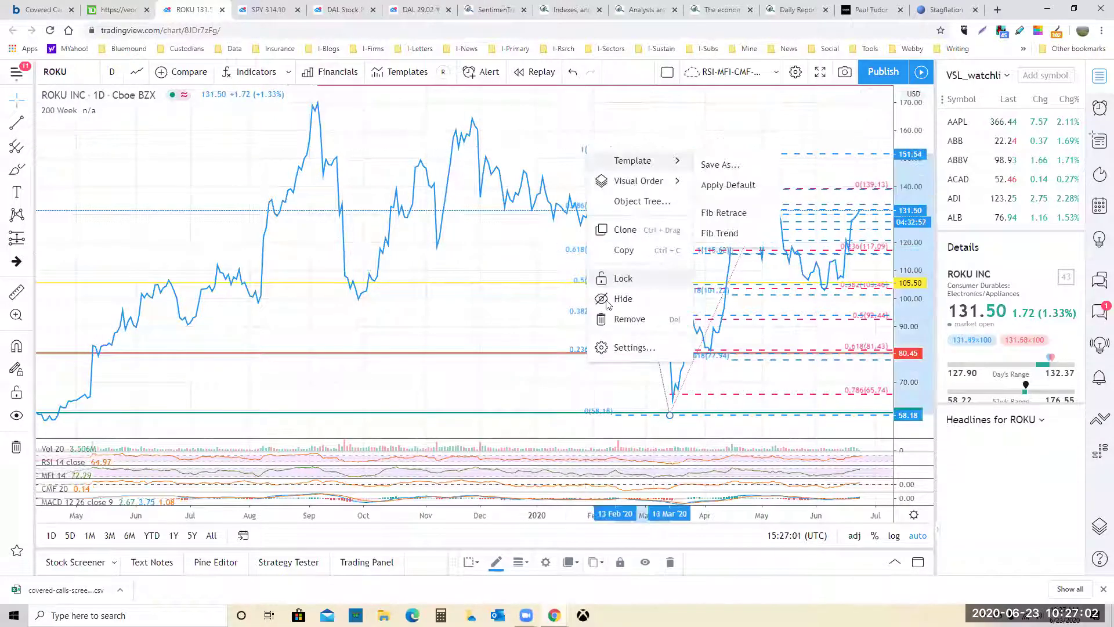
click(618, 348)
scroll(550, 390, down, 5)
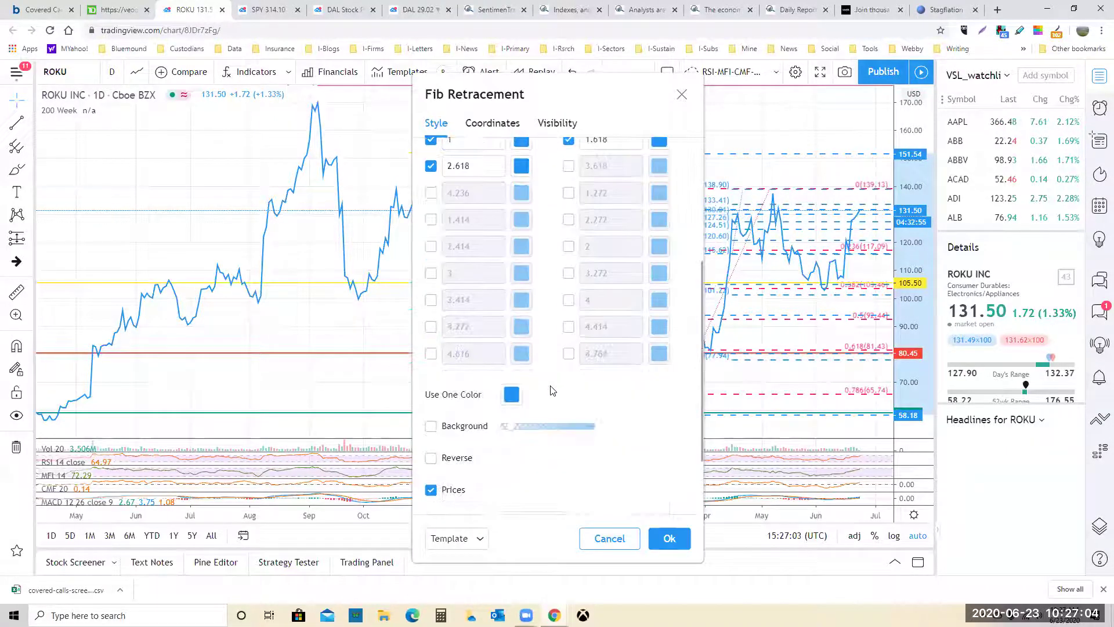
click(512, 296)
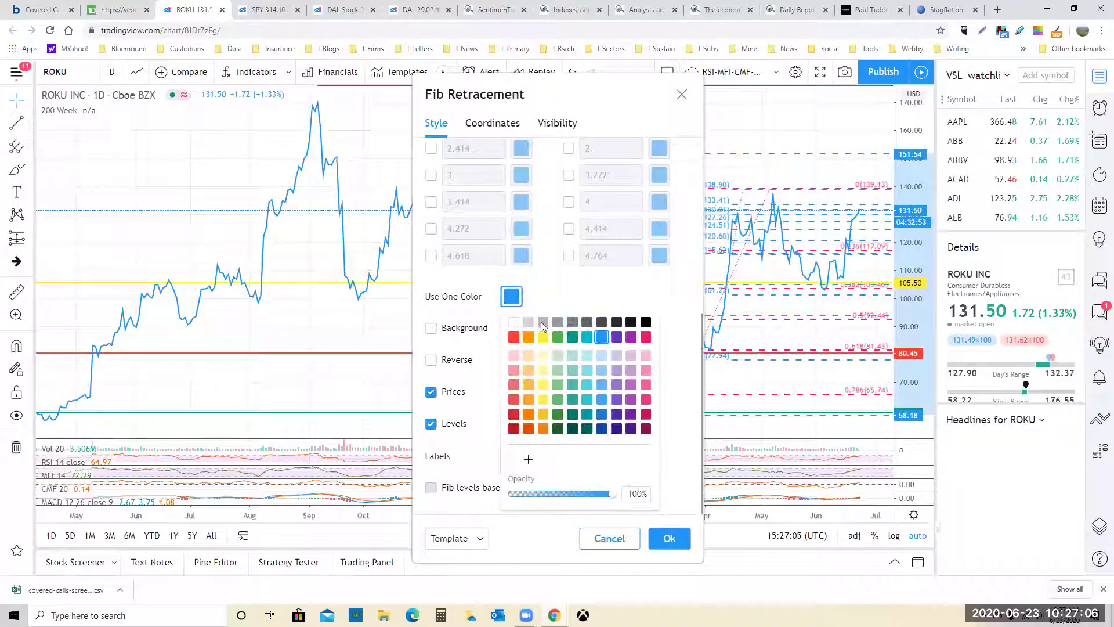
click(669, 540)
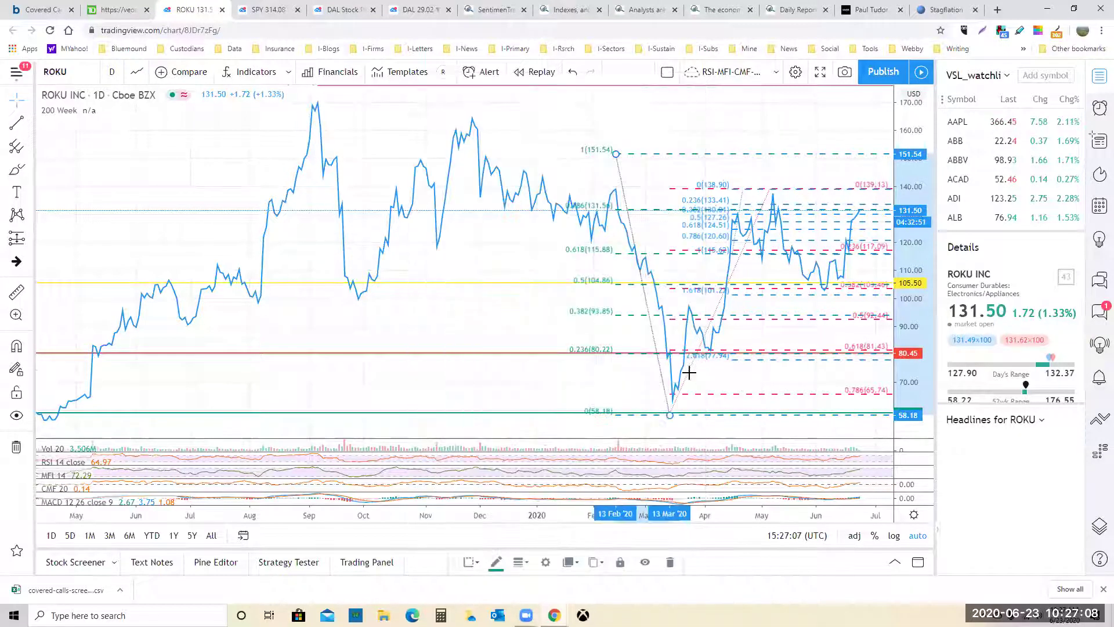
scroll(806, 325, up, 2)
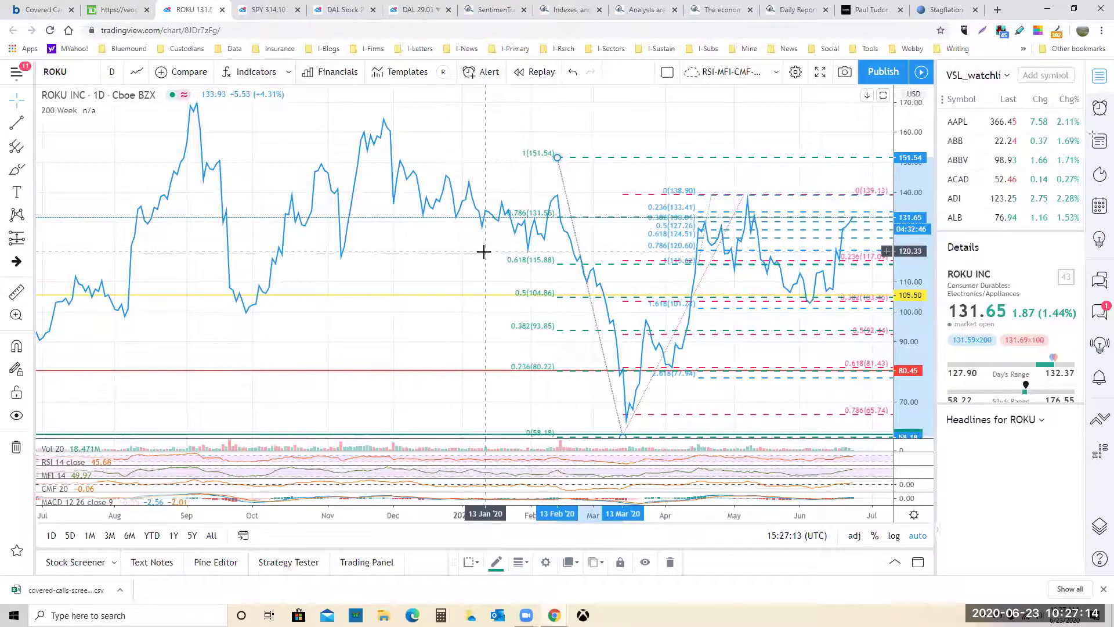
scroll(484, 250, down, 5)
scroll(484, 252, down, 1)
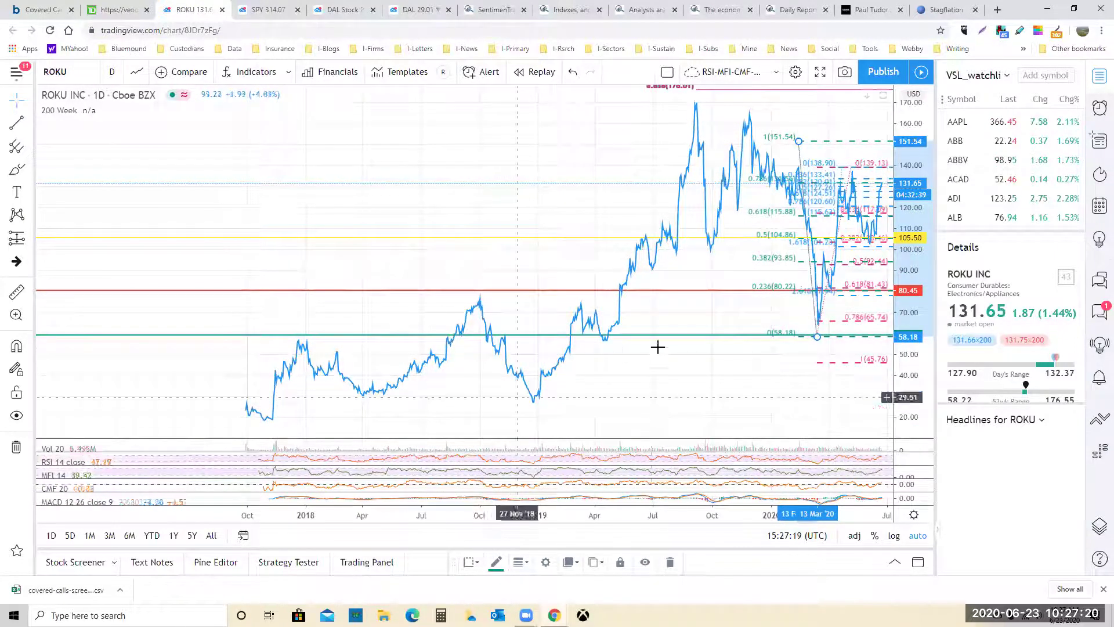
scroll(701, 392, up, 1)
scroll(713, 398, up, 2)
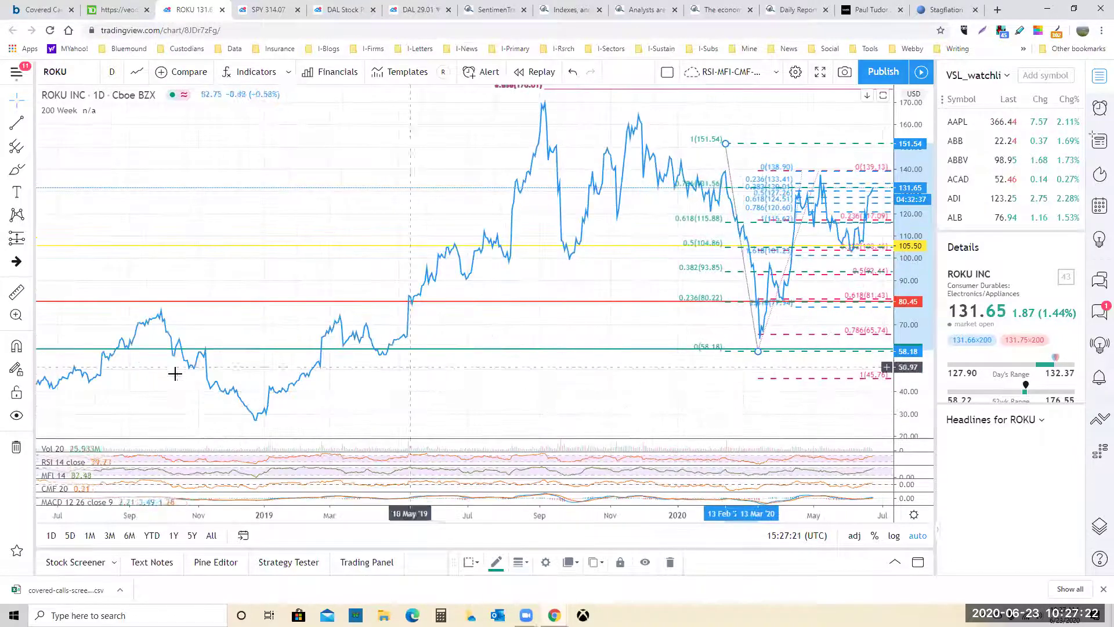
scroll(232, 340, down, 1)
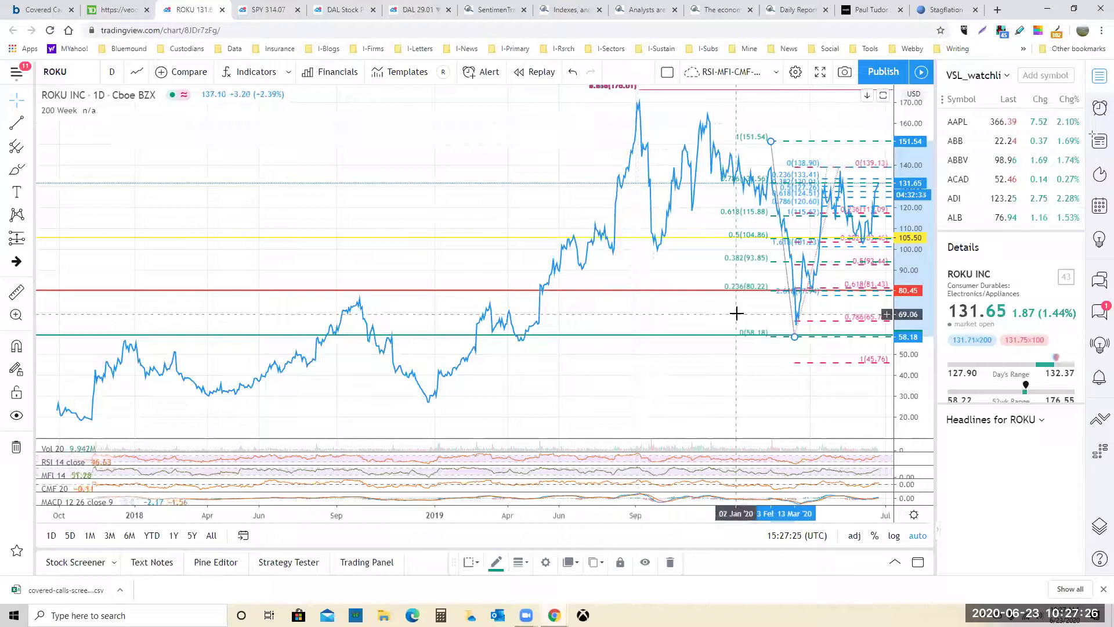
scroll(667, 307, up, 2)
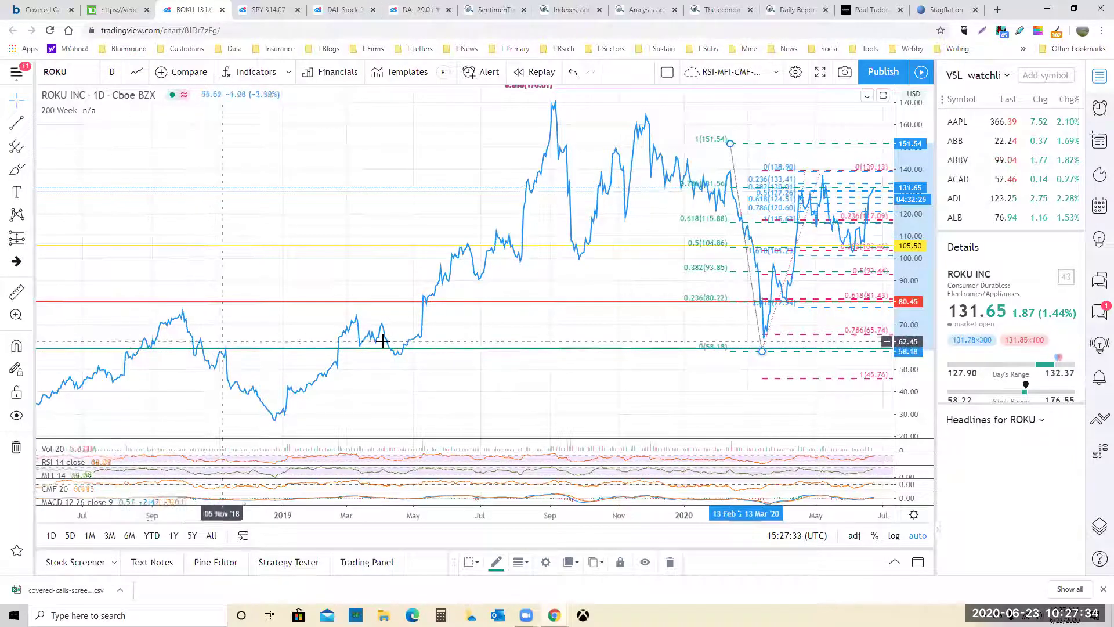
scroll(584, 335, up, 2)
scroll(796, 385, up, 4)
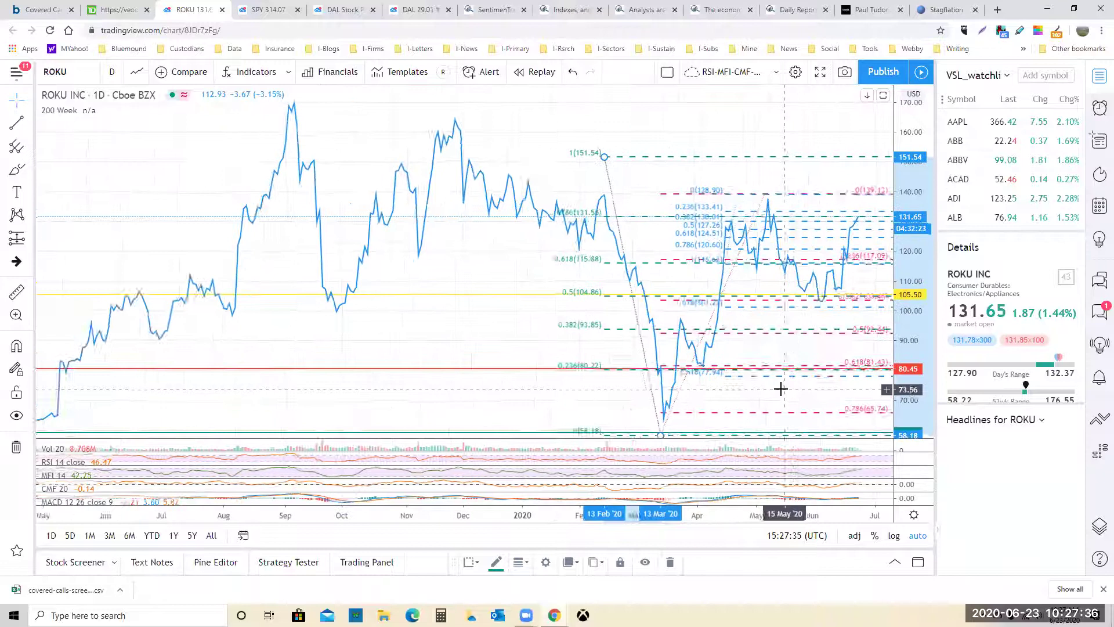
scroll(738, 410, up, 1)
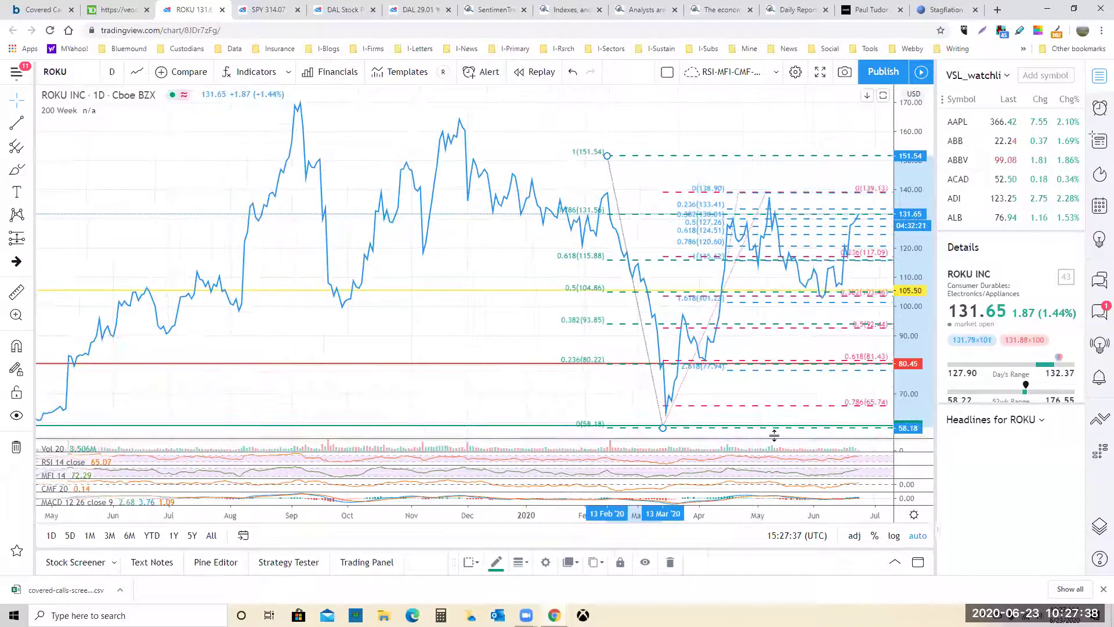
scroll(743, 383, down, 1)
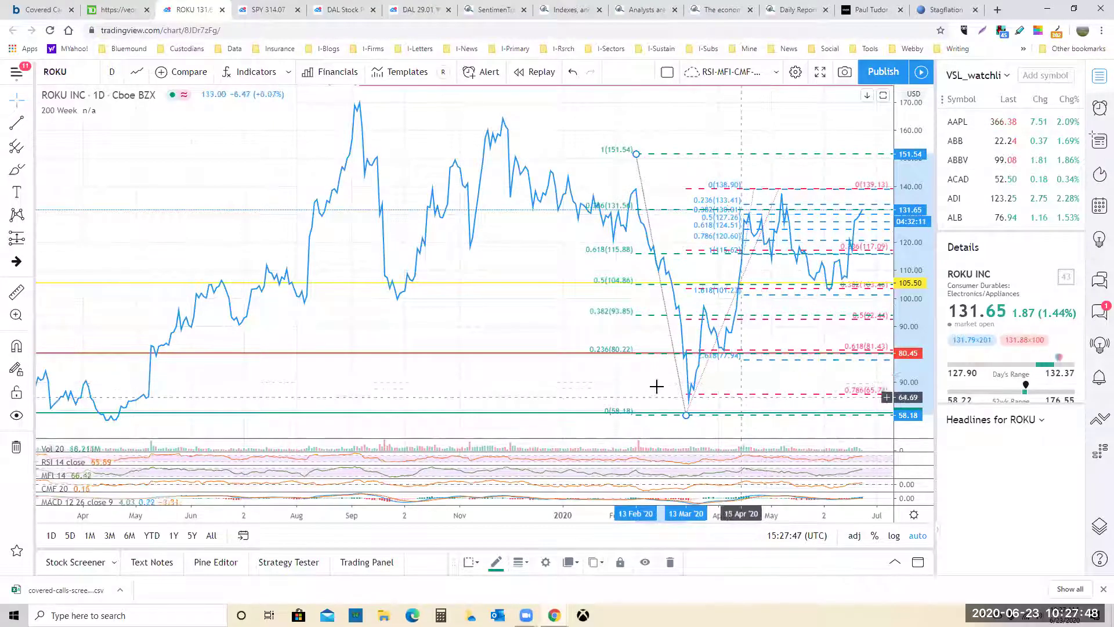
drag(582, 376, 505, 378)
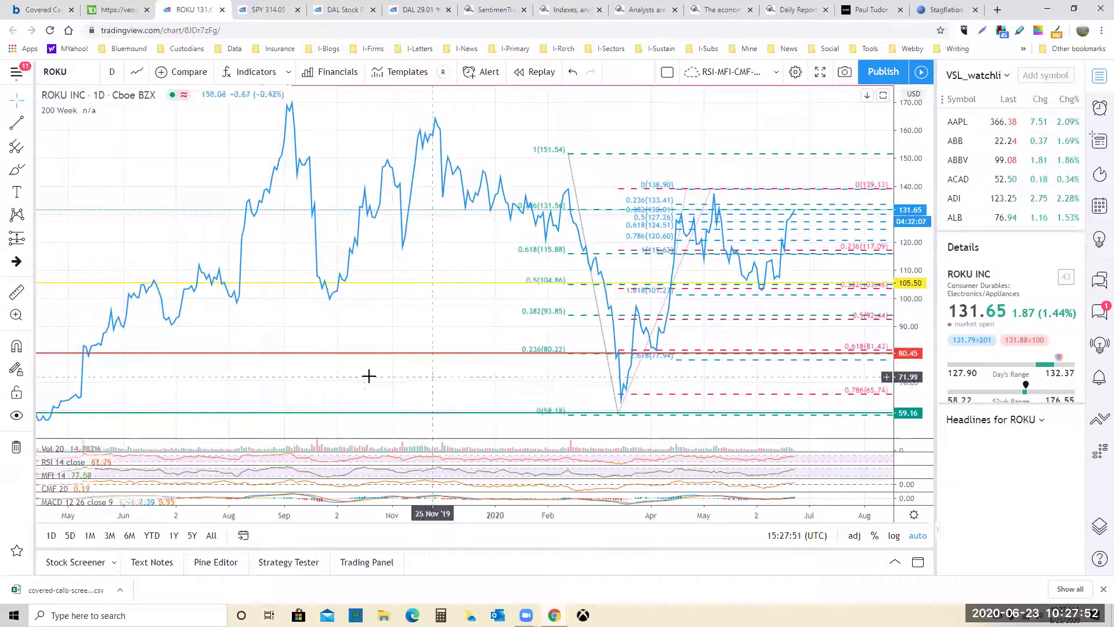
drag(398, 378, 560, 350)
drag(485, 320, 737, 320)
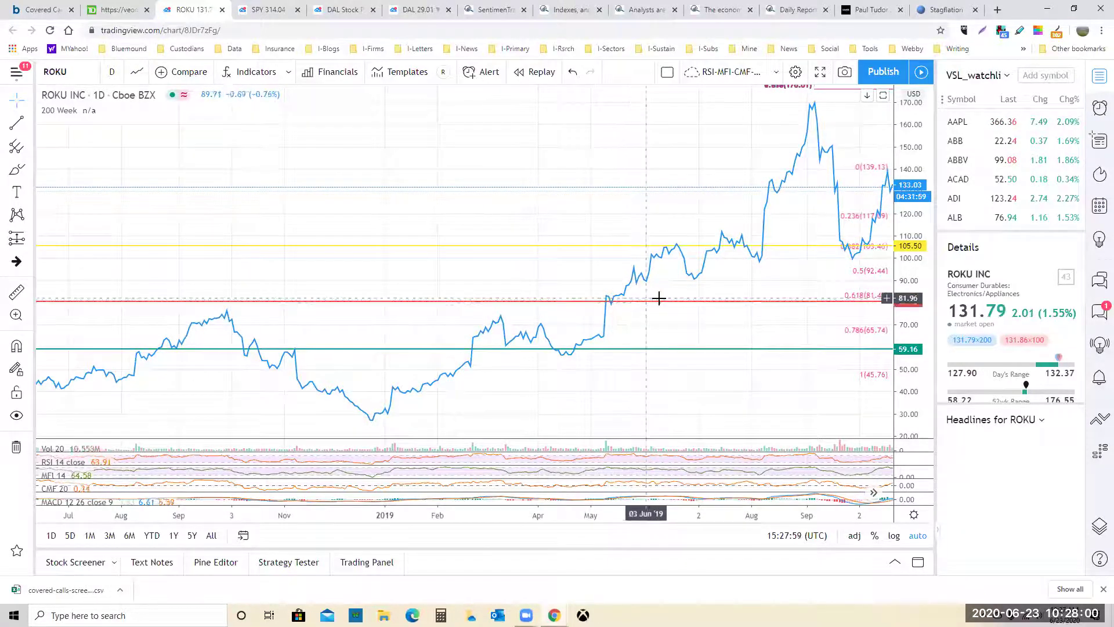
drag(734, 319, 279, 331)
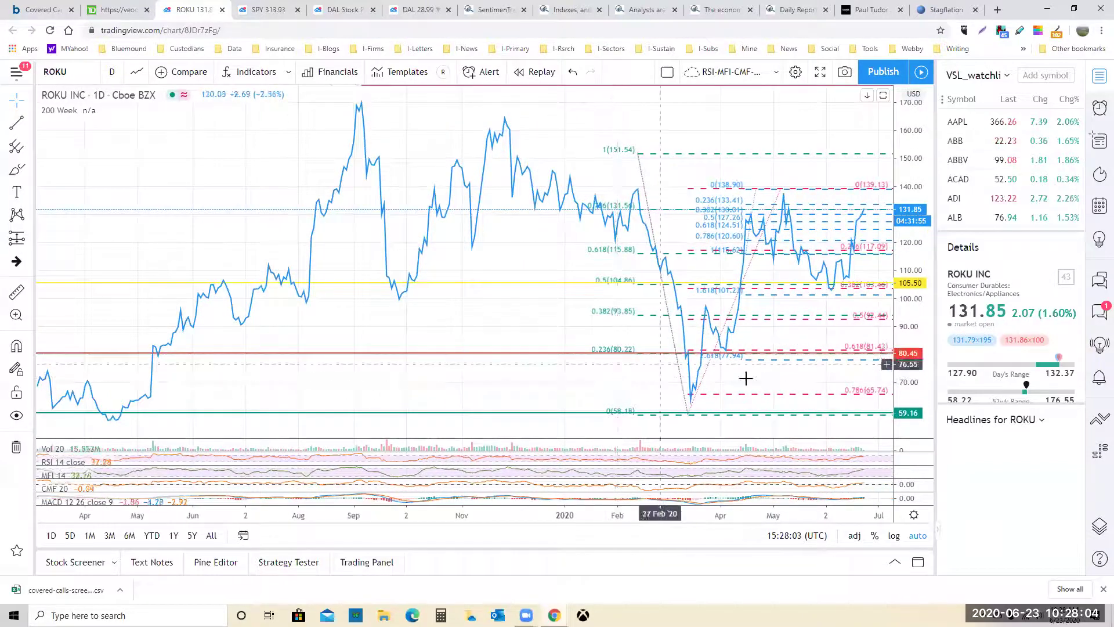
drag(709, 373, 671, 378)
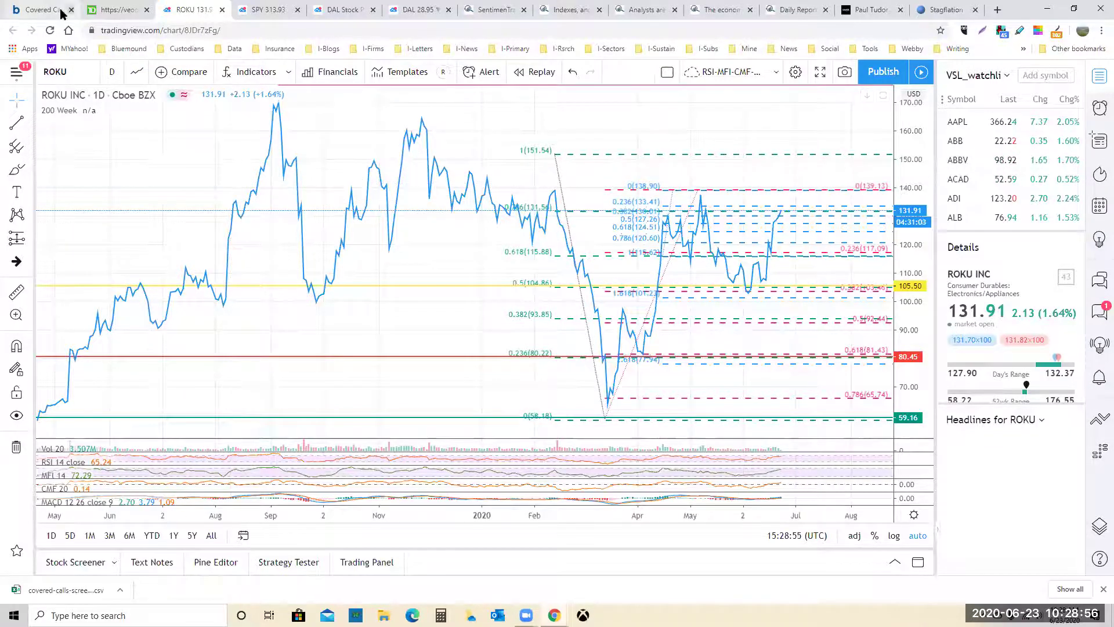
- Scroll through the covered-call results, then sort them A–Z by the Symbol column
click(43, 9)
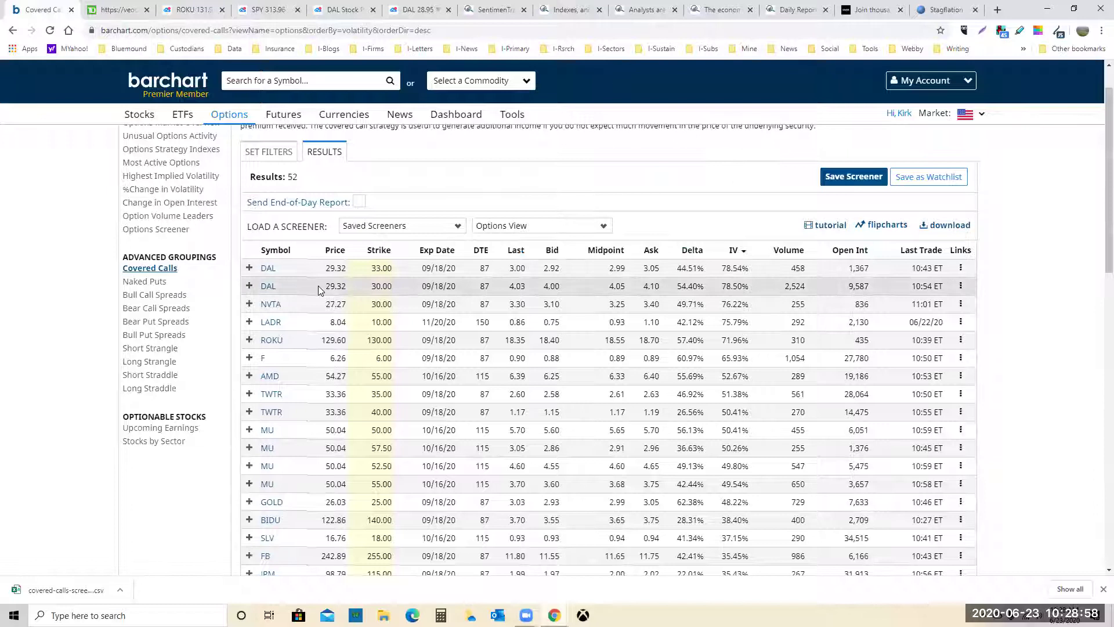
scroll(304, 276, down, 2)
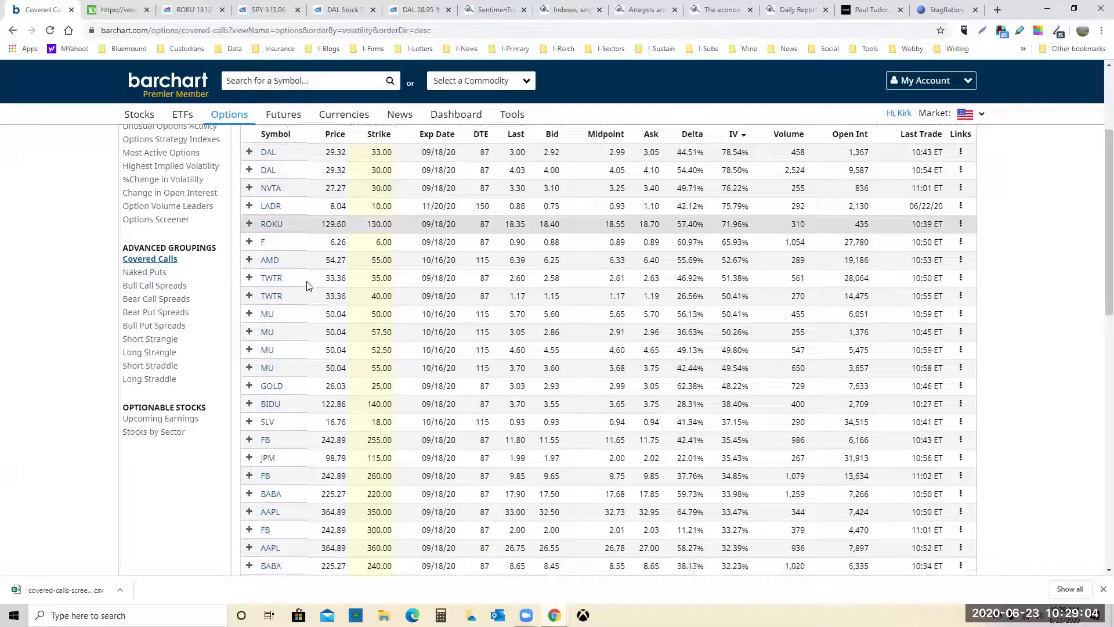
scroll(306, 281, down, 1)
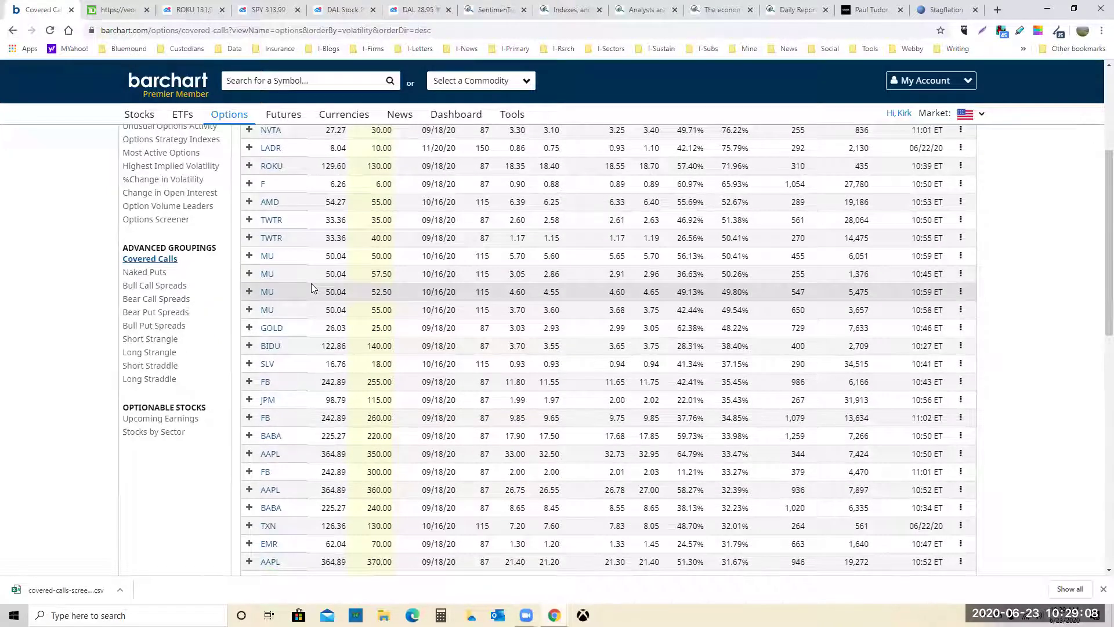
scroll(311, 284, down, 2)
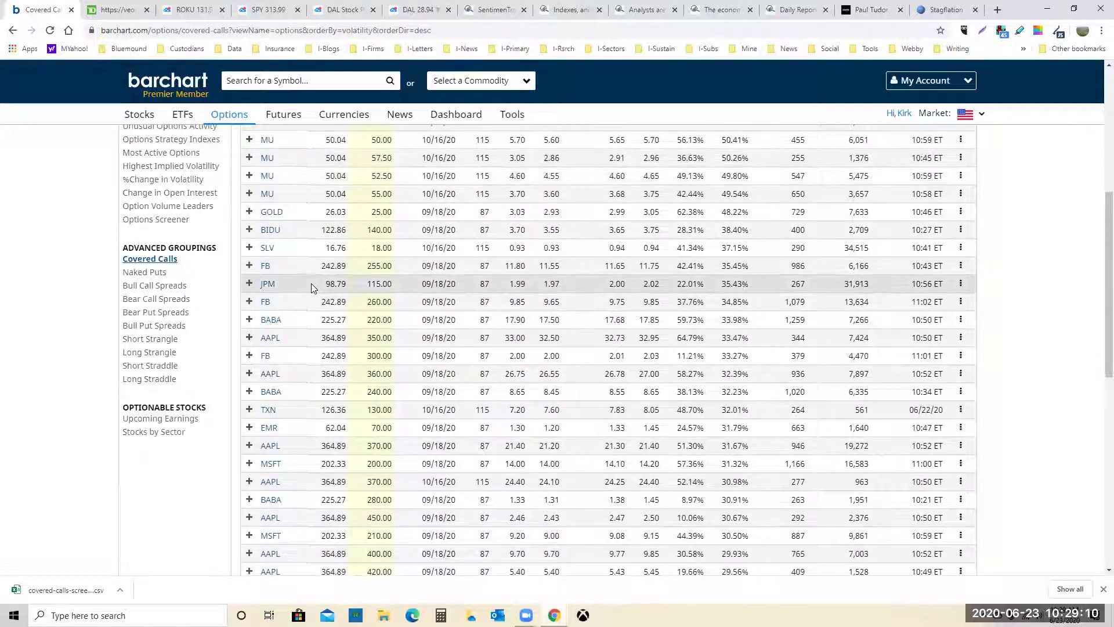
scroll(311, 288, down, 2)
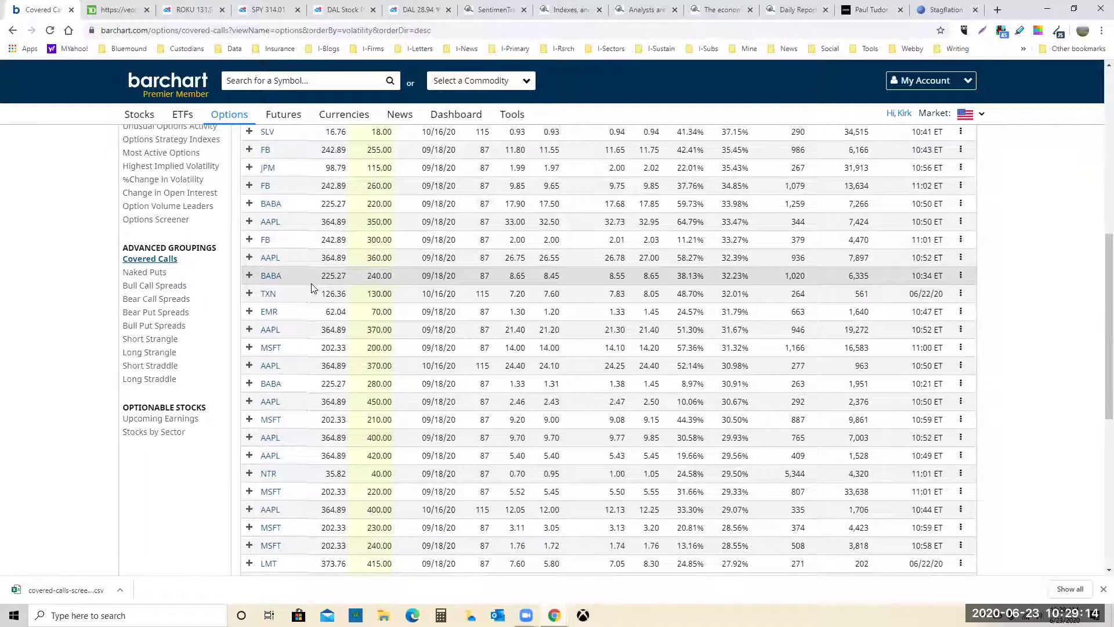
scroll(311, 288, down, 2)
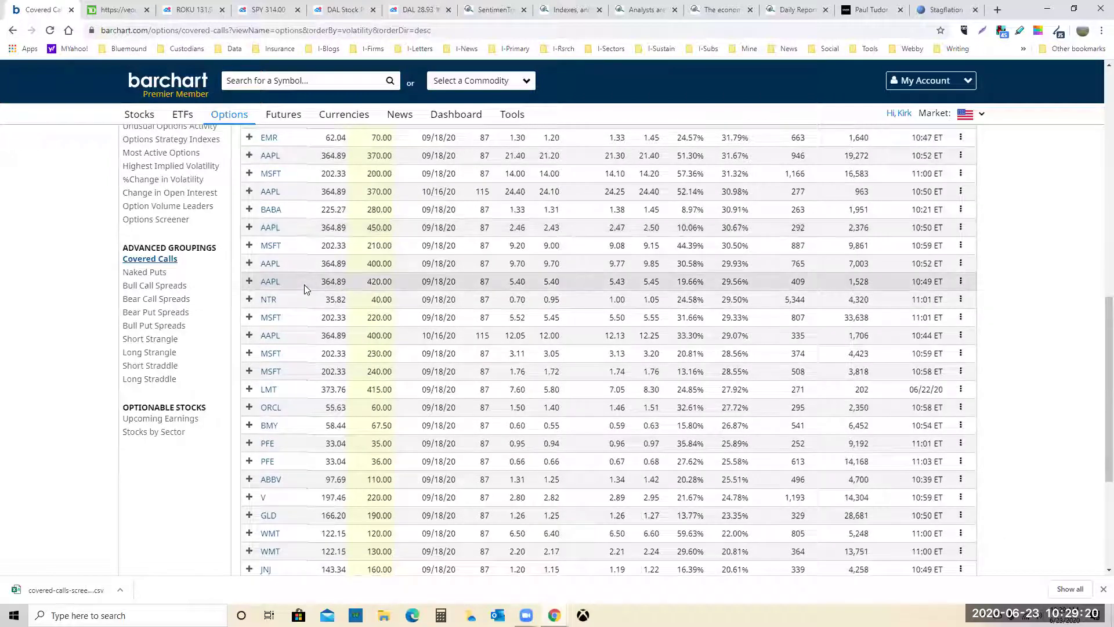
scroll(306, 288, down, 2)
scroll(306, 289, up, 6)
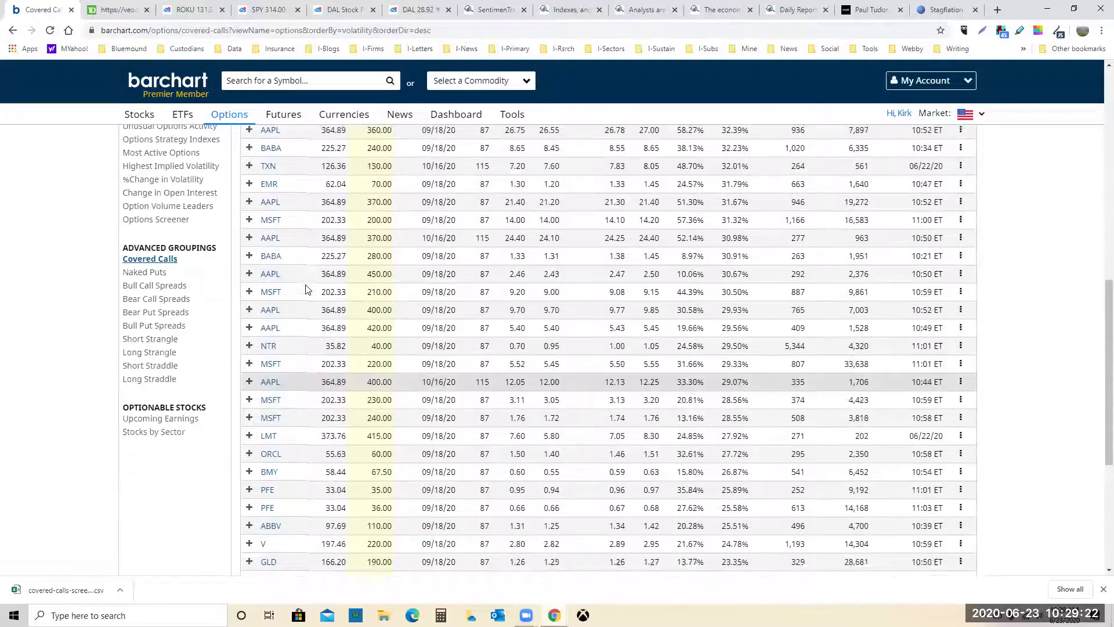
scroll(305, 288, up, 4)
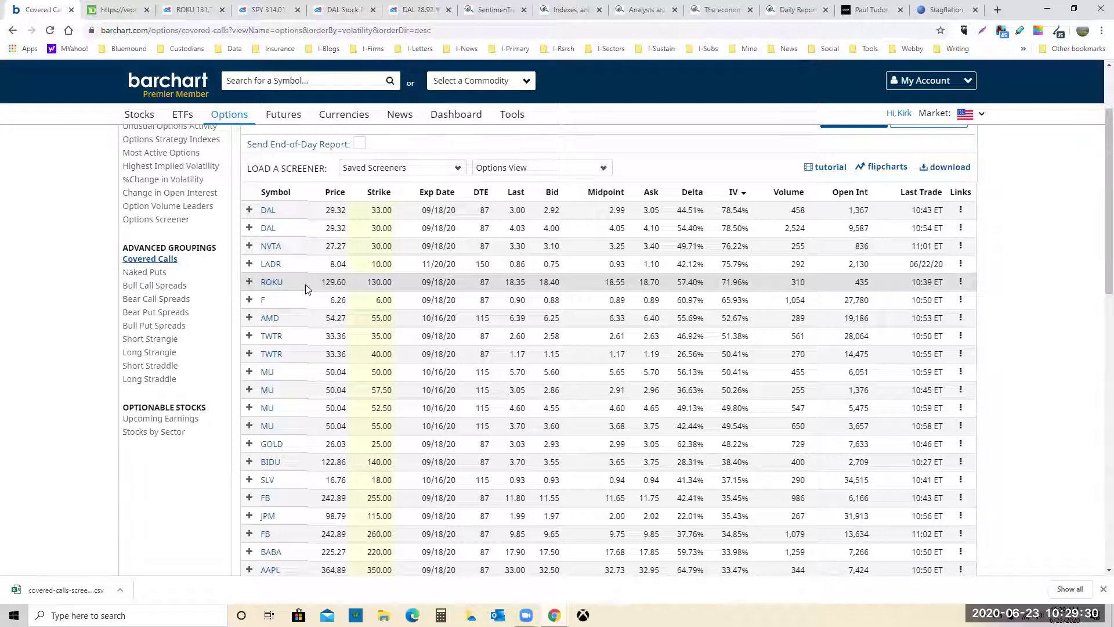
click(290, 192)
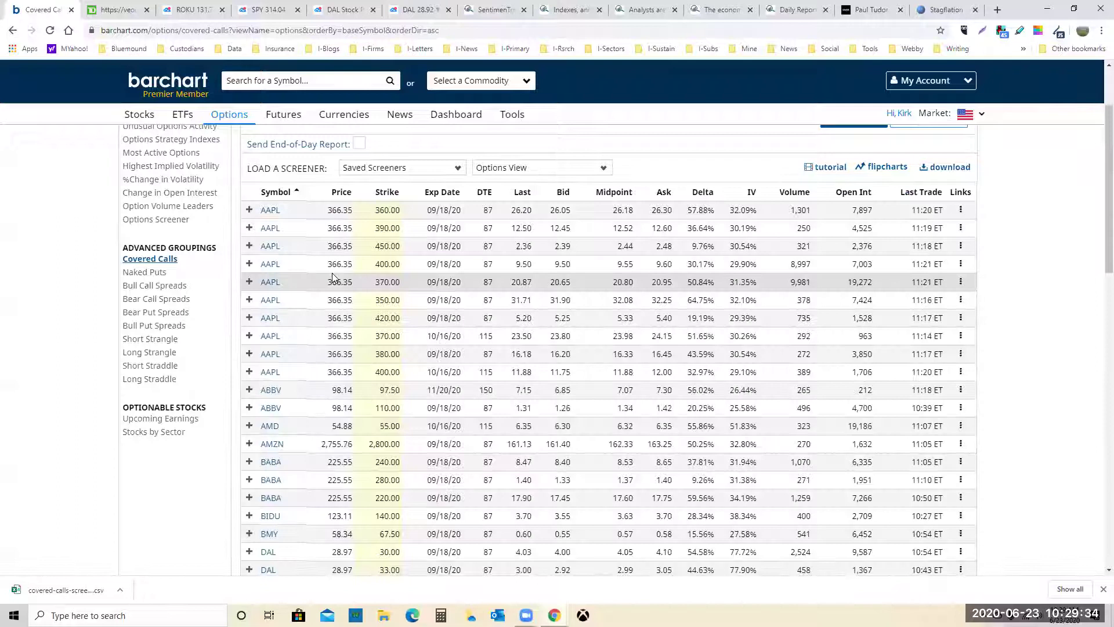
scroll(324, 287, down, 15)
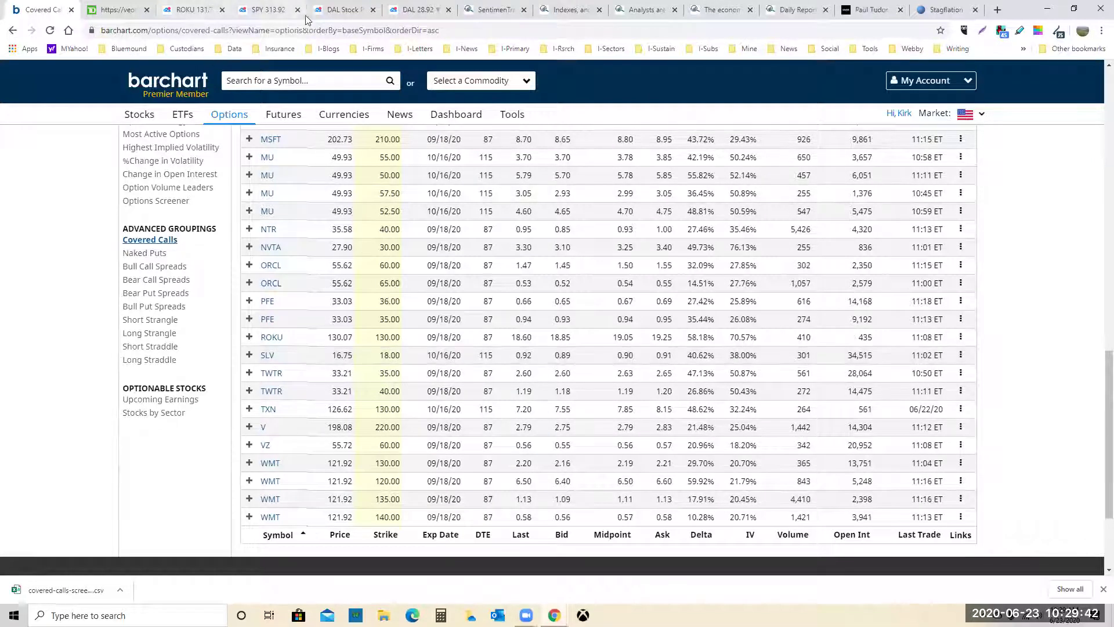
- Search SLV to replace the Delta Air Lines page and scroll to SLV's one-year chart
click(343, 10)
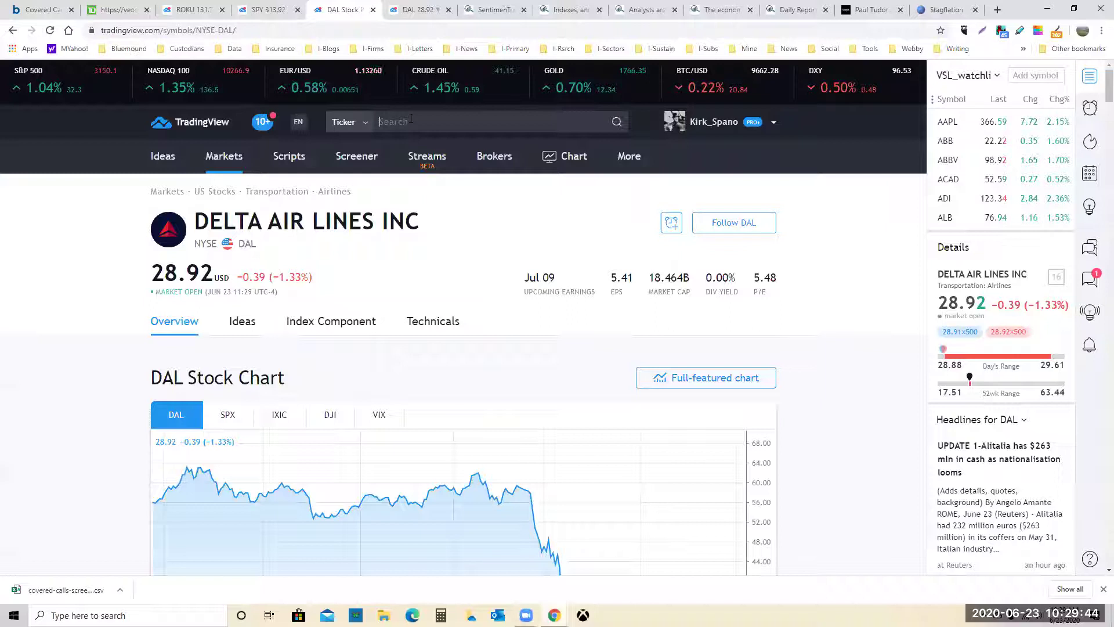
text(SLV)
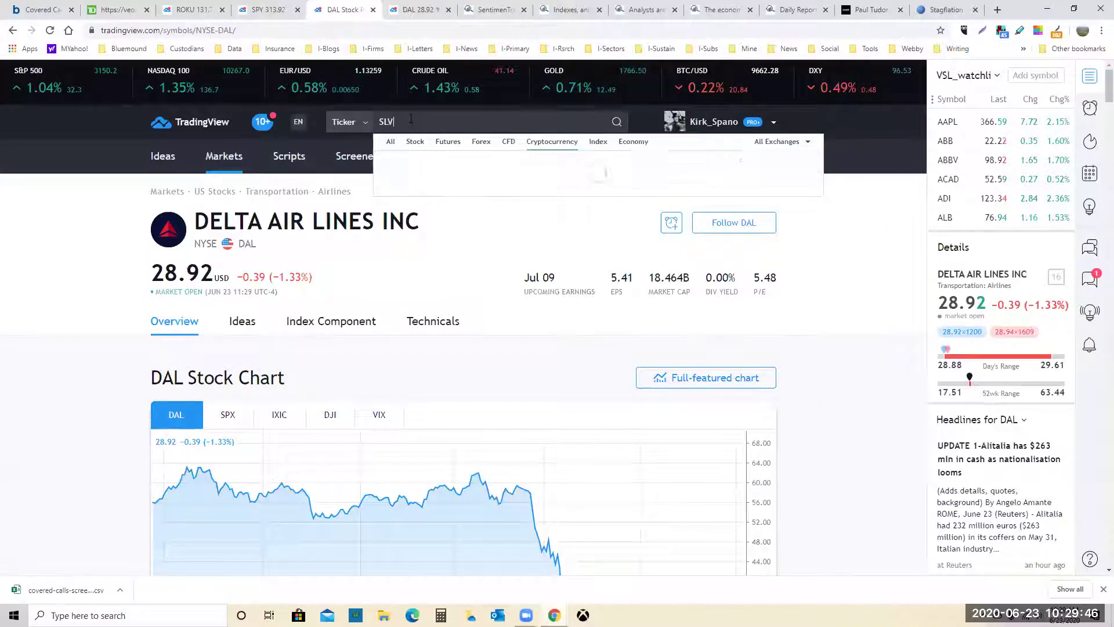
key(Return)
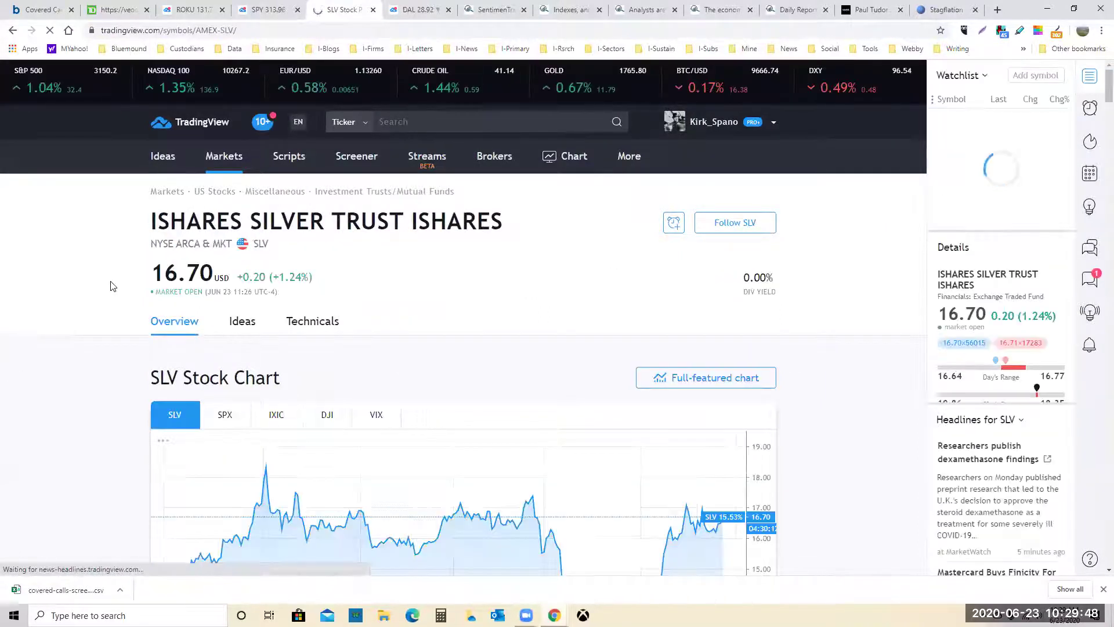
scroll(113, 286, down, 3)
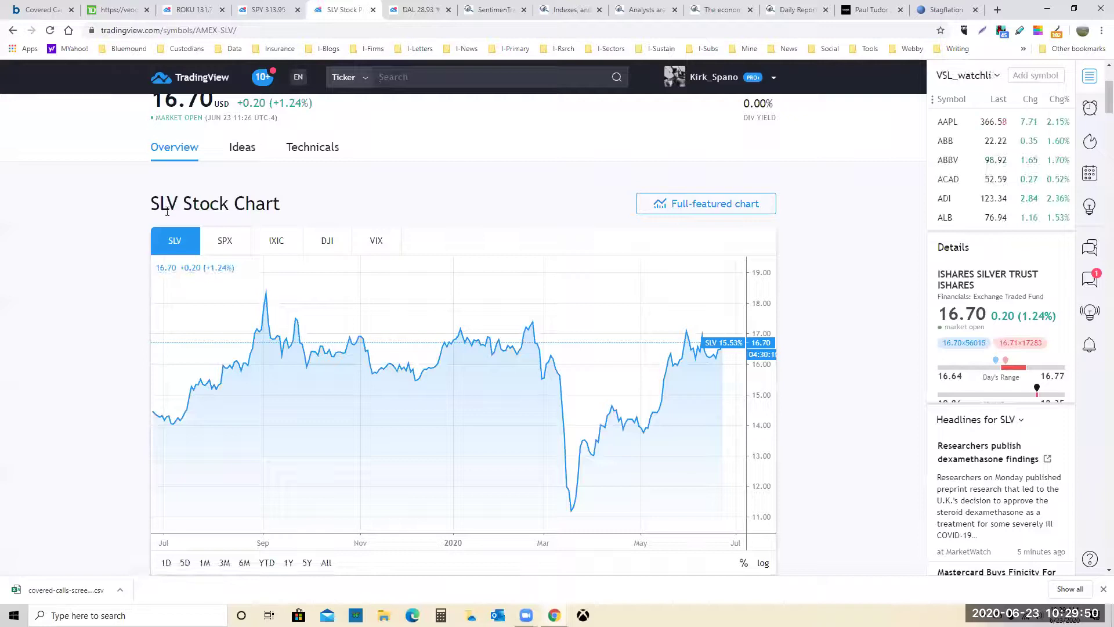
- Scroll up and down through Barchart's symbol-sorted covered calls results
click(41, 10)
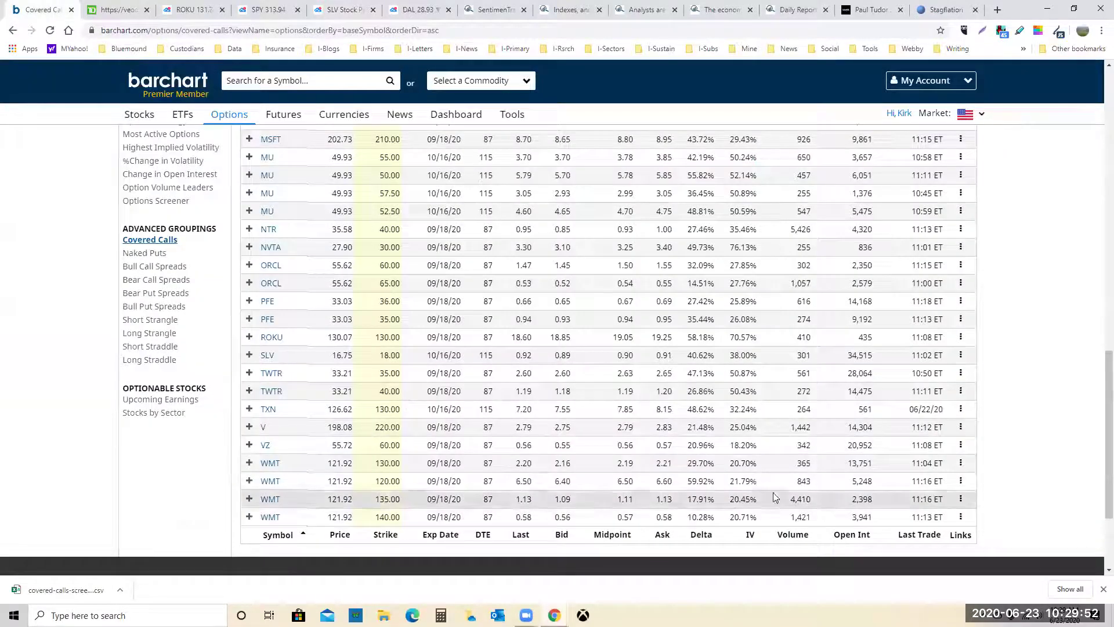
scroll(522, 401, up, 10)
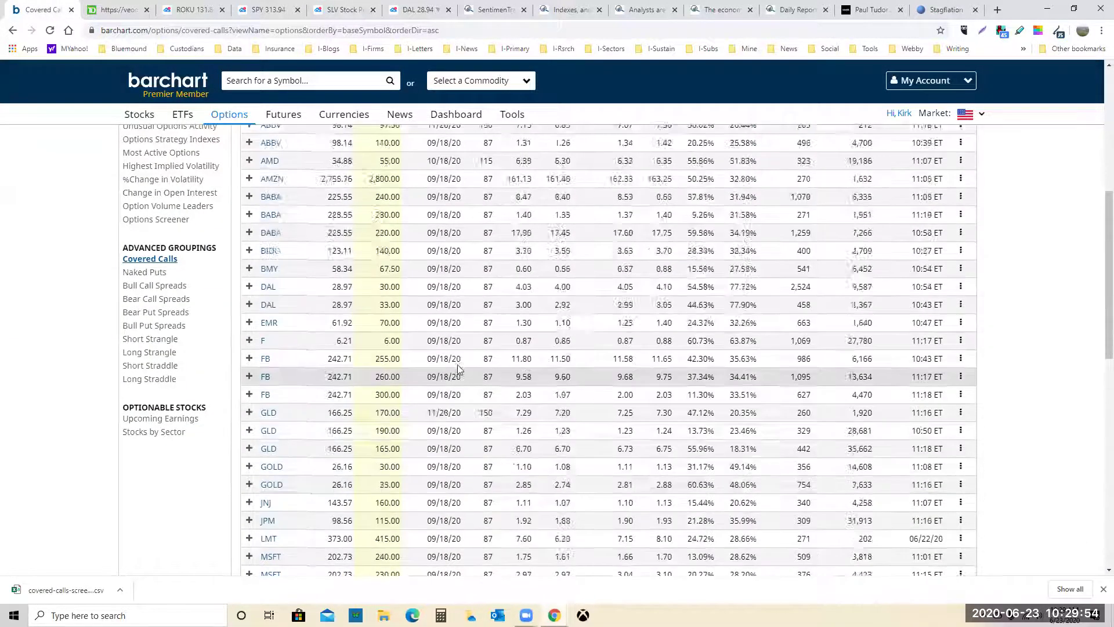
scroll(457, 366, up, 3)
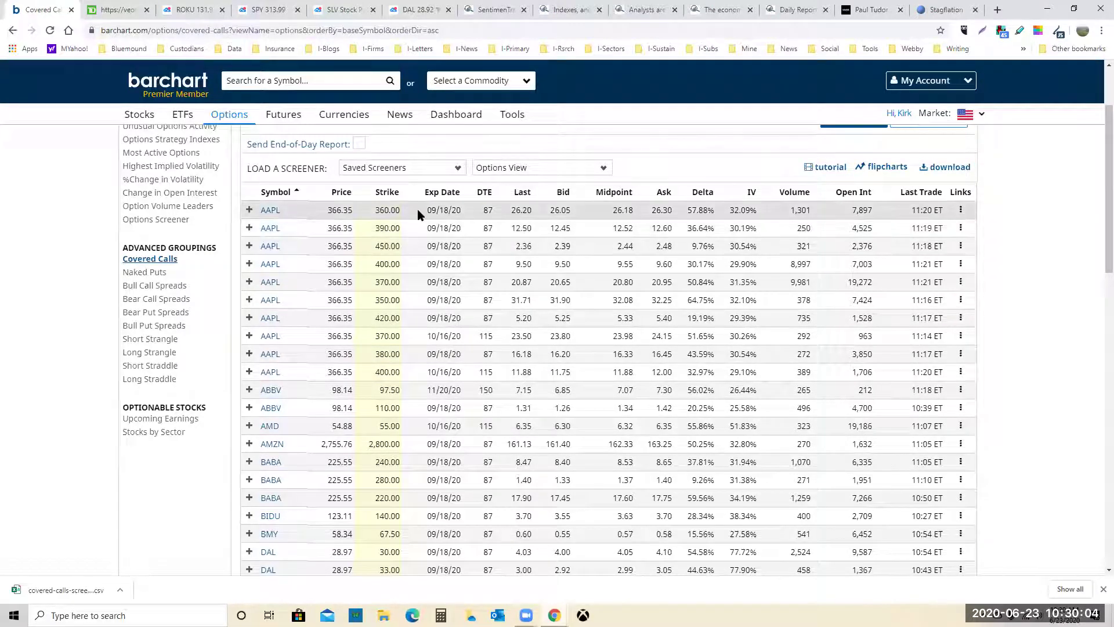
scroll(417, 210, down, 3)
scroll(417, 215, down, 7)
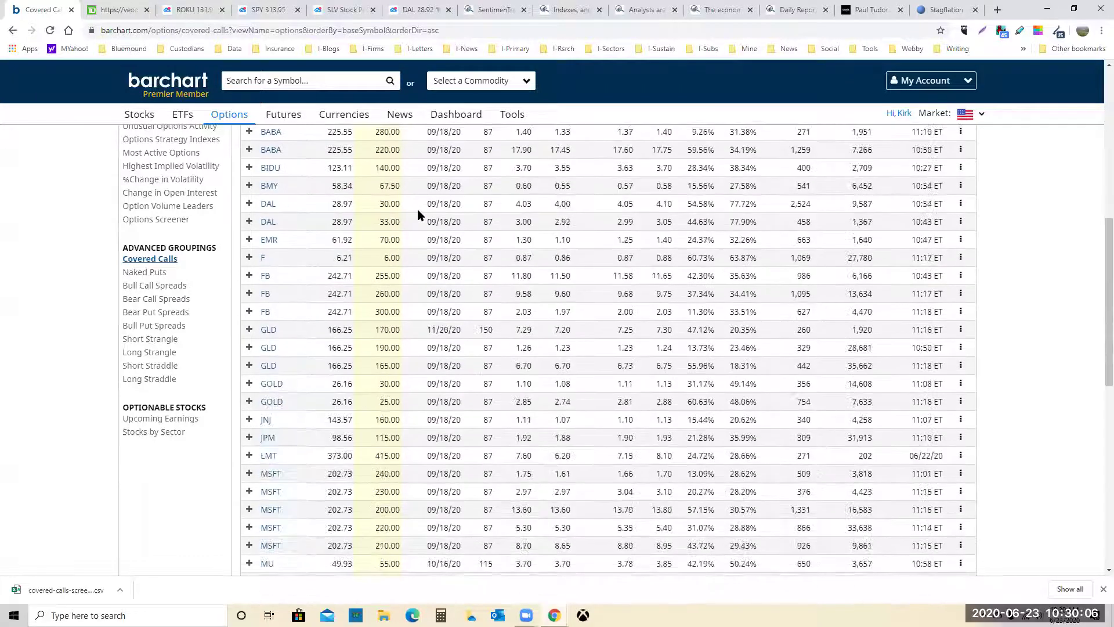
scroll(428, 249, down, 3)
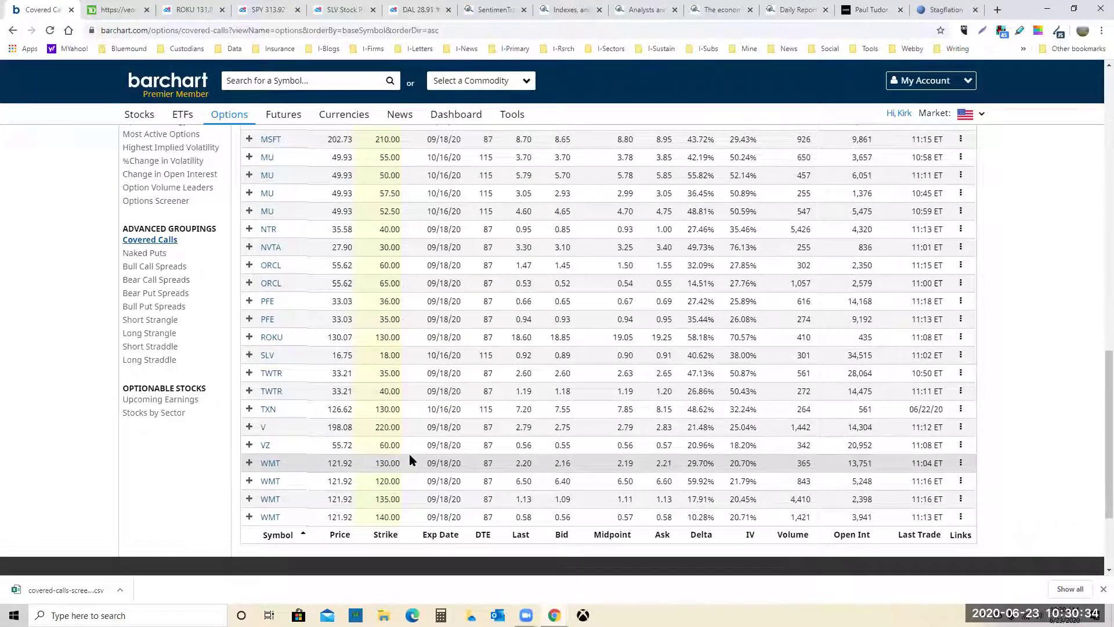
scroll(409, 458, up, 15)
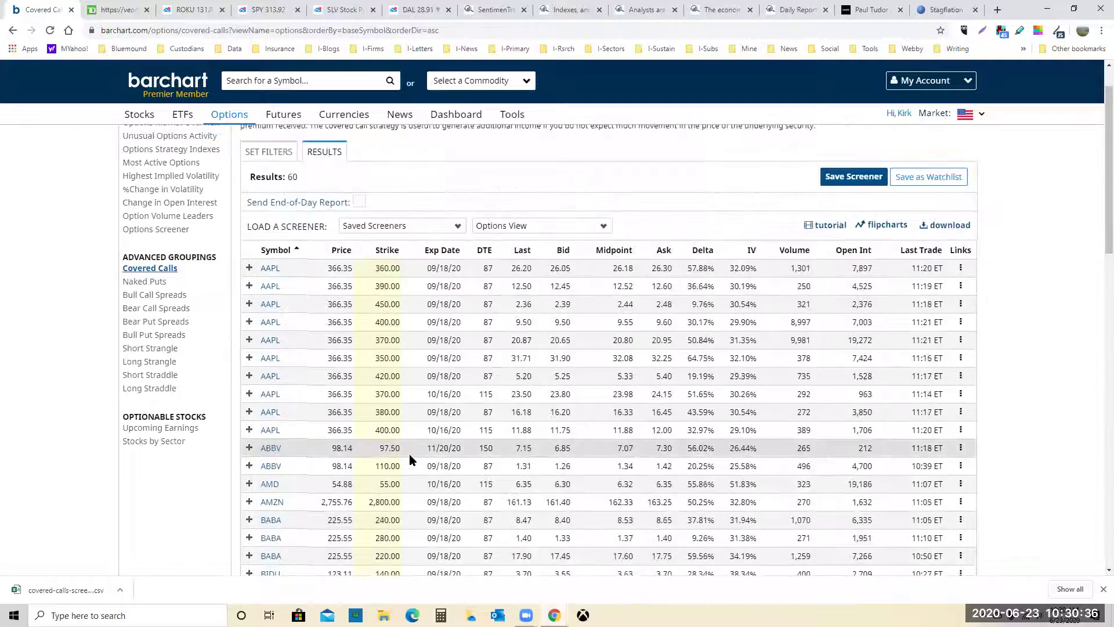
scroll(427, 428, down, 6)
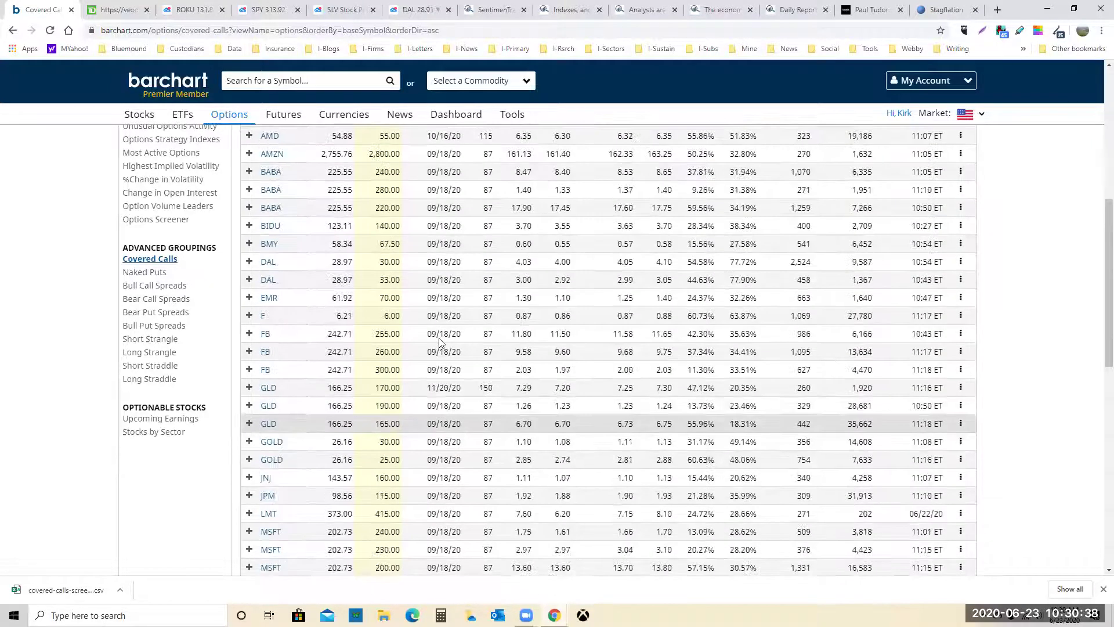
- Open SLV in TradingView's full-featured chart, leaving empty space after the latest bar
click(346, 14)
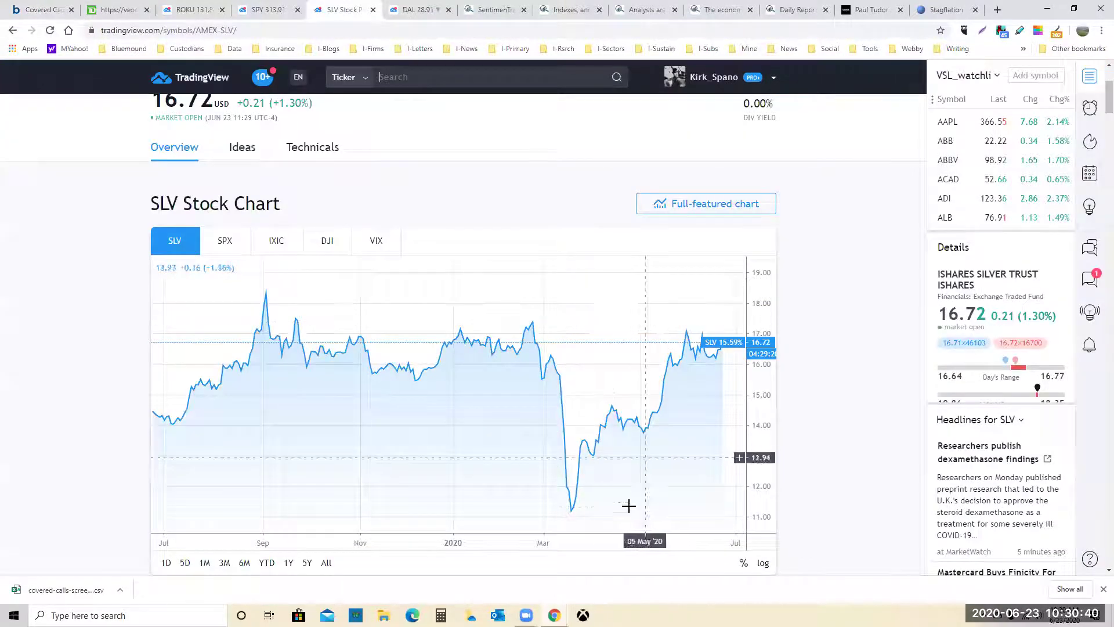
click(693, 206)
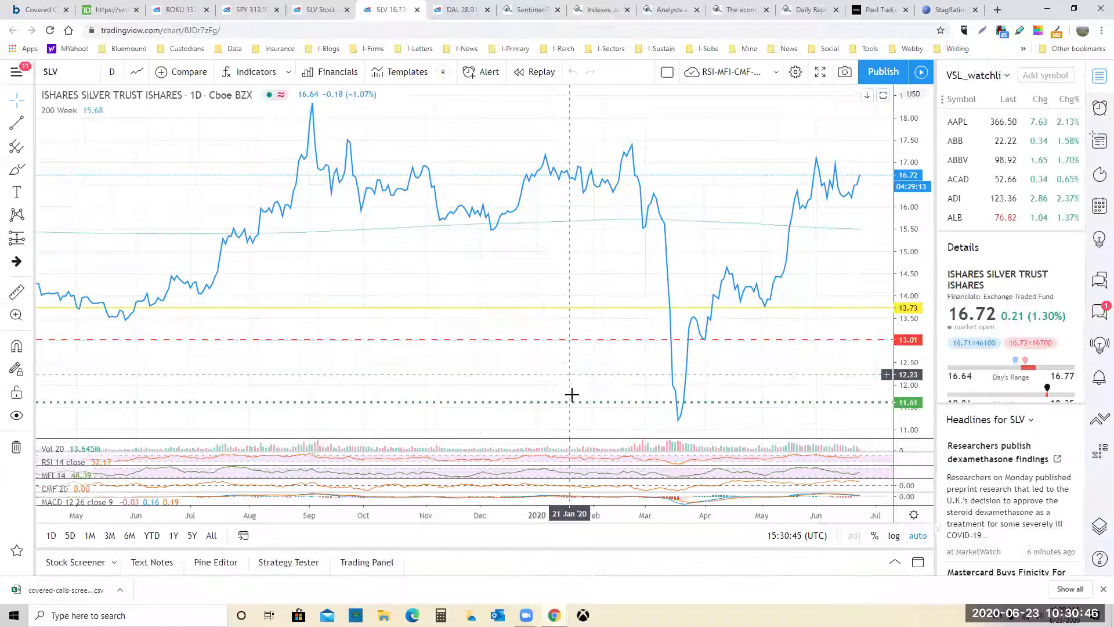
drag(577, 373, 463, 375)
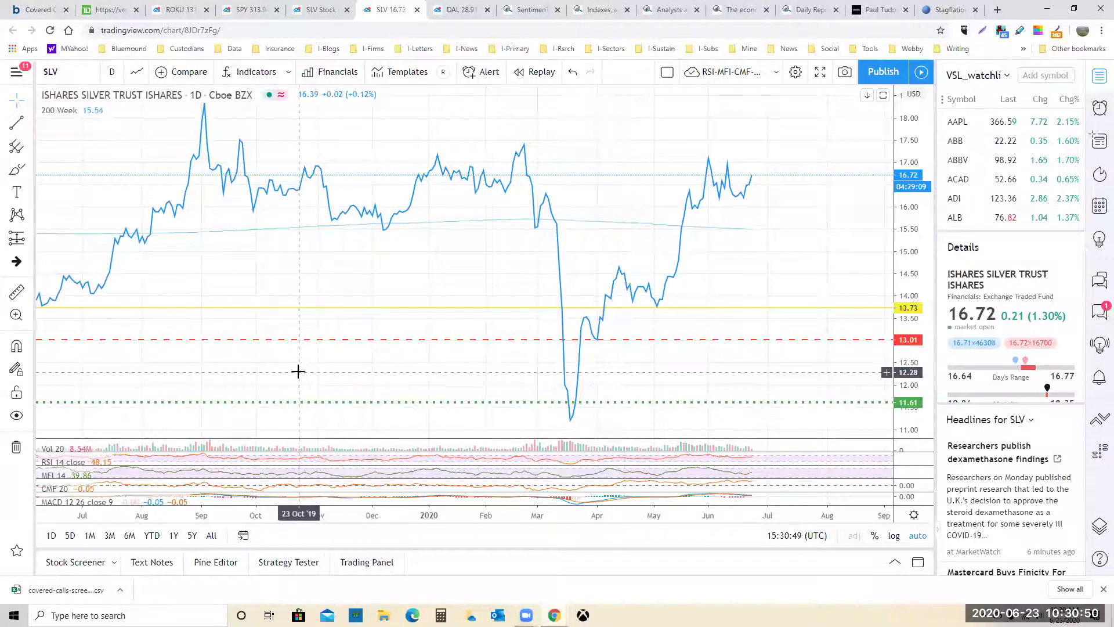
- Pan through SLV's price history and delete an accidental small Fib retracement
drag(308, 373, 627, 380)
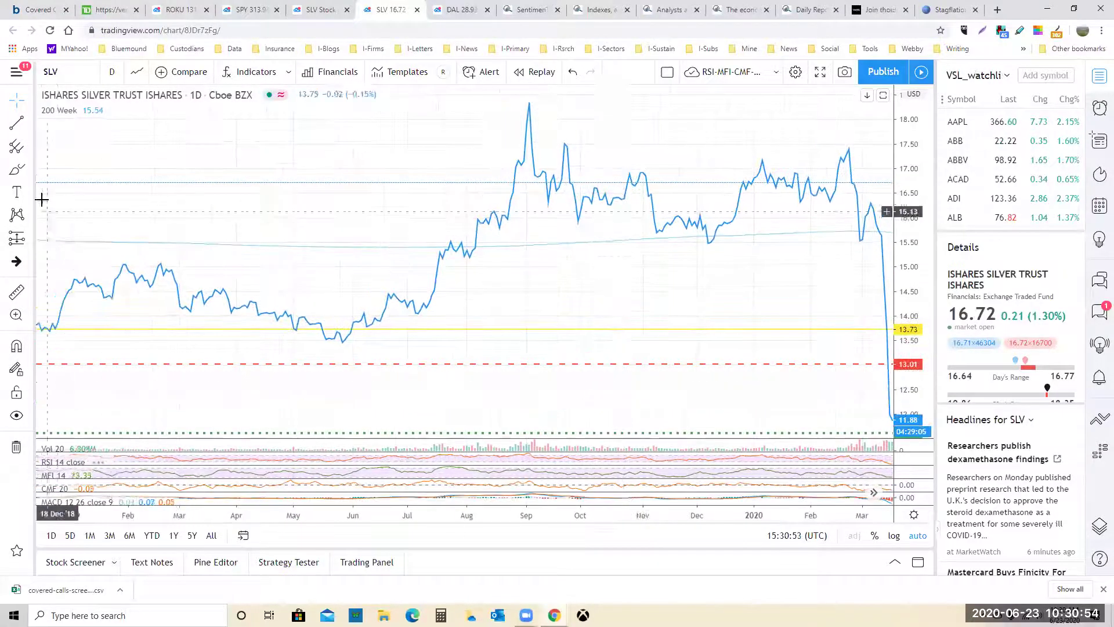
click(29, 147)
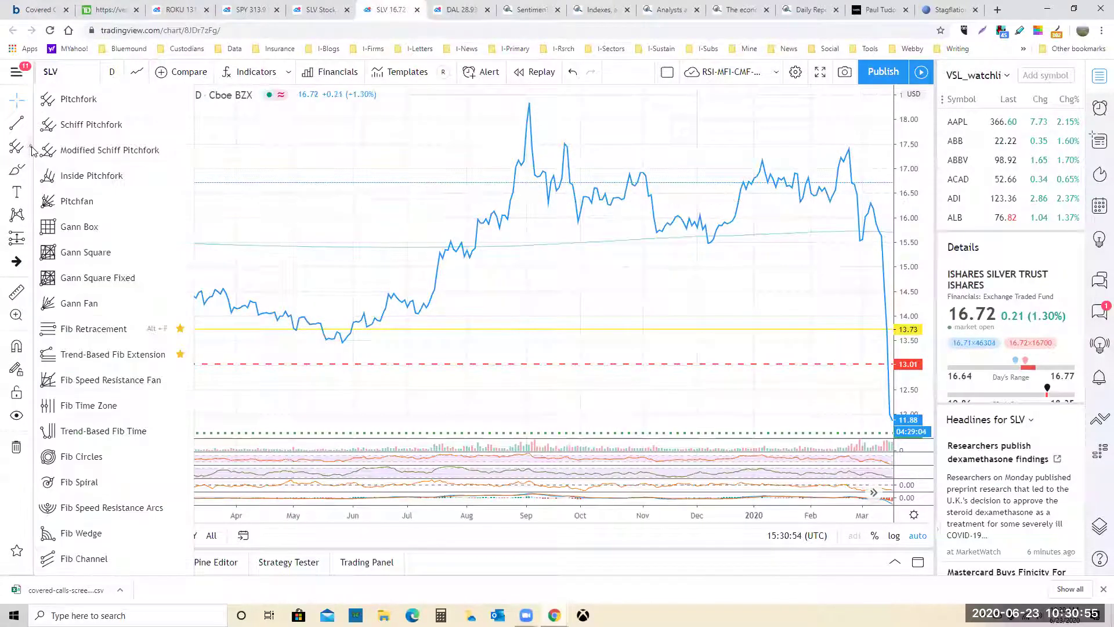
click(106, 329)
click(578, 411)
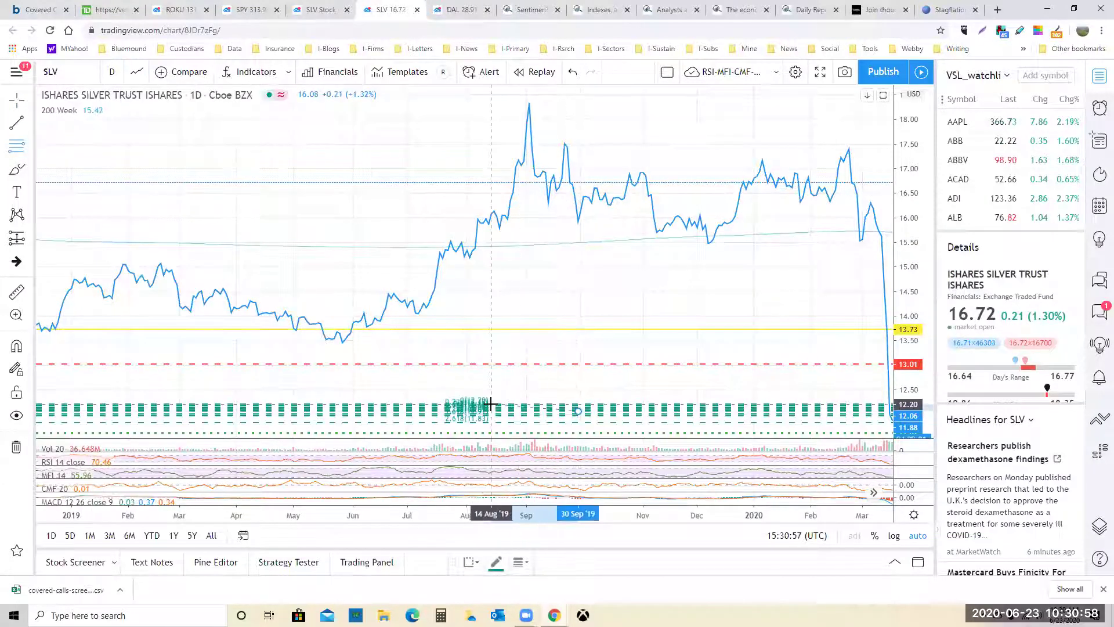
click(538, 410)
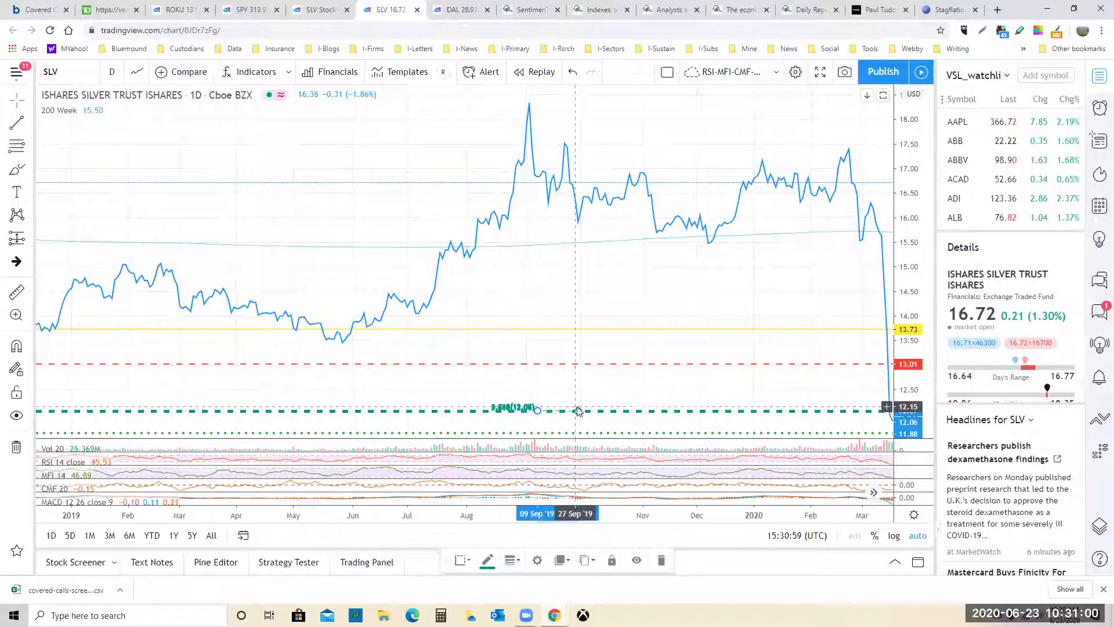
key(Delete)
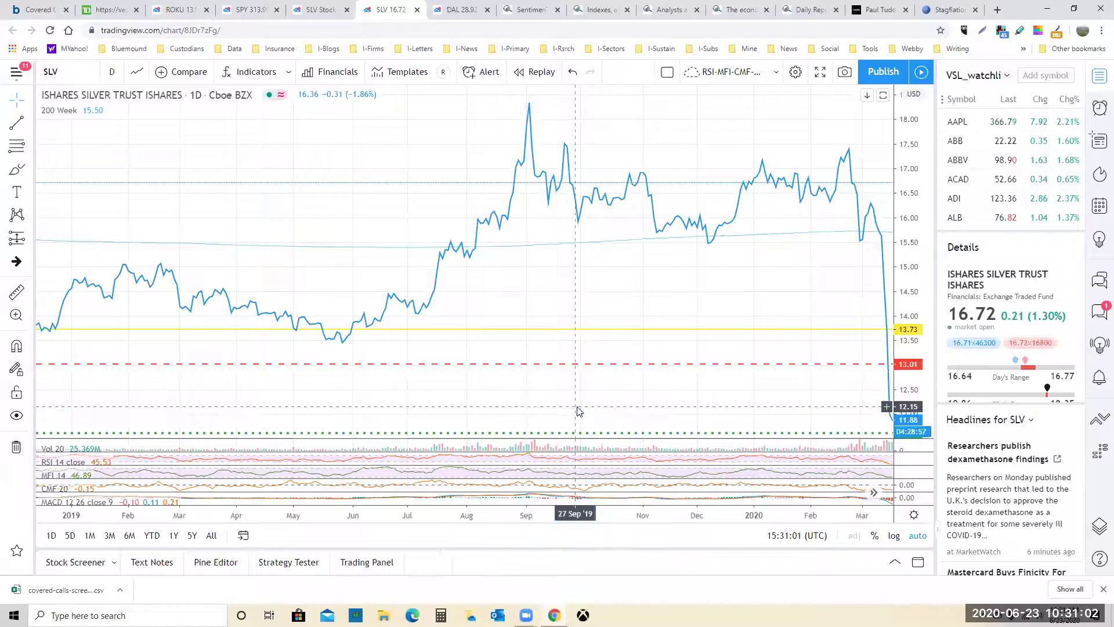
drag(549, 307, 489, 308)
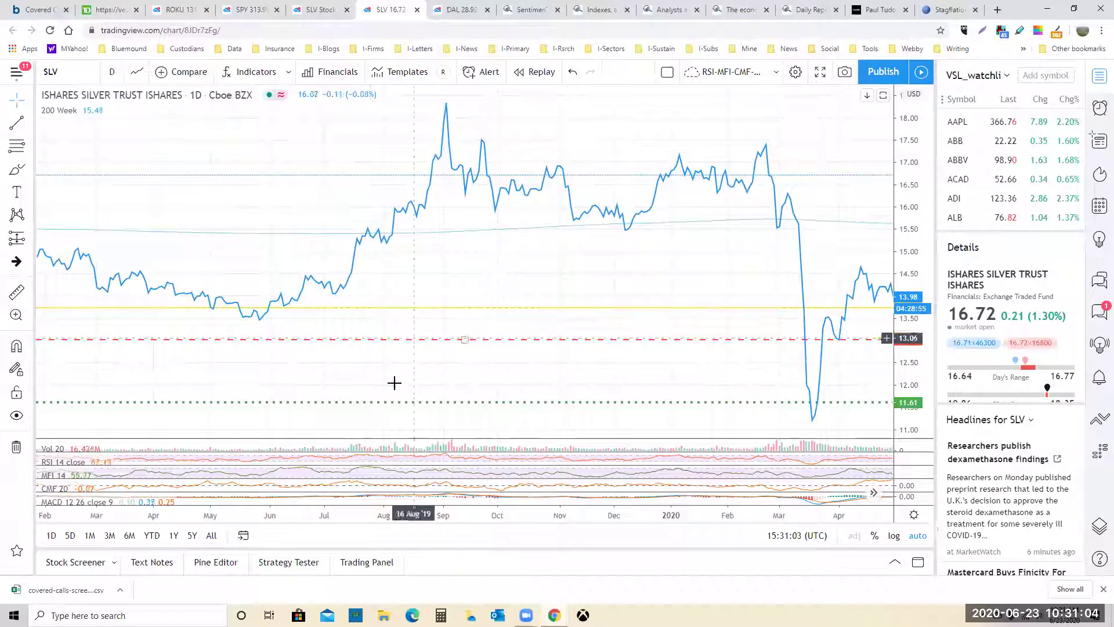
- Switch SLV to the 5Y weekly range, pan to 2016–2021, and pick the Fib Retracement tool
click(192, 535)
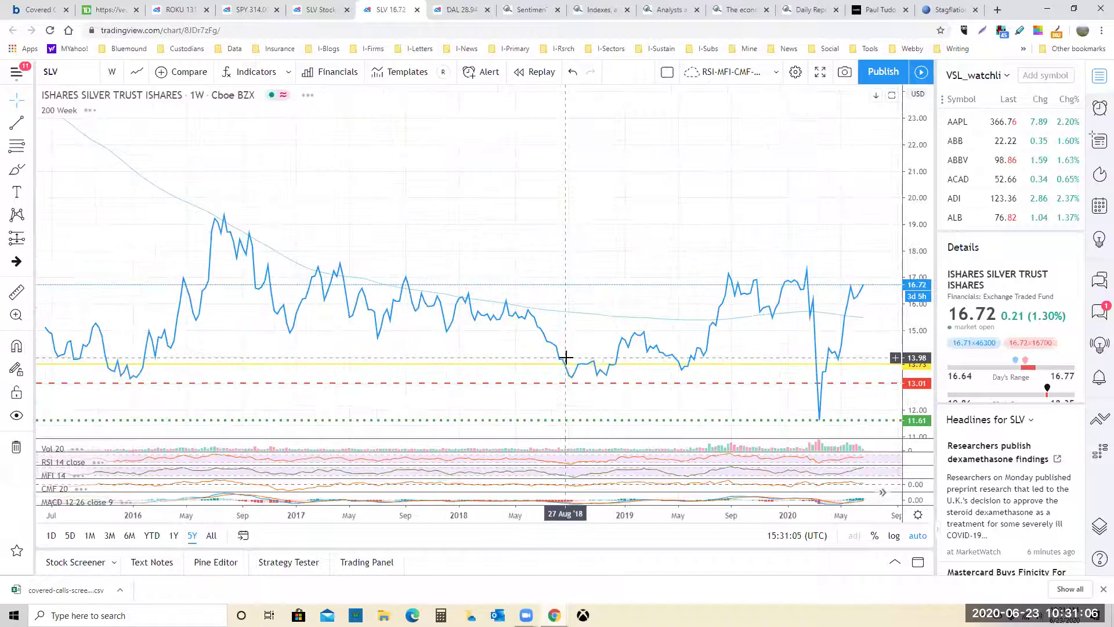
drag(696, 412, 589, 527)
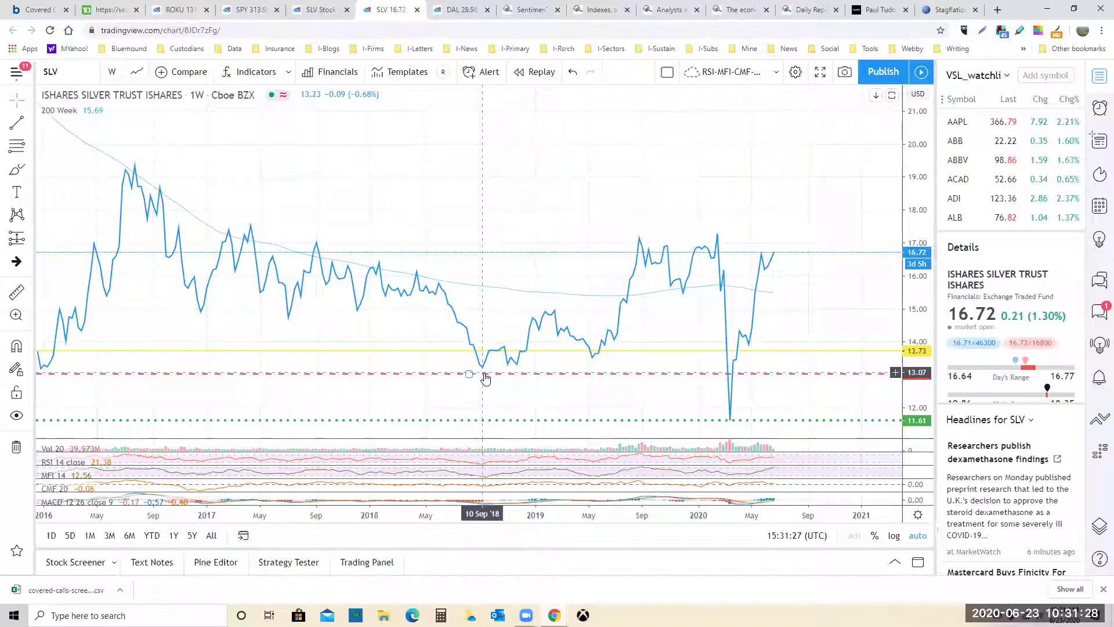
click(31, 148)
click(145, 326)
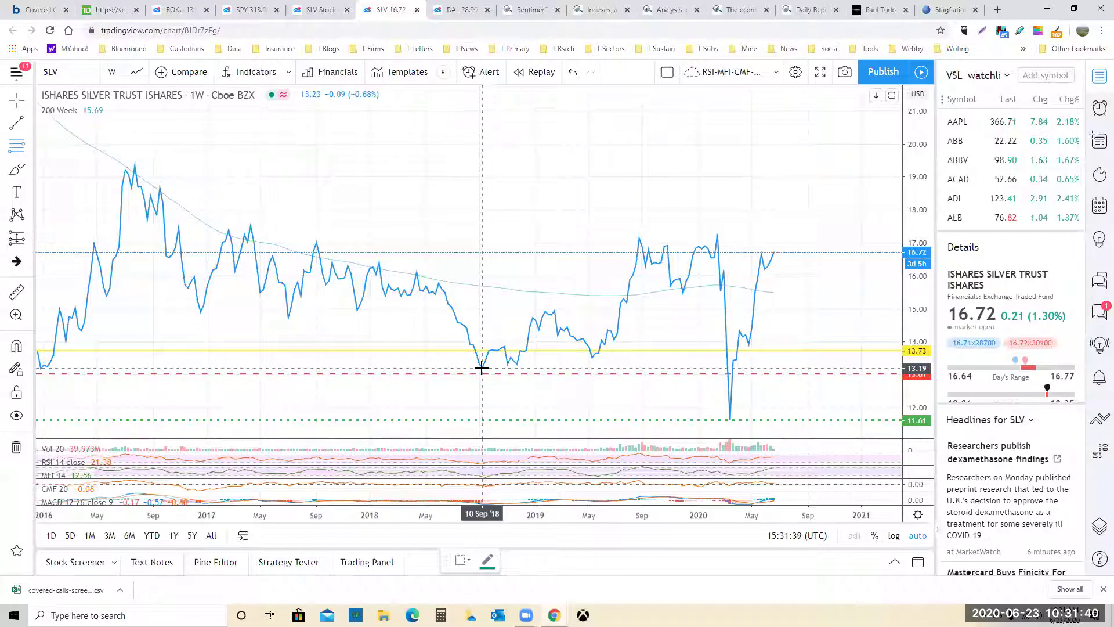
- Anchor the Fib retracement from the 13.19 September 2018 low to the 17.22 August 2019 peak
click(482, 367)
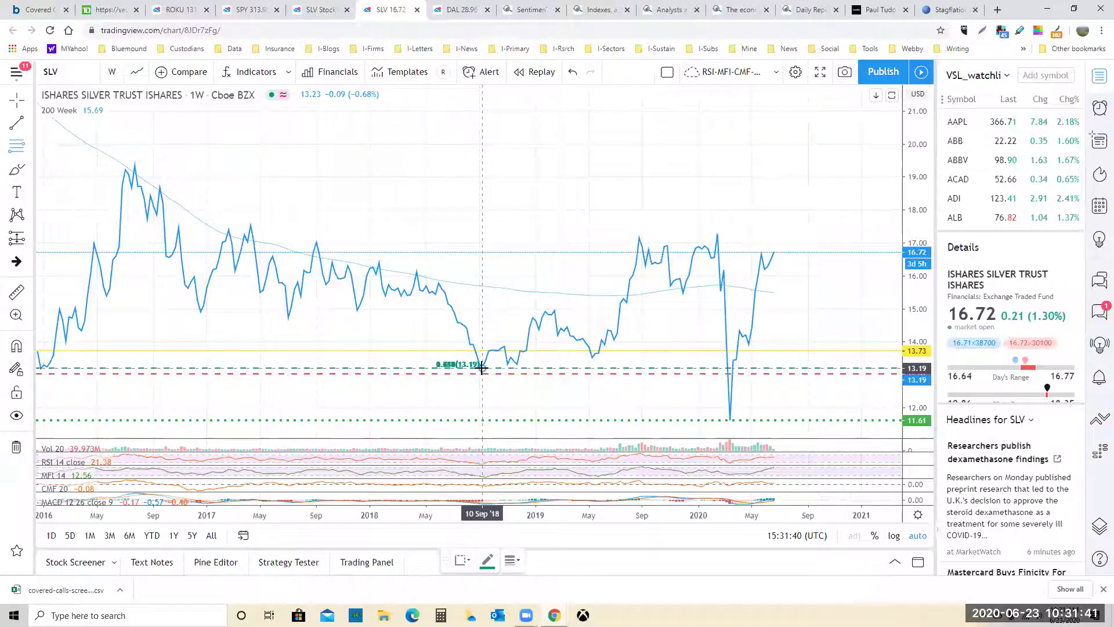
click(634, 235)
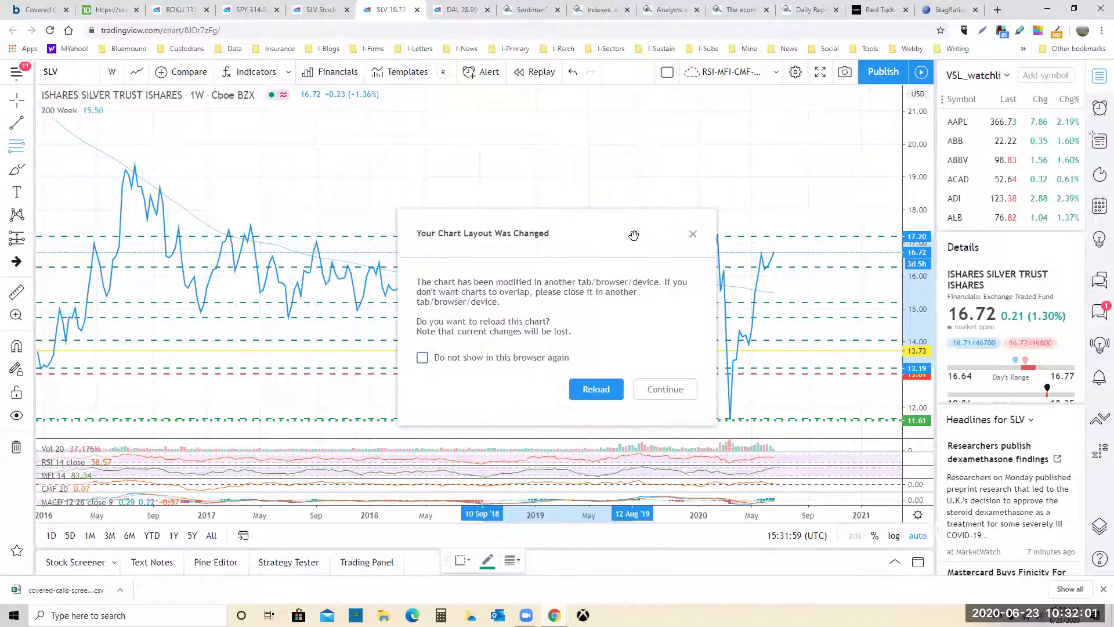
click(693, 235)
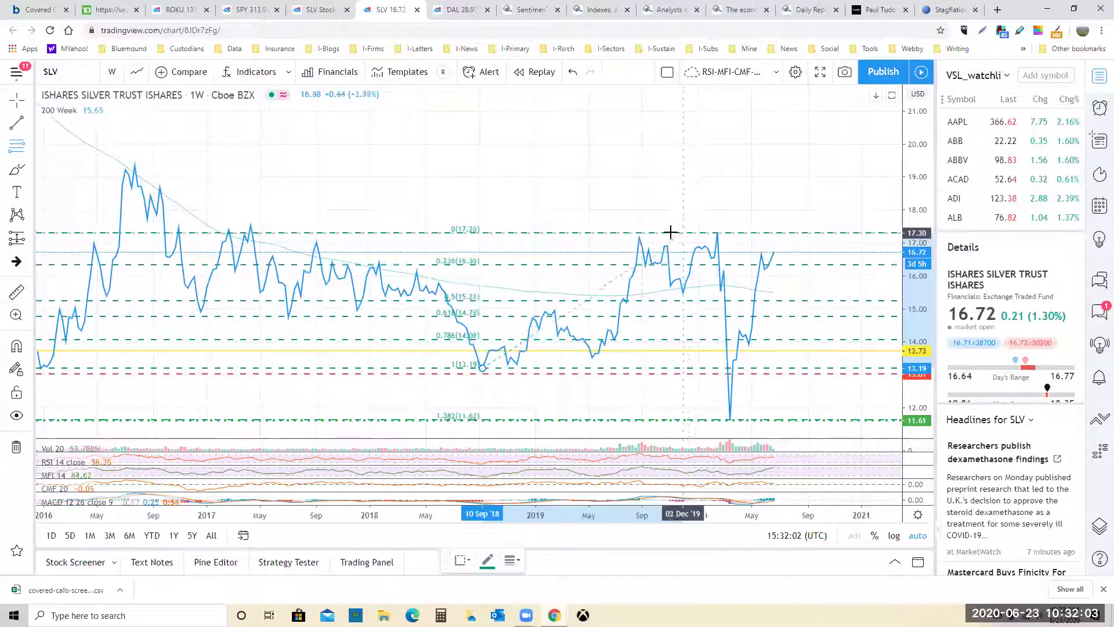
click(634, 235)
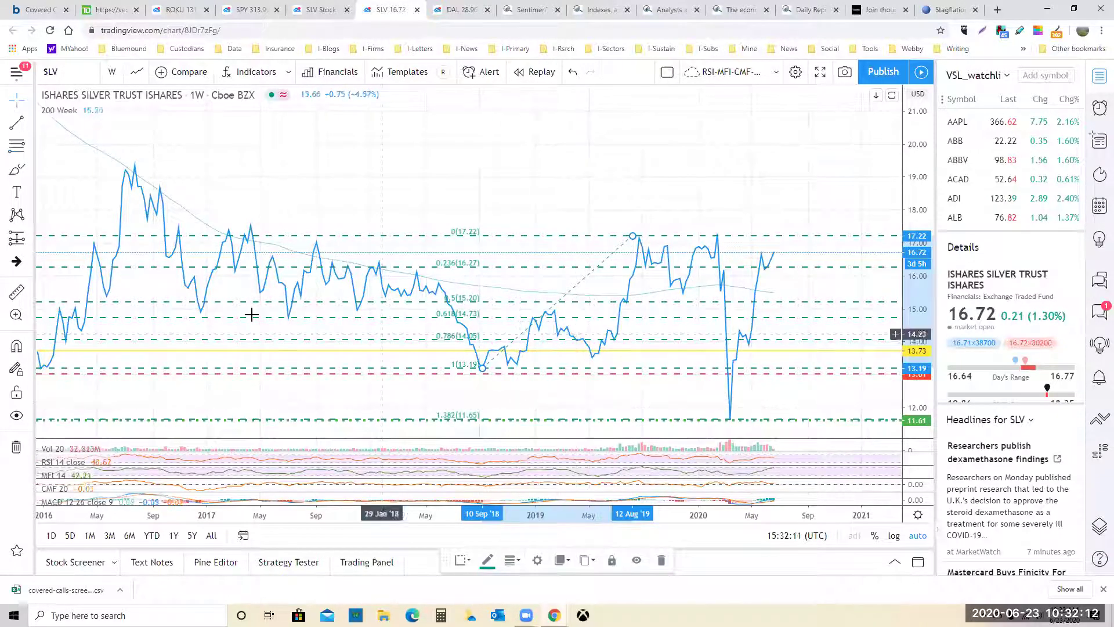
- Zoom into 2017–2021, stretch the price scale to show 10.70, and delete the stray red Fib
click(28, 150)
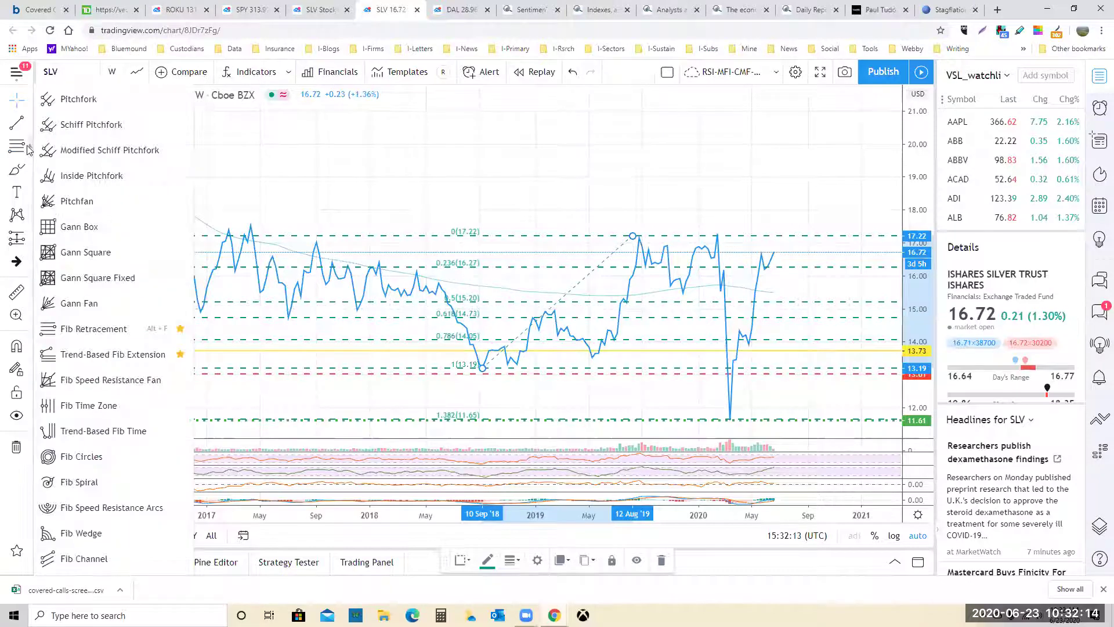
click(93, 352)
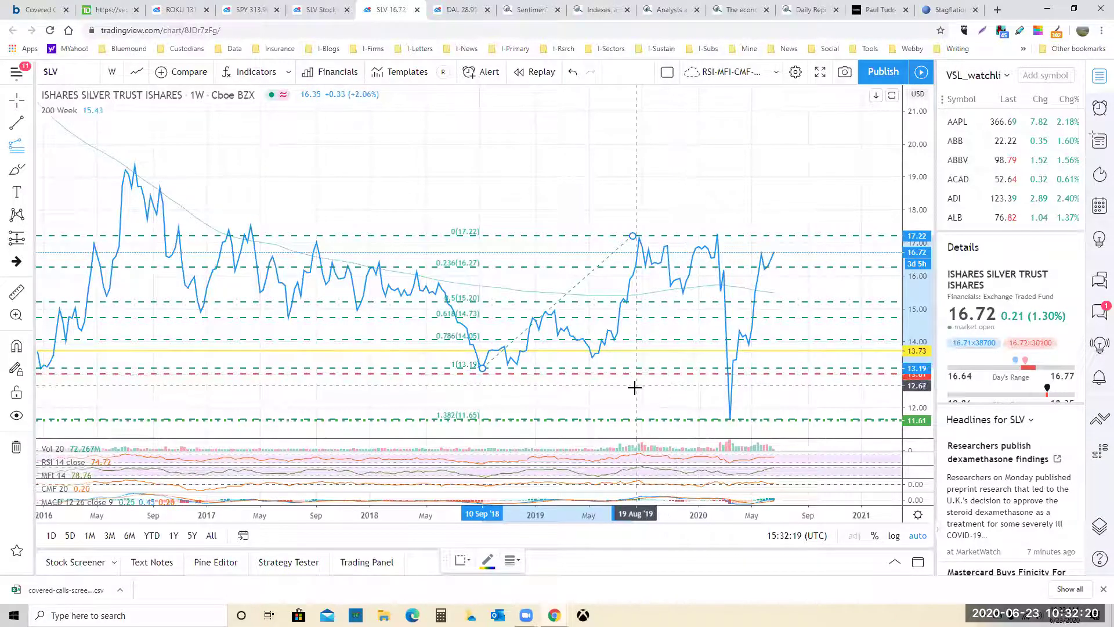
scroll(682, 356, up, 2)
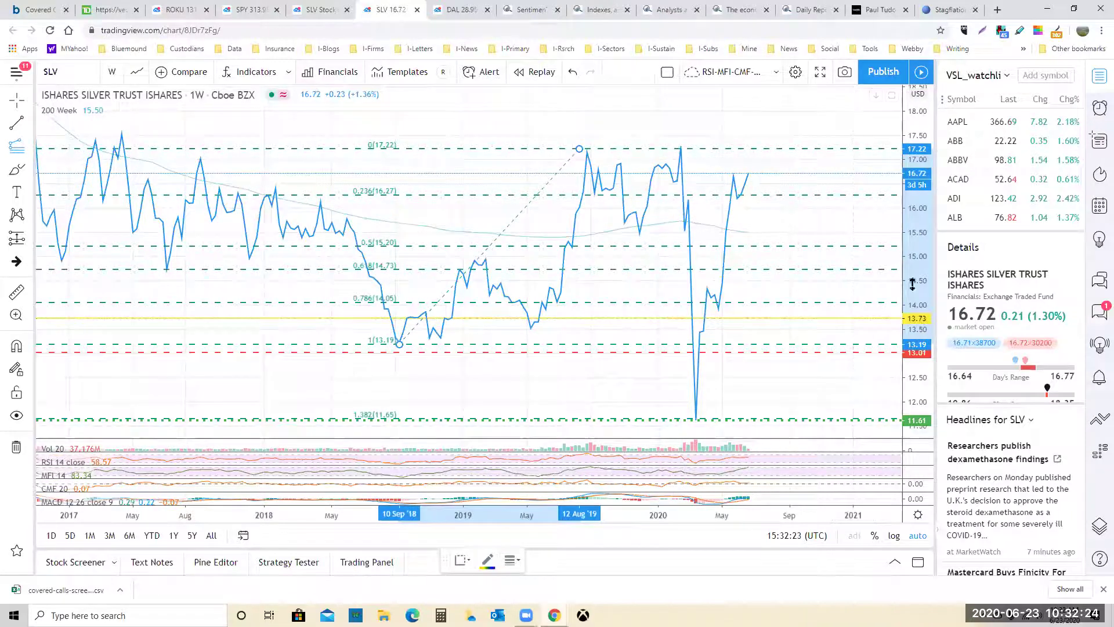
drag(916, 283, 919, 326)
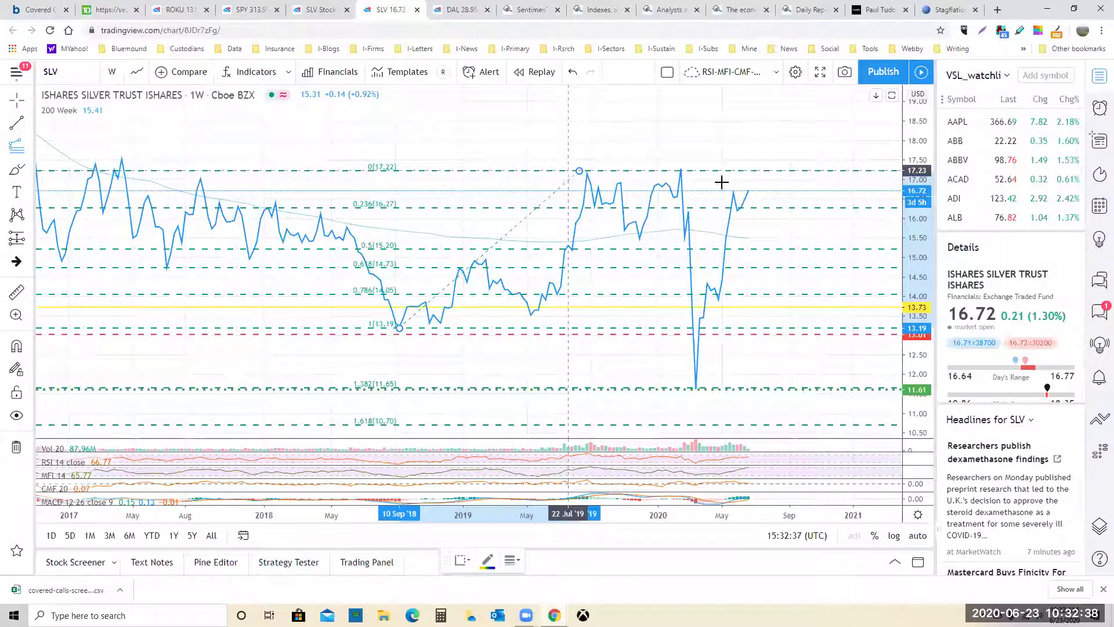
click(650, 168)
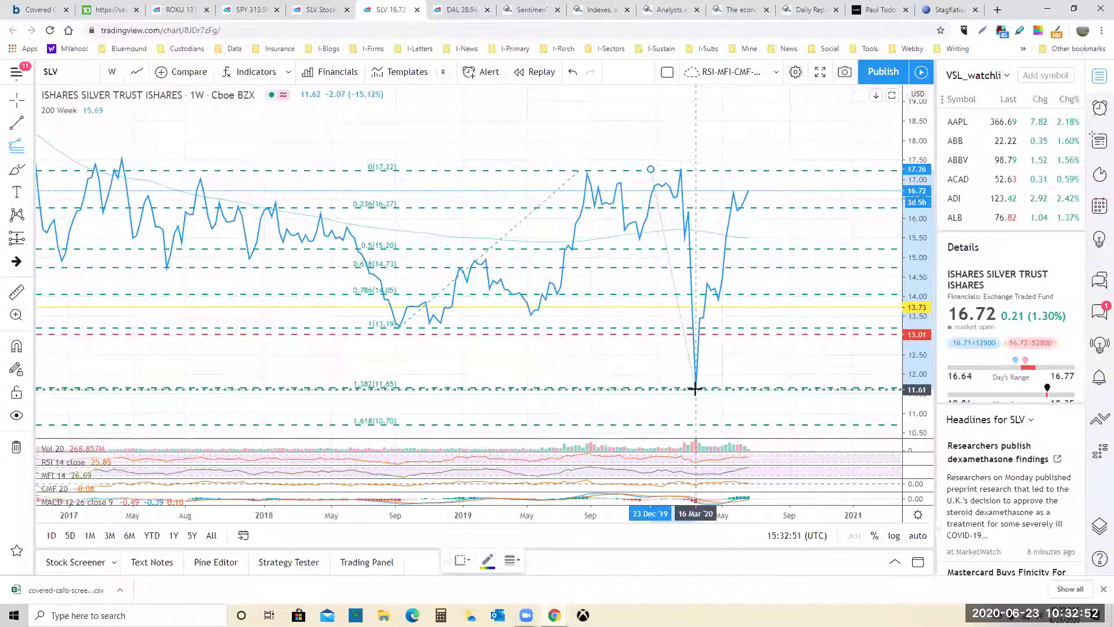
click(650, 173)
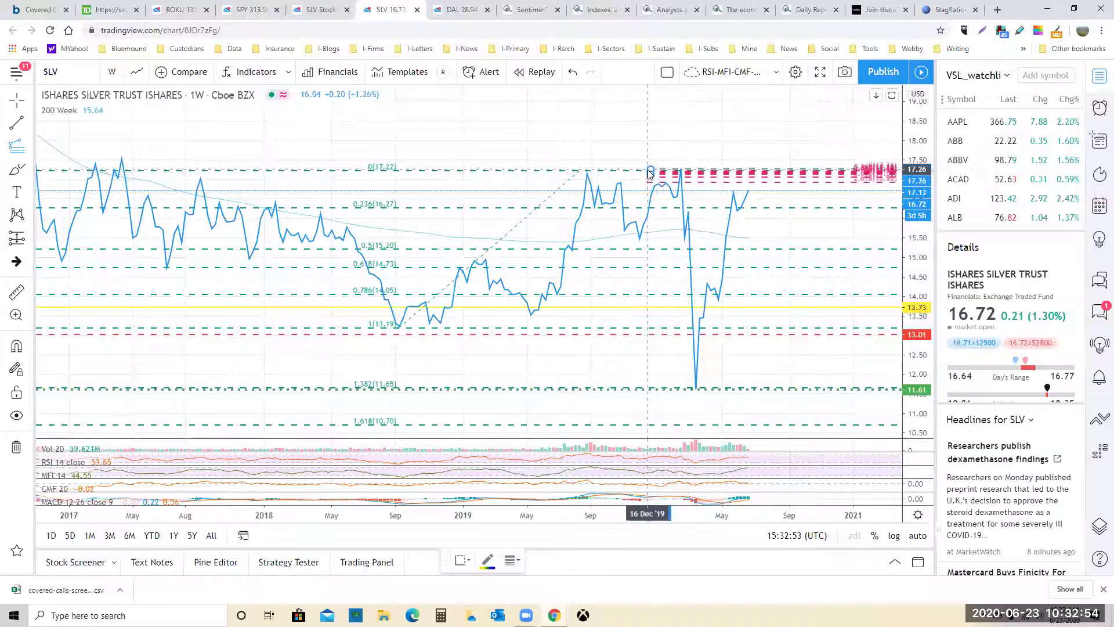
key(Delete)
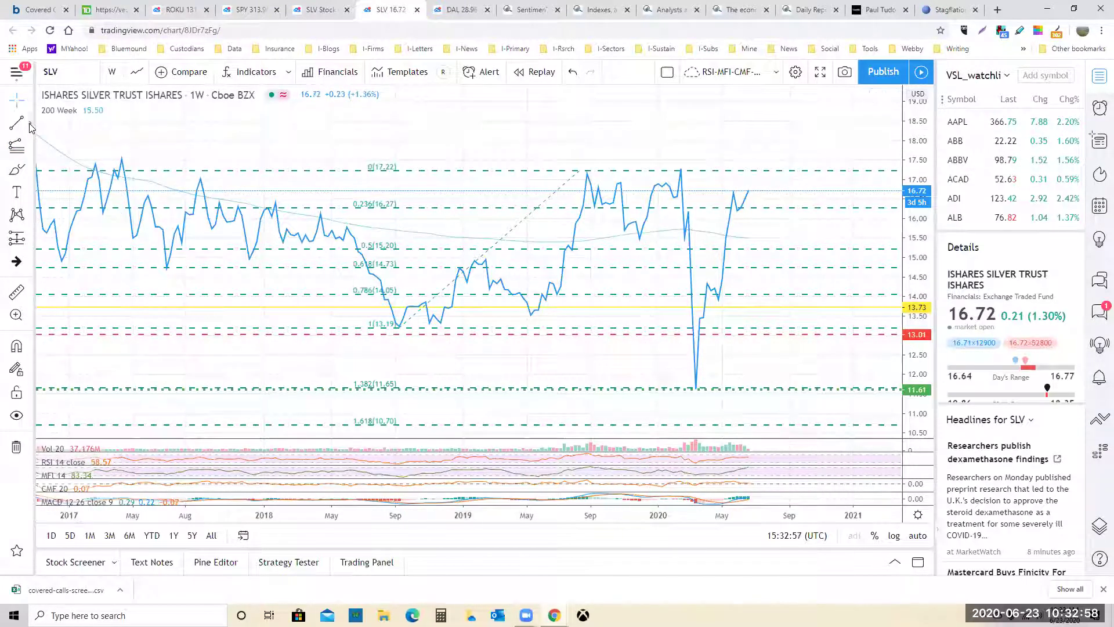
- Draw a trend-based Fib extension through the Nov 2019 low, Jan 2020 peak and Mar 2020 low
click(30, 152)
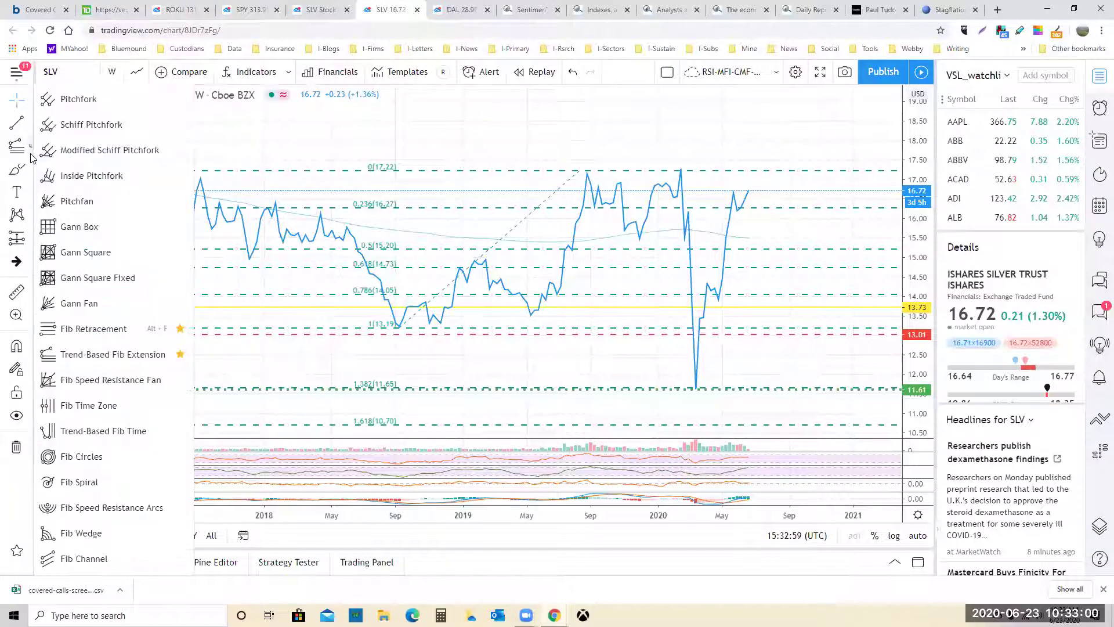
click(124, 361)
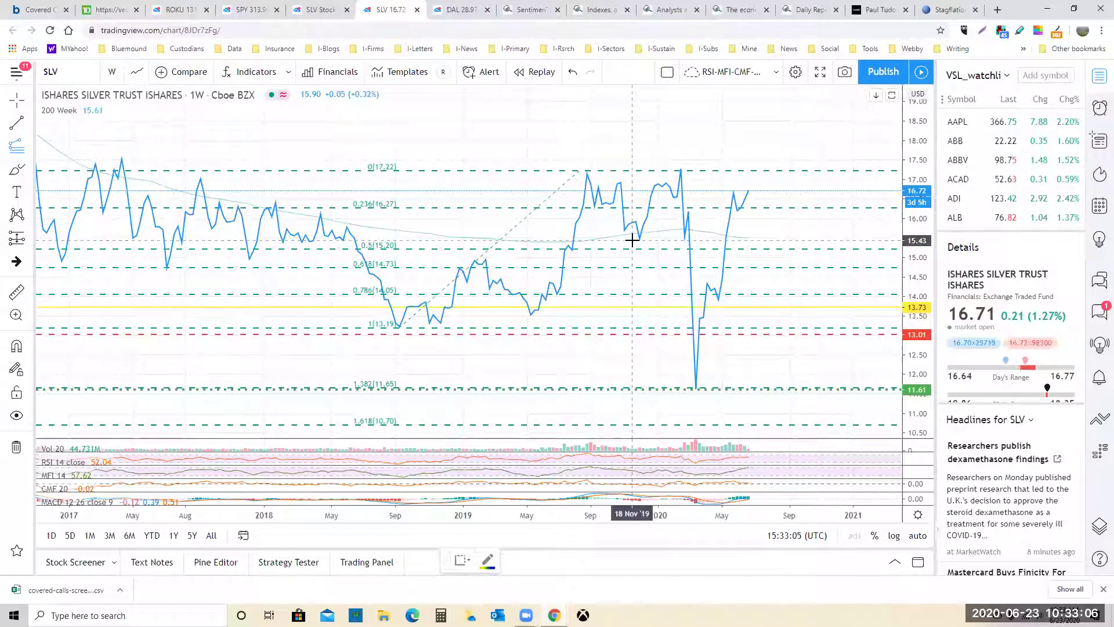
click(631, 240)
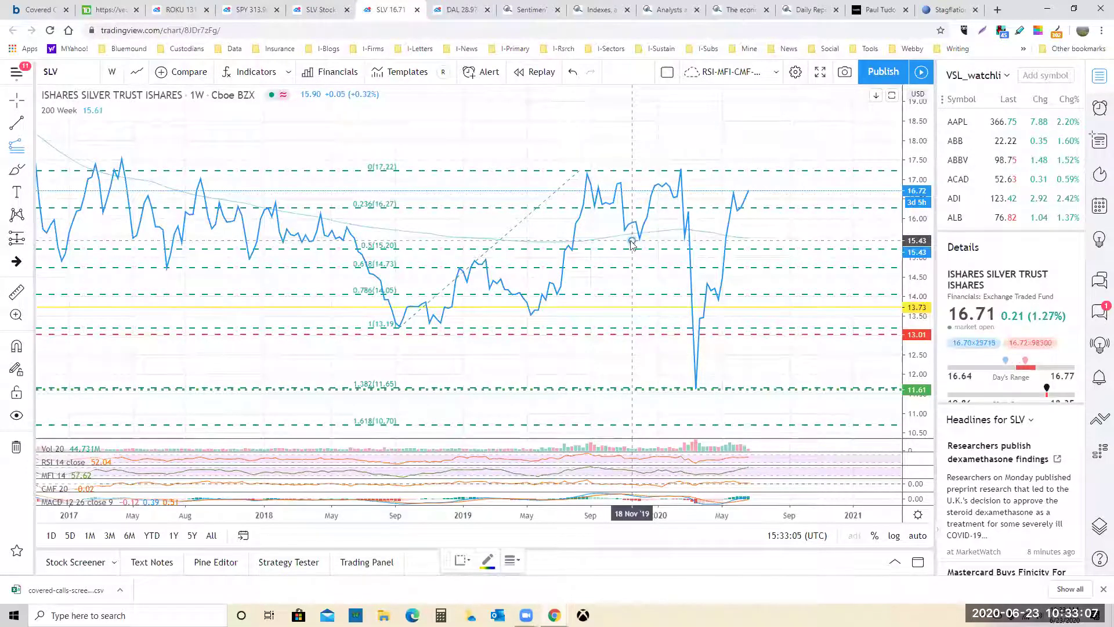
click(663, 168)
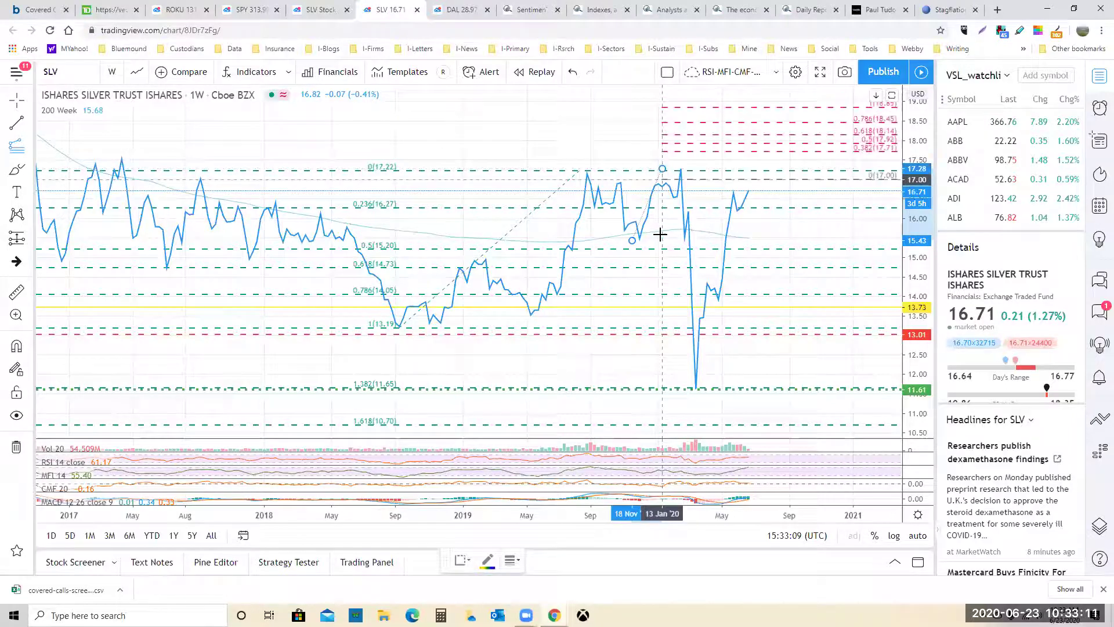
click(685, 388)
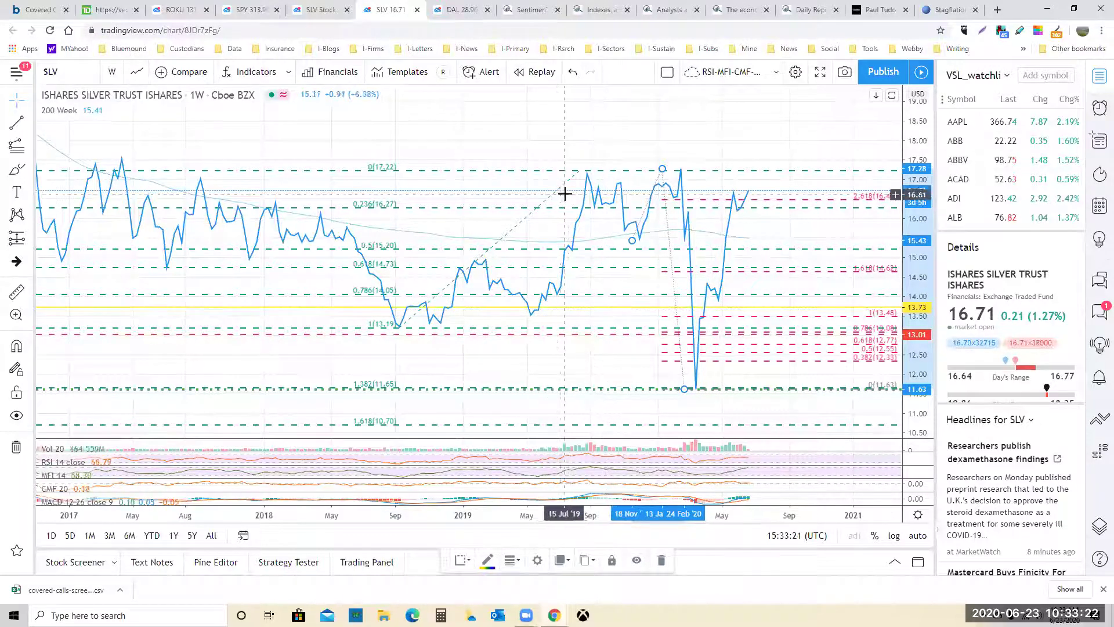
- Drag the green retracement's and red extension's top anchors to 17.33
click(580, 172)
drag(580, 172, 639, 167)
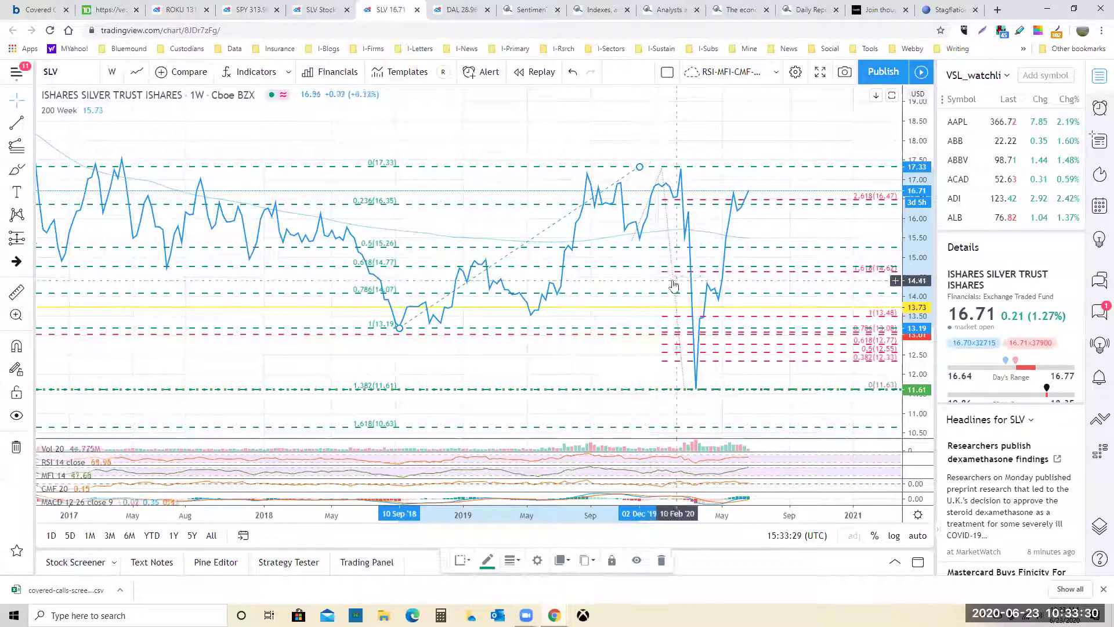
click(663, 174)
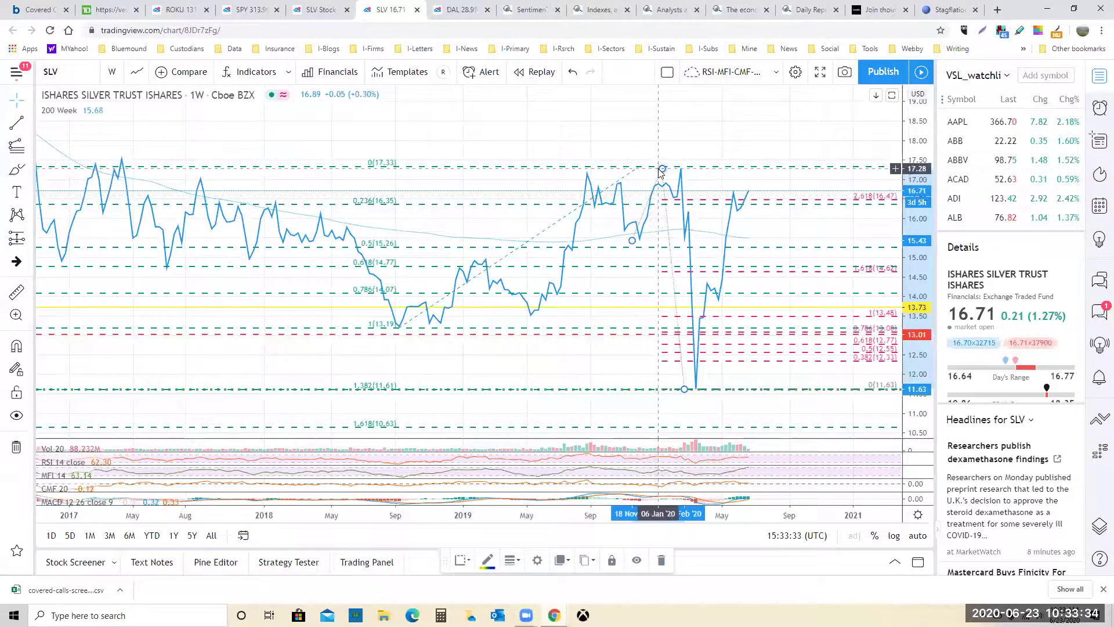
drag(662, 171, 660, 166)
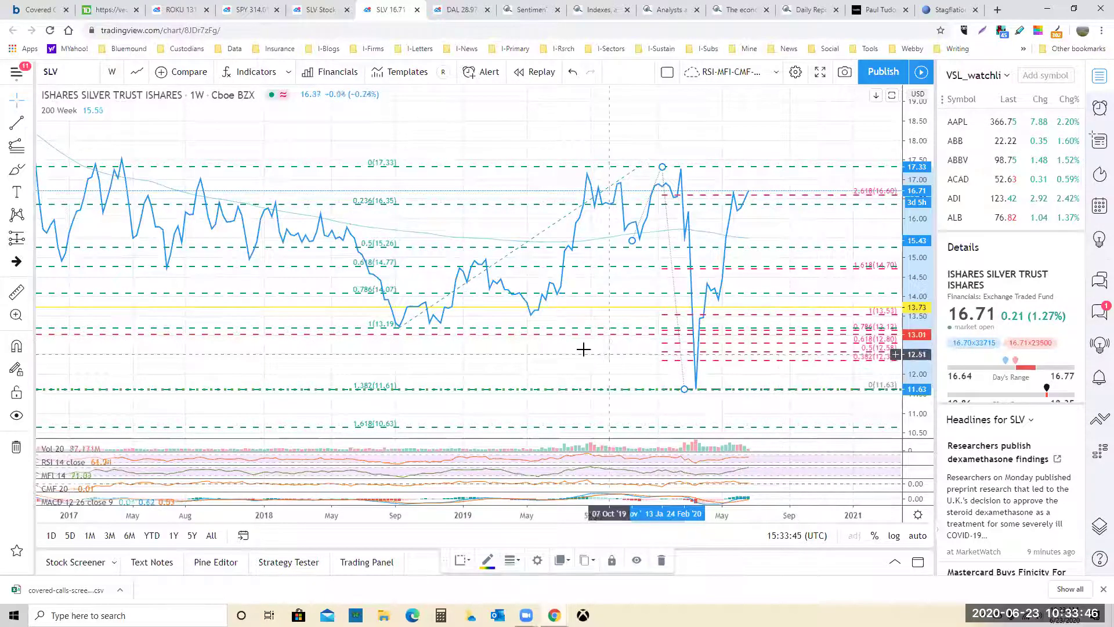
- Raise the yellow level to 14.79, shift the green dotted line, and lift the red line to 13.25
scroll(540, 344, up, 2)
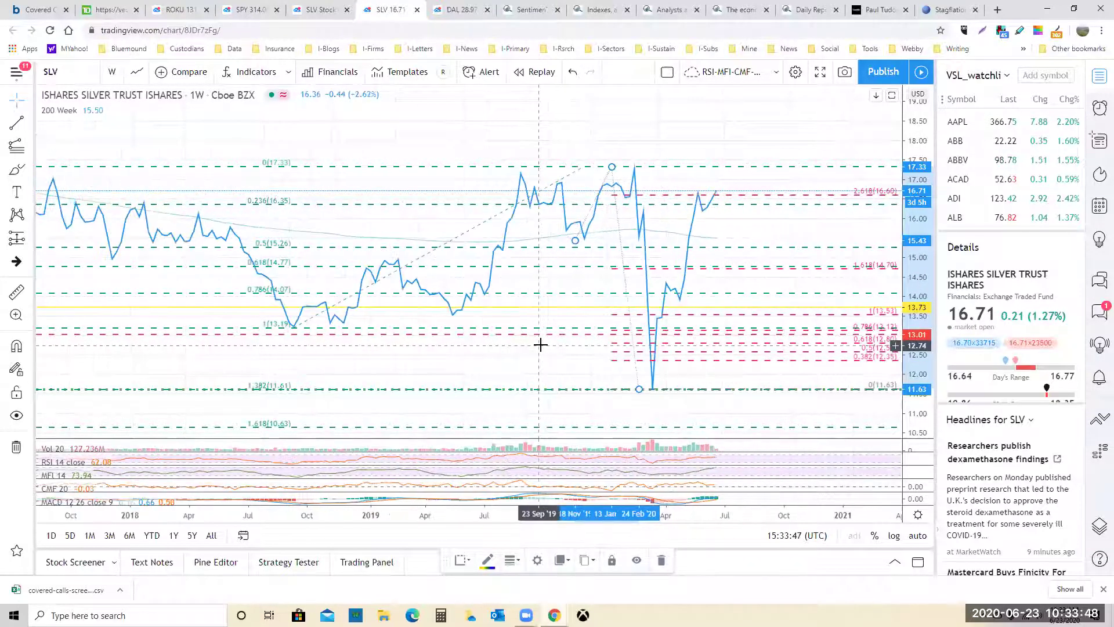
scroll(540, 344, up, 1)
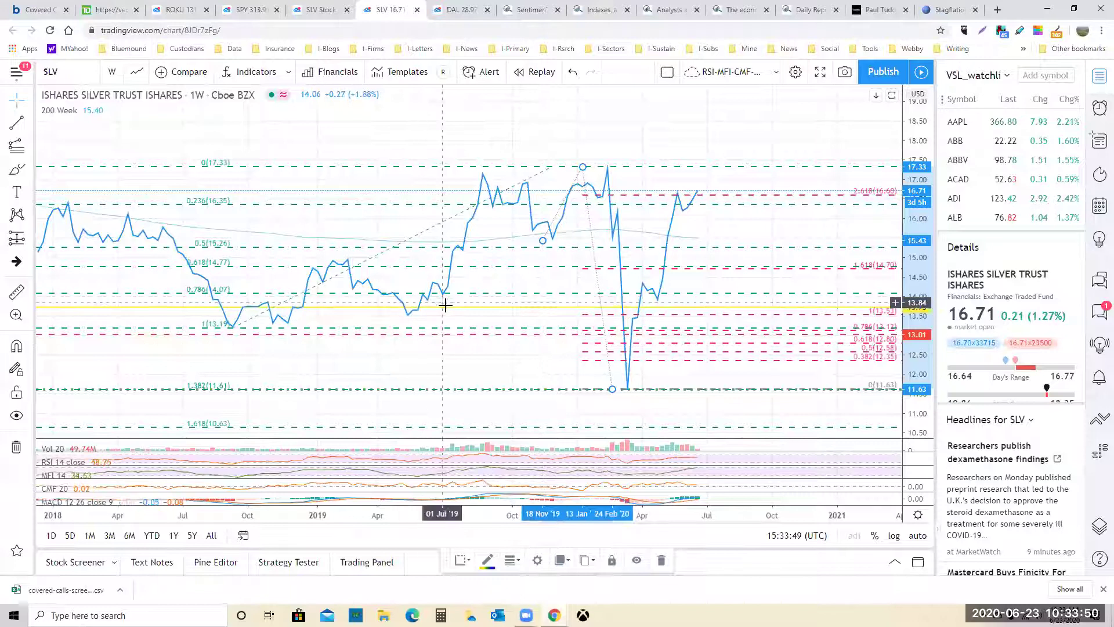
click(467, 306)
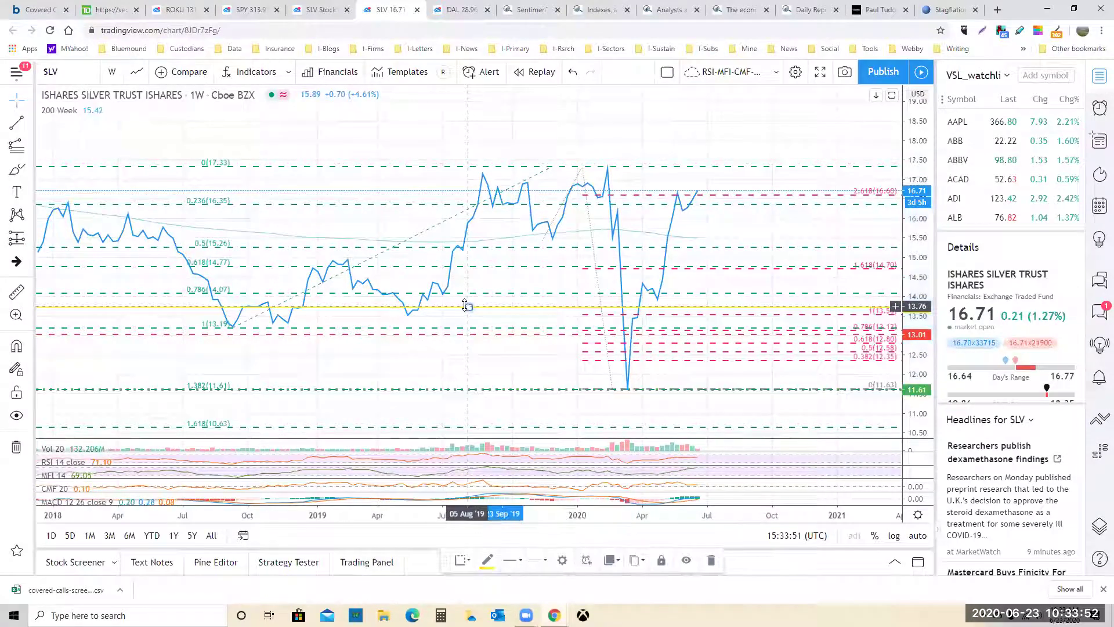
drag(467, 305, 494, 265)
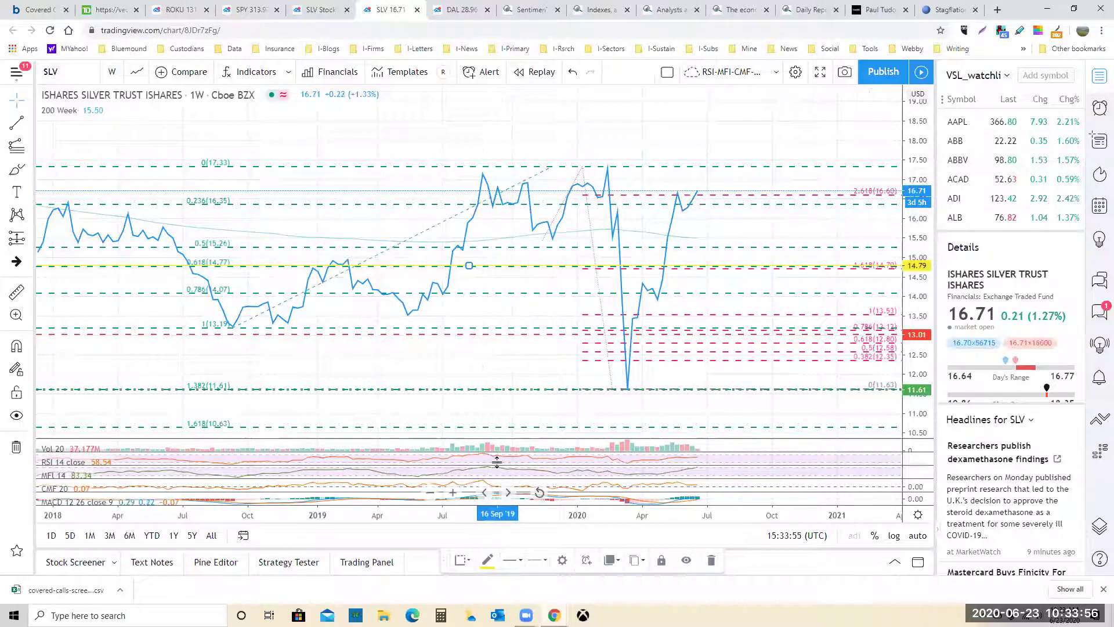
click(474, 379)
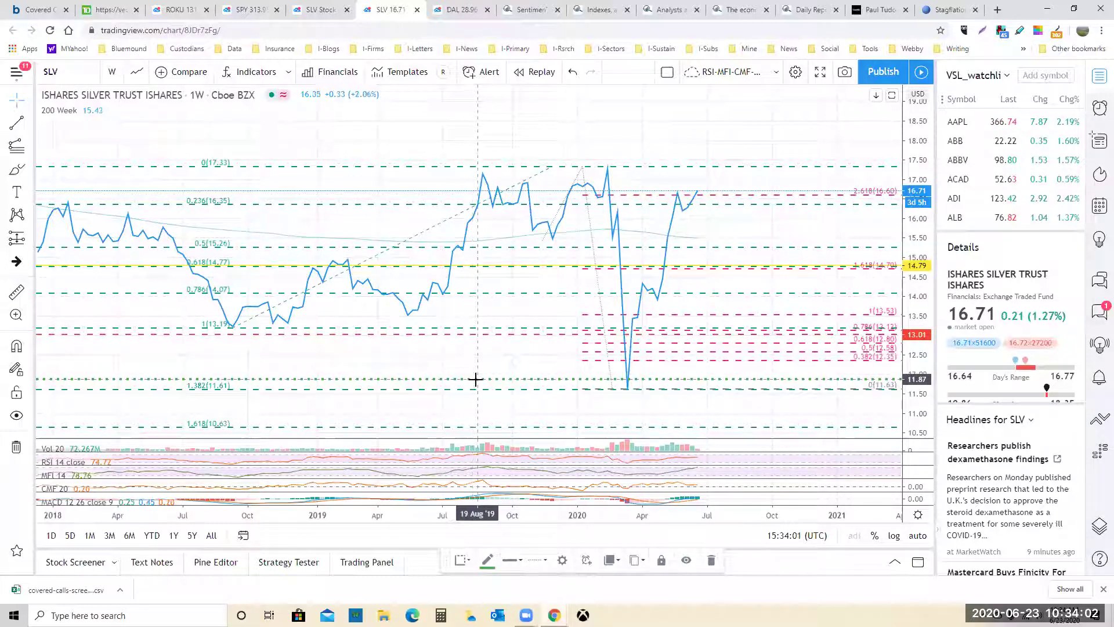
drag(475, 379, 490, 409)
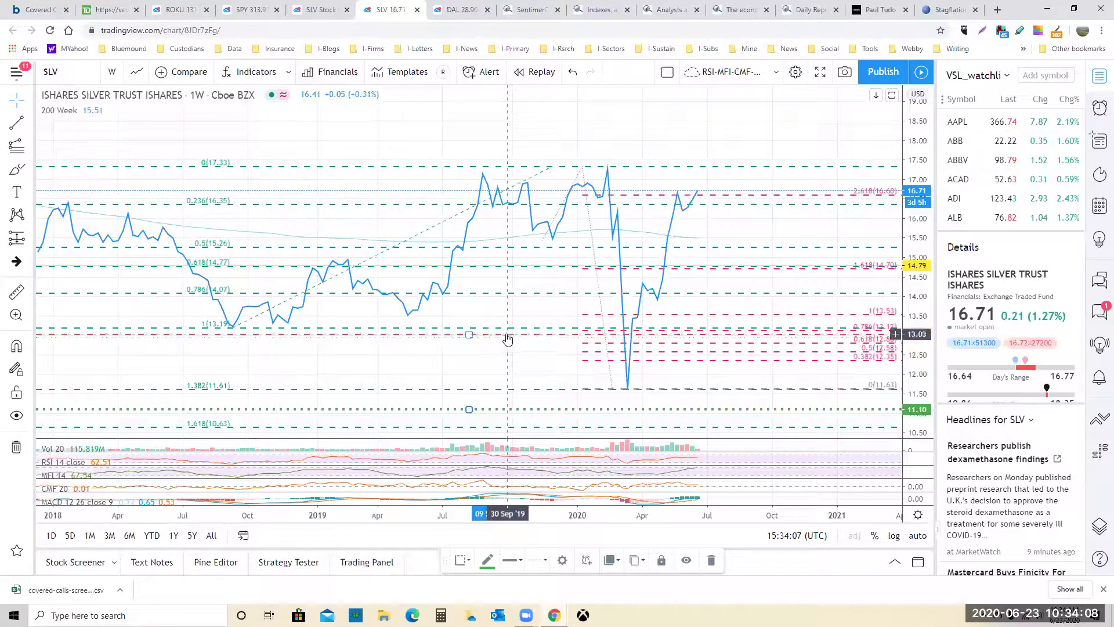
click(473, 333)
drag(473, 332, 476, 325)
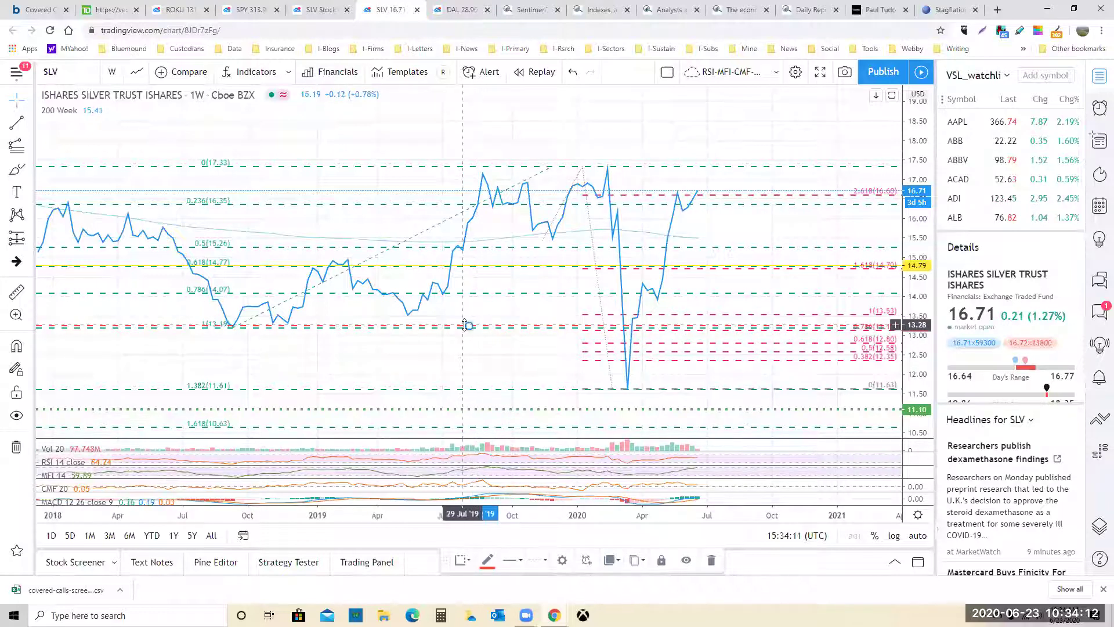
- Change the red 13.25 horizontal line's style to solid
right_click(469, 325)
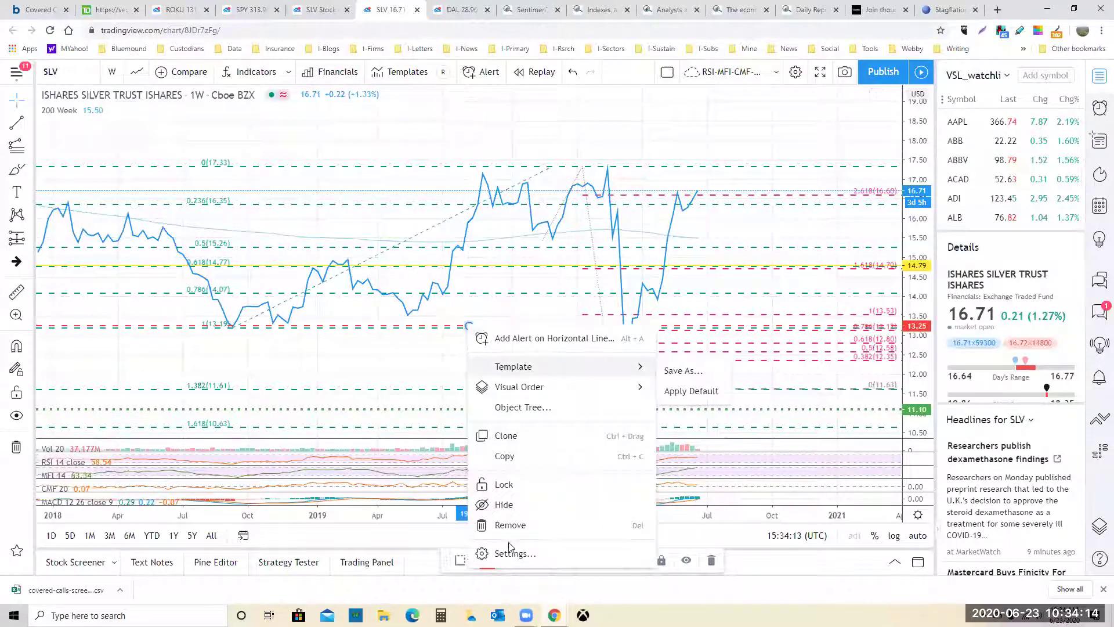
click(493, 554)
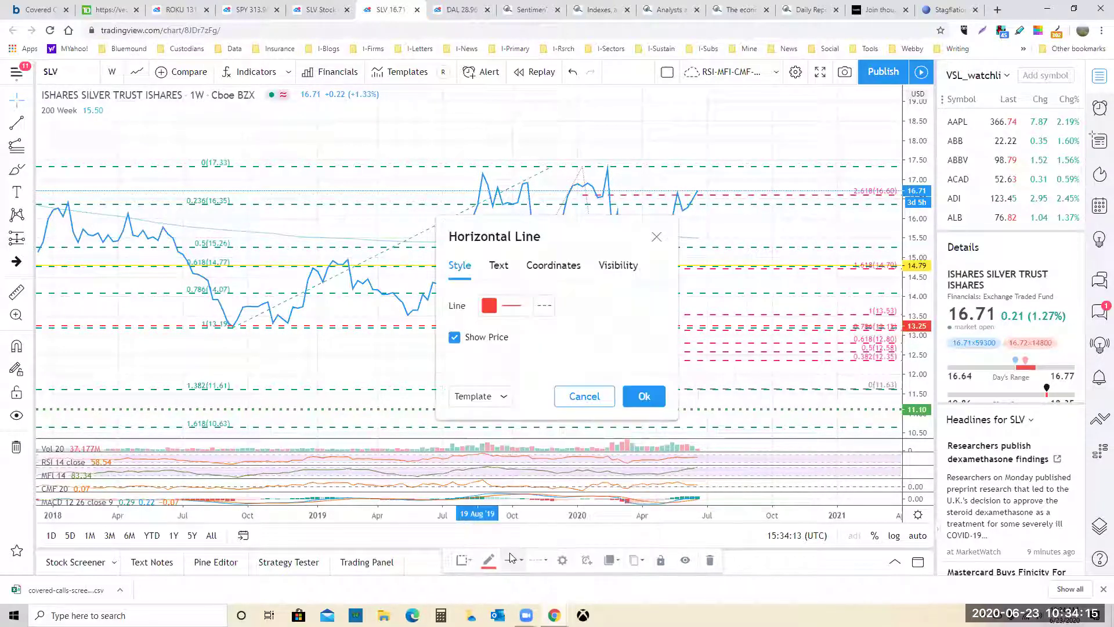
click(515, 314)
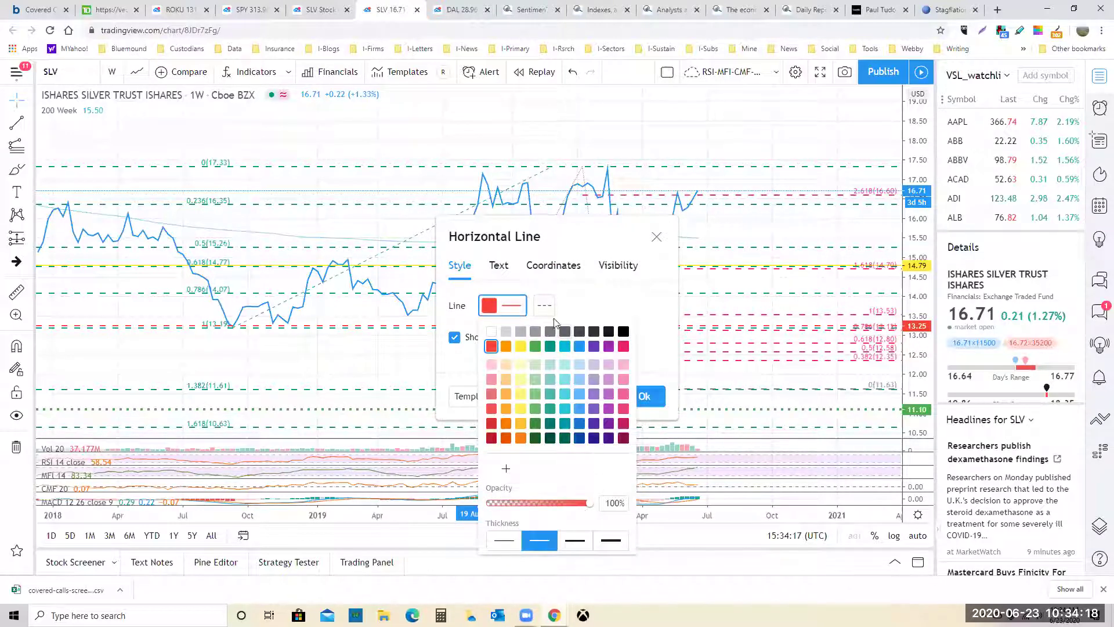
click(545, 307)
click(561, 331)
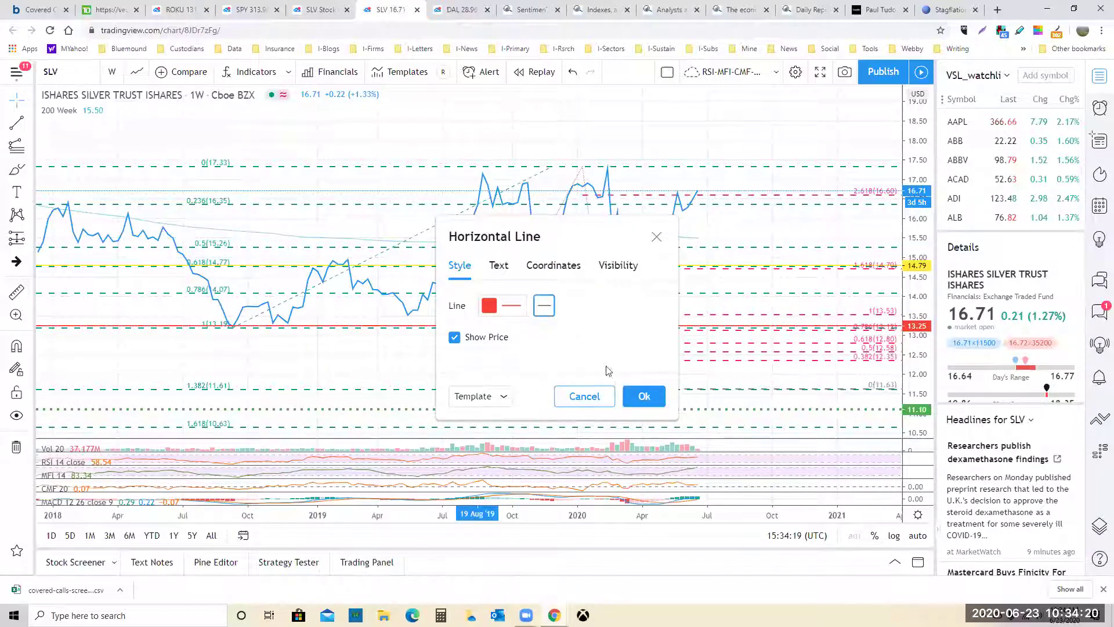
click(643, 396)
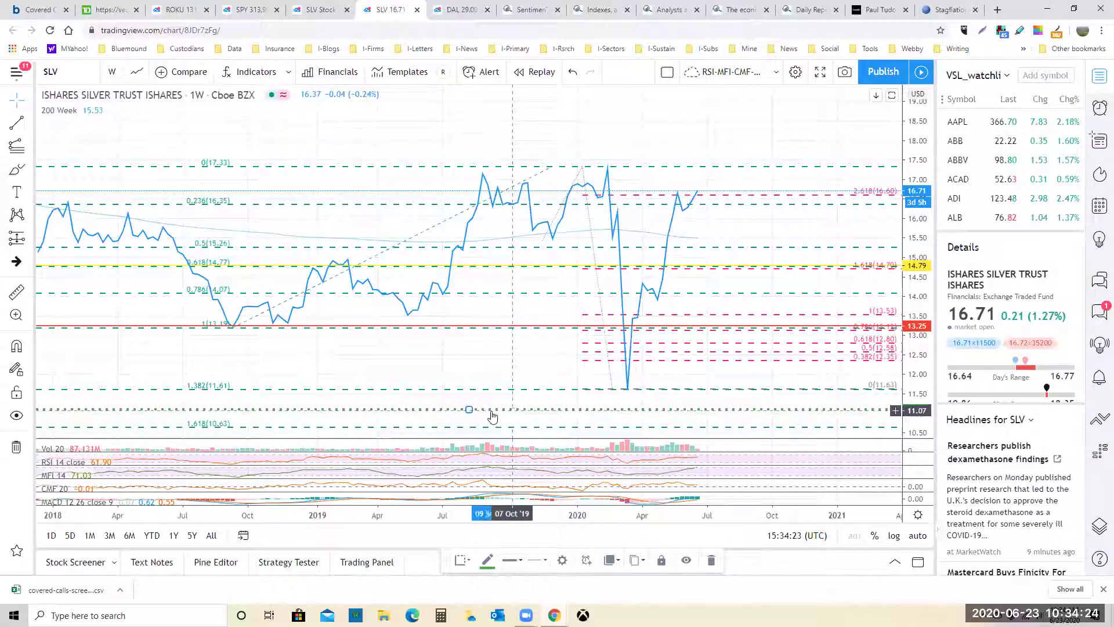
- Move the dotted line to 11.66 and make it a thinner solid green line
drag(470, 408, 478, 387)
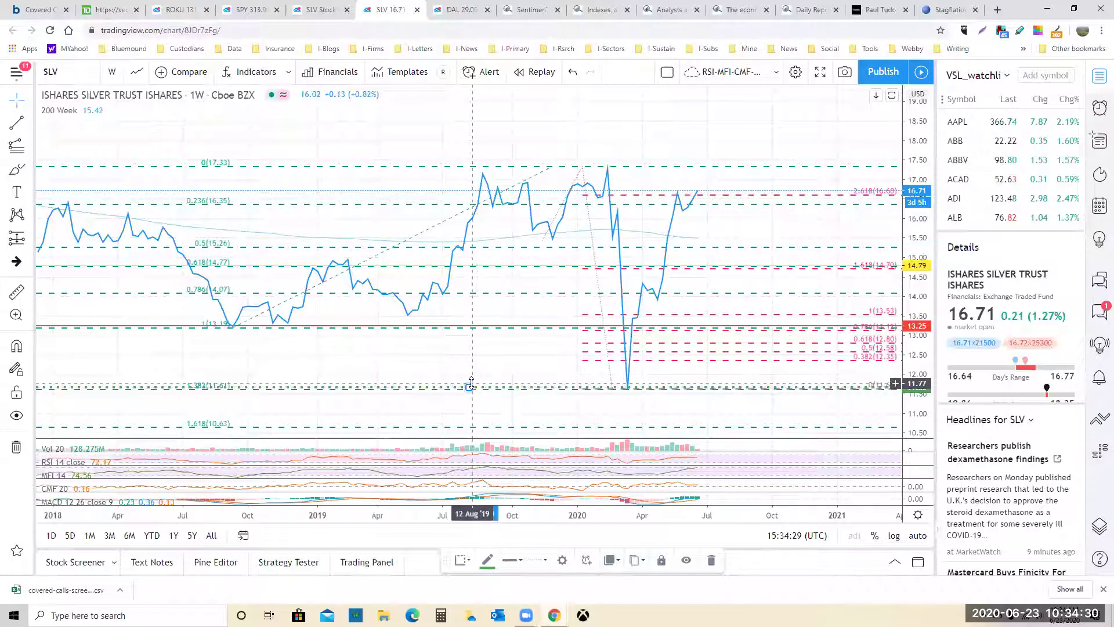
right_click(470, 384)
click(517, 558)
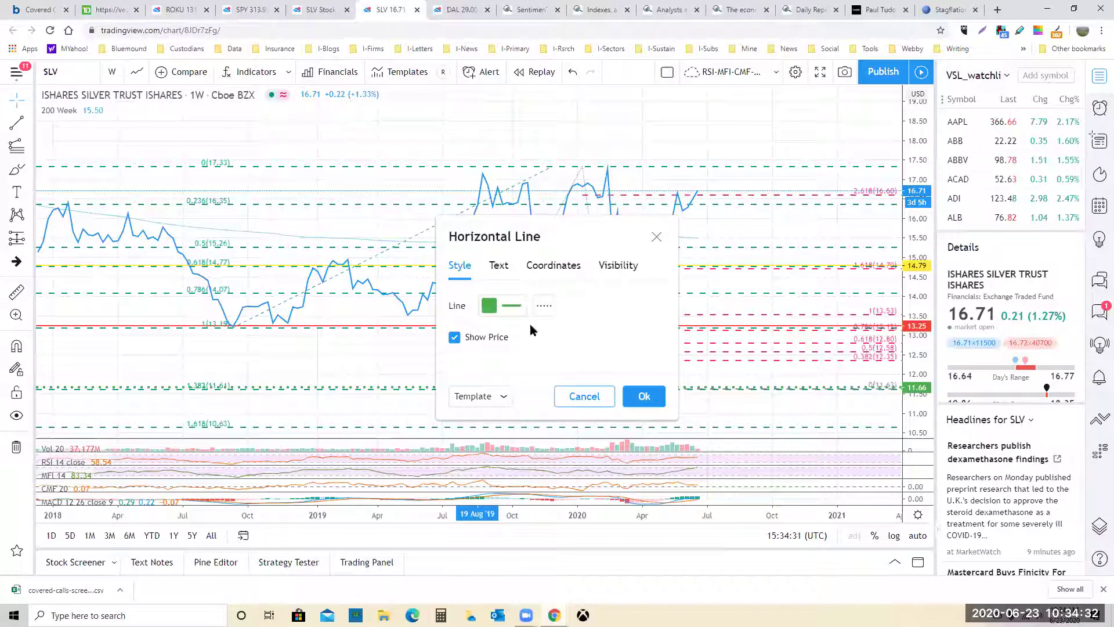
click(515, 311)
click(540, 537)
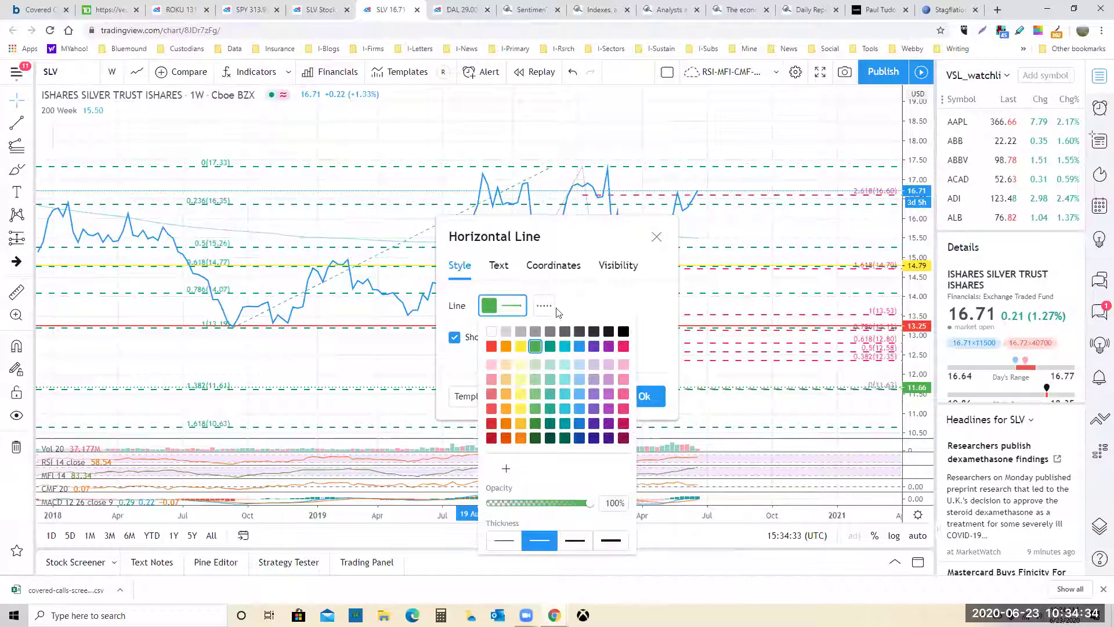
click(540, 309)
click(548, 329)
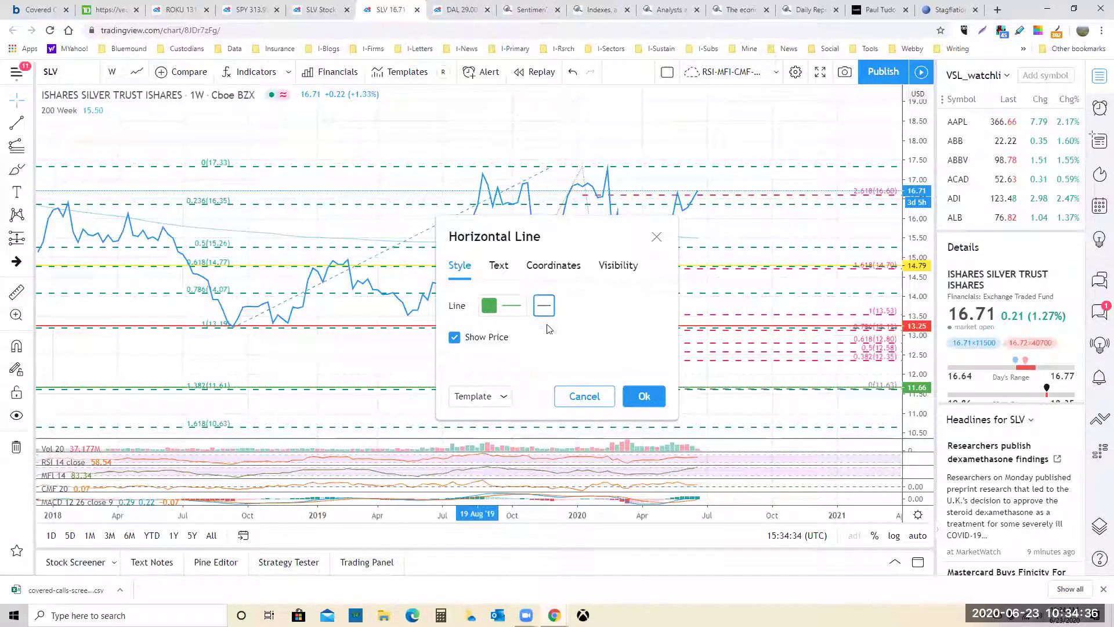
click(635, 391)
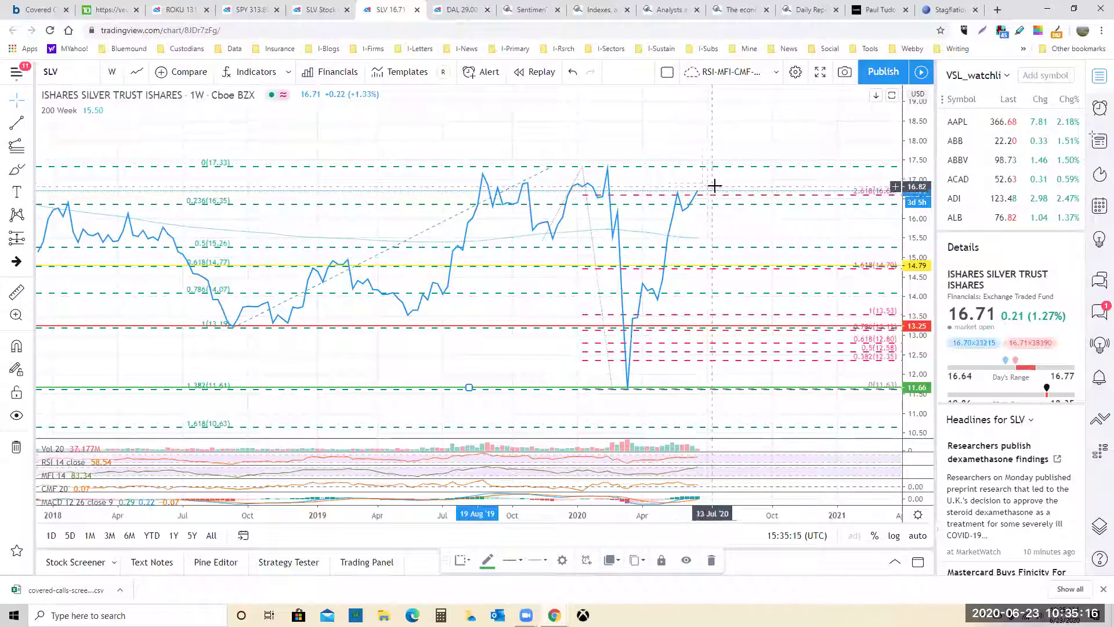
- Select the dashed diagonal trend line, then scroll down Barchart's covered calls results
click(552, 167)
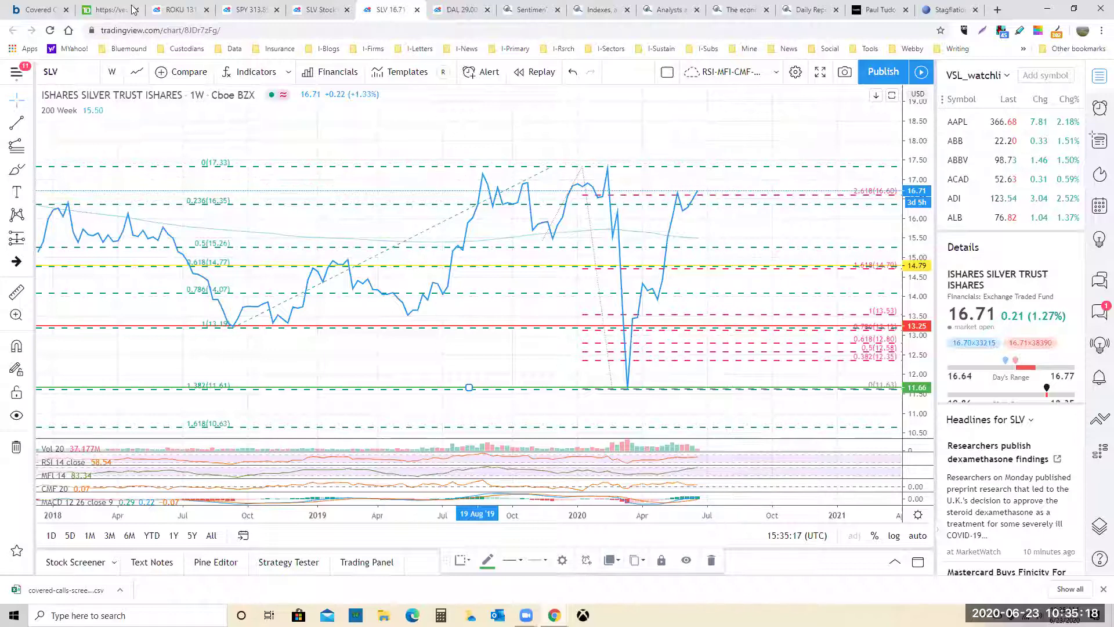
click(40, 10)
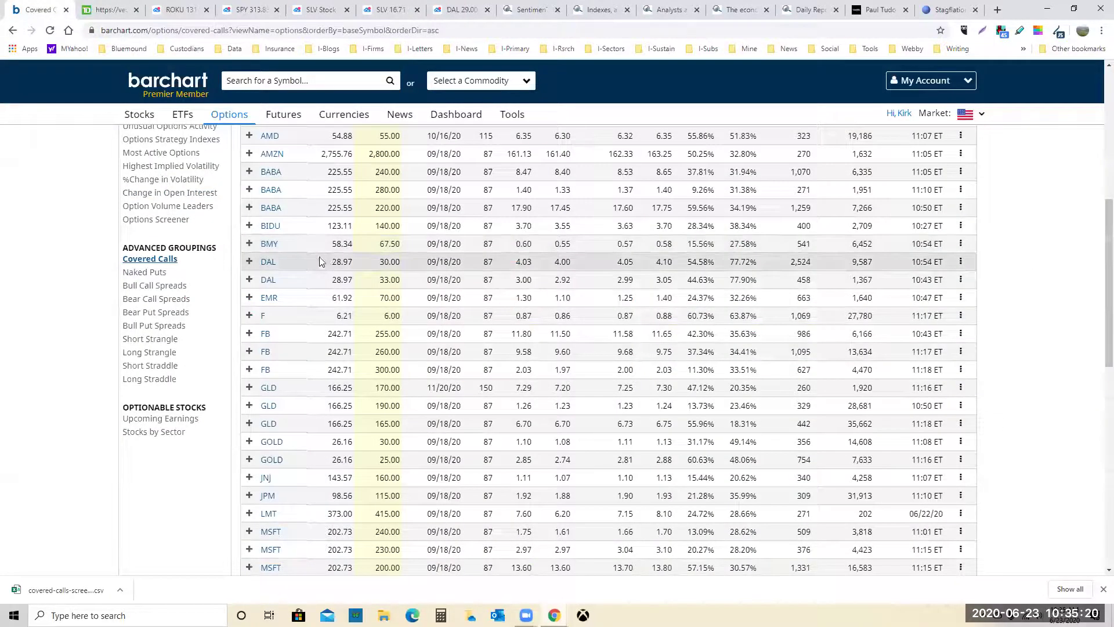
scroll(308, 342, down, 8)
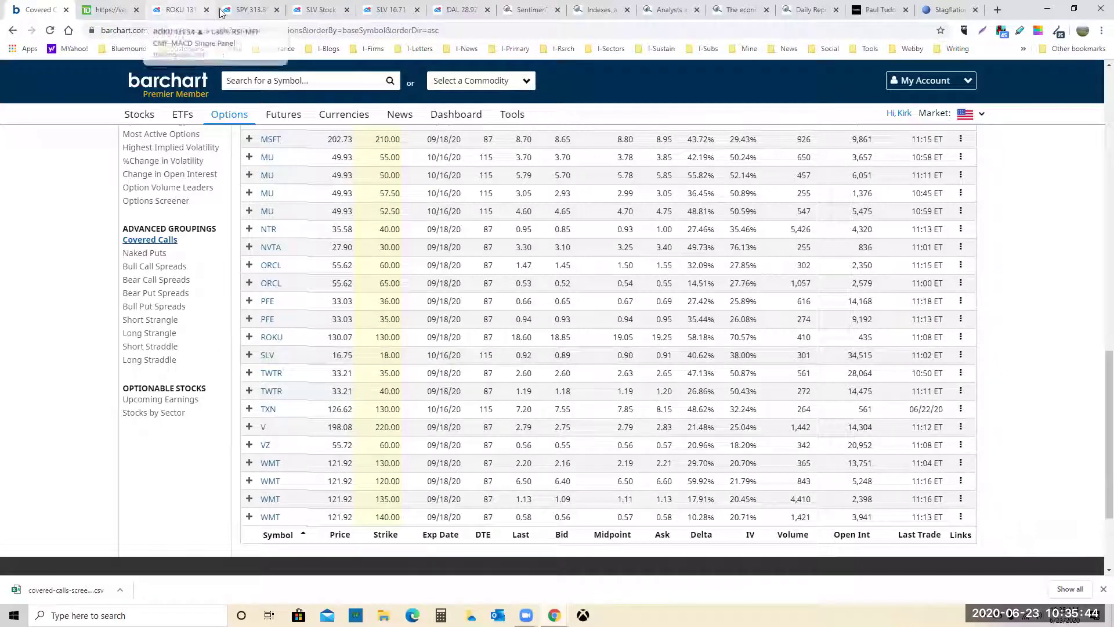
- Return to the weekly SLV chart and stretch it across 2010–2021 so the 2011 peak near 47 shows
click(304, 9)
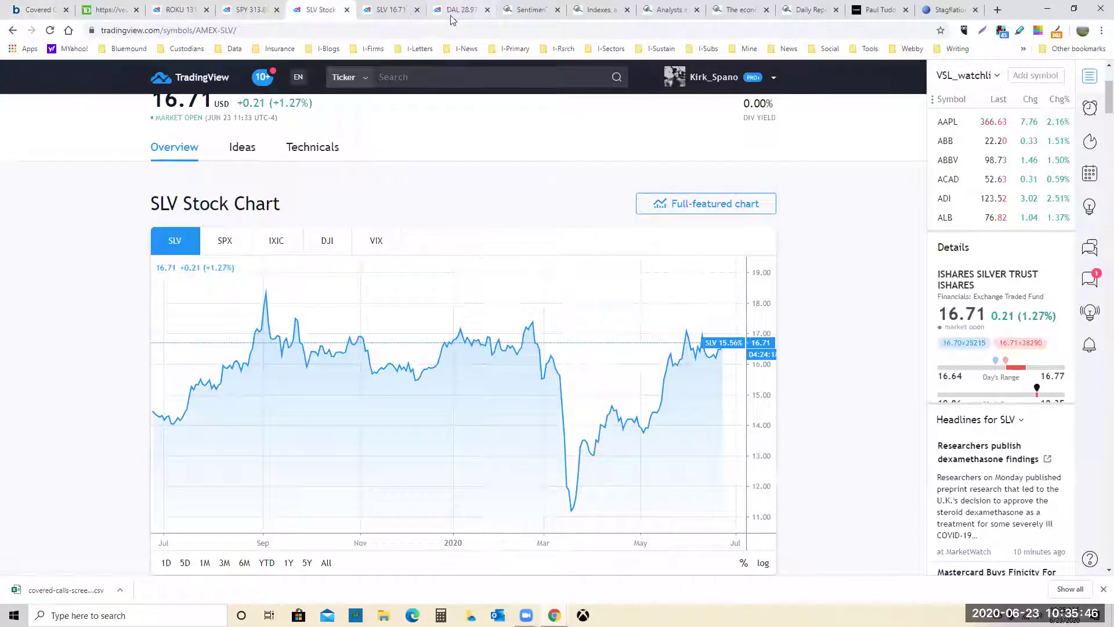
click(387, 10)
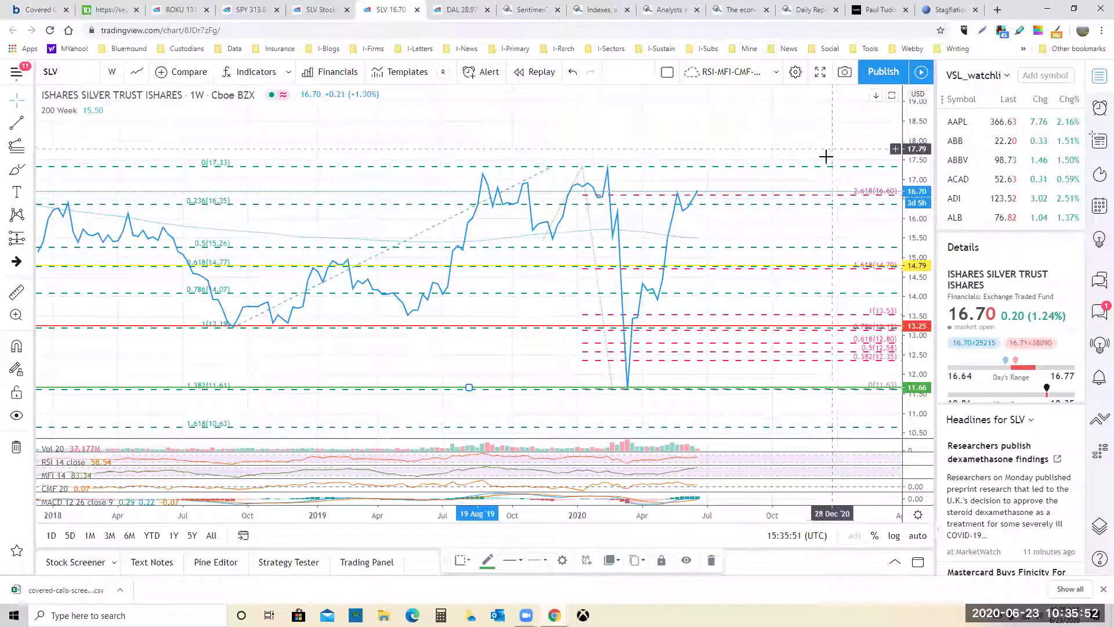
scroll(596, 218, down, 5)
scroll(596, 218, down, 3)
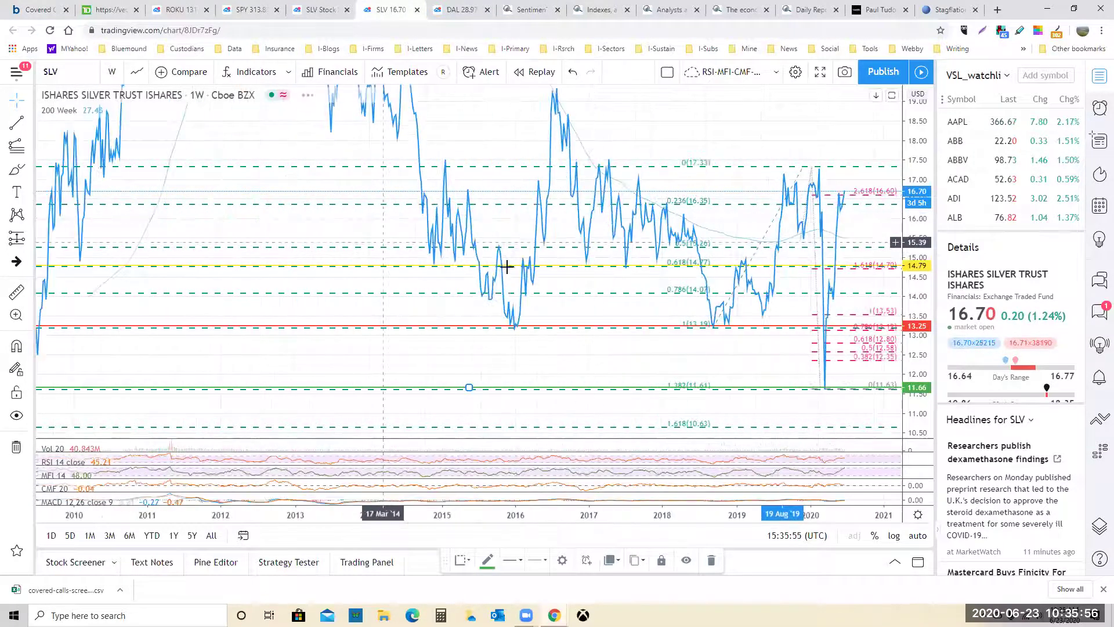
drag(921, 238, 921, 360)
drag(569, 331, 569, 392)
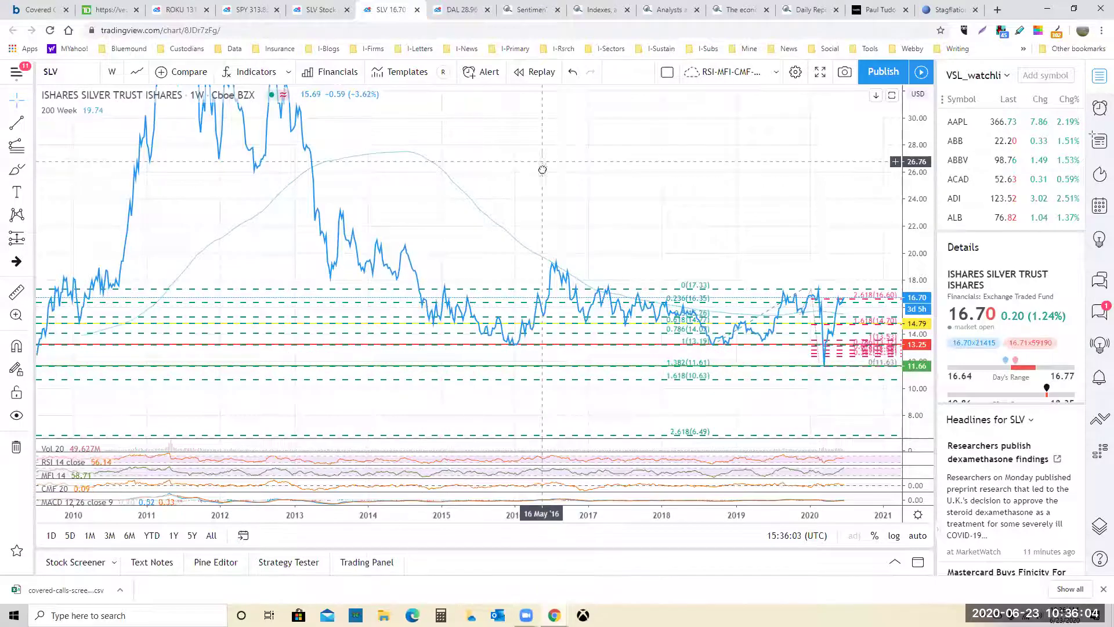
drag(543, 169, 538, 391)
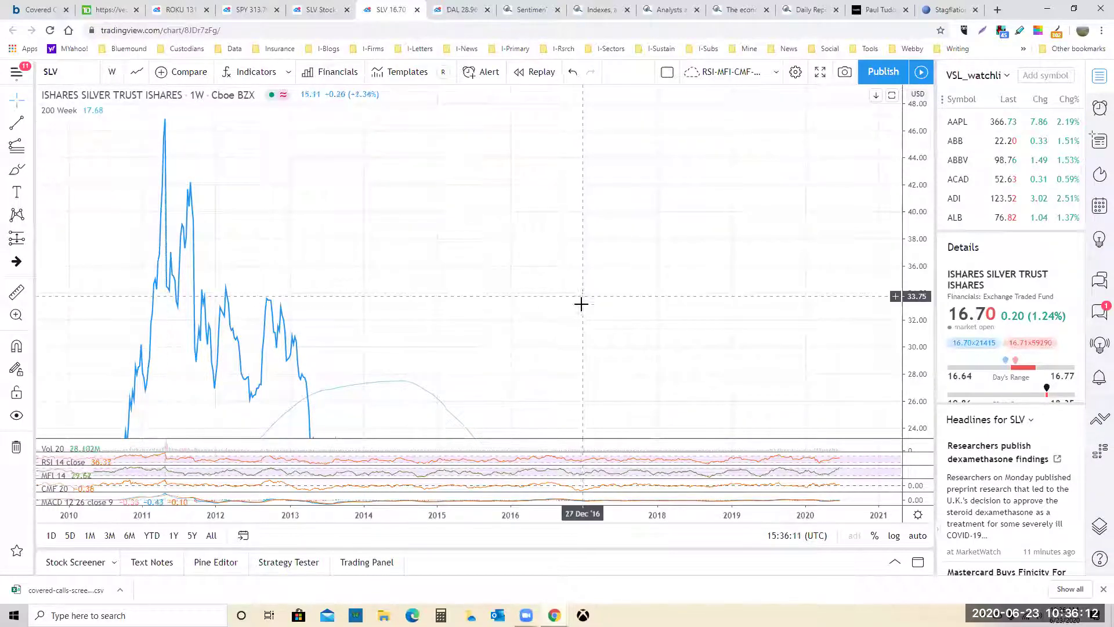
drag(587, 288, 587, 172)
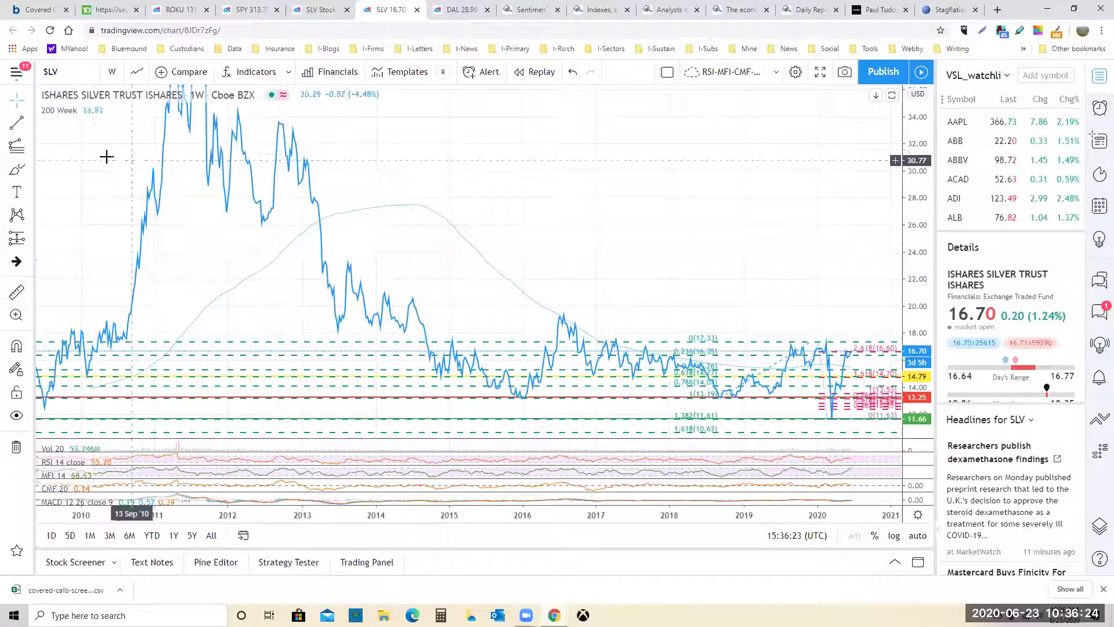
- Draw a Fib retracement from 23.41 in July 2013 down to 10.99 in 2019
click(32, 154)
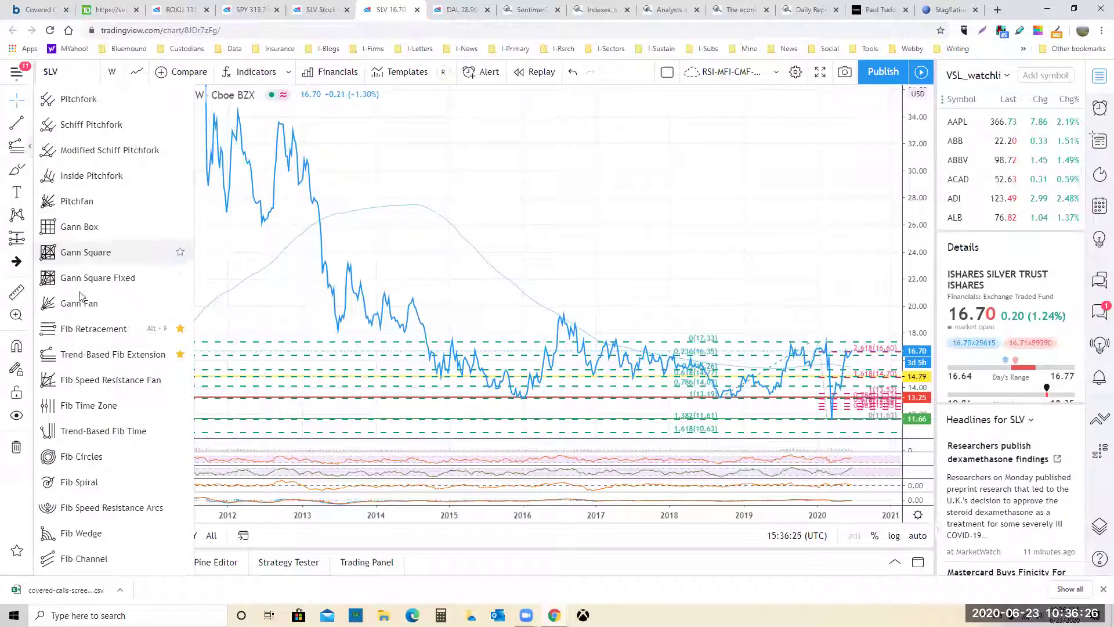
click(88, 328)
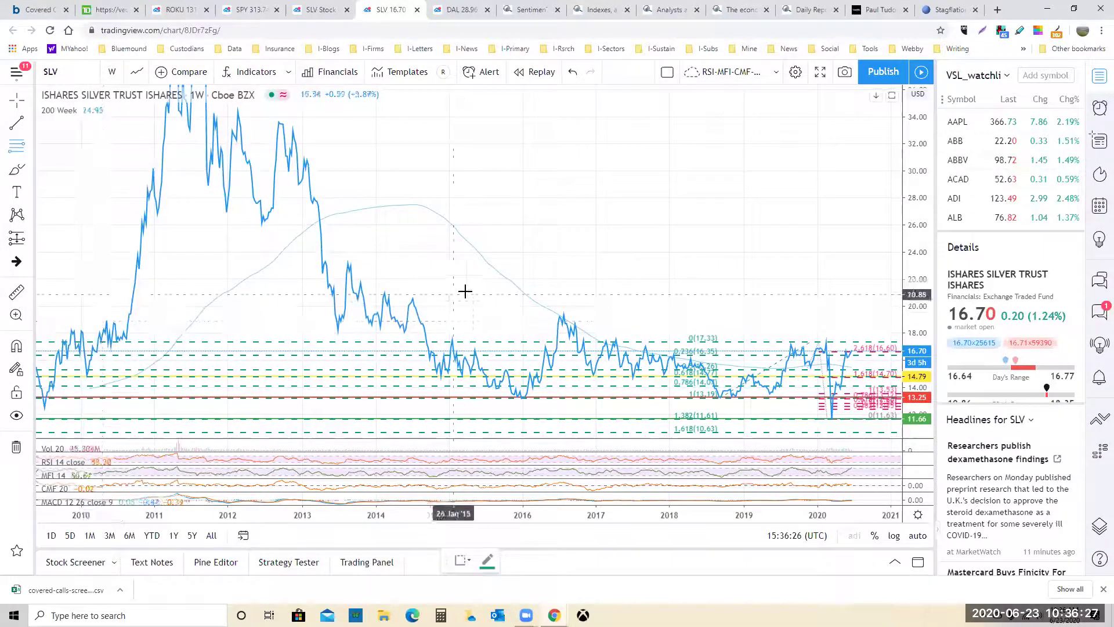
click(341, 260)
scroll(455, 286, down, 2)
click(626, 320)
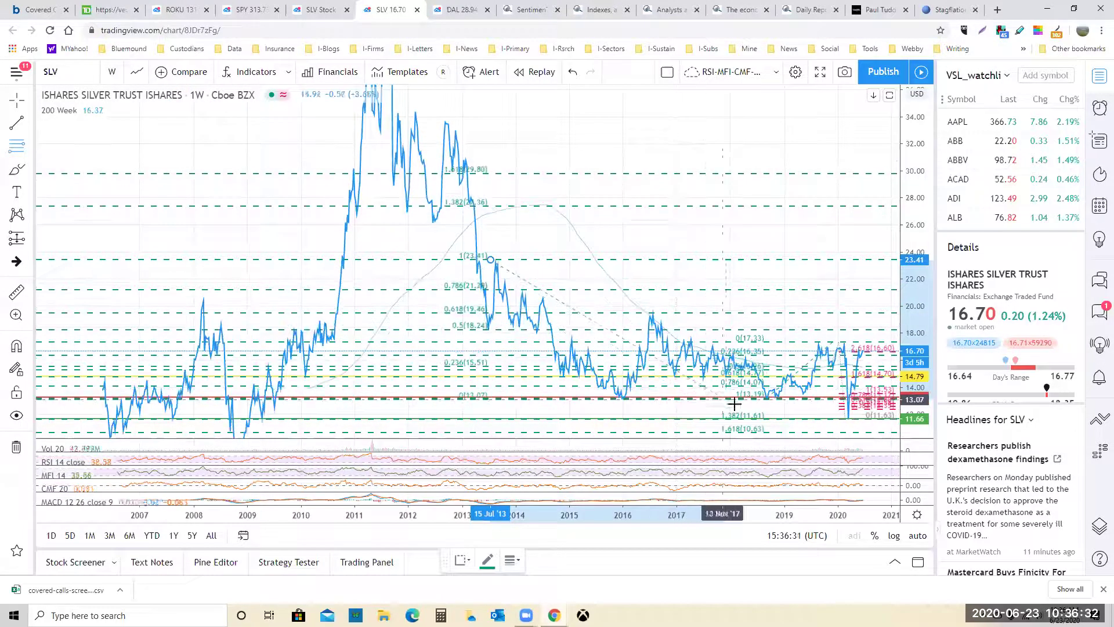
click(813, 434)
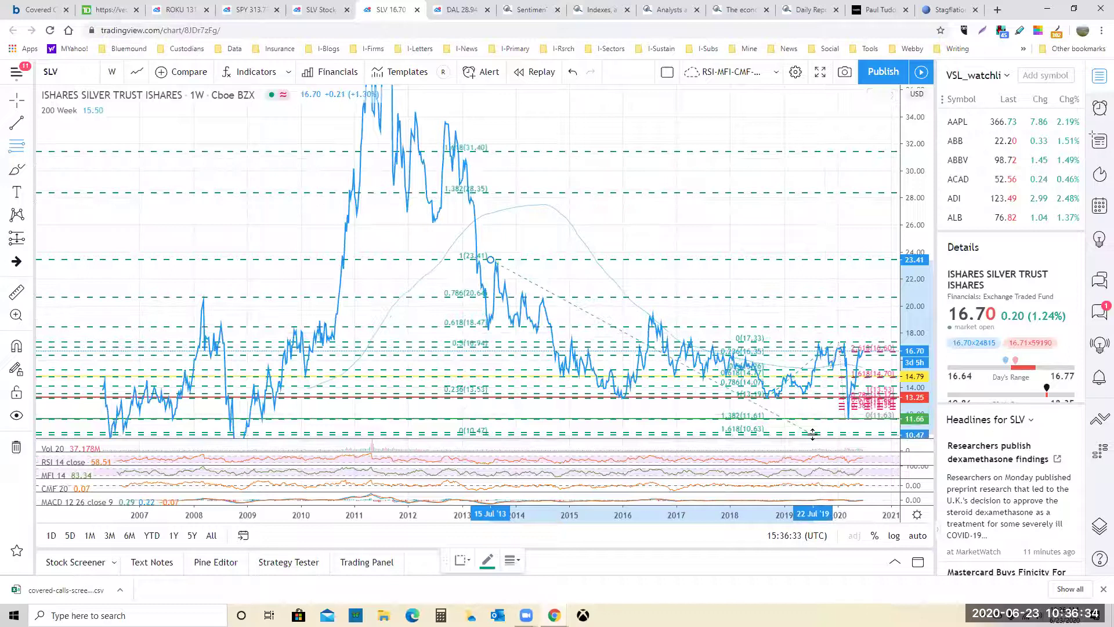
click(818, 428)
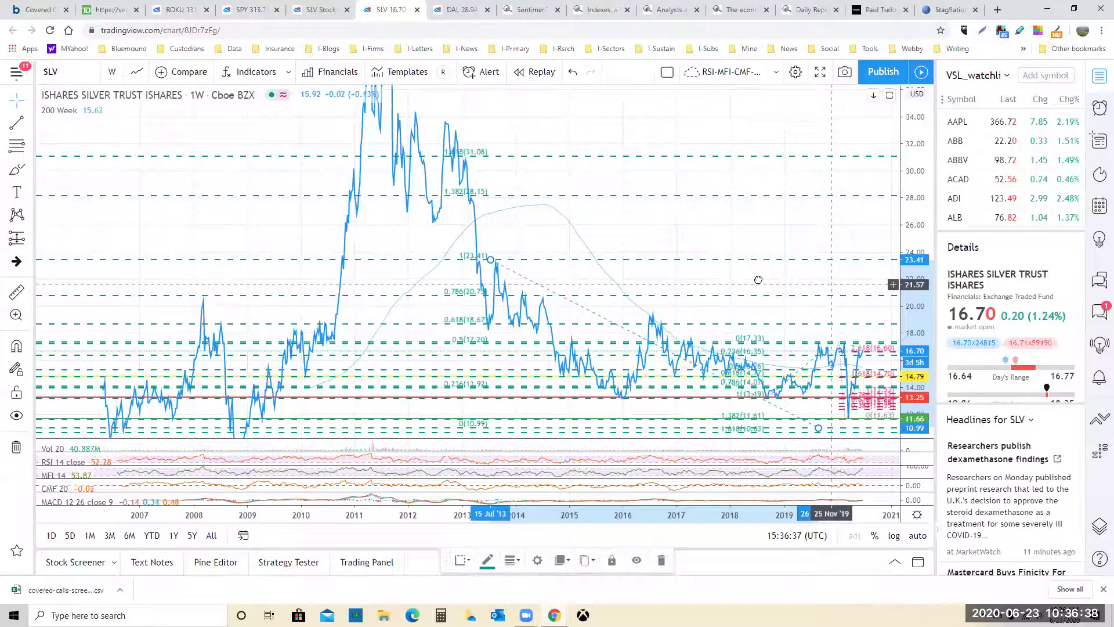
- Pan back to 2009 and set the lower Fib retracement to draw all levels in one blue colour
mouse_move(743, 279)
mouse_down()
mouse_move(639, 241)
mouse_move(640, 395)
mouse_move(647, 372)
mouse_move(662, 379)
mouse_up()
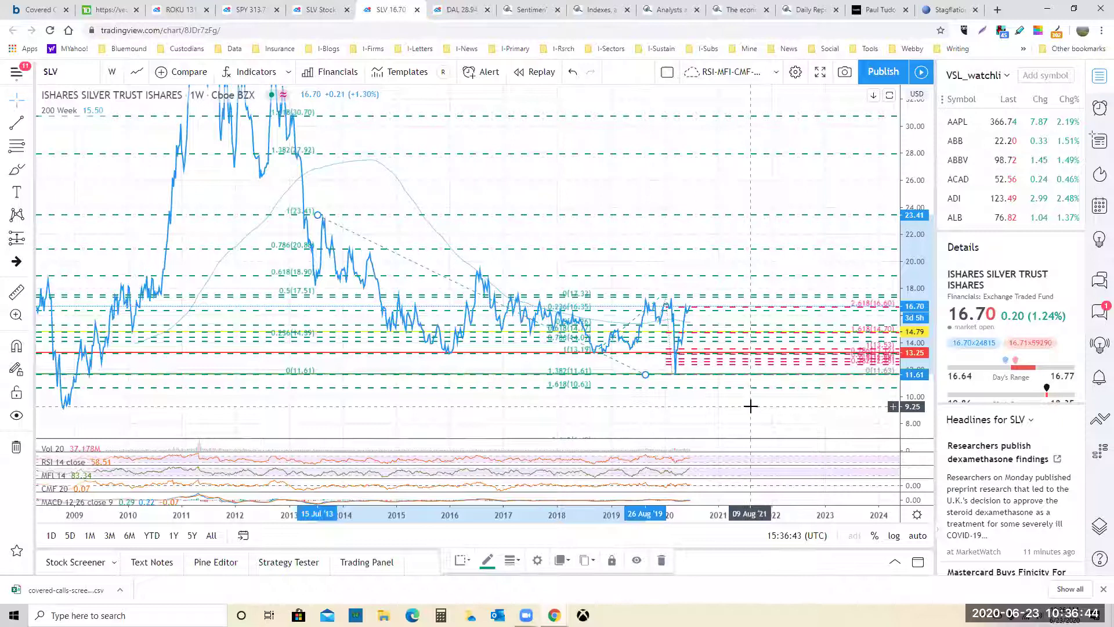
click(560, 376)
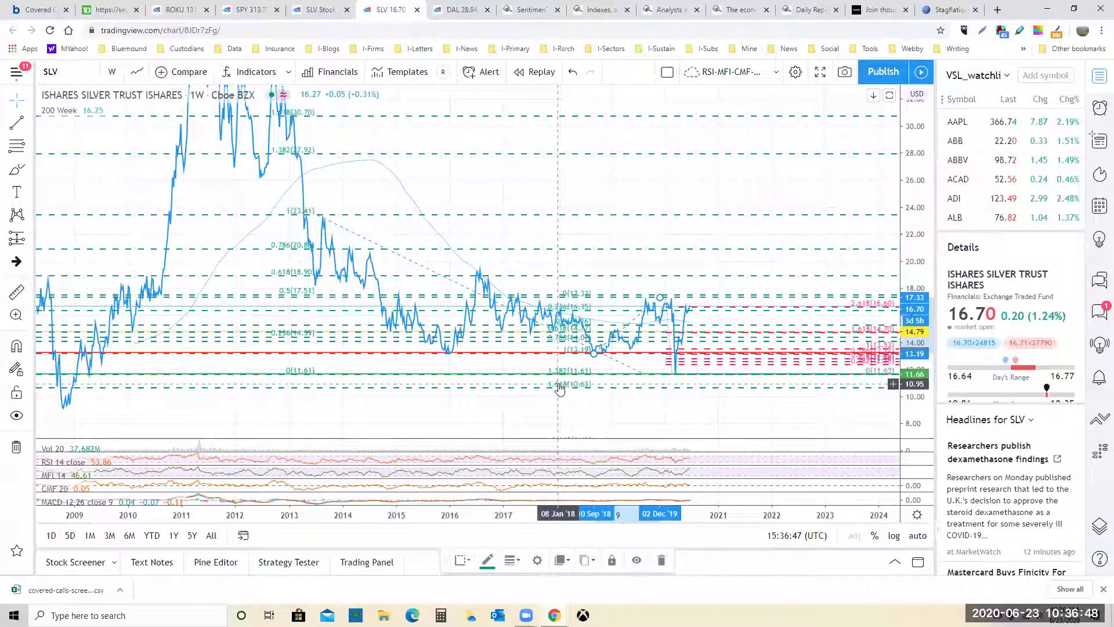
right_click(560, 389)
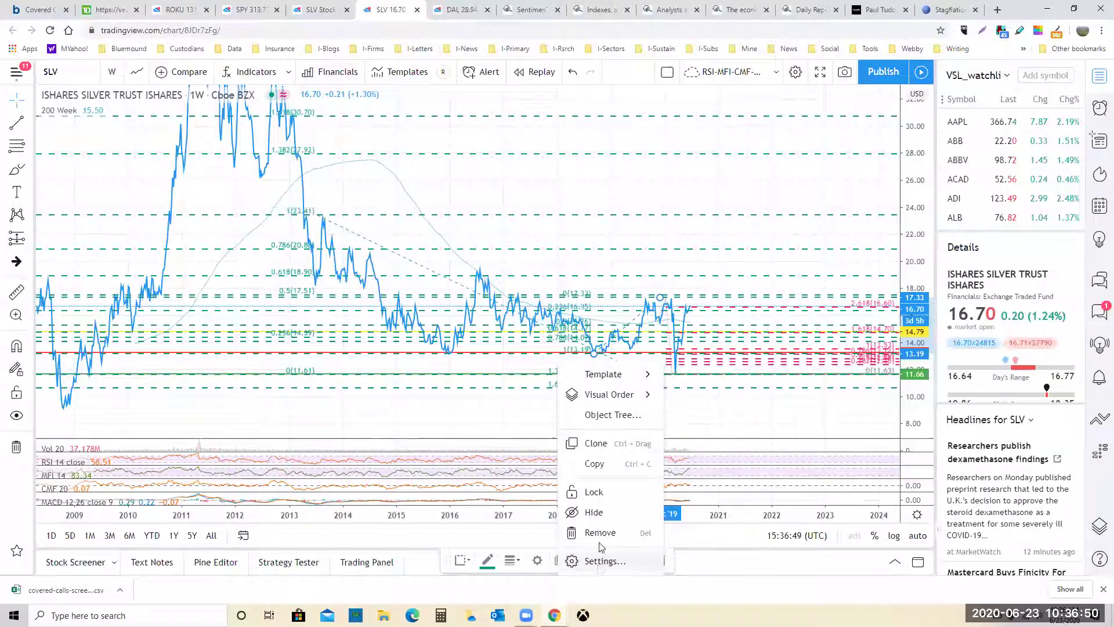
click(594, 560)
scroll(545, 460, down, 4)
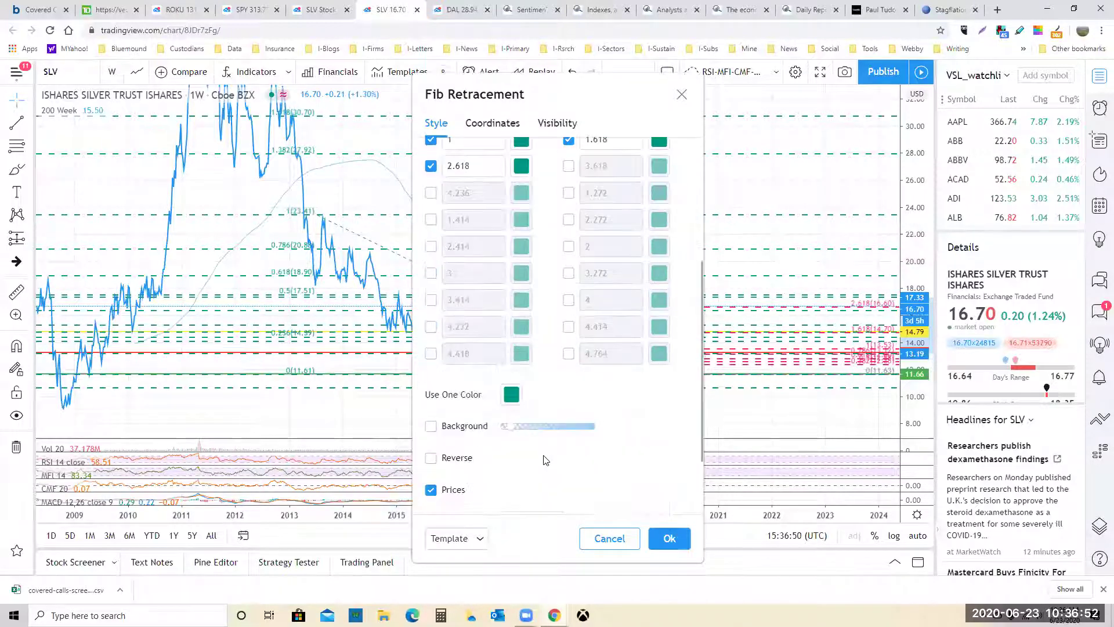
click(512, 394)
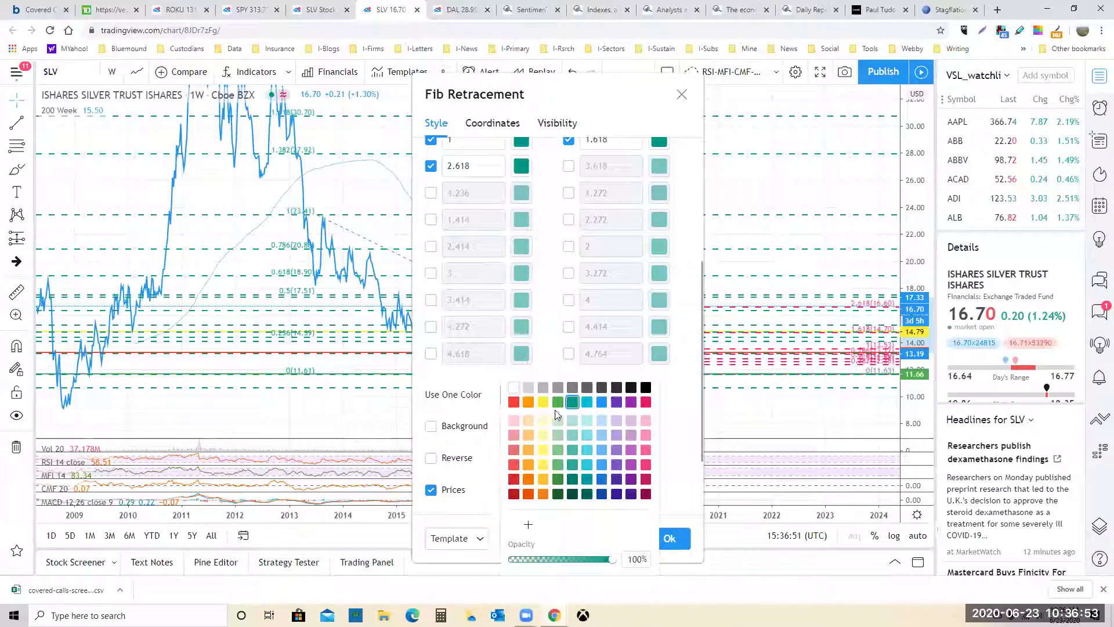
click(671, 538)
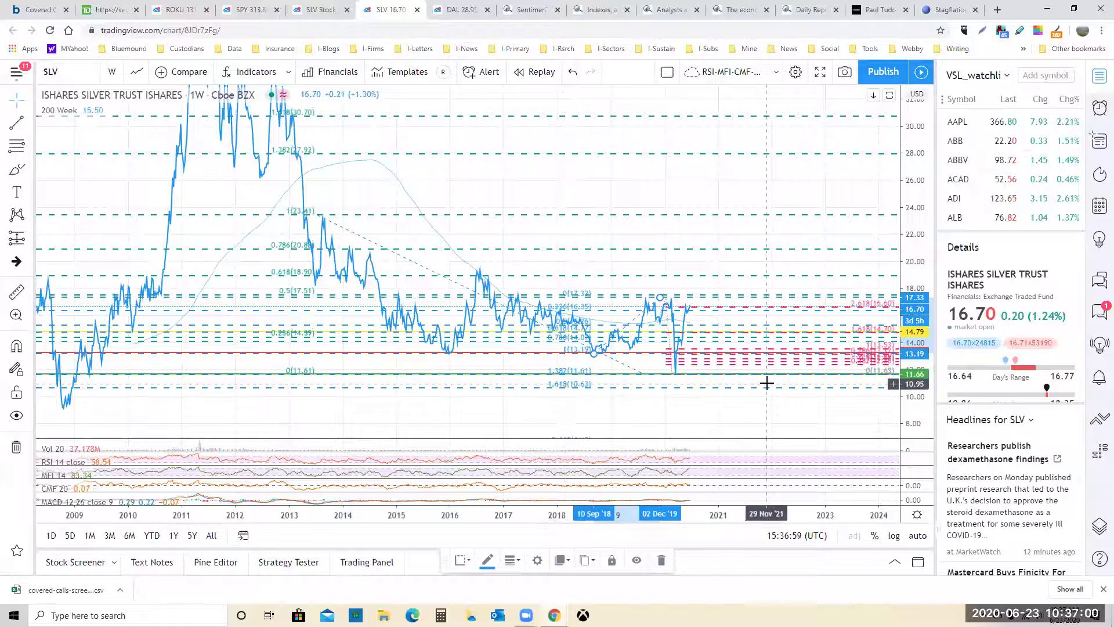
- Show one year of daily SLV prices and rescale the price axis to roughly 10–21, including 11.61
scroll(766, 383, up, 4)
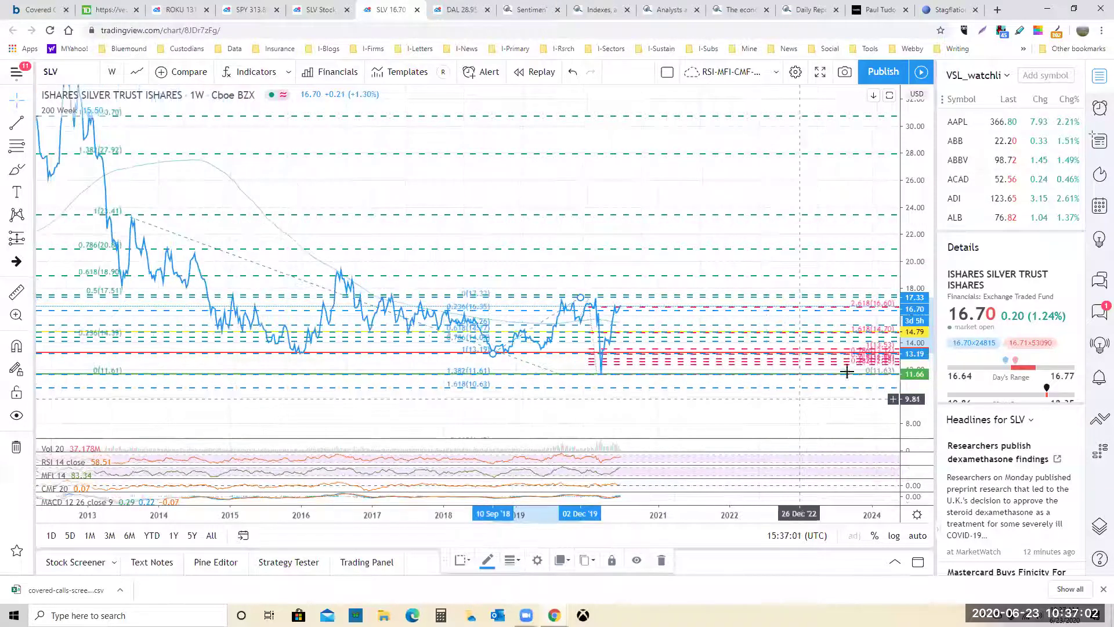
drag(917, 270, 919, 293)
double_click(920, 293)
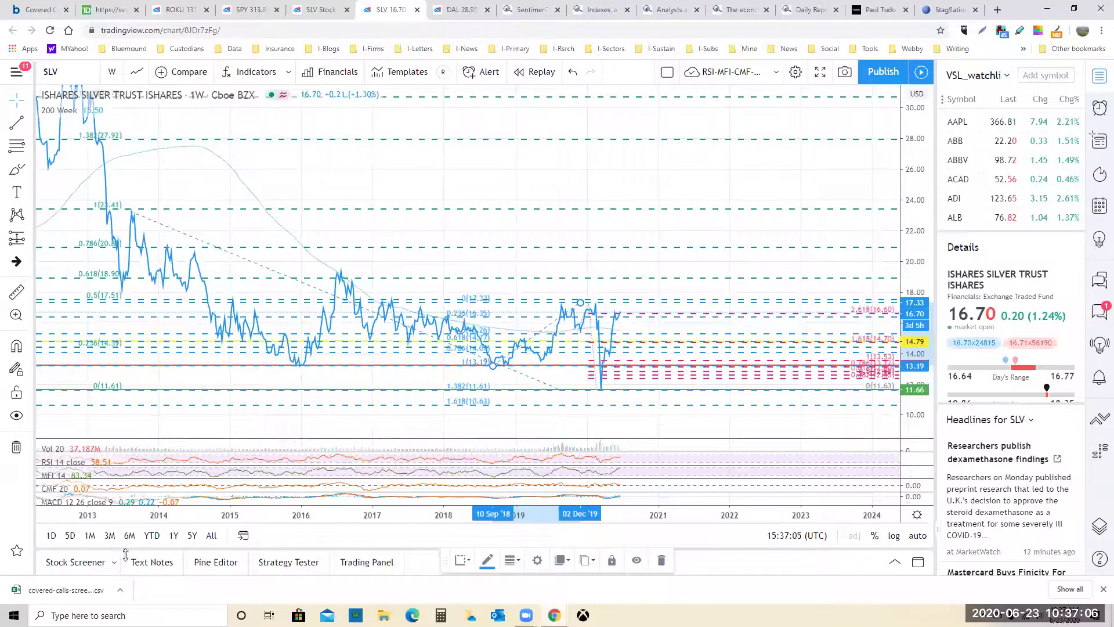
click(174, 535)
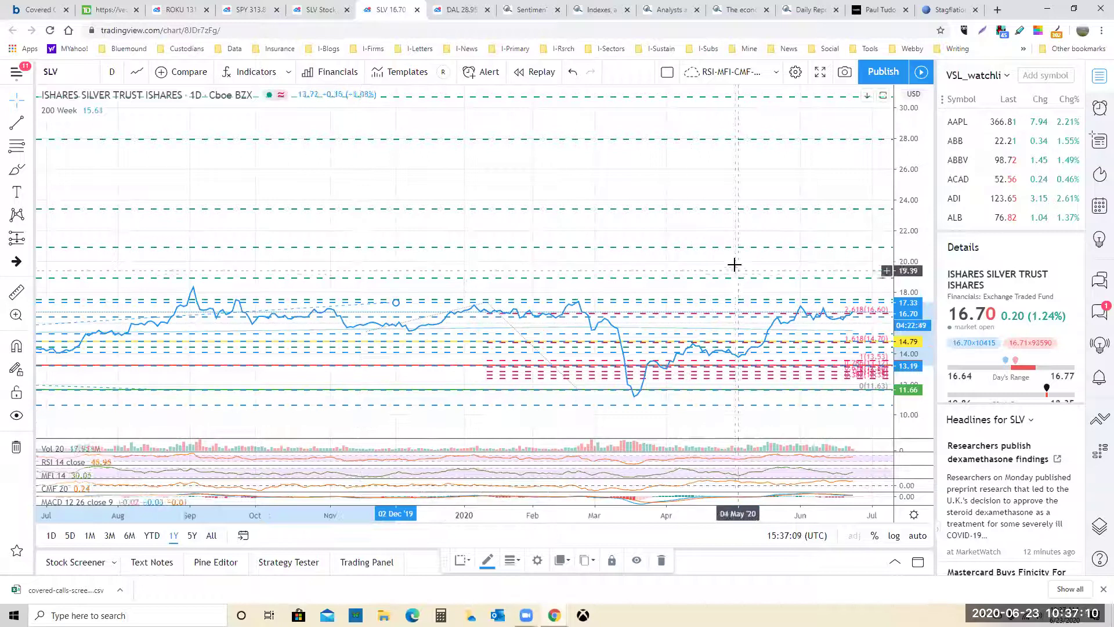
drag(704, 259, 600, 273)
scroll(625, 301, down, 2)
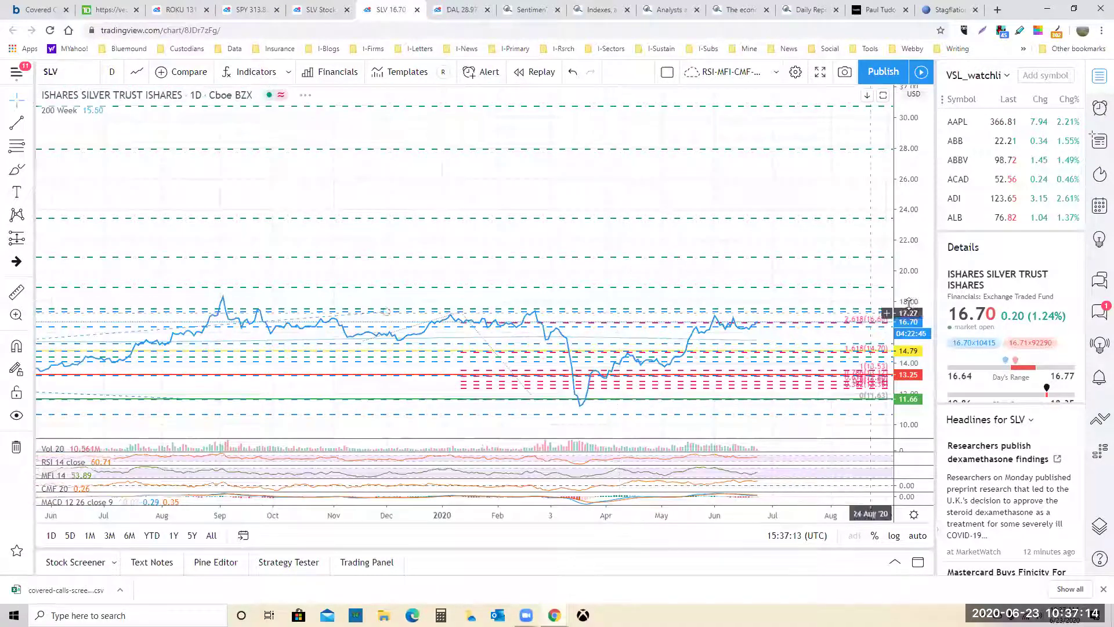
drag(914, 303, 865, 250)
drag(754, 238, 742, 141)
drag(917, 359, 917, 278)
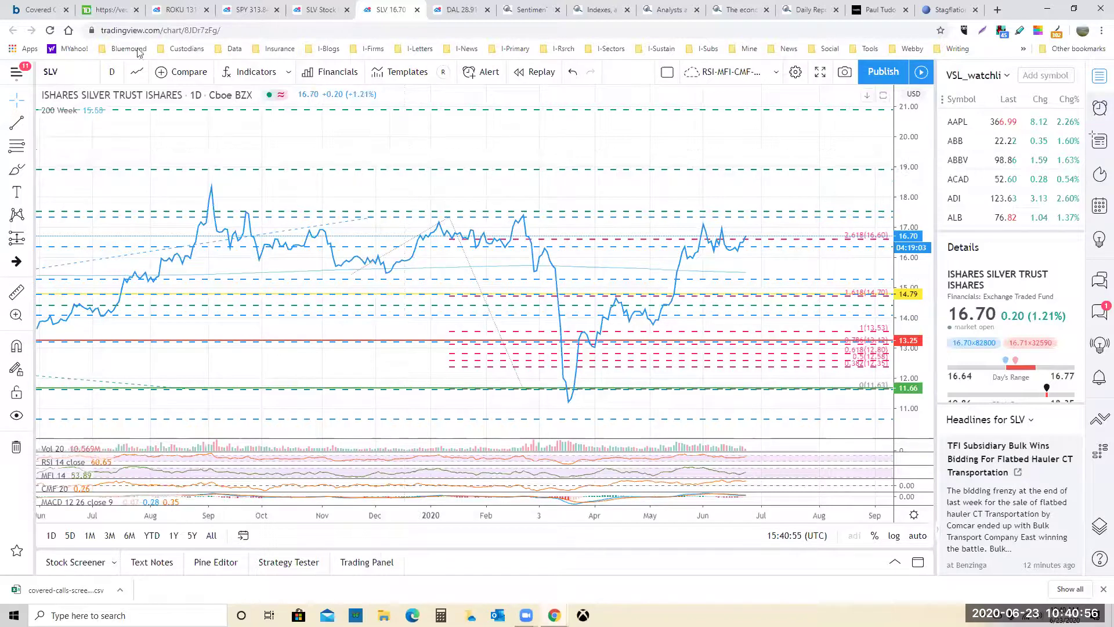
- Scroll the Barchart covered calls table up to the GLD rows and mark the 170.00 and 165.00 strikes
click(36, 11)
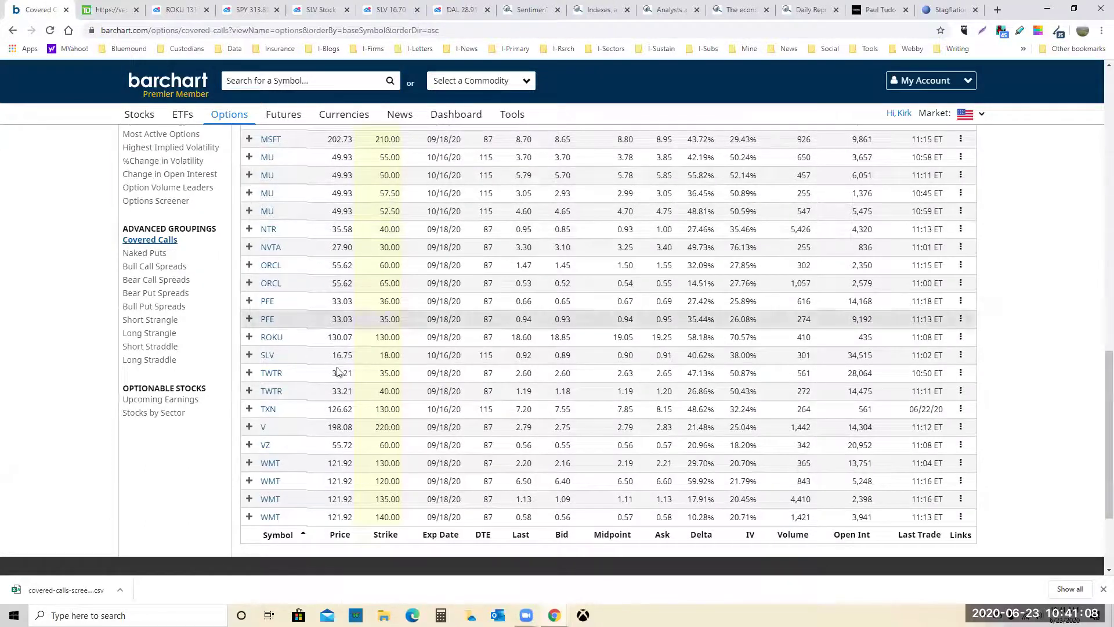
scroll(313, 394, up, 5)
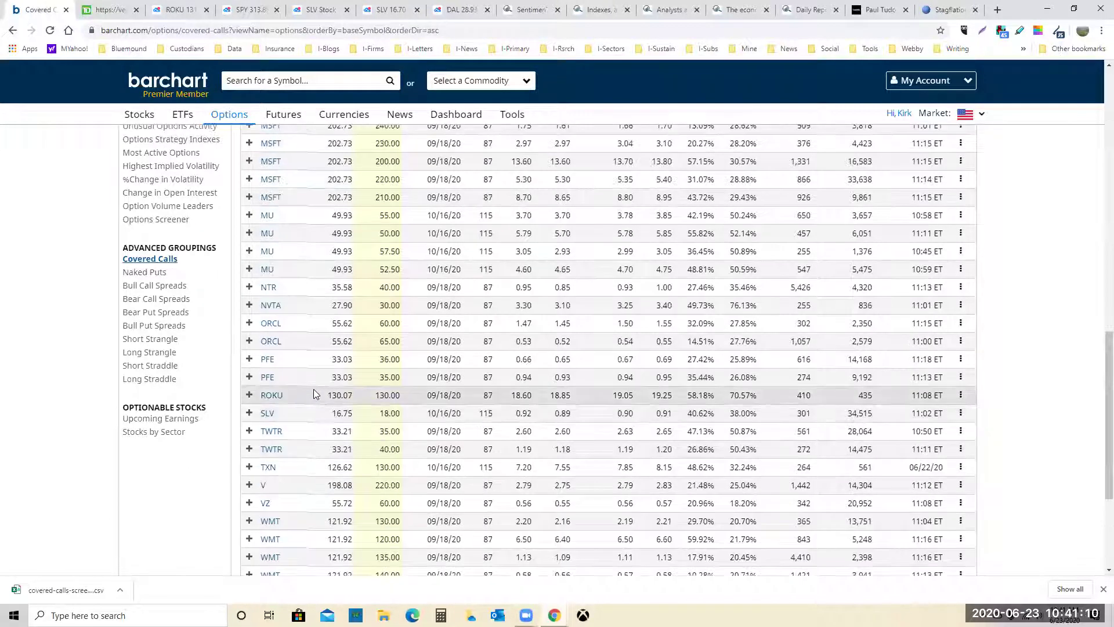
scroll(313, 394, up, 2)
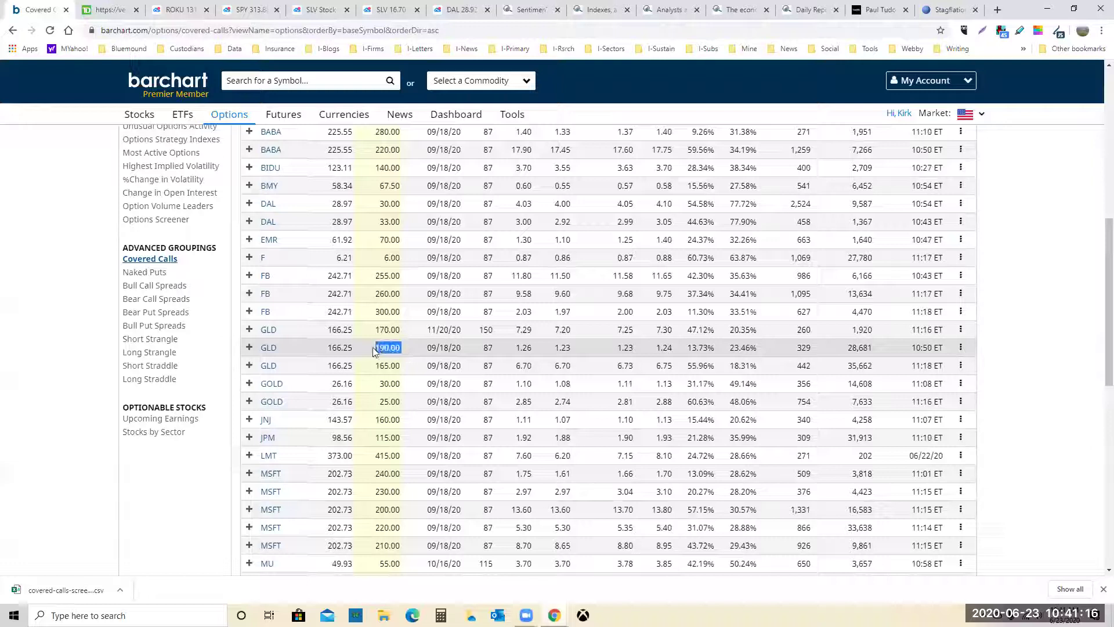
drag(413, 329, 388, 326)
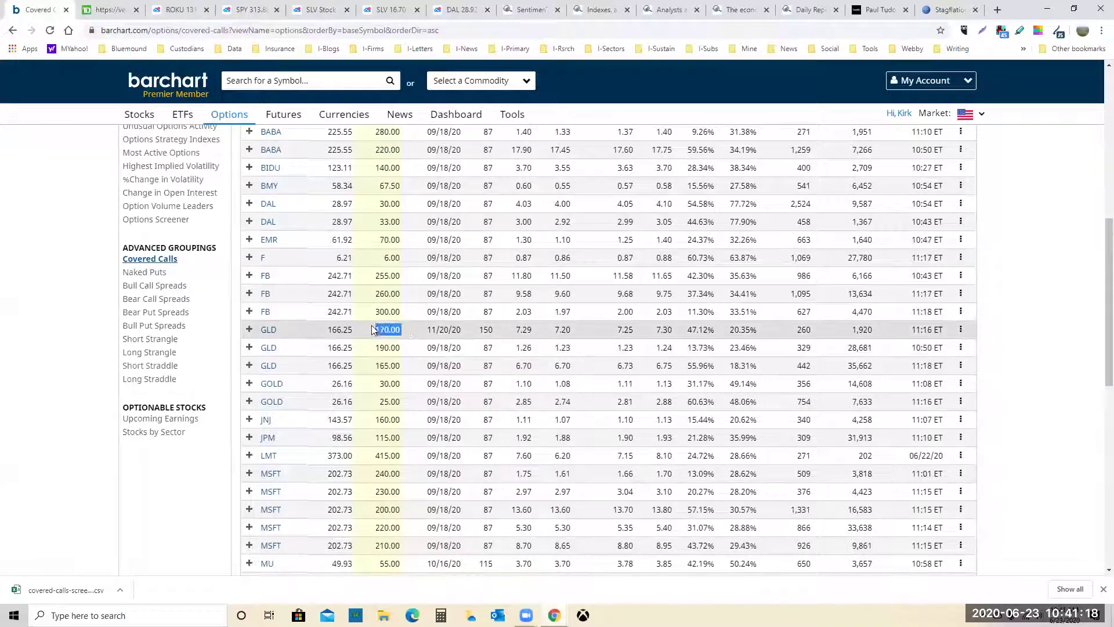
drag(408, 367, 397, 366)
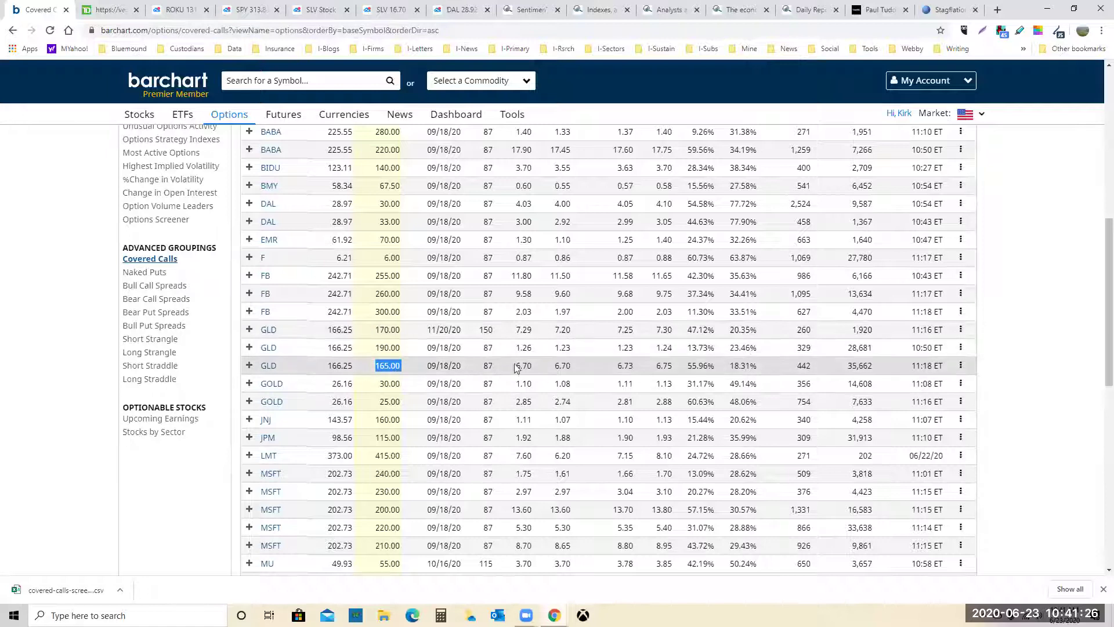
- Search GLD from the SLV overview page to load the SPDR Gold Trust overview
click(321, 10)
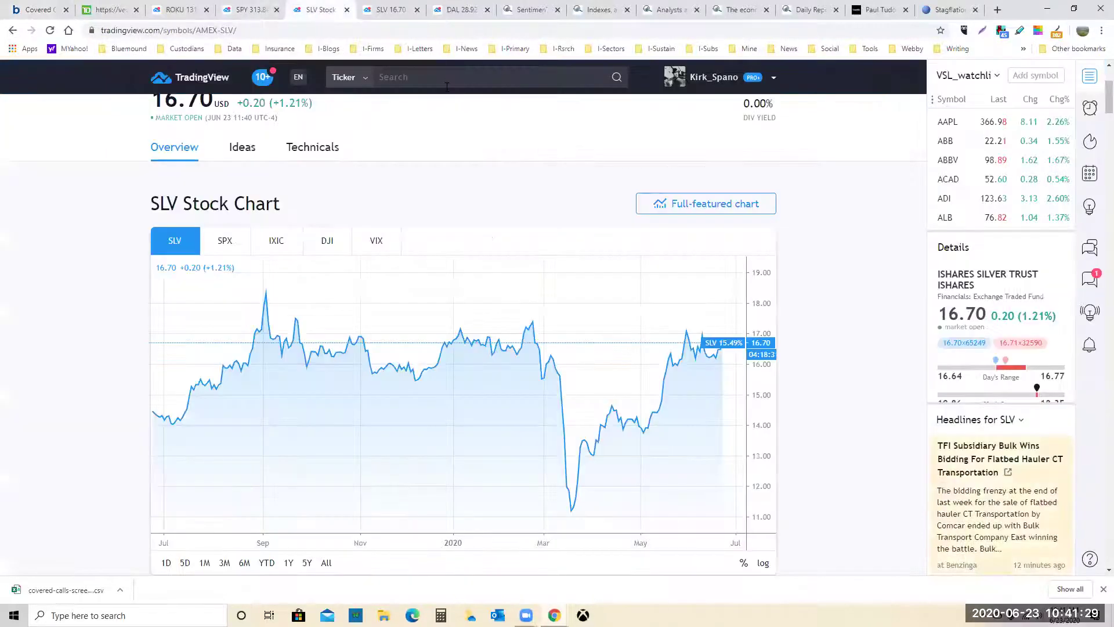
click(400, 71)
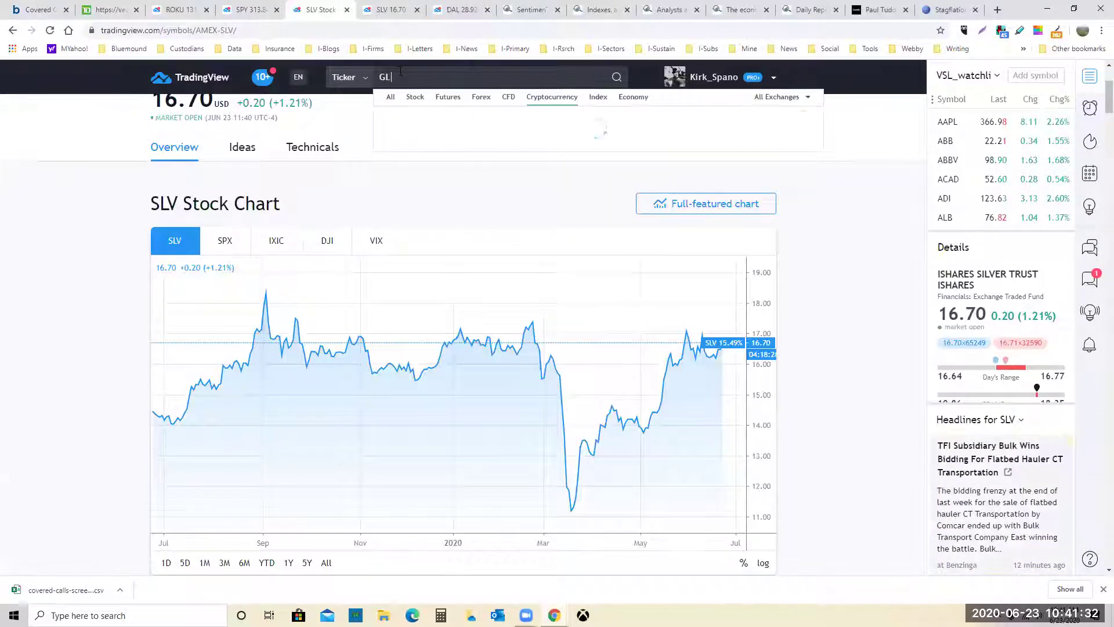
text(GLD)
key(Return)
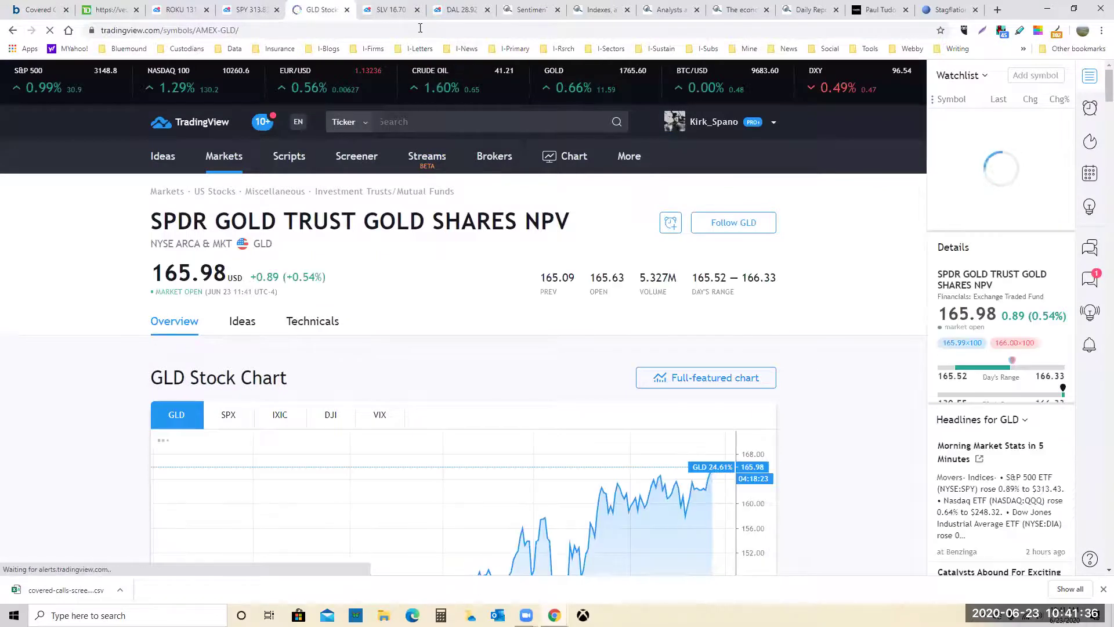
- Briefly open GLD in the full charting view, then close that extra chart tab
key(ctrl+Tab)
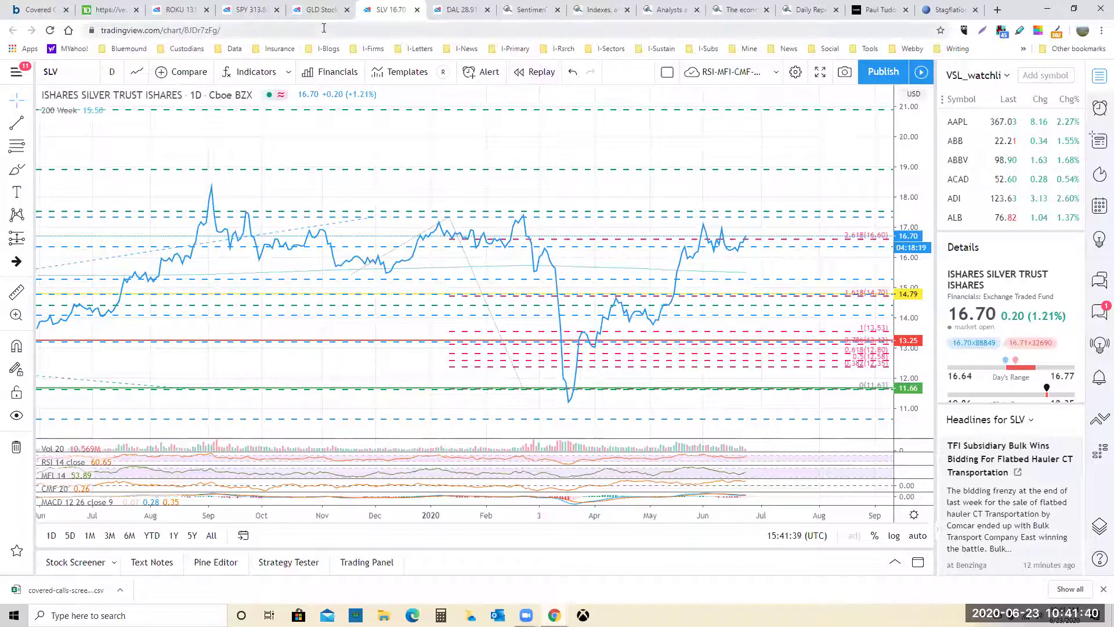
click(323, 10)
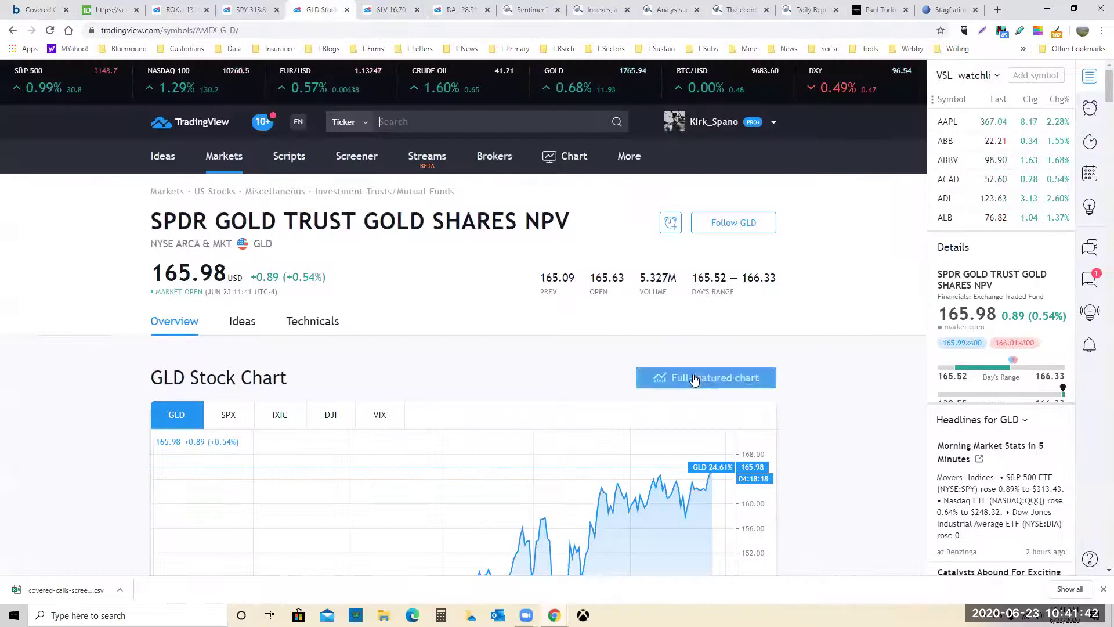
click(694, 378)
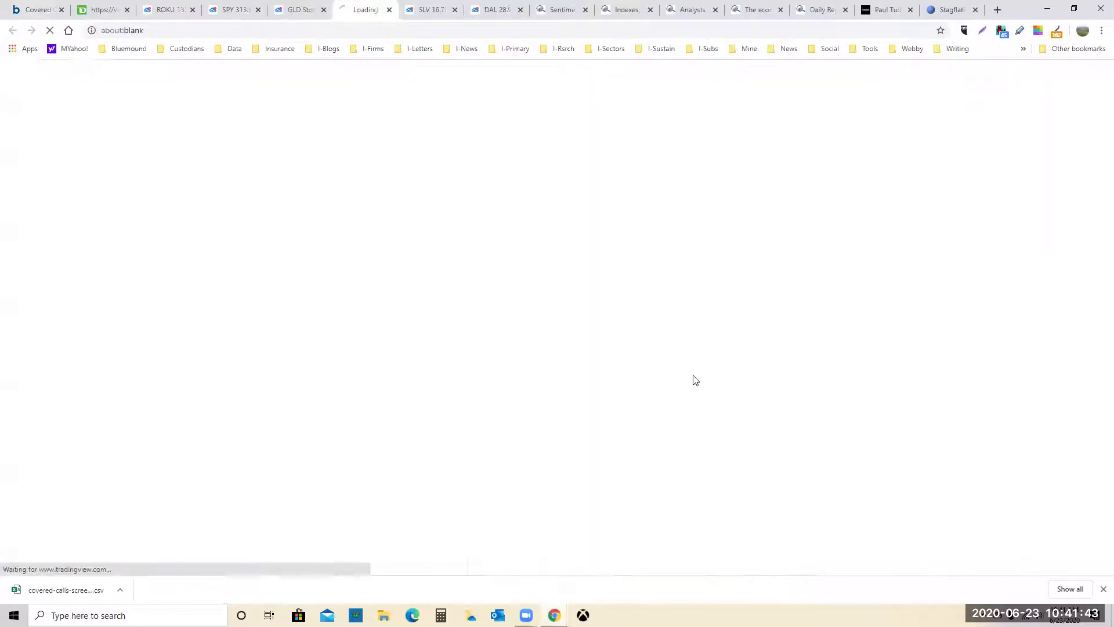
click(390, 10)
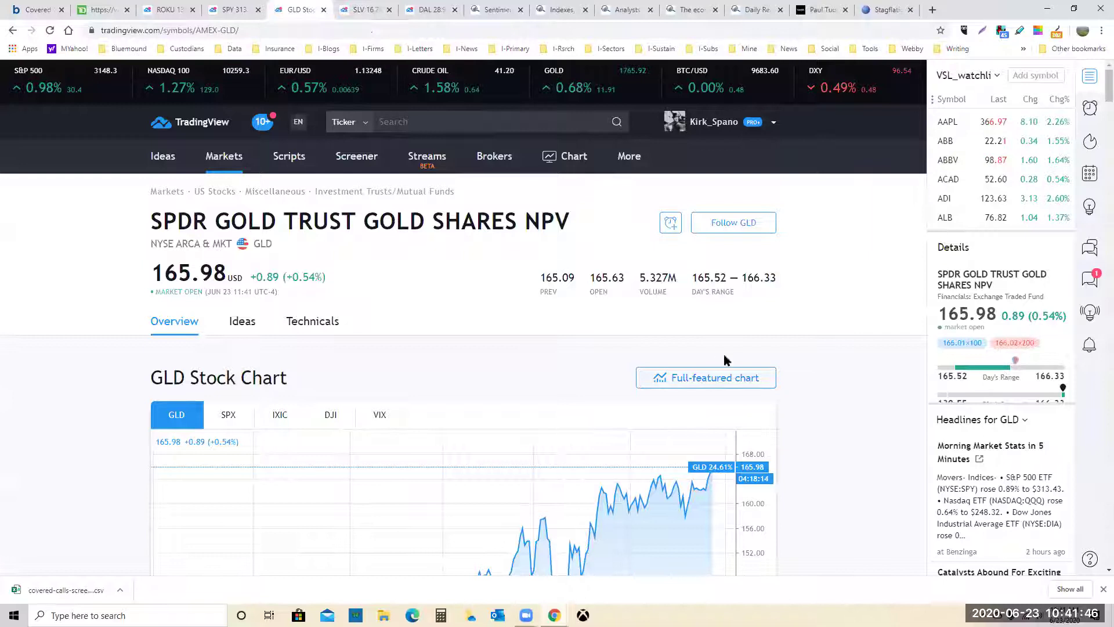
- Open GLD's full-featured daily chart with its Fib levels and frame prices from about 110 to 185
click(729, 378)
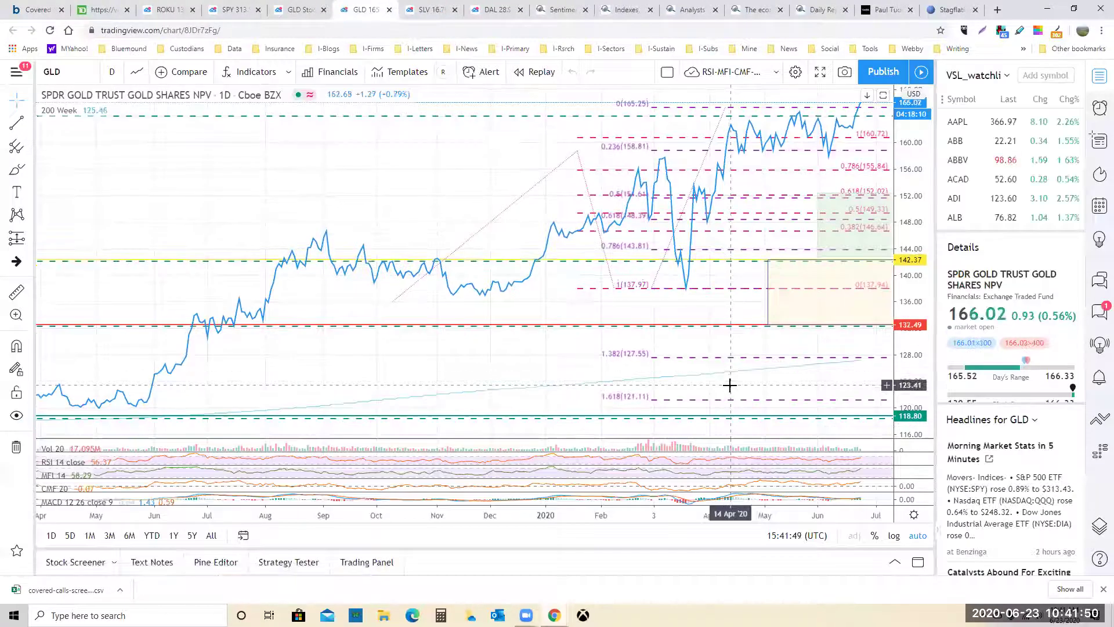
drag(517, 351, 430, 350)
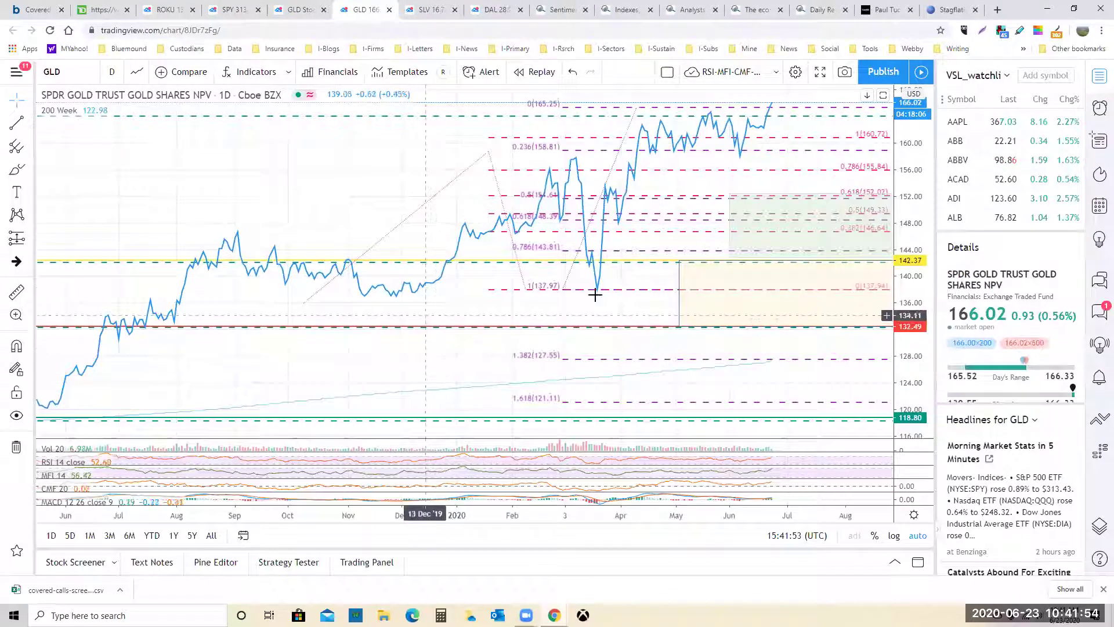
drag(930, 235, 926, 319)
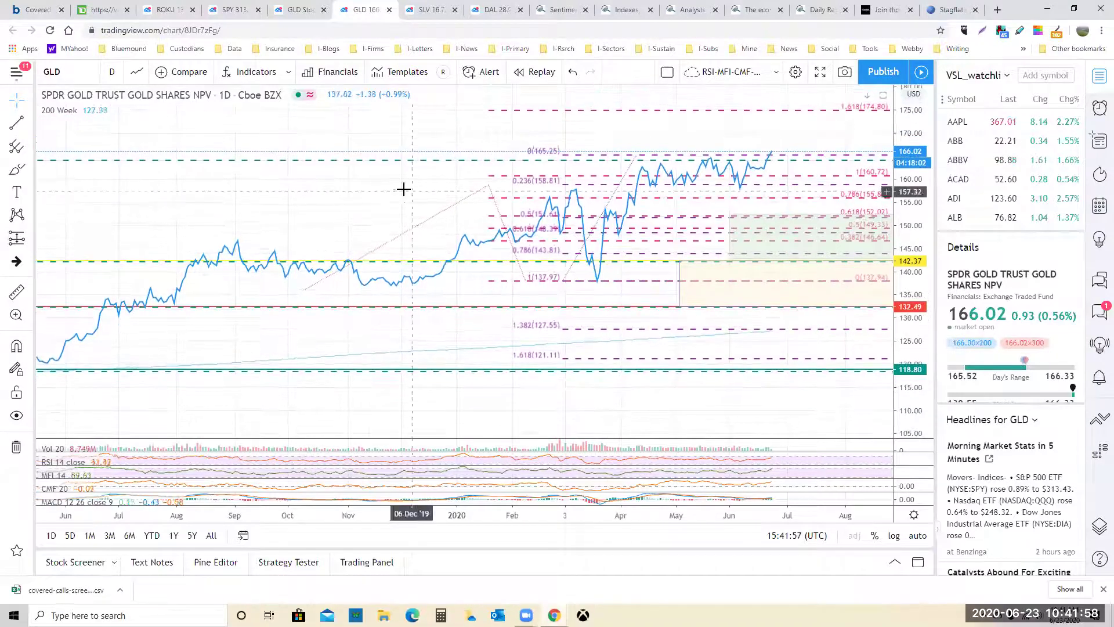
drag(376, 191, 373, 254)
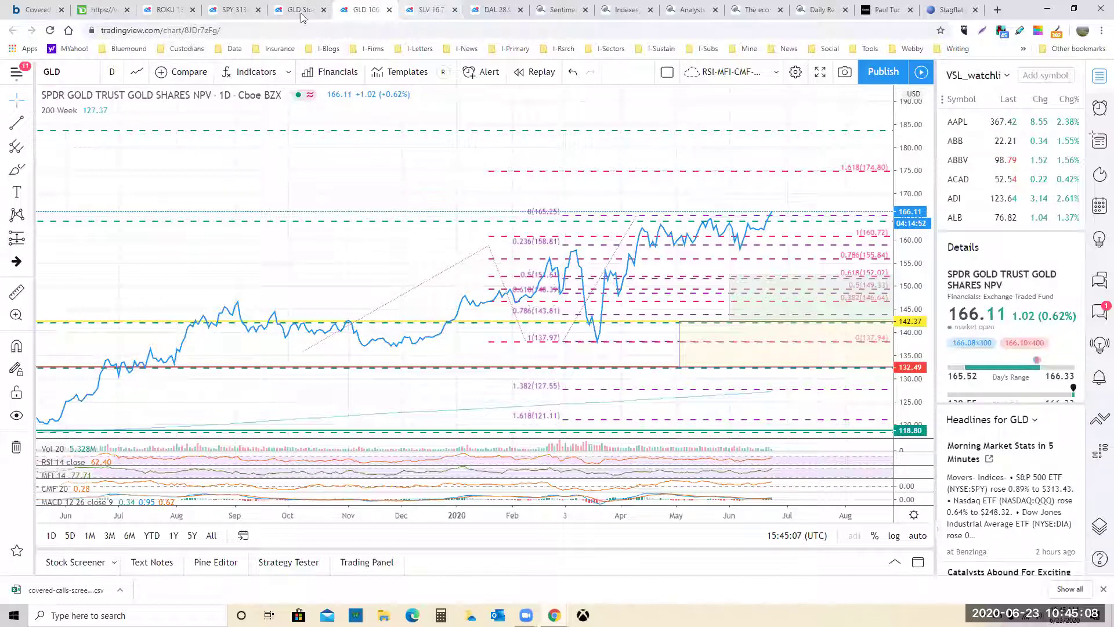
- In the Barchart covered-calls list, highlight the 7.29 price of GLD's 170.00 call expiring 11/20/20
click(38, 9)
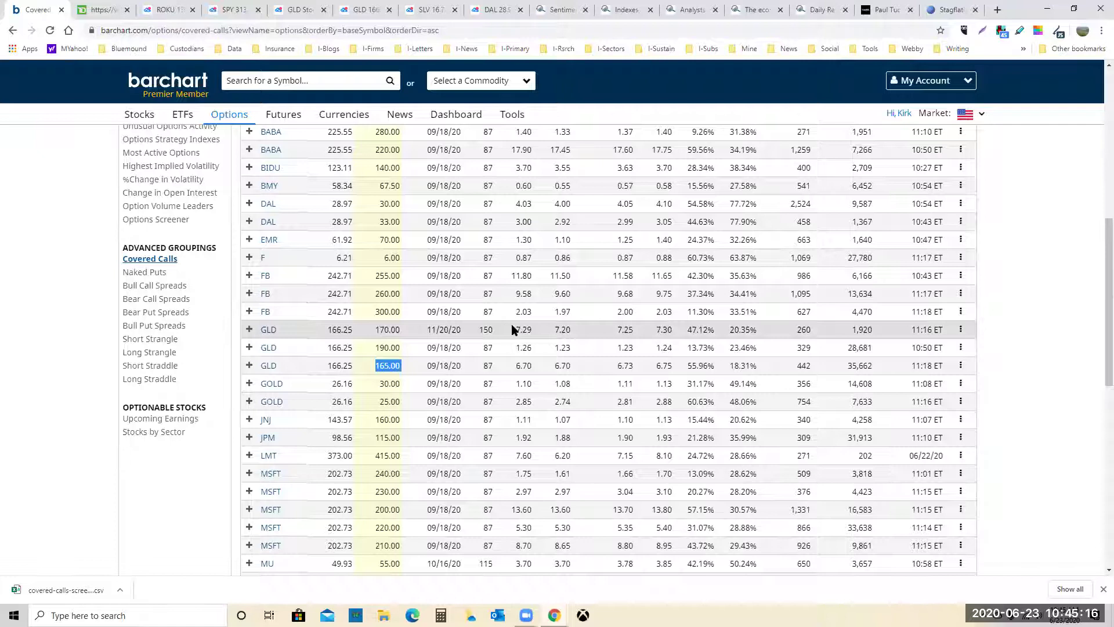
drag(514, 331, 535, 336)
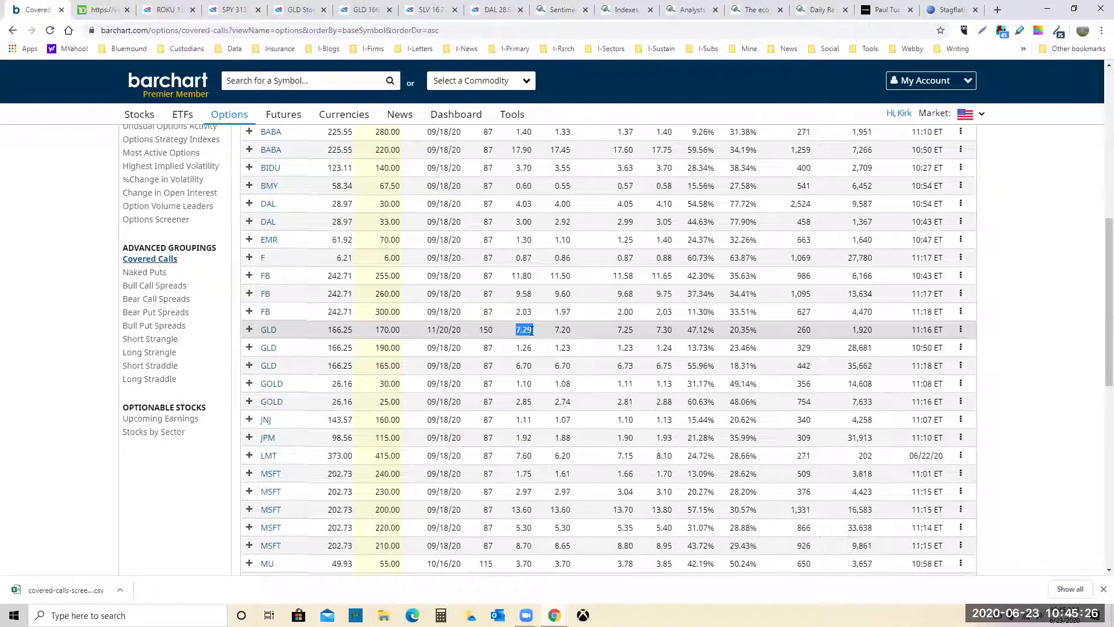
- Change the GLD chart's symbol to GOLD to chart CFDs on Gold daily
click(302, 14)
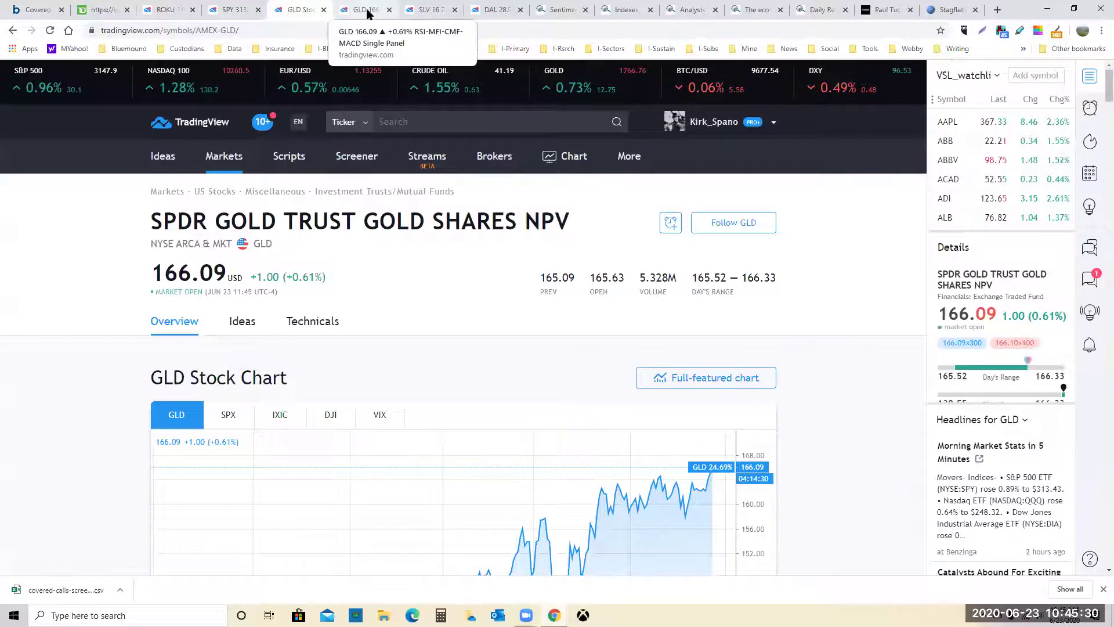
click(367, 14)
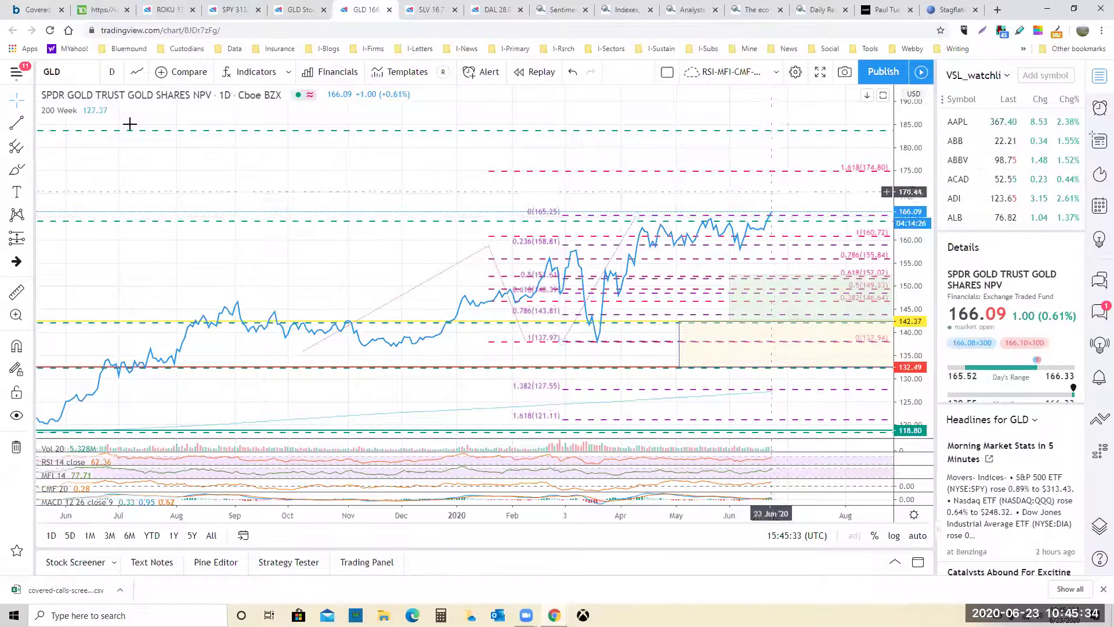
click(89, 71)
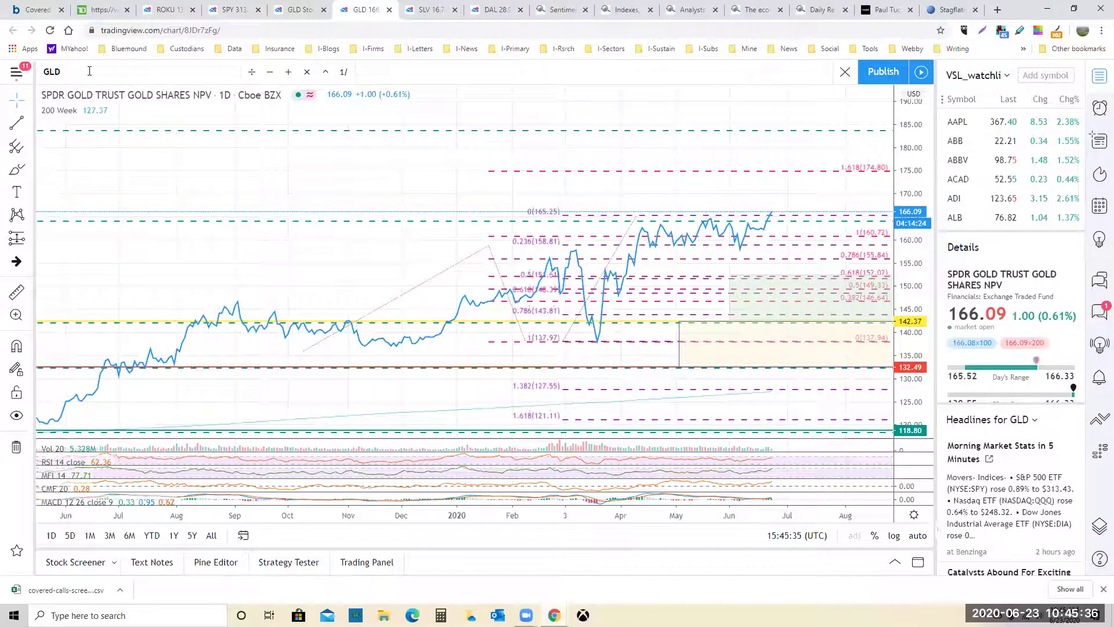
text(GOLD)
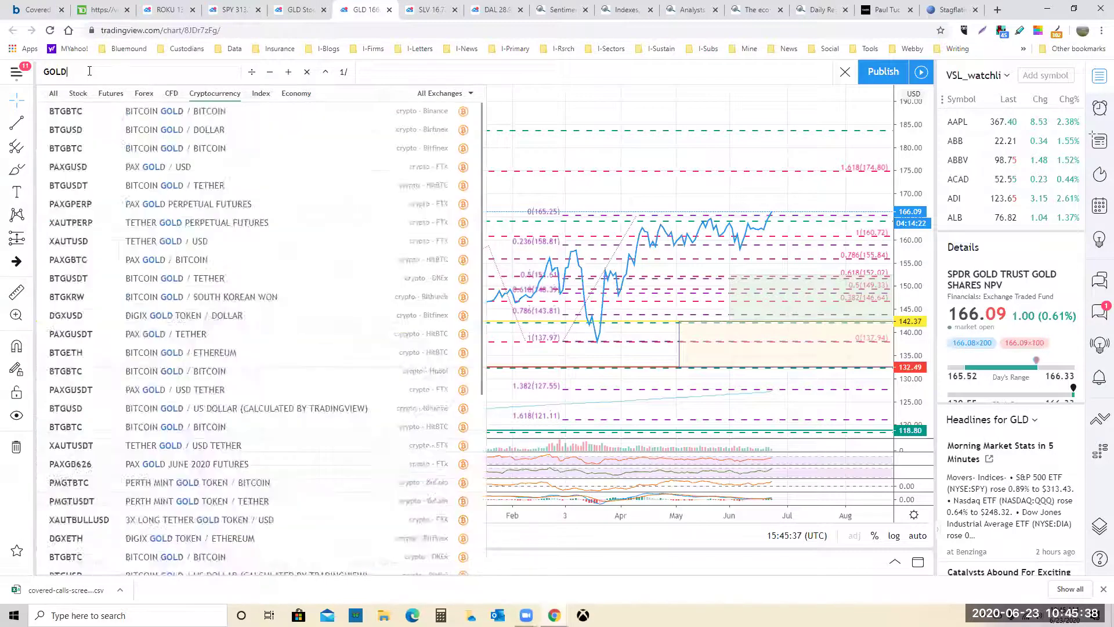
key(Return)
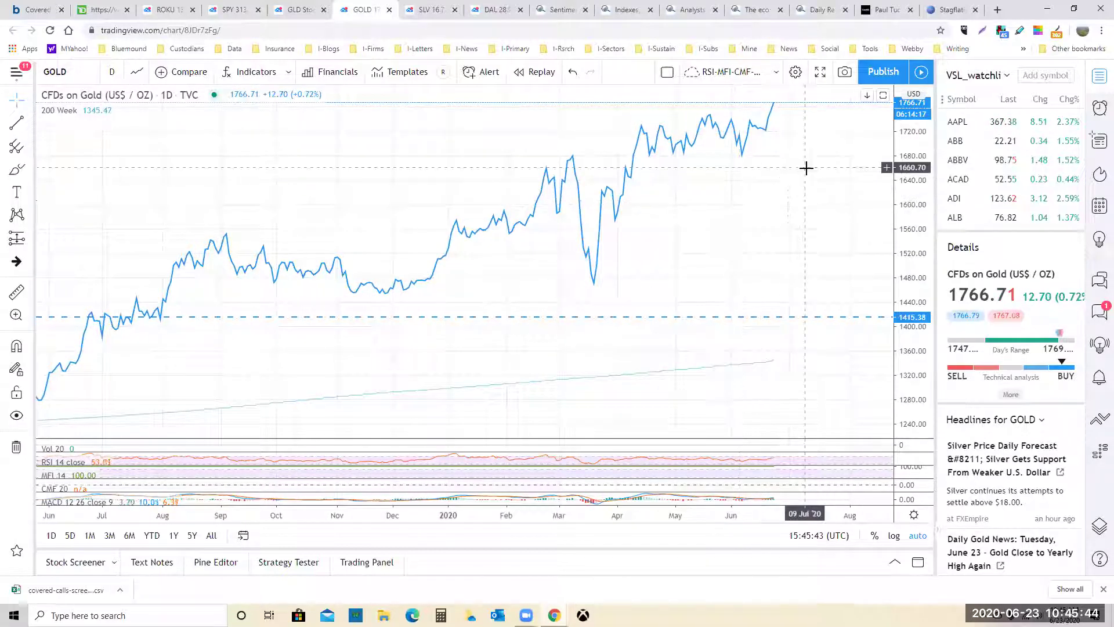
- Show gold's entire price history on monthly bars from 2000, leaving empty space on the right
scroll(715, 238, down, 3)
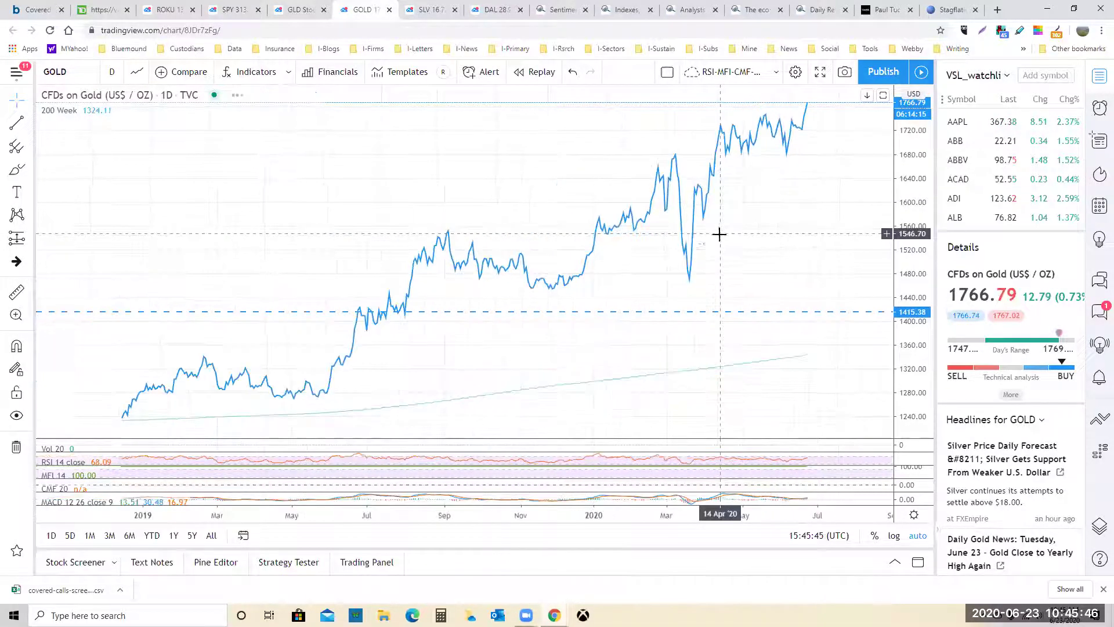
click(192, 535)
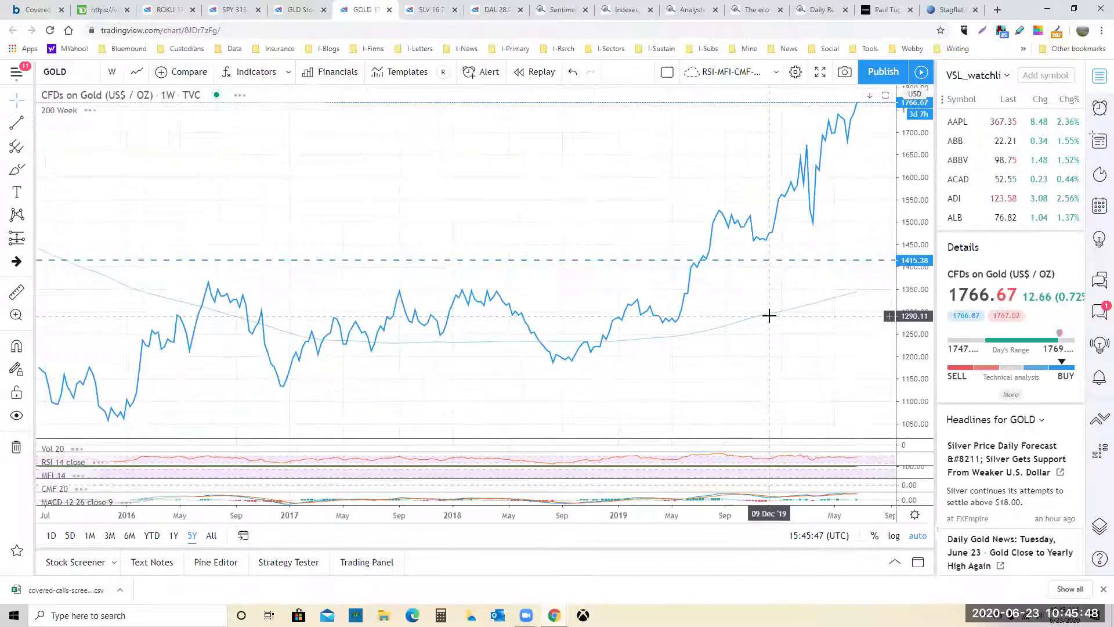
click(211, 535)
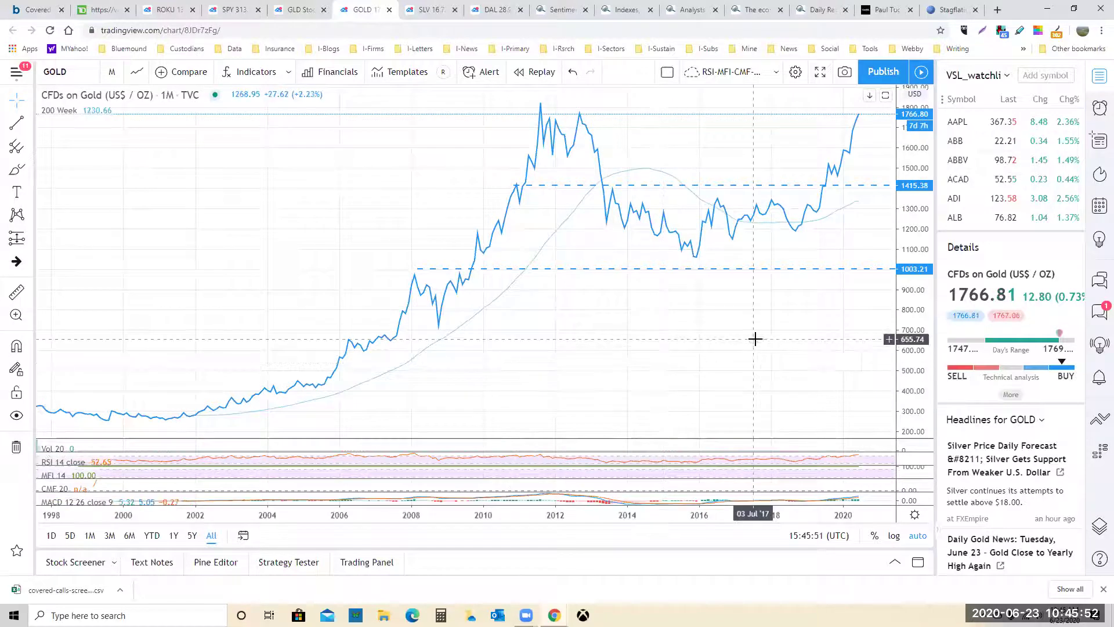
drag(755, 339, 567, 346)
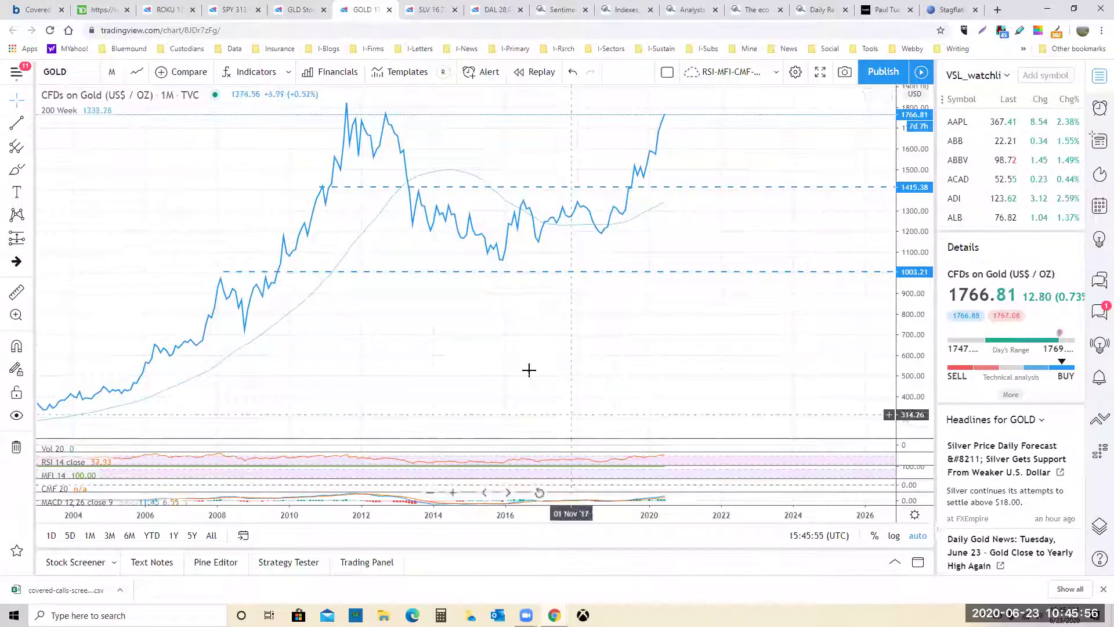
- Select the dashed horizontal rays near 1415.38 and 1003.21 to inspect them
click(684, 190)
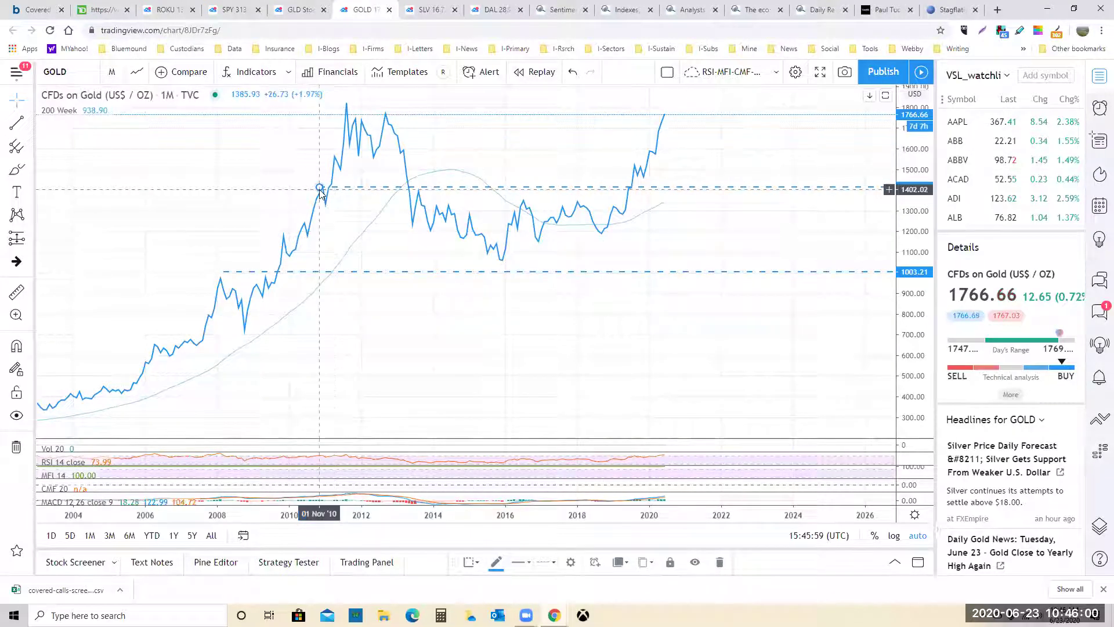
scroll(459, 258, down, 2)
scroll(459, 258, up, 2)
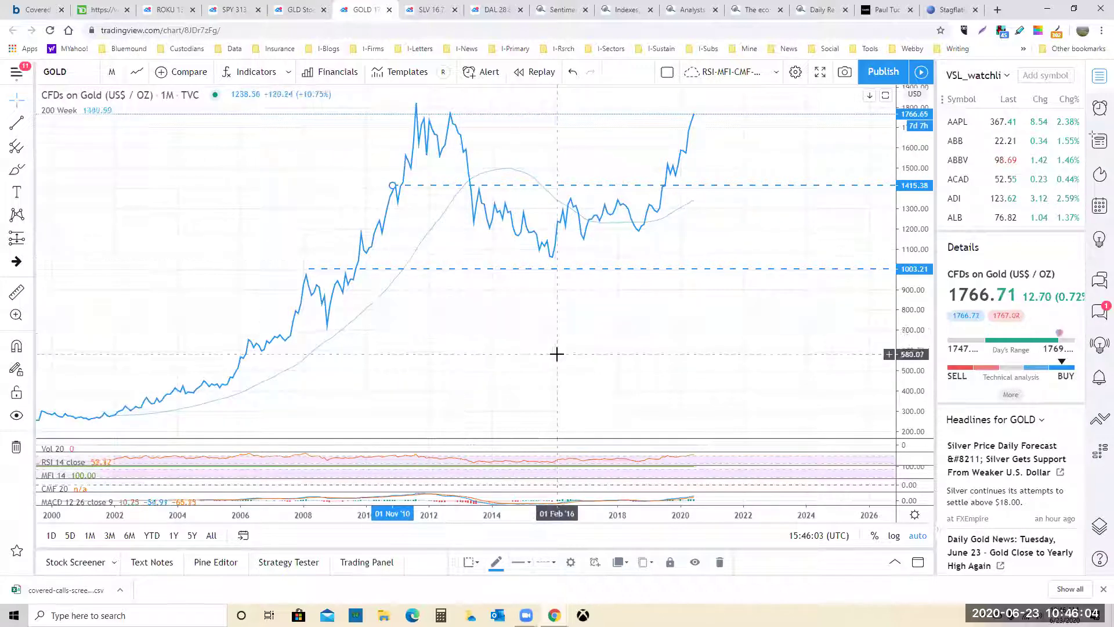
drag(460, 270, 460, 268)
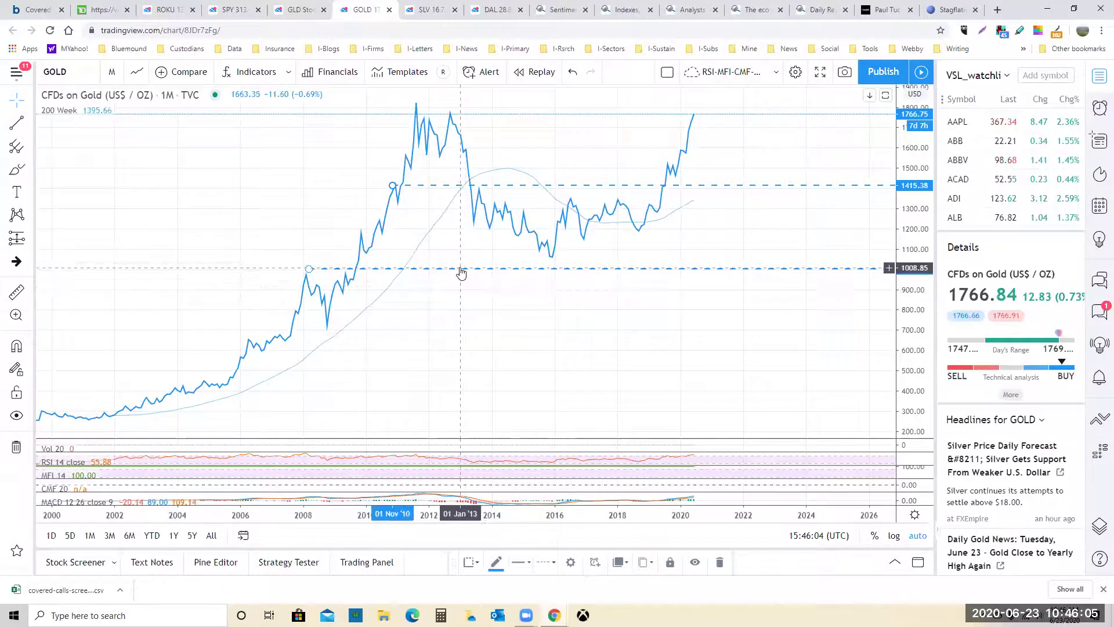
- Make the 1003.21 horizontal ray a solid teal line
right_click(406, 271)
click(444, 497)
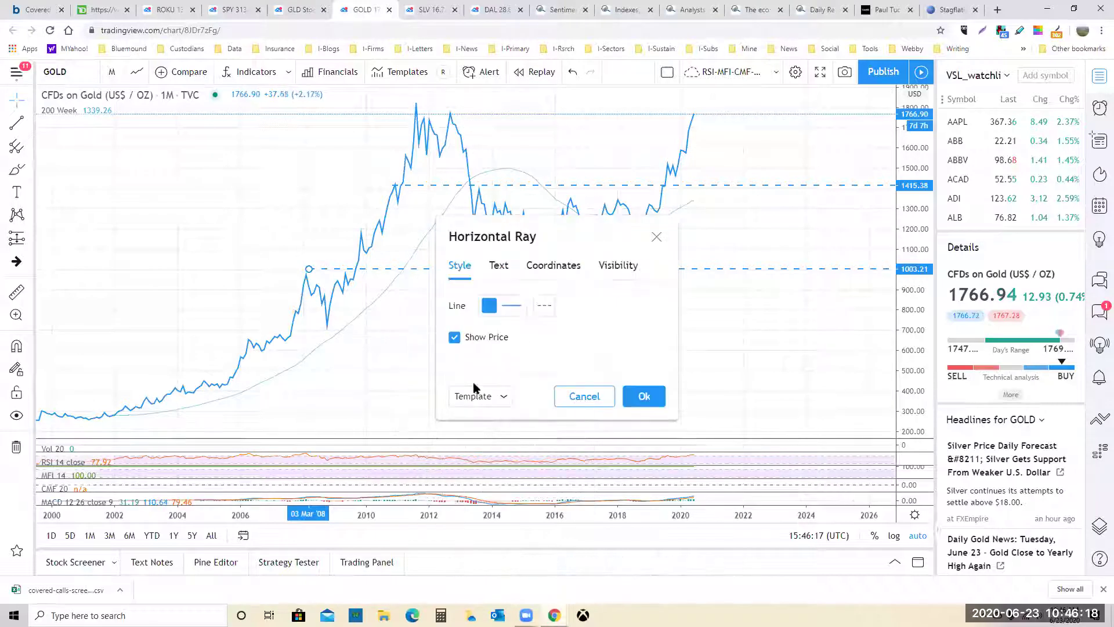
click(500, 305)
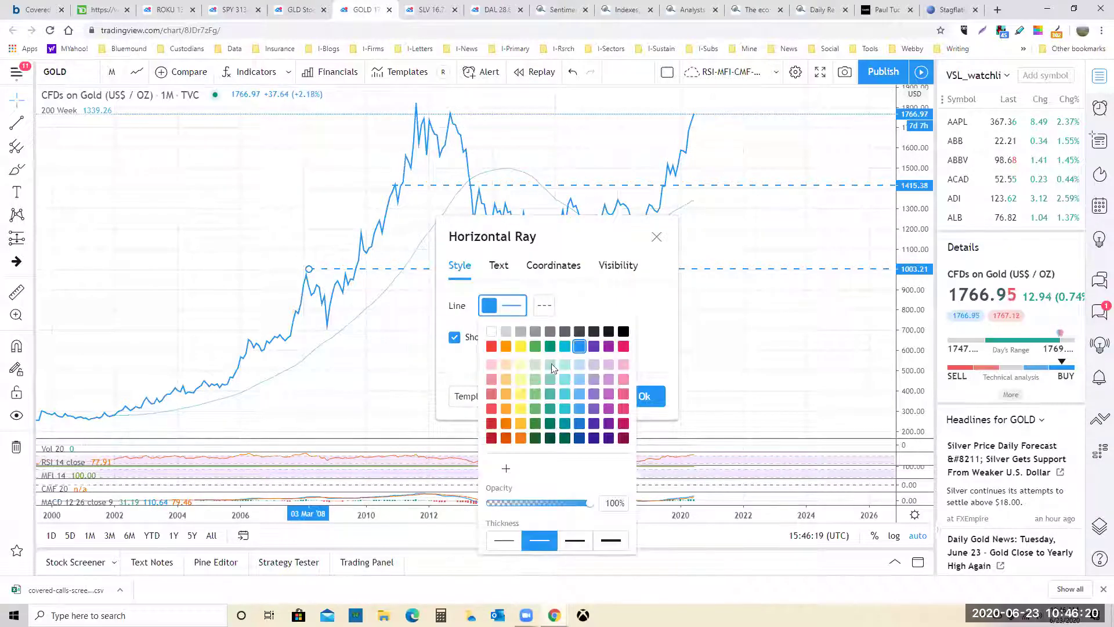
click(550, 346)
click(545, 306)
click(551, 329)
click(644, 396)
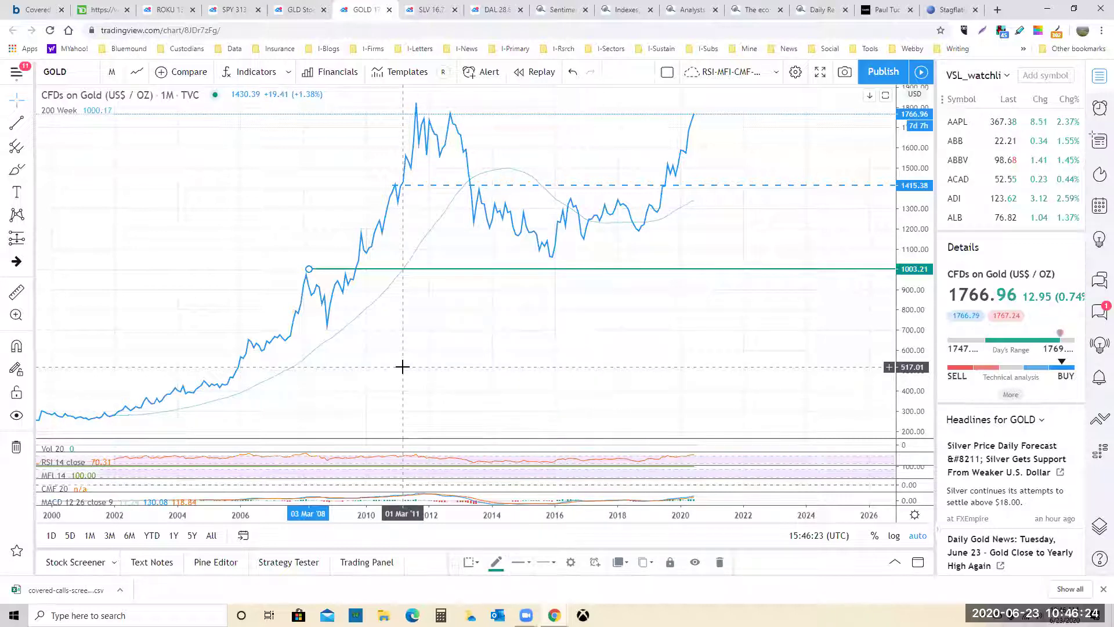
- Make the 1415.38 horizontal ray a solid red line
right_click(423, 185)
click(464, 413)
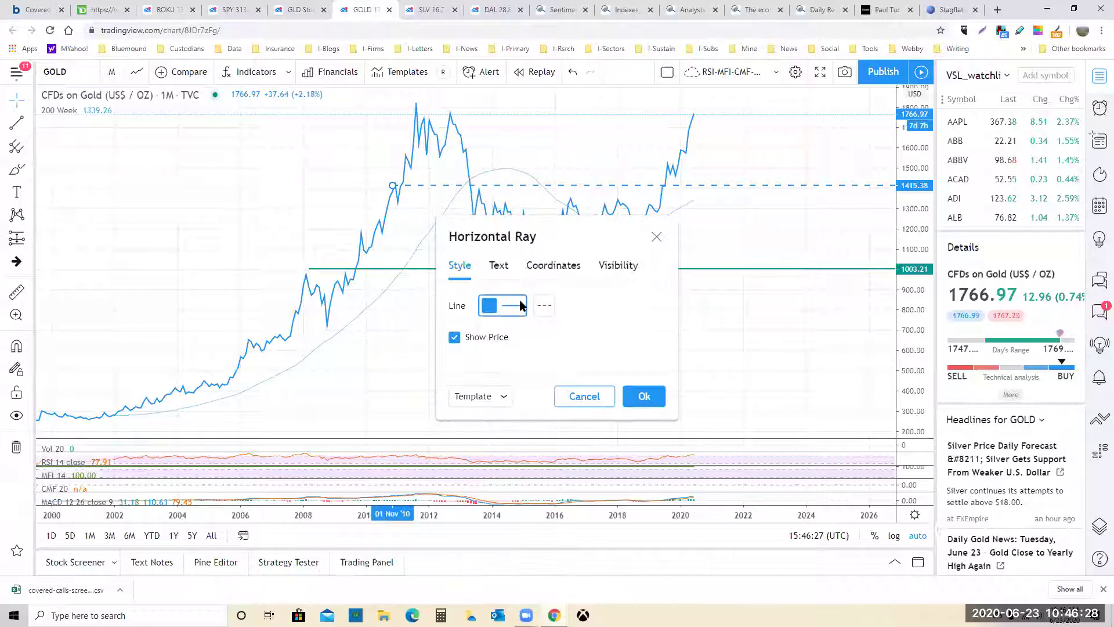
click(502, 305)
click(491, 346)
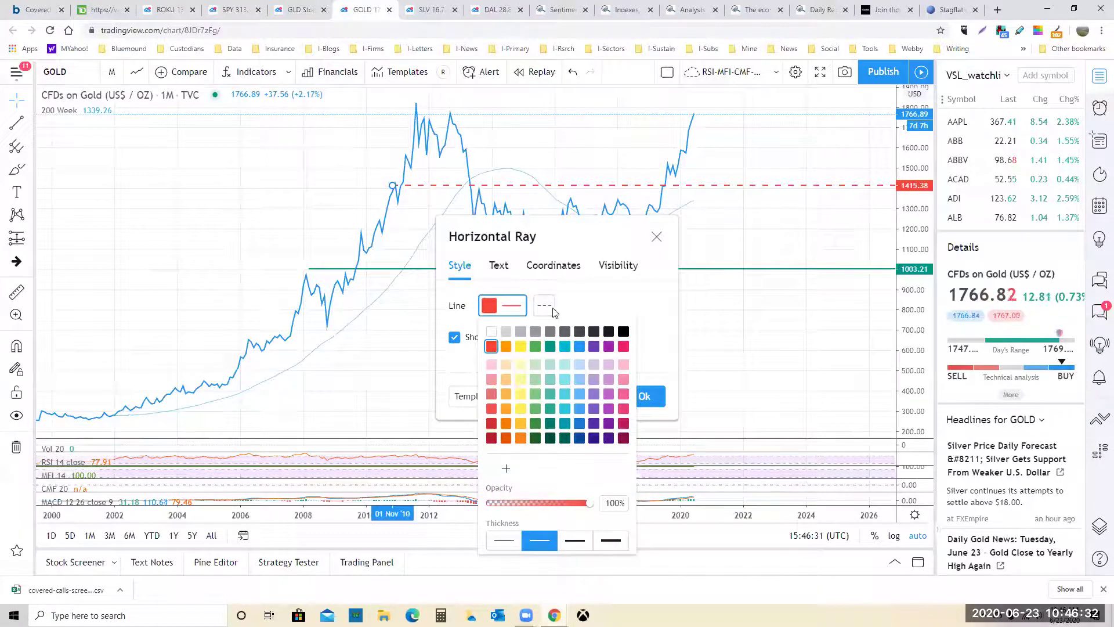
click(551, 310)
click(560, 329)
click(647, 395)
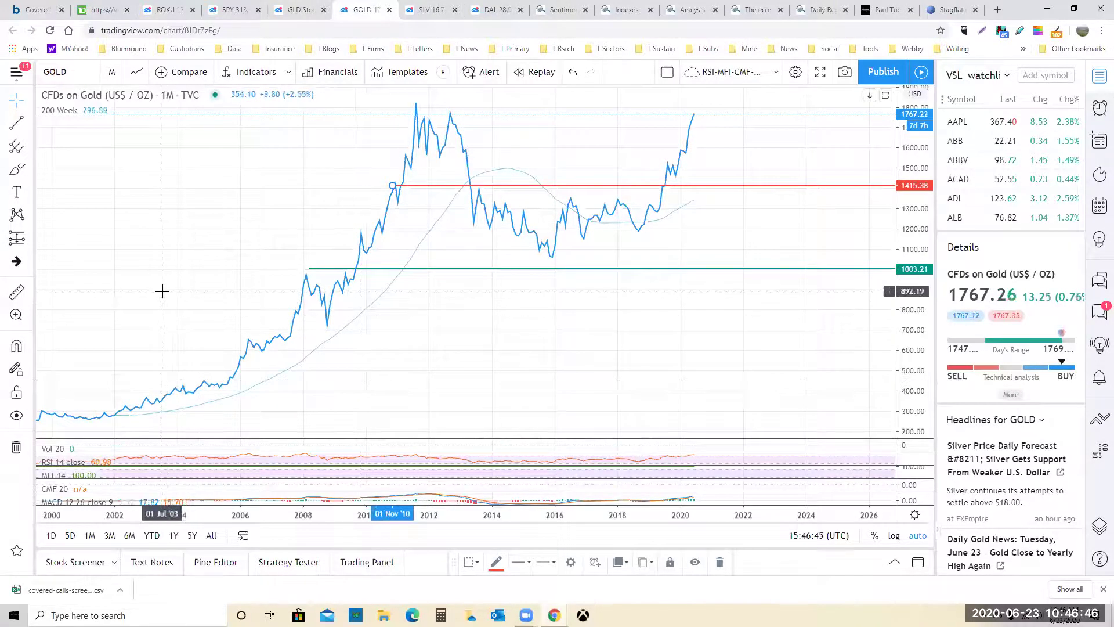
- Draw a Fib retracement from the 1828.58 2011 peak down to the 1052.99 low
click(30, 149)
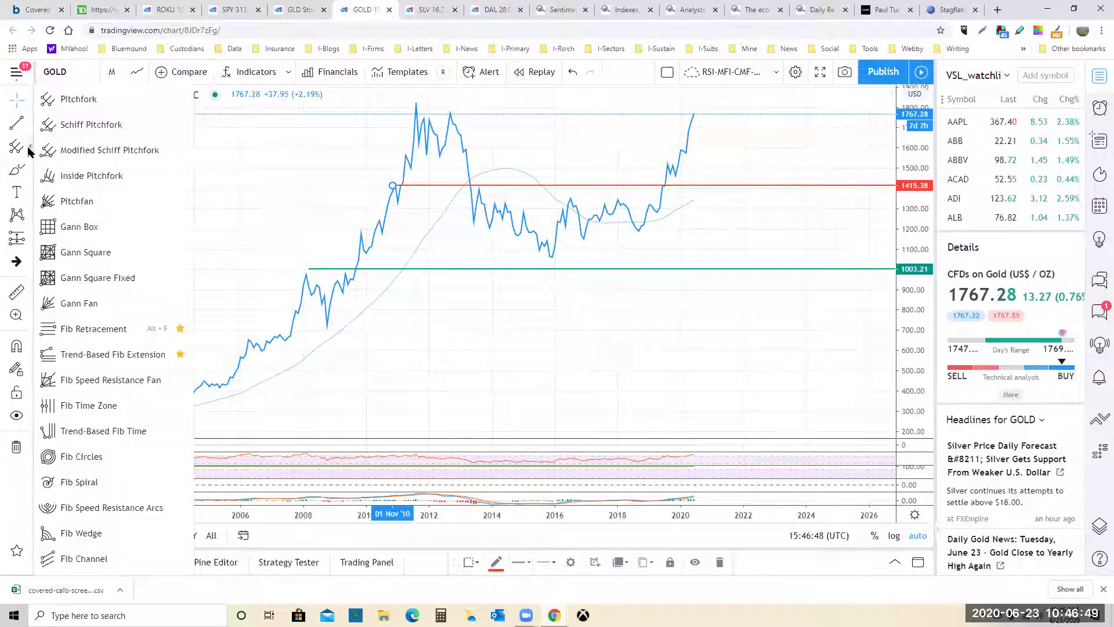
click(96, 329)
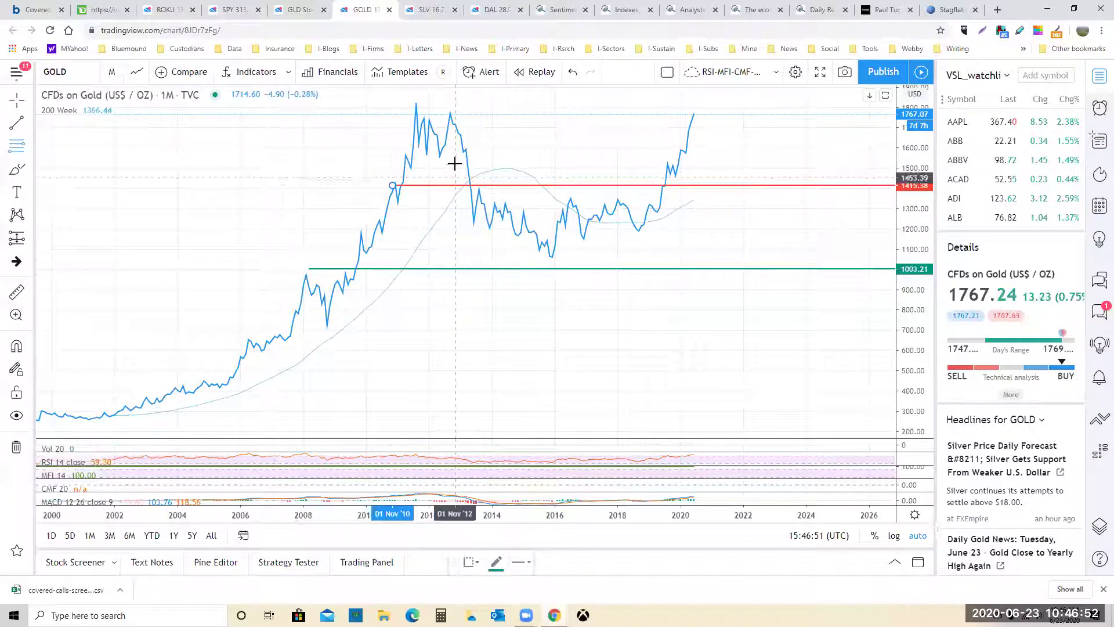
click(413, 102)
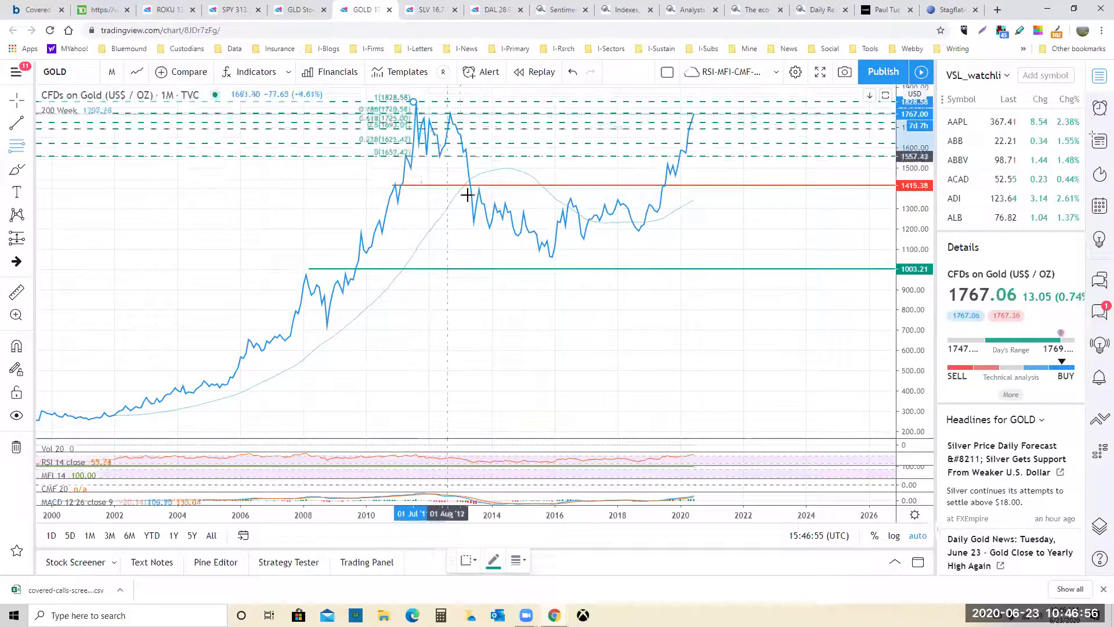
click(516, 259)
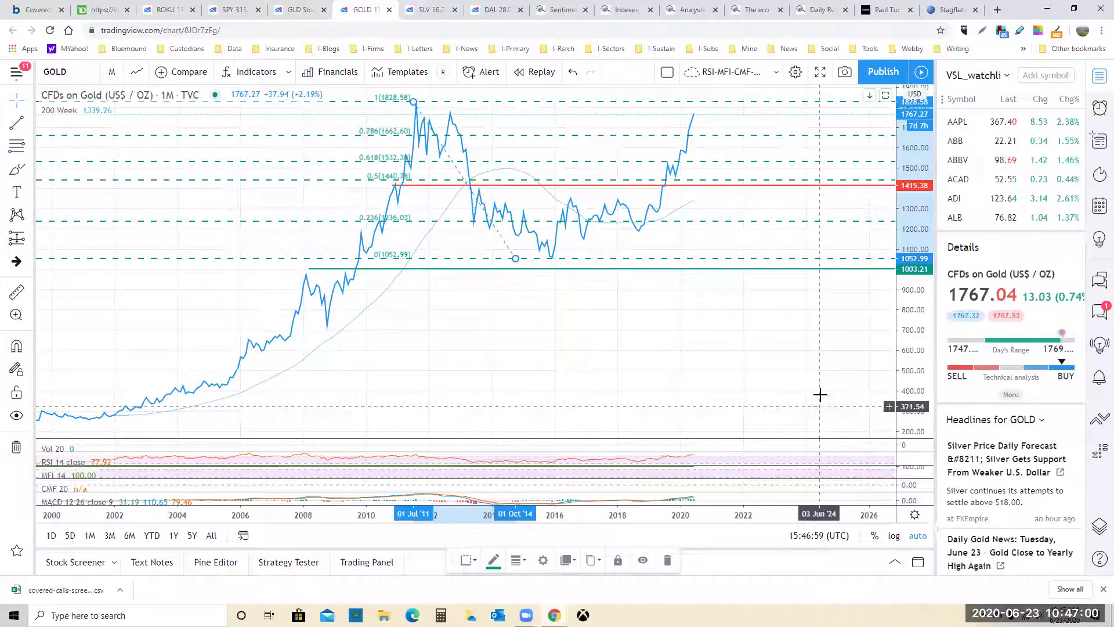
click(807, 338)
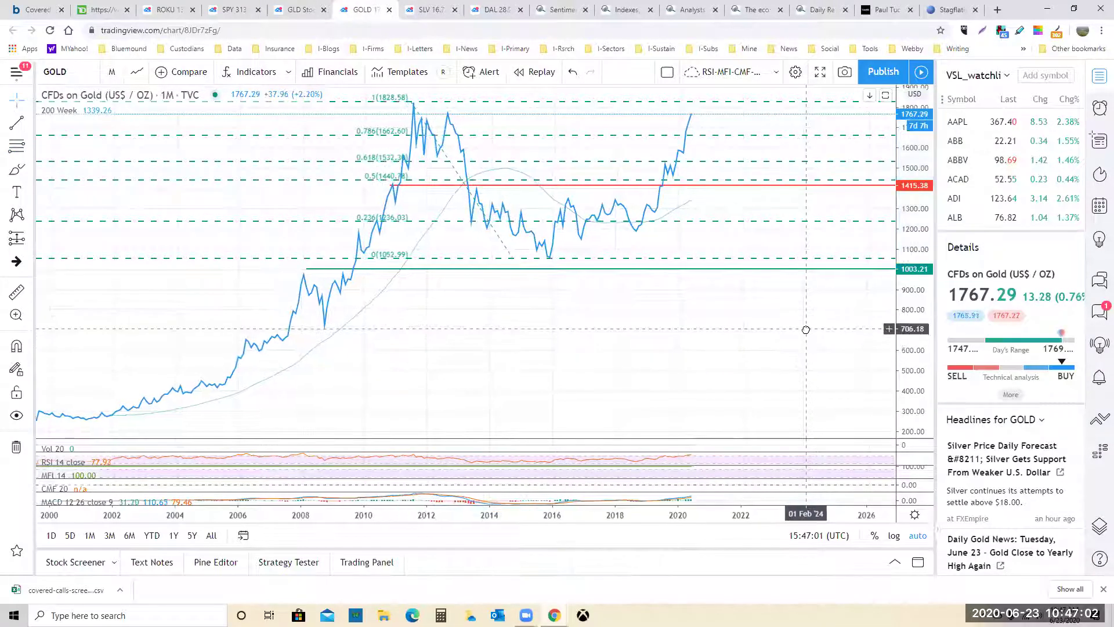
- Shift the chart and compress the price scale to show extensions up to 2307.89
key(Right)
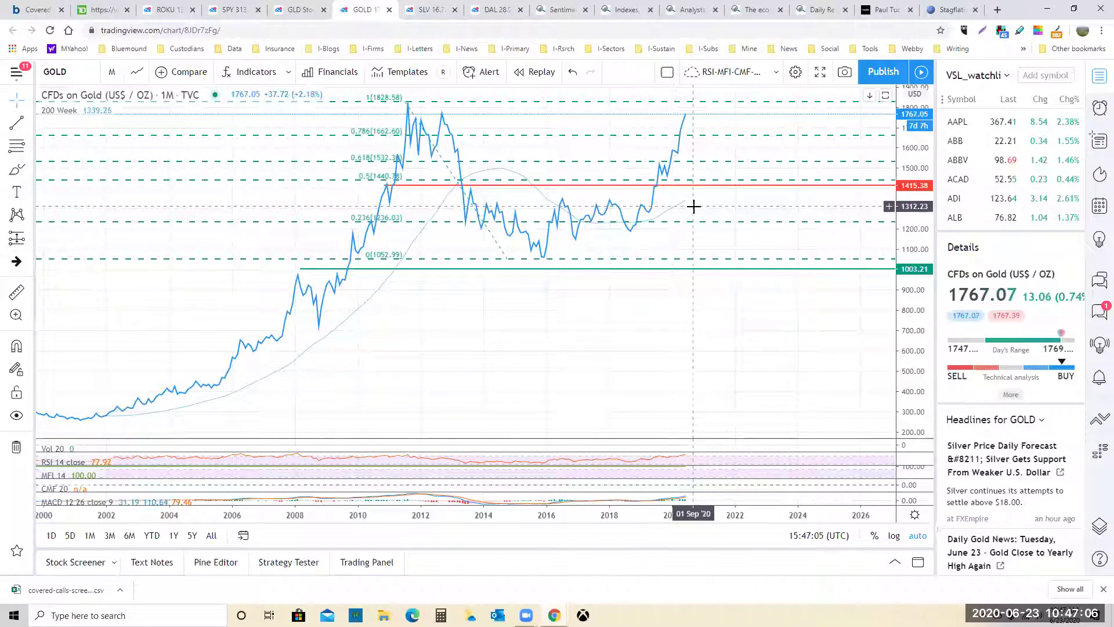
key(Right)
key(Right)
key(Right)
key(Right)
key(Right)
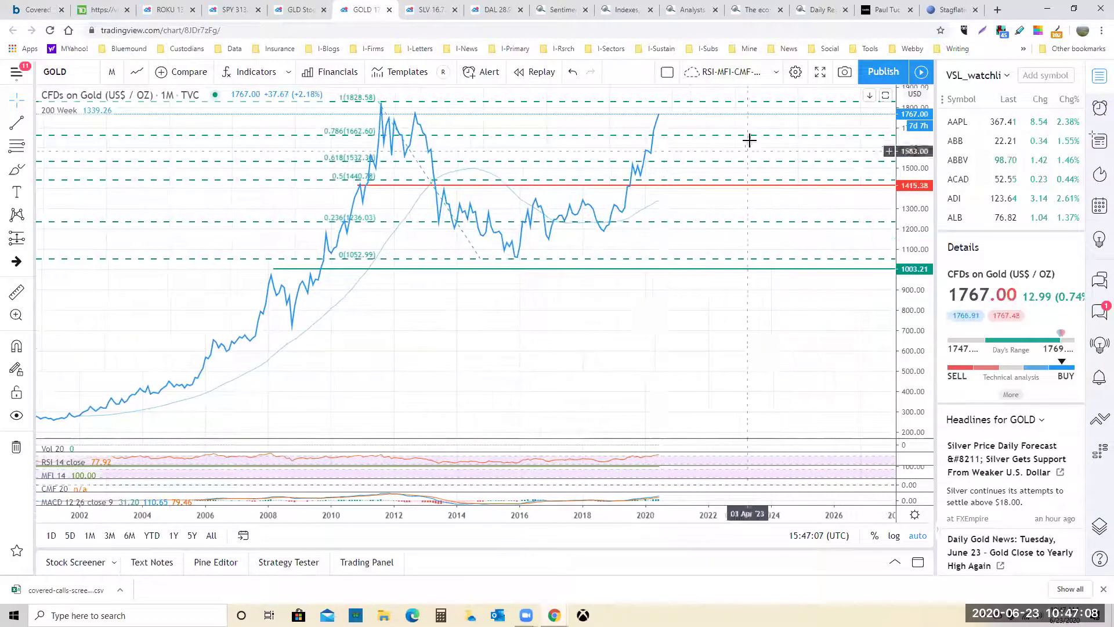
key(Right)
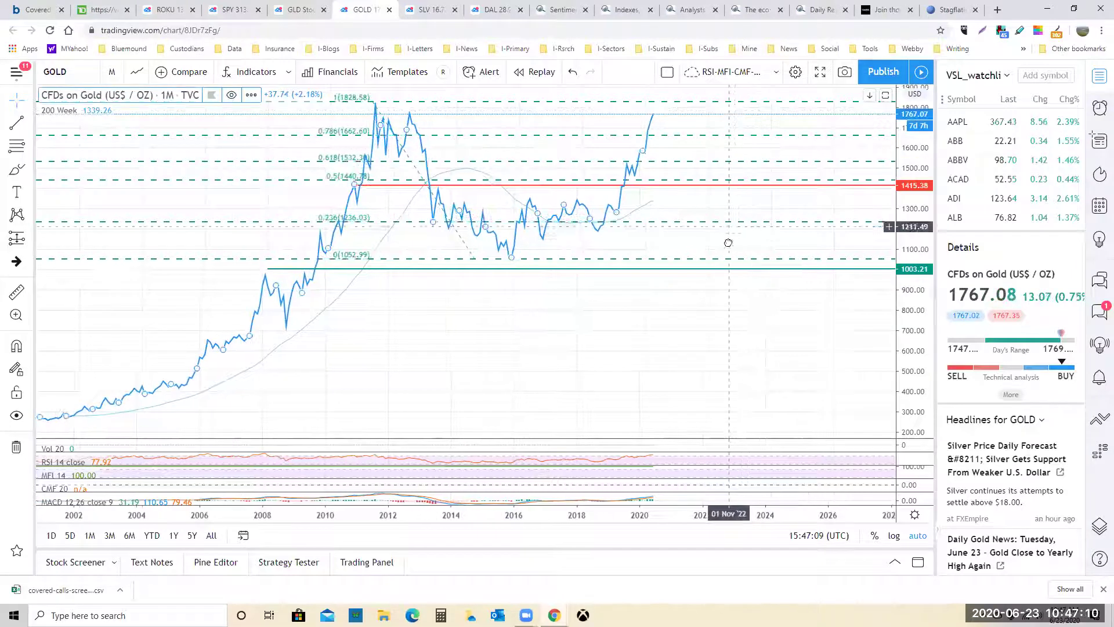
drag(836, 288, 809, 439)
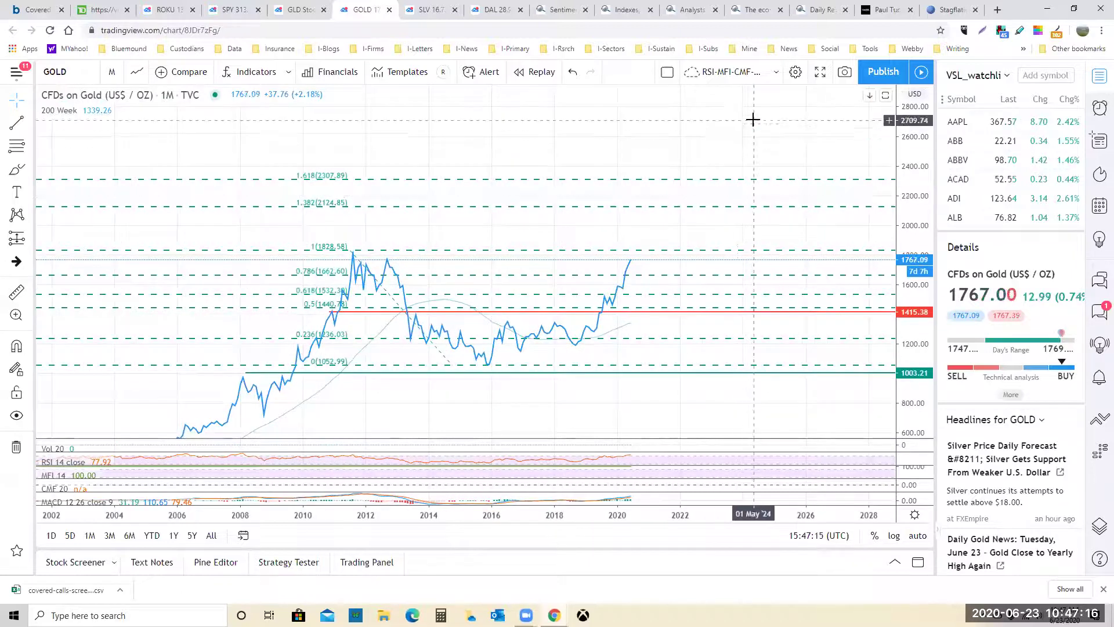
drag(752, 132, 762, 91)
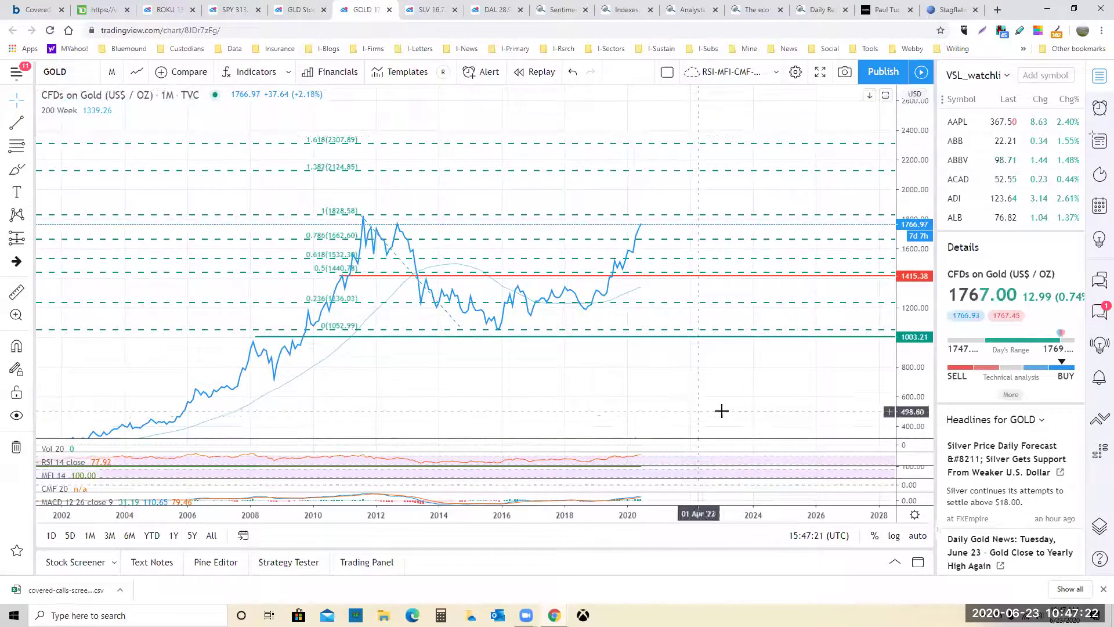
- Draw a trend-based Fib extension on the 2012 low, late-2012 high and 2015 low
click(30, 150)
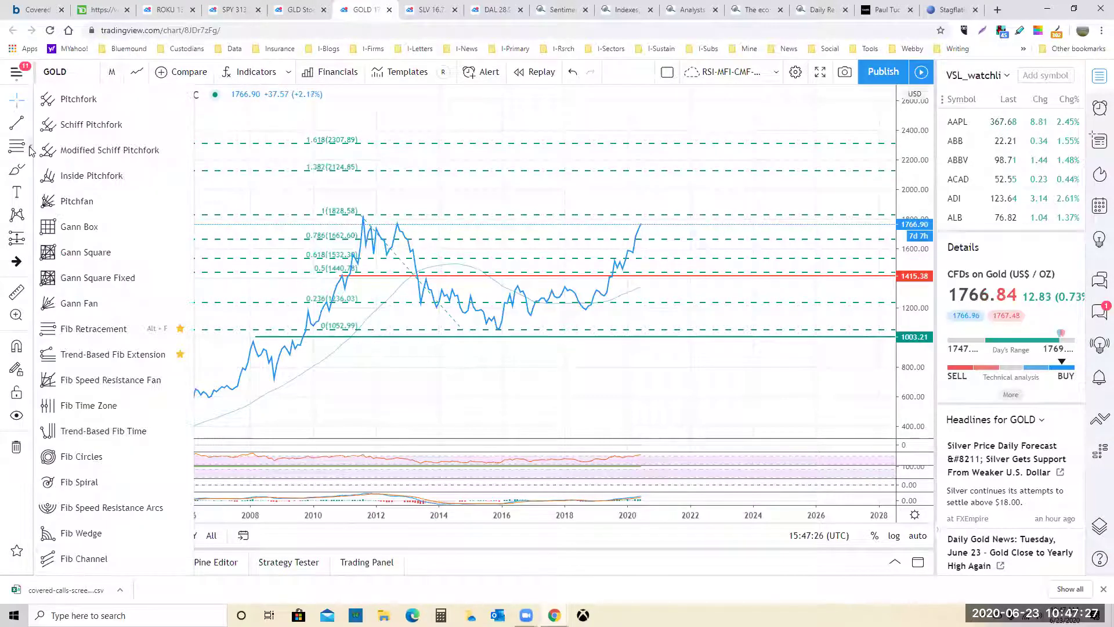
click(118, 355)
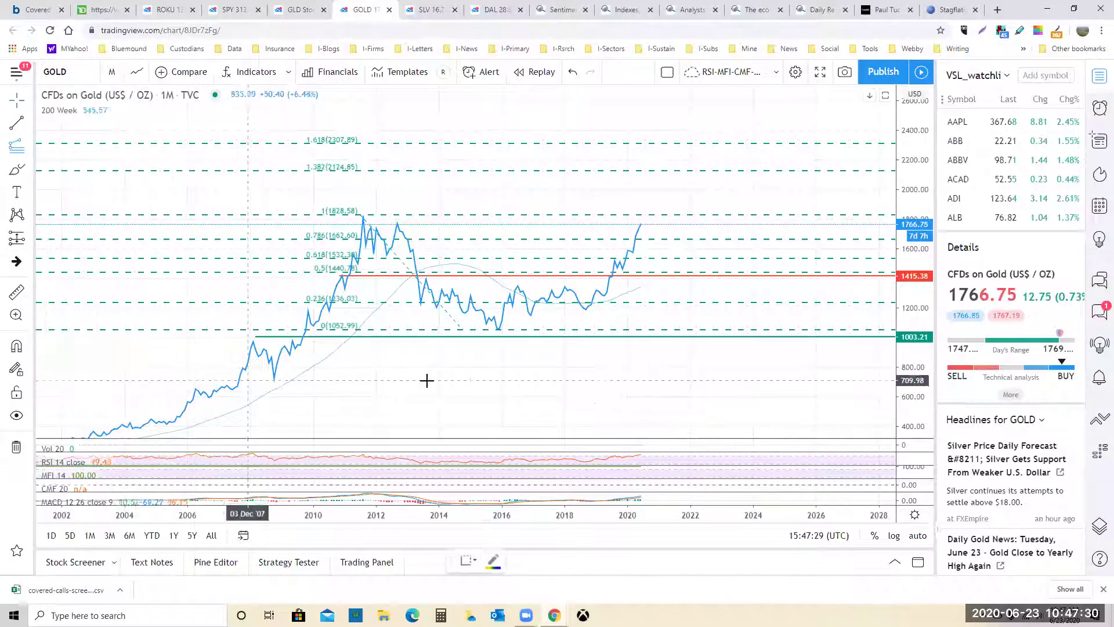
click(383, 257)
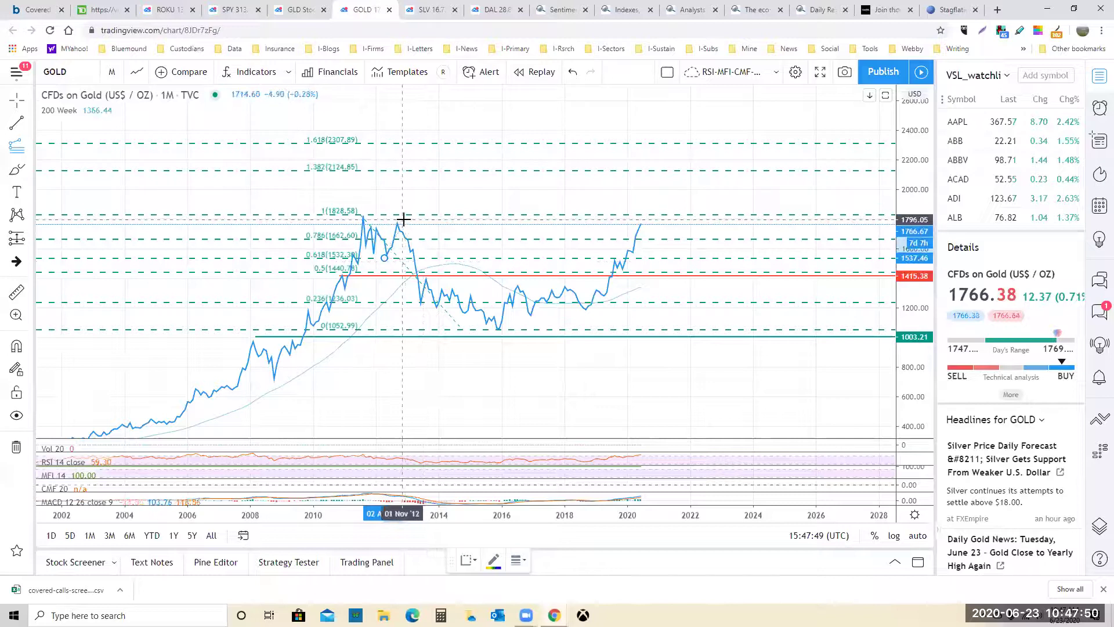
click(404, 219)
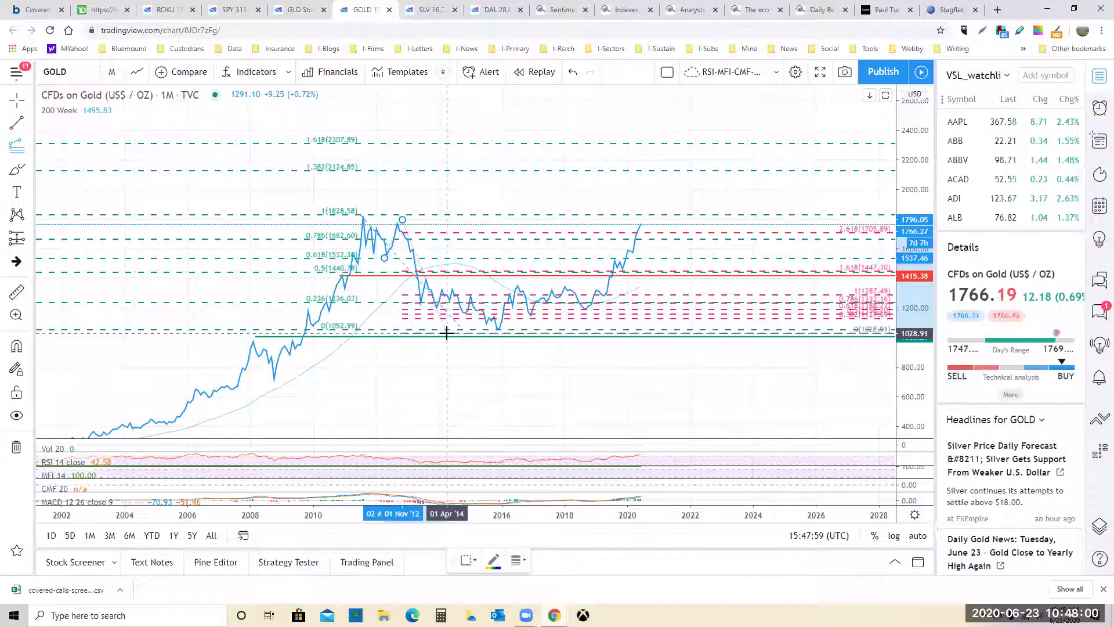
click(463, 332)
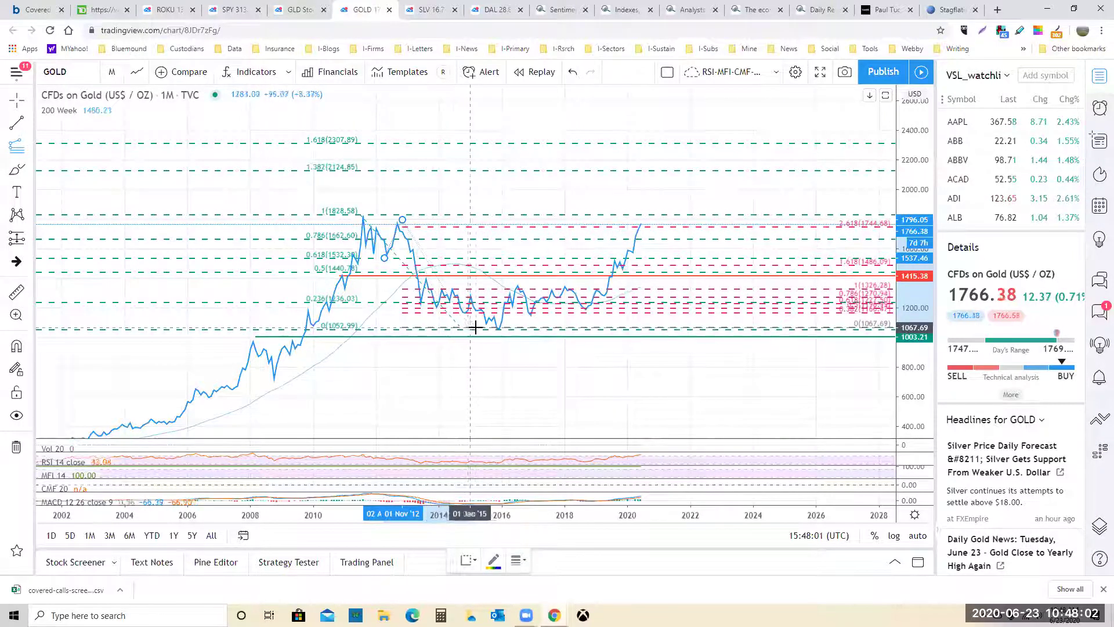
click(475, 330)
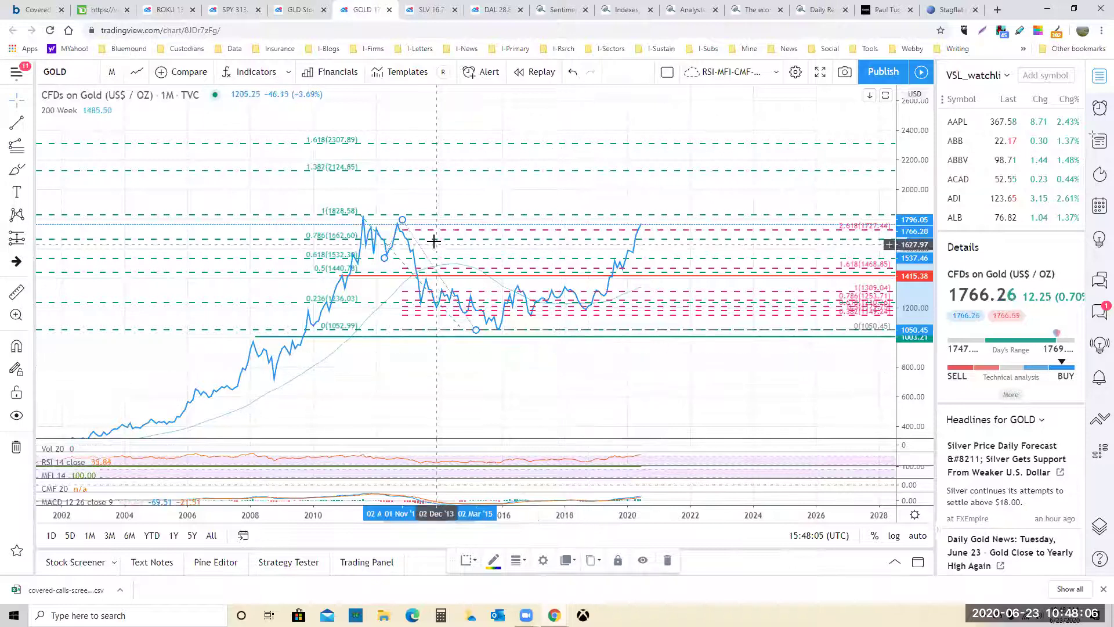
drag(406, 221, 402, 220)
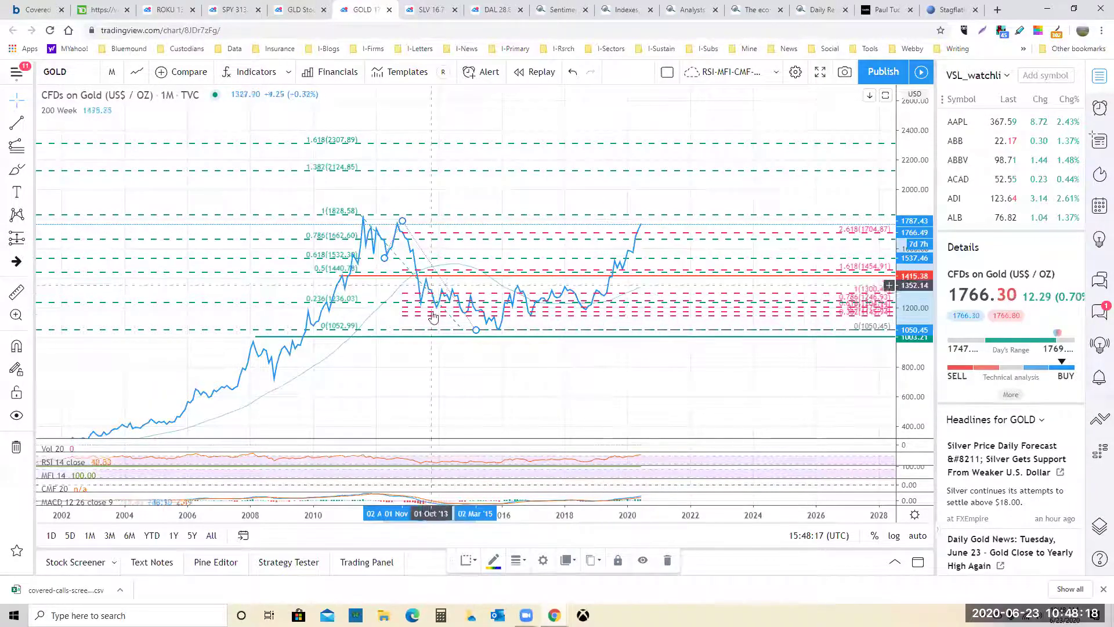
- Set the Fib extension's Use One Color option to crimson in its settings
right_click(475, 331)
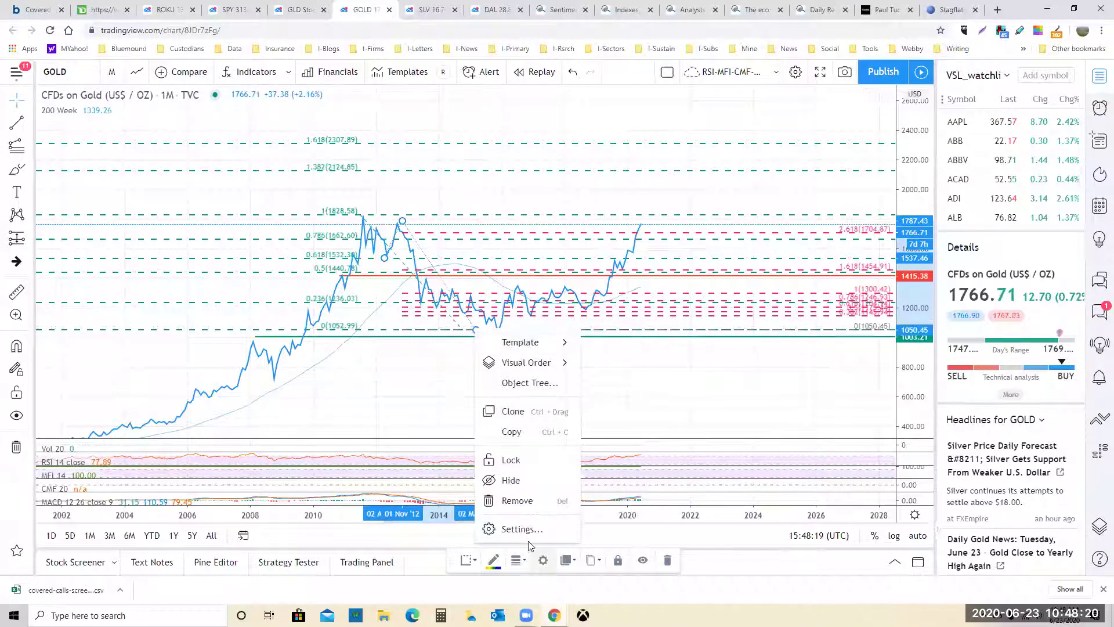
click(522, 530)
scroll(545, 445, down, 4)
click(511, 394)
click(647, 435)
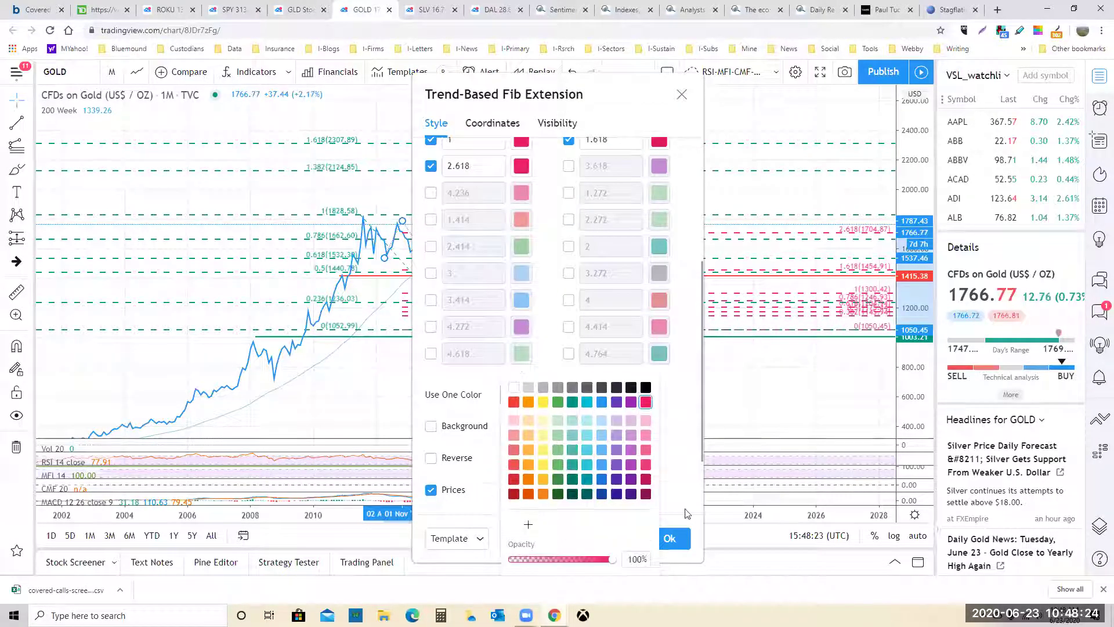
click(687, 539)
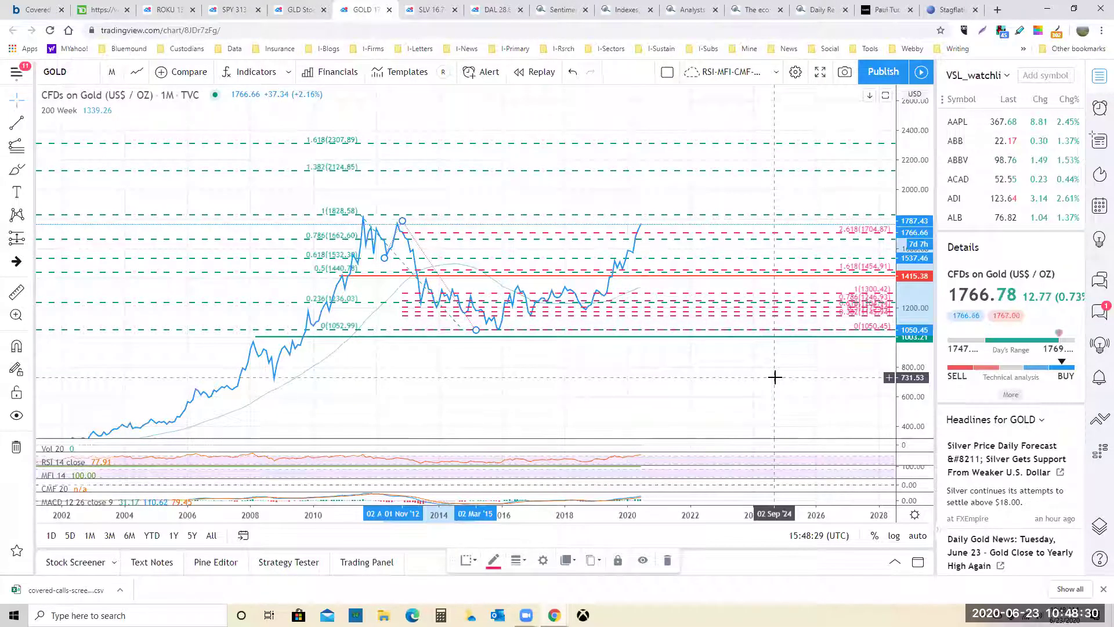
- Switch to the 5Y range and zoom out, leaving room for future dates and higher prices
click(193, 535)
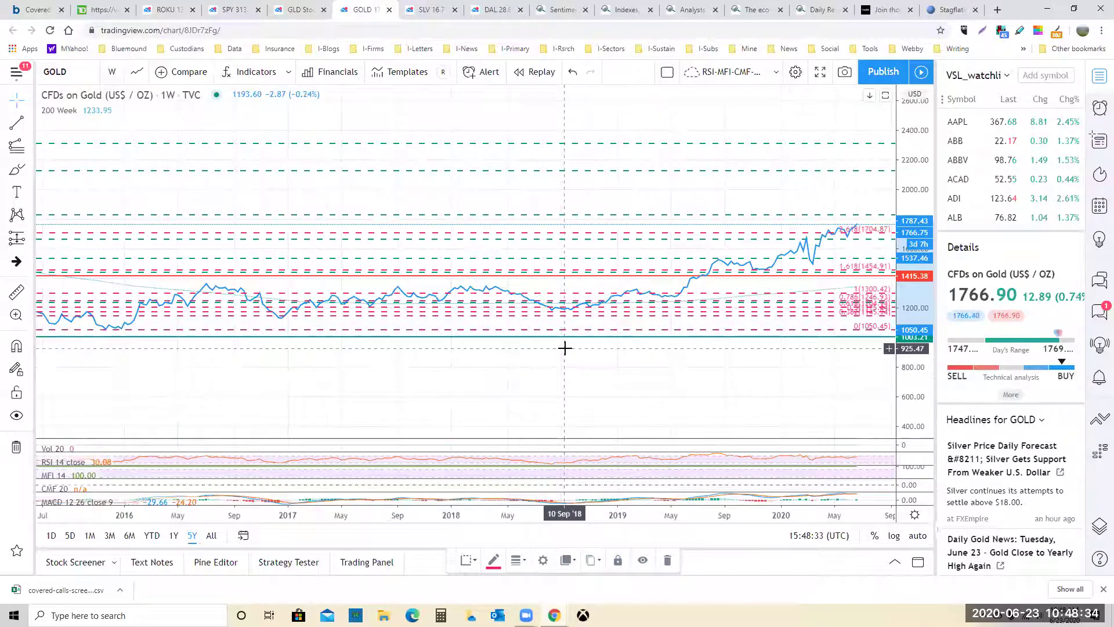
scroll(565, 347, down, 8)
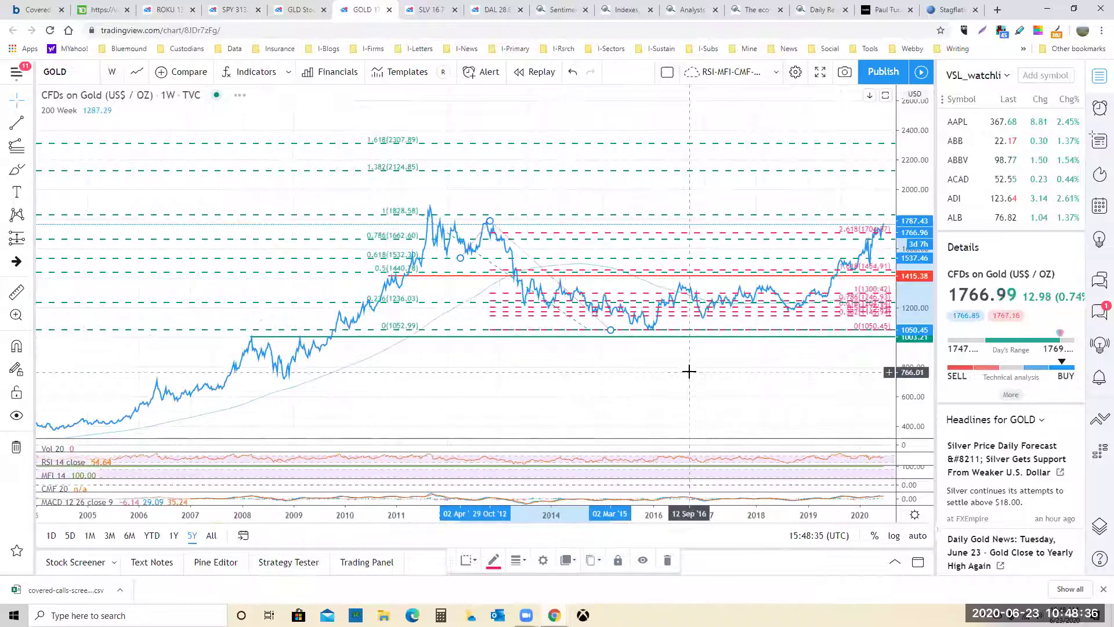
drag(689, 372, 579, 365)
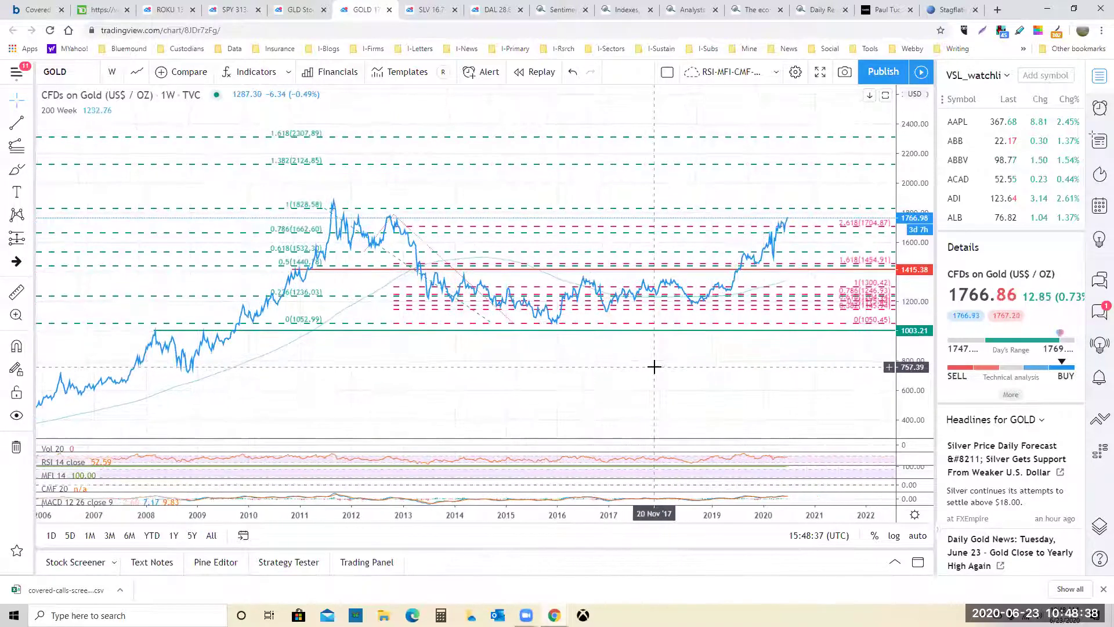
drag(664, 353, 652, 433)
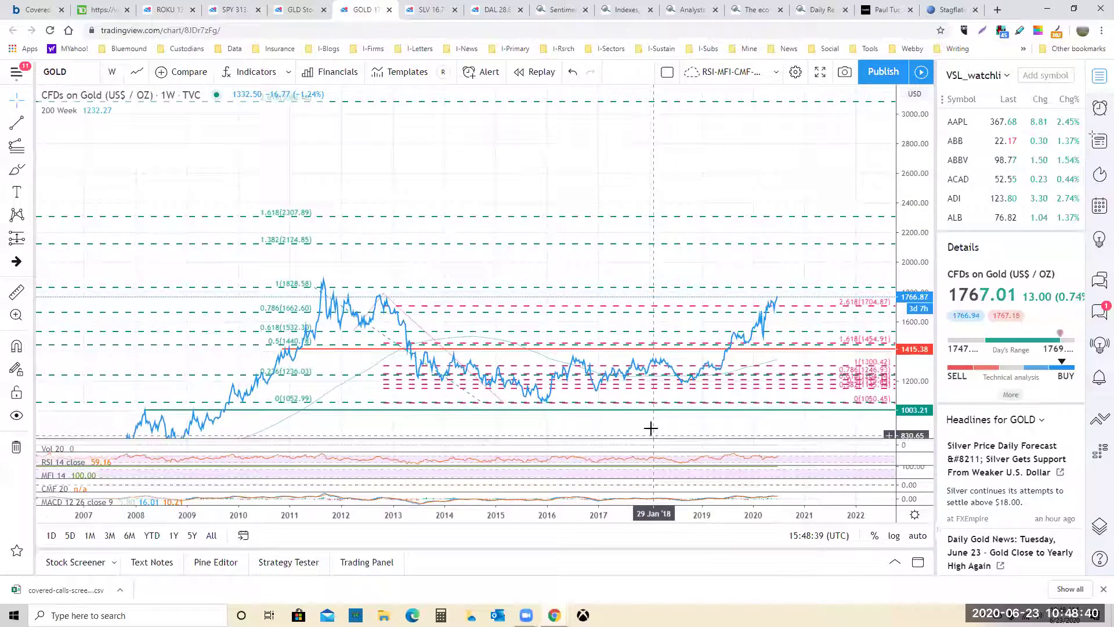
drag(632, 154, 635, 133)
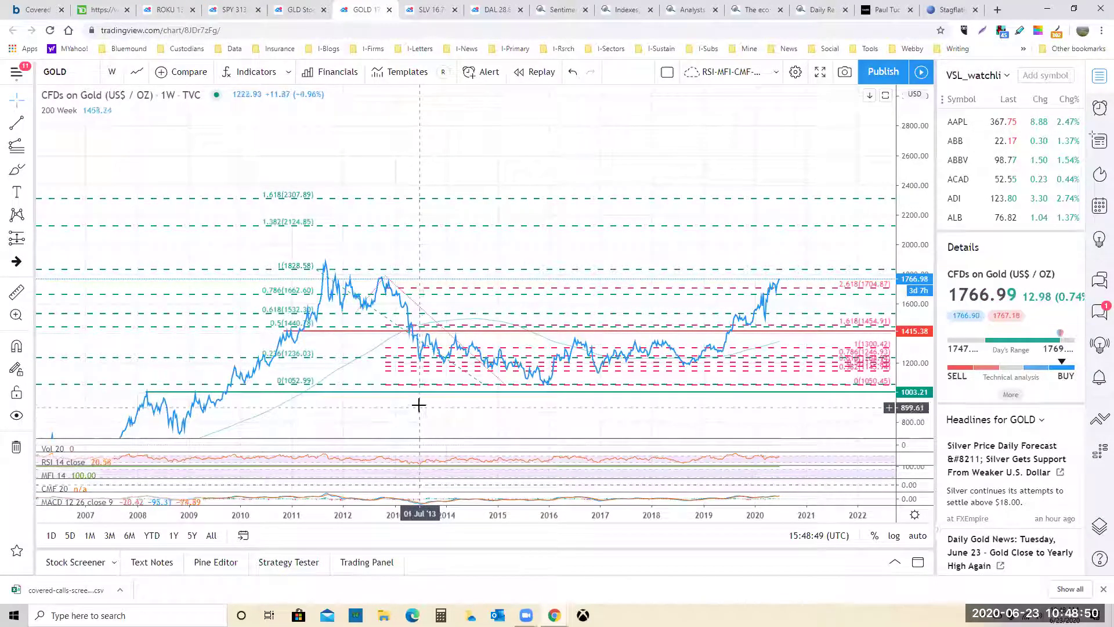
- Undo an accidental shift of the green 1828.58–1052.99 Fib retracement
click(362, 334)
drag(362, 334, 362, 339)
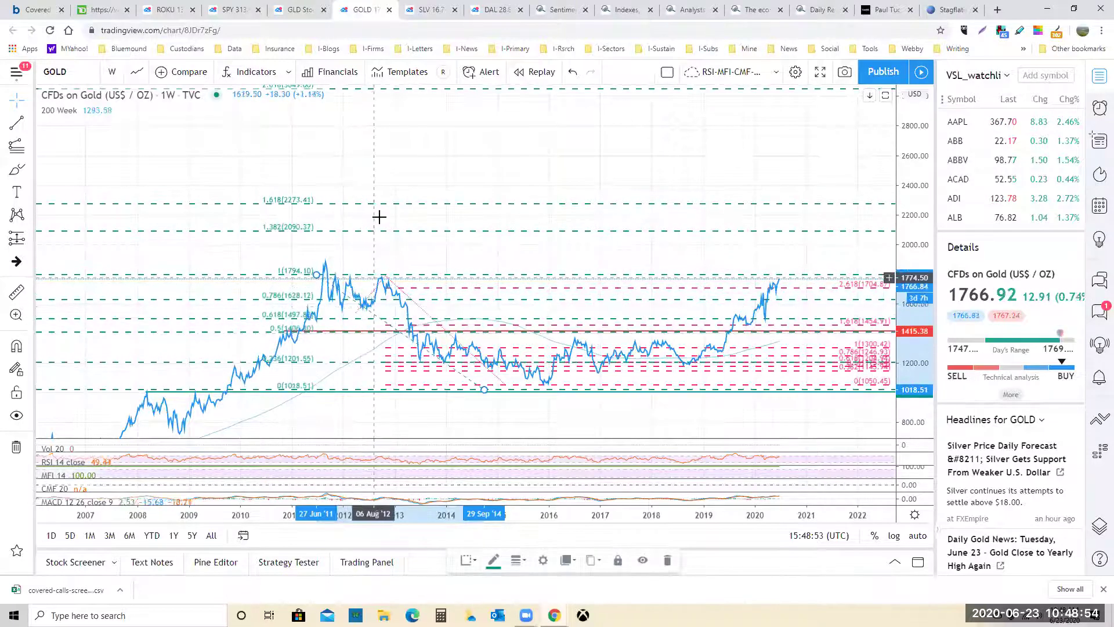
click(572, 72)
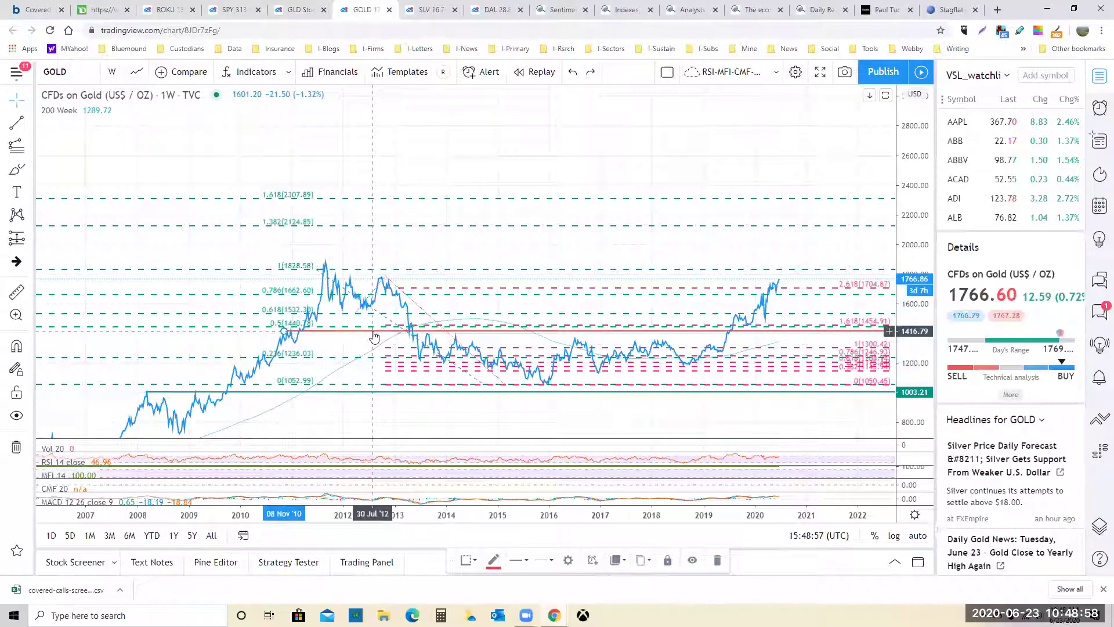
- Lower the red horizontal line to about 1254 and rescale the price axis around it
drag(373, 332, 374, 361)
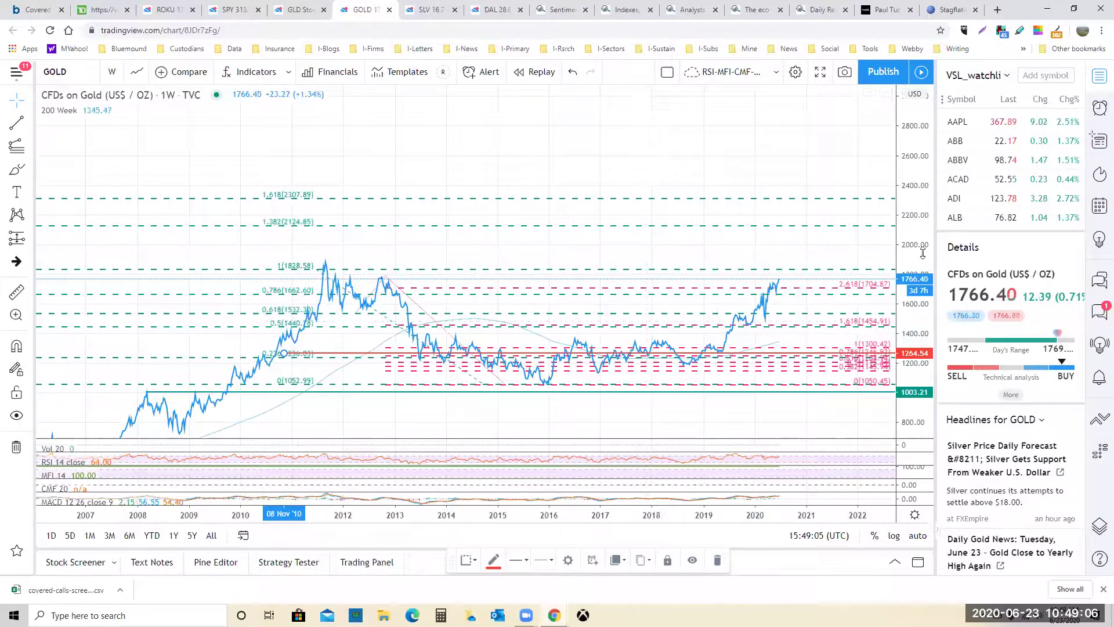
mouse_move(922, 252)
mouse_down()
mouse_move(917, 282)
mouse_move(915, 233)
mouse_up()
drag(751, 234, 750, 202)
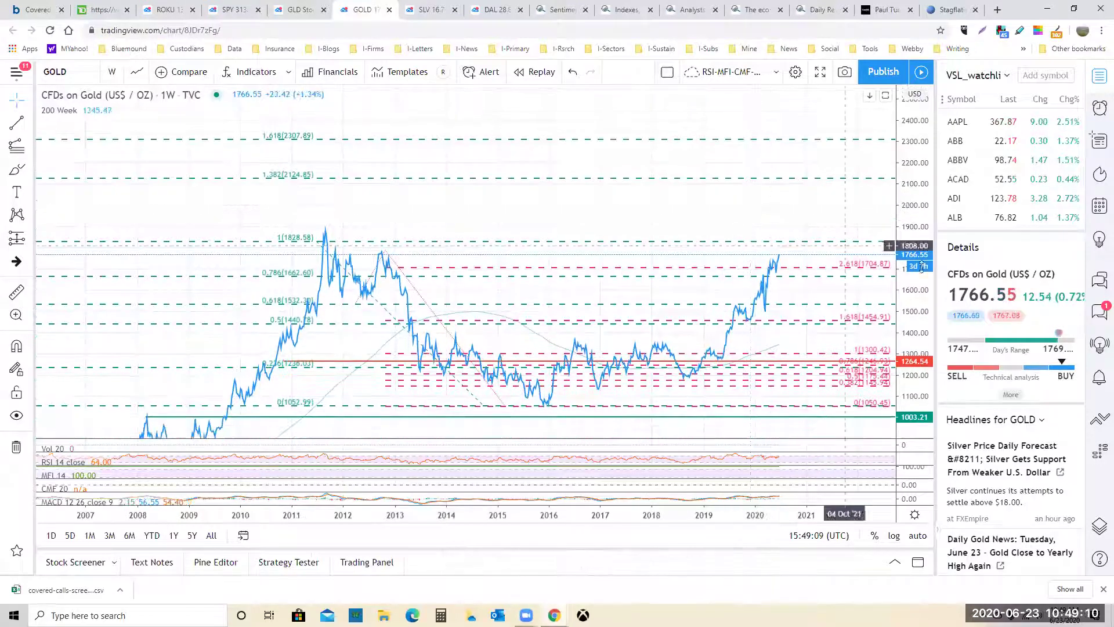
drag(921, 279, 921, 233)
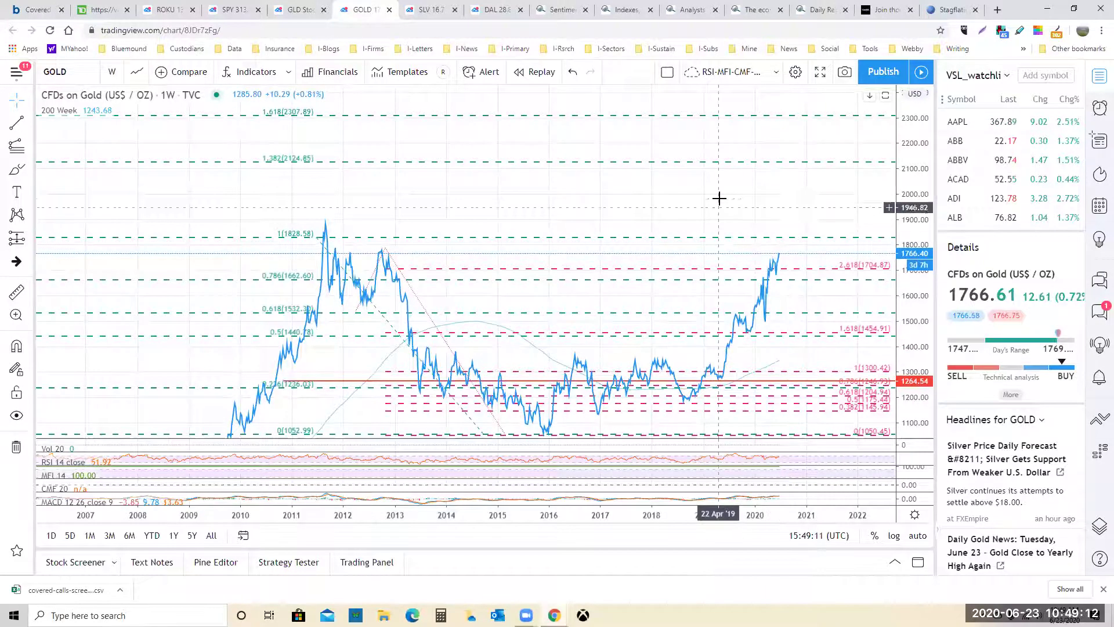
drag(719, 194, 717, 178)
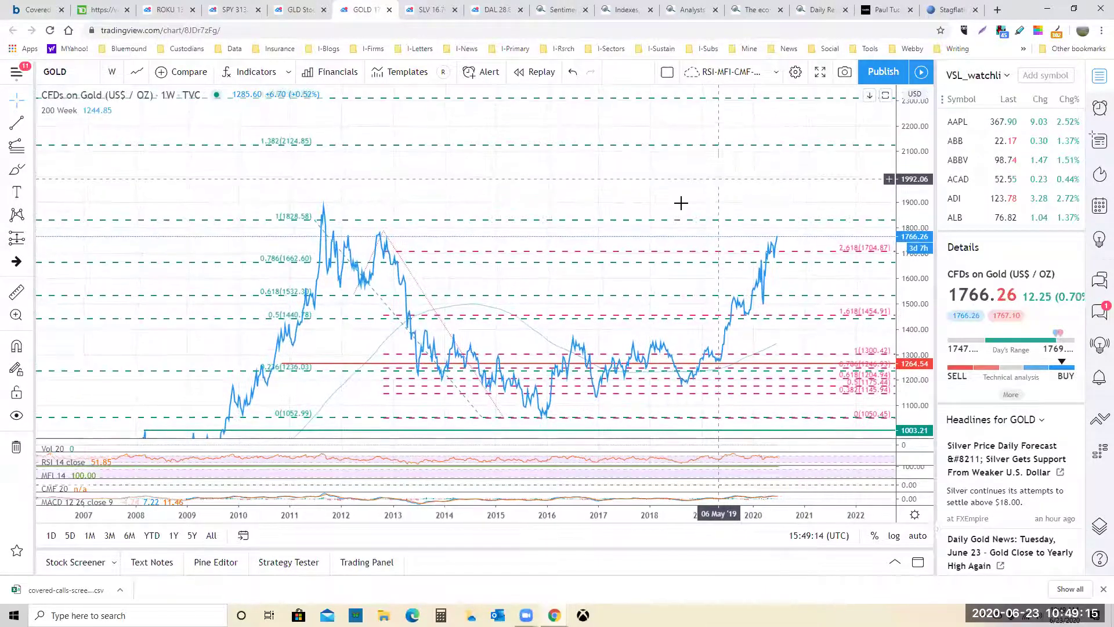
click(354, 363)
drag(354, 363, 354, 366)
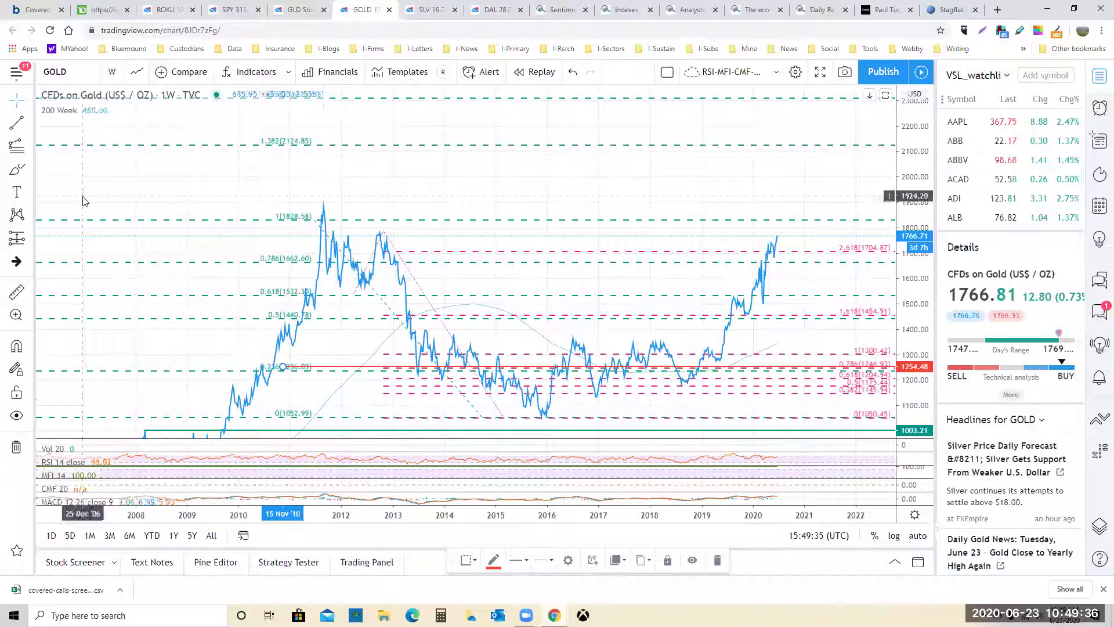
- Search the GOLD stock symbol and open Barrick Gold Corporation in the full chart
click(85, 71)
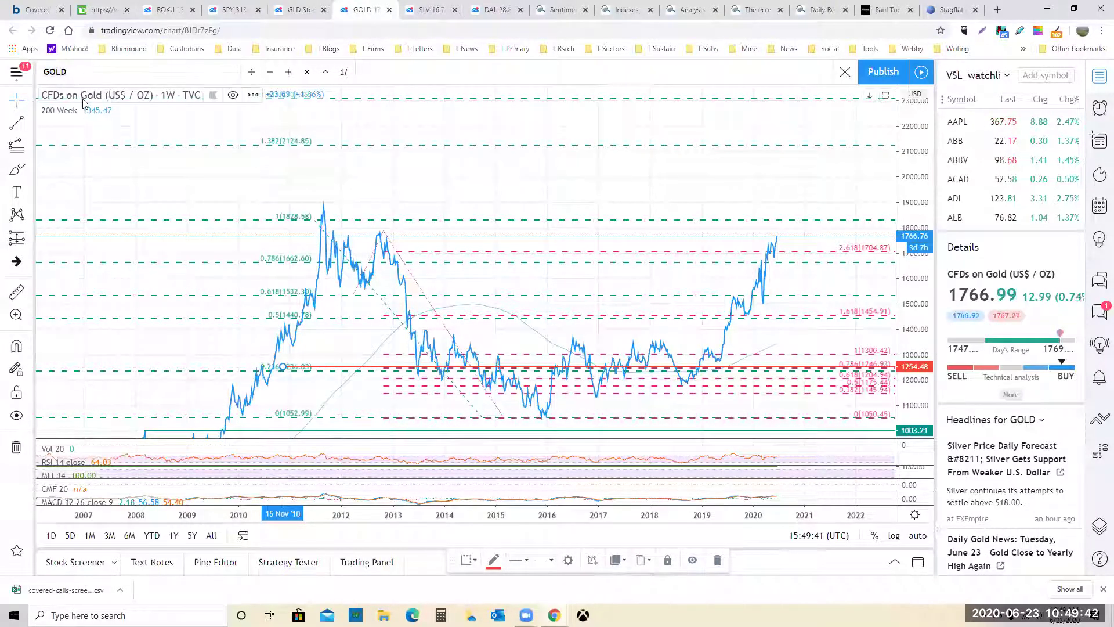
click(301, 13)
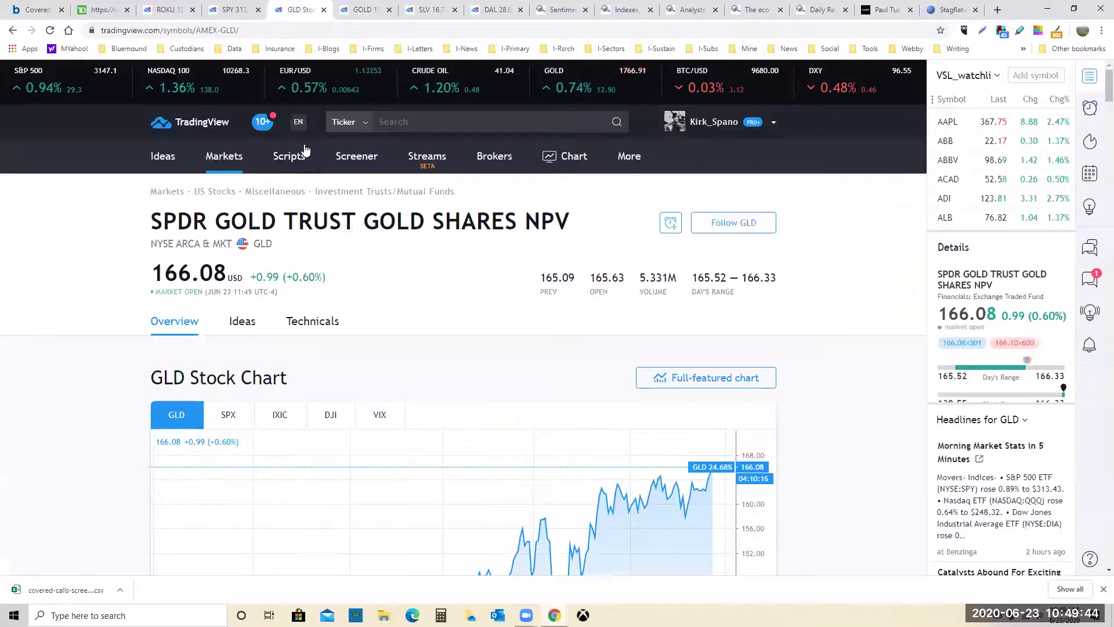
click(418, 121)
text(G)
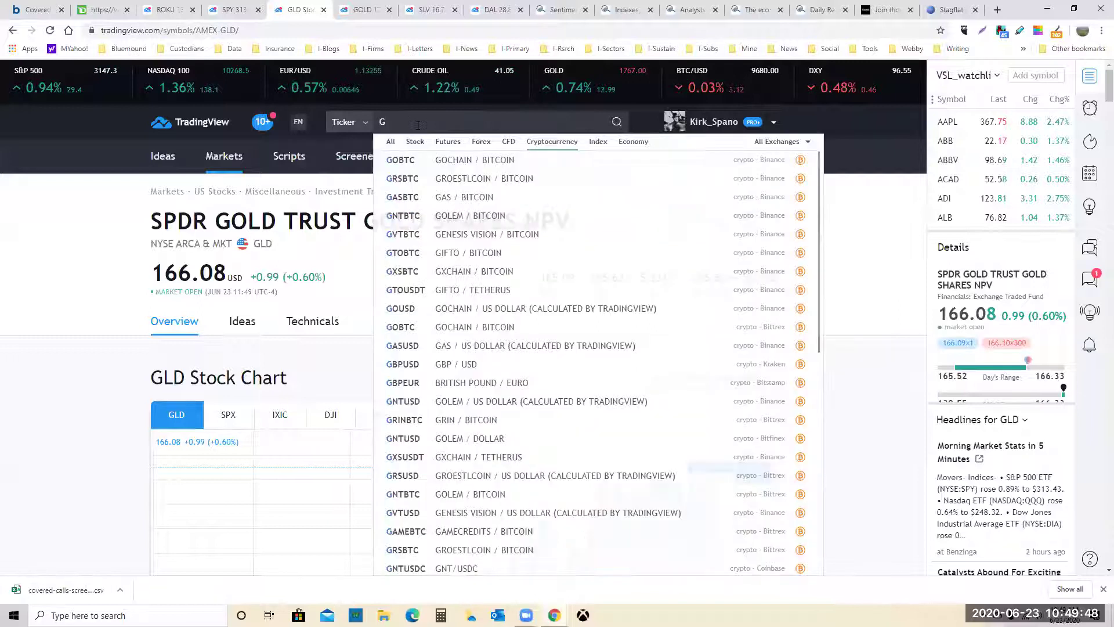
text(OLD)
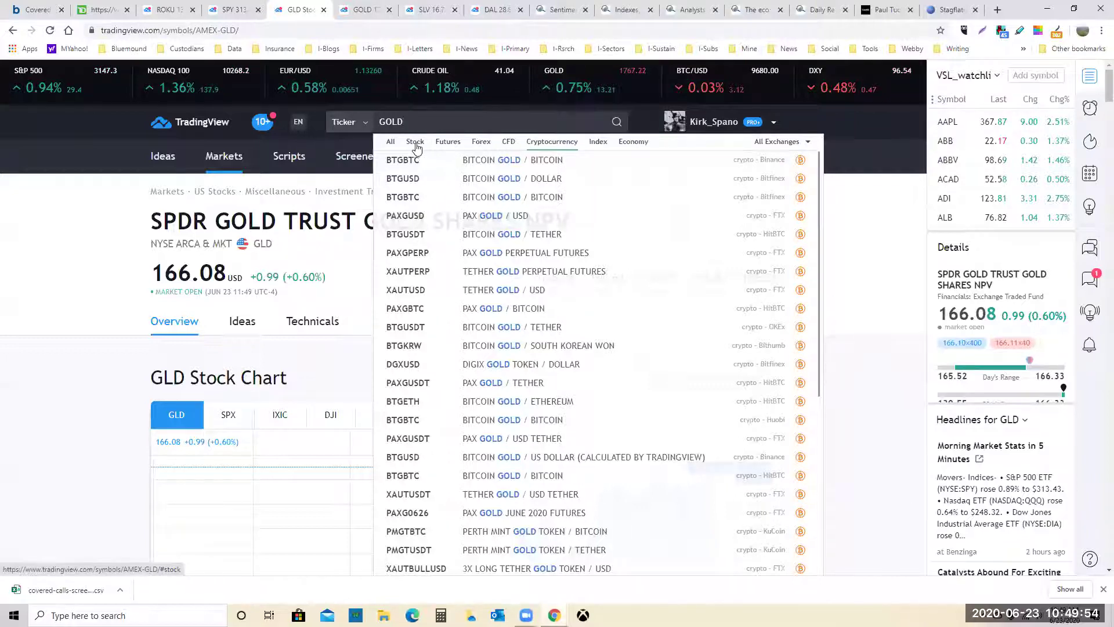
click(415, 144)
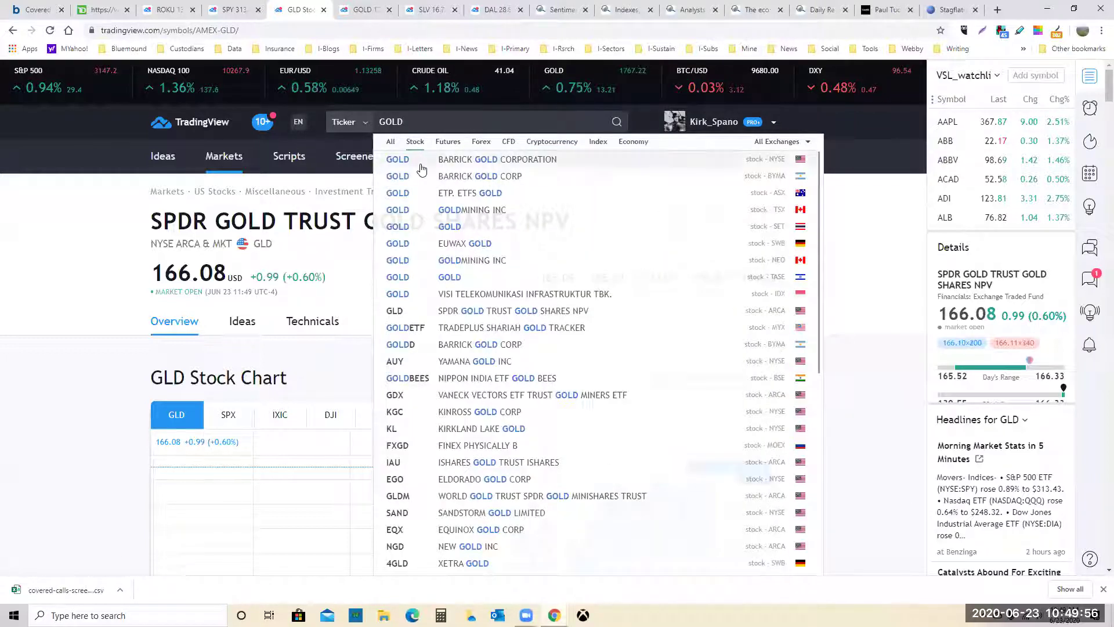
click(417, 161)
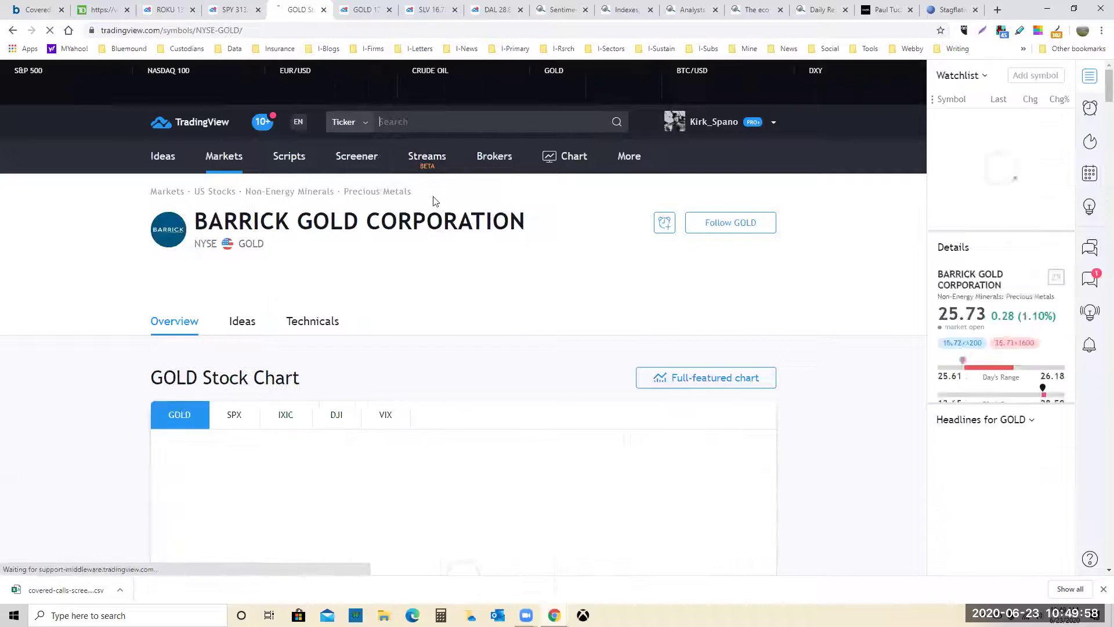
click(365, 10)
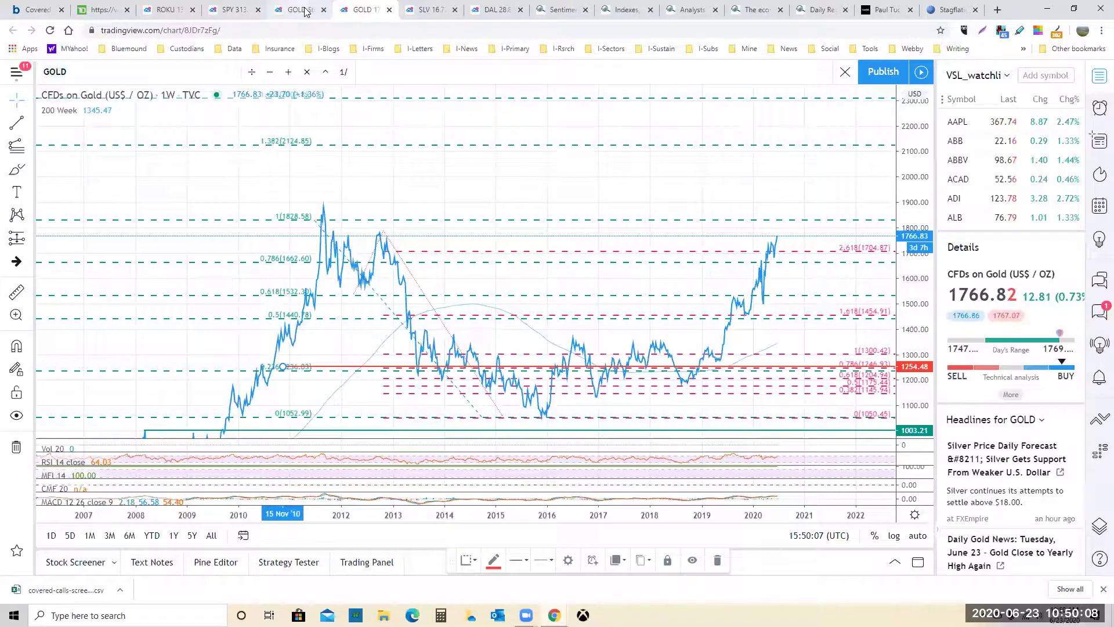
click(288, 6)
click(722, 376)
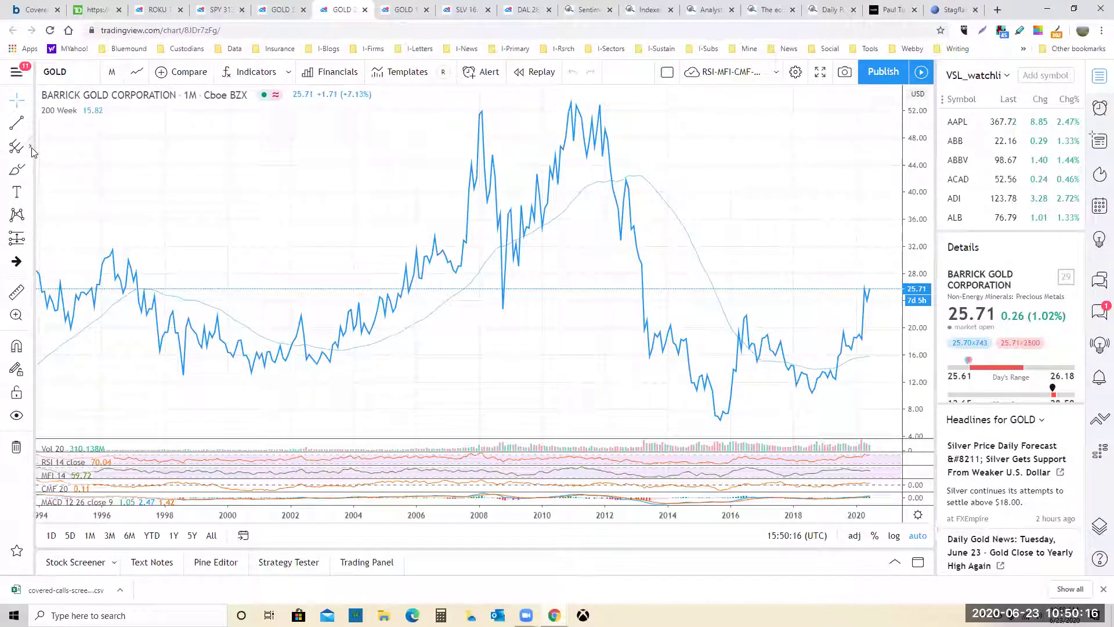
- Draw Fib retracements from 52.11 to 22.83 and from the 53.71 2011 peak to 5.98
click(32, 148)
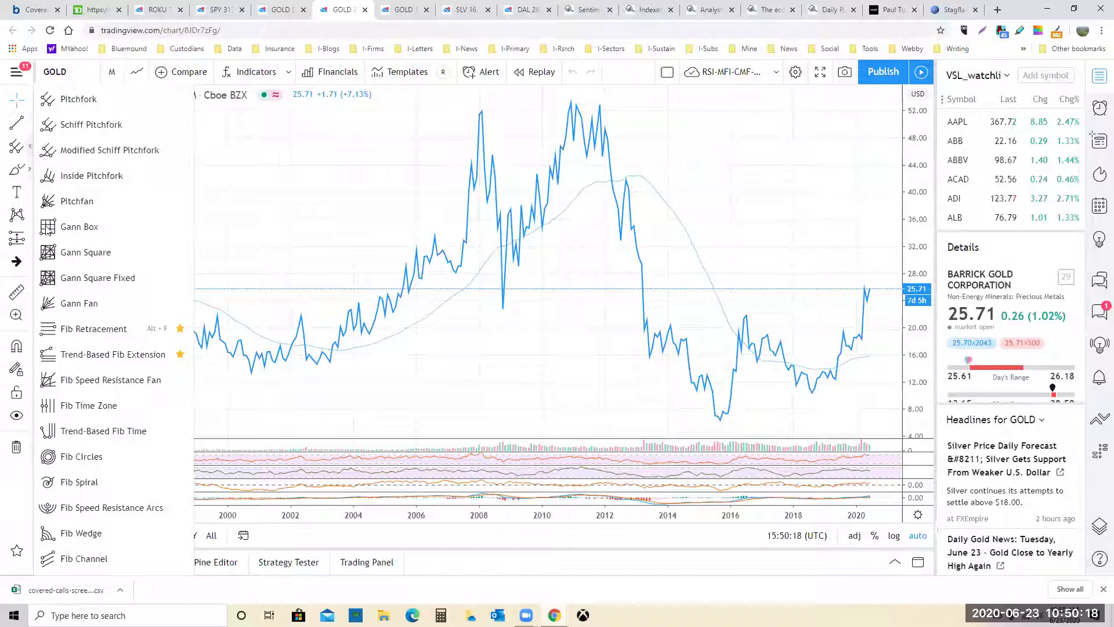
click(81, 328)
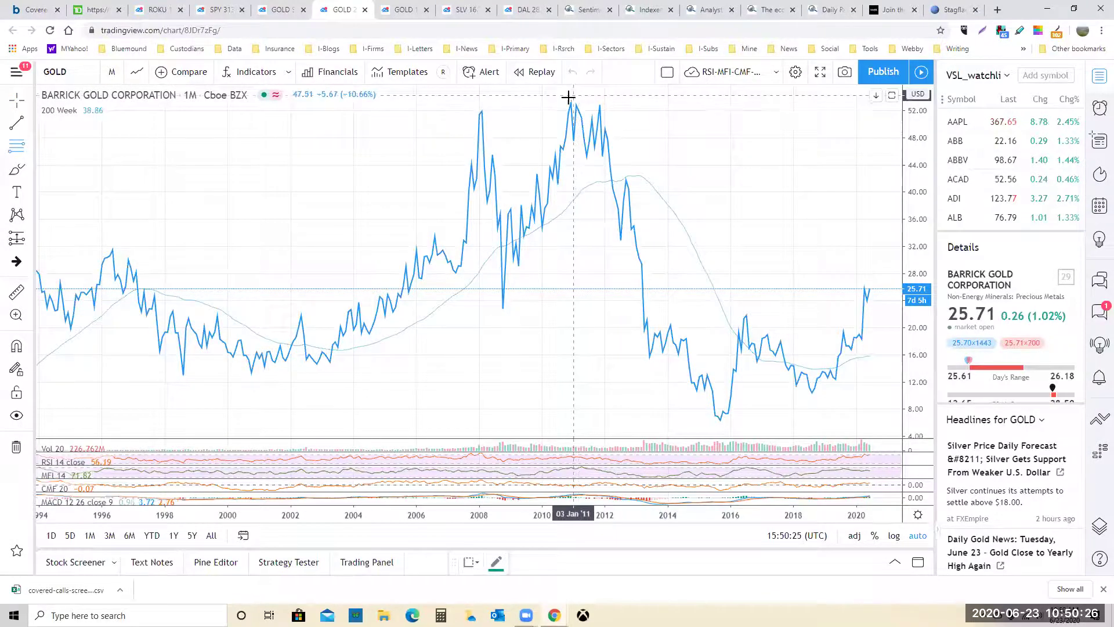
click(463, 109)
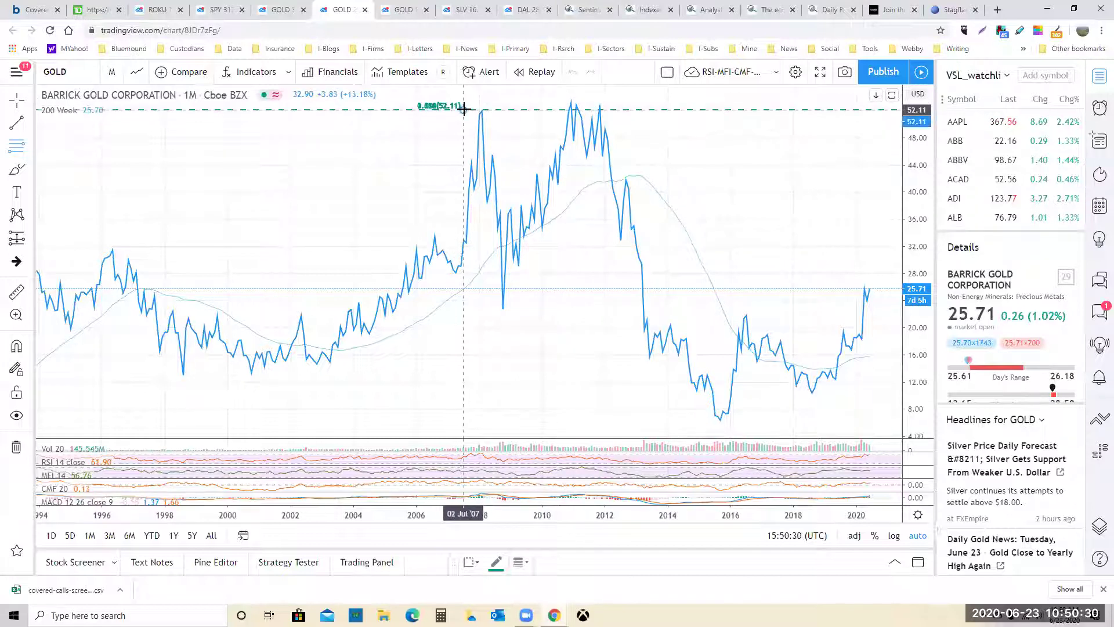
click(507, 308)
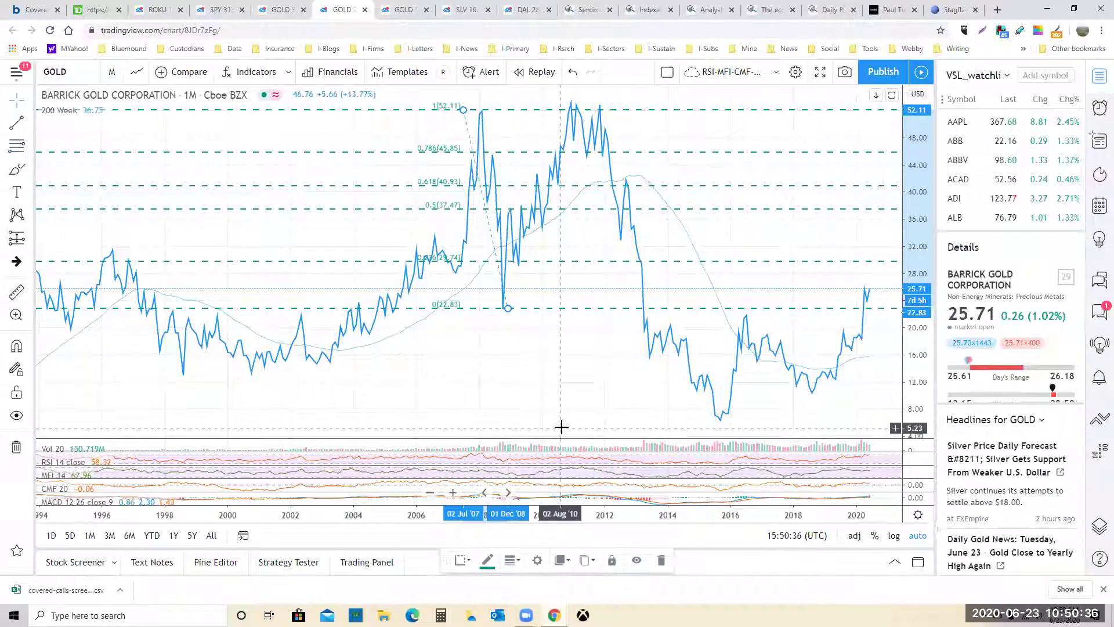
click(30, 146)
click(87, 328)
click(565, 100)
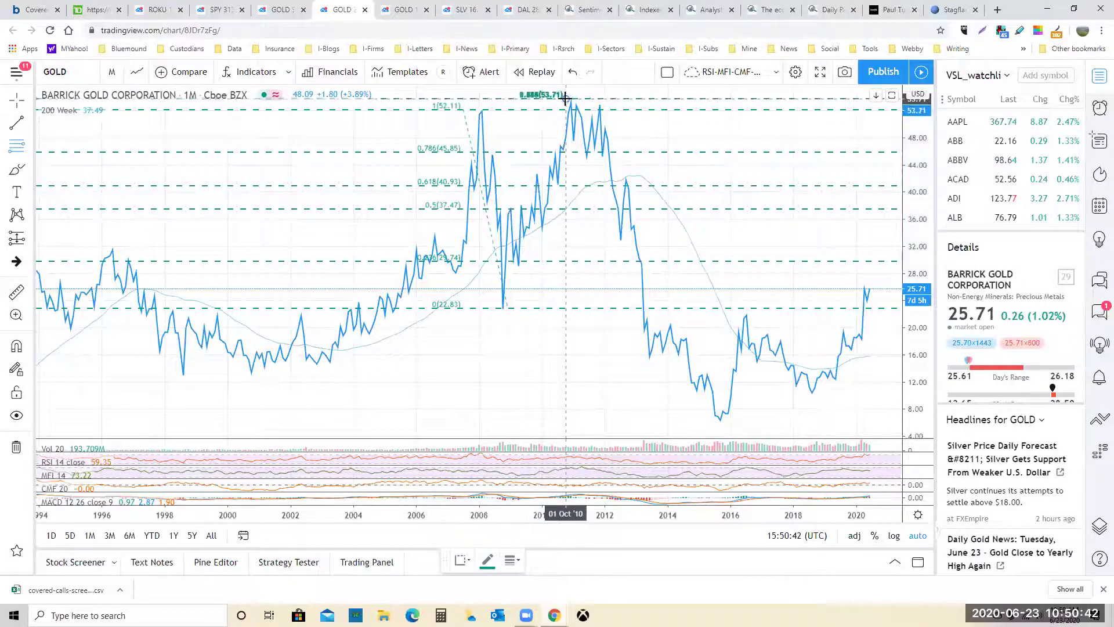
click(683, 423)
- Make all levels of the 53.71–5.98 retracement blue using Use One Color
right_click(557, 423)
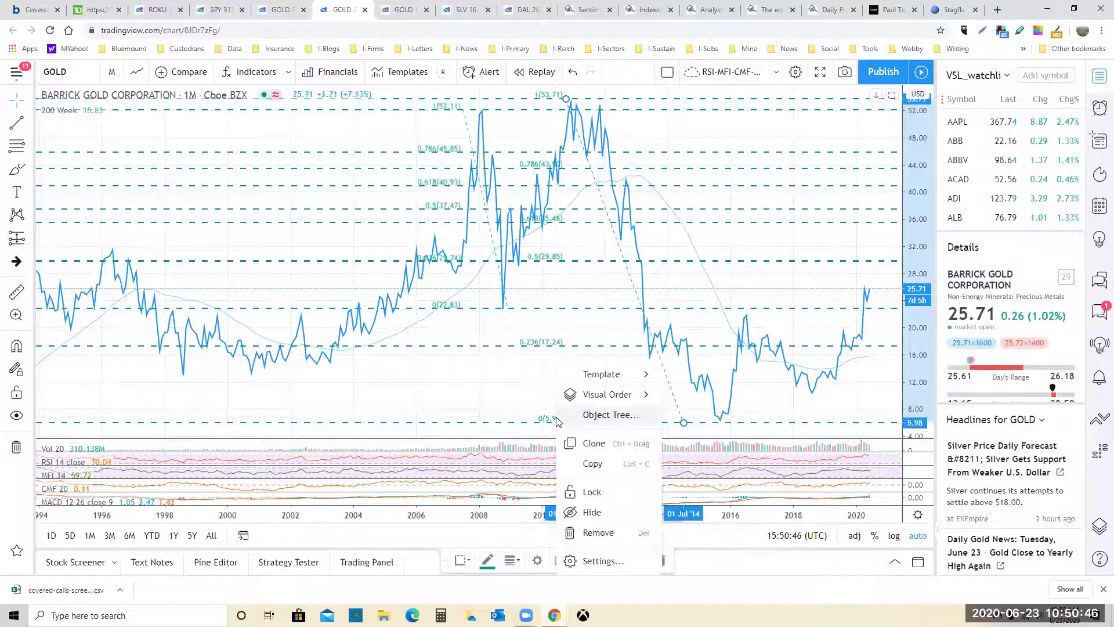
click(597, 559)
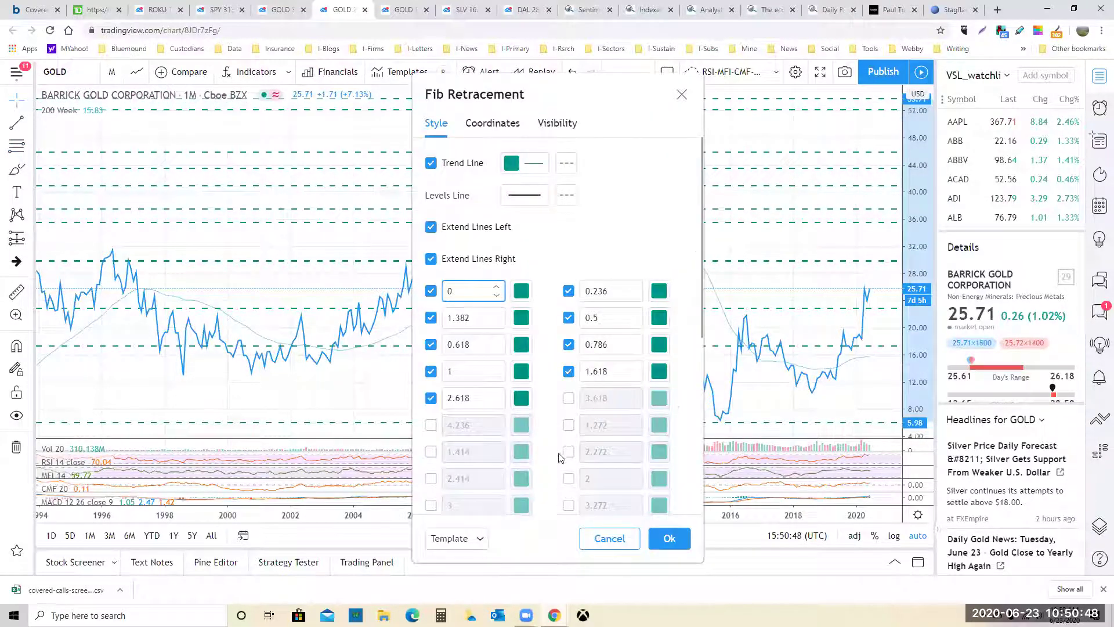
scroll(561, 458, down, 4)
click(513, 394)
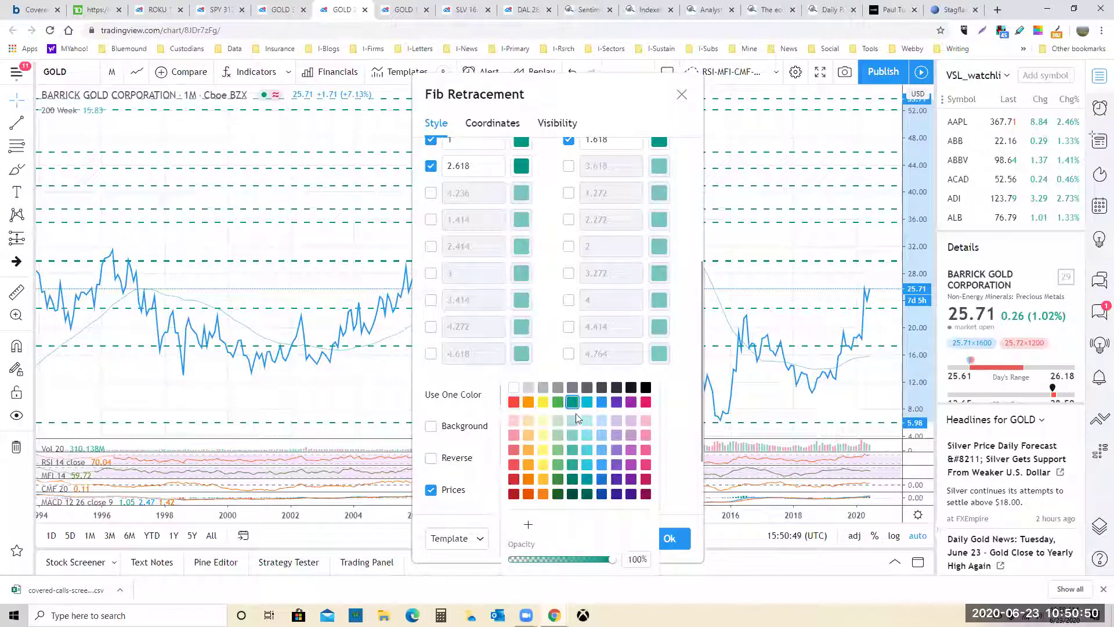
click(602, 401)
click(670, 536)
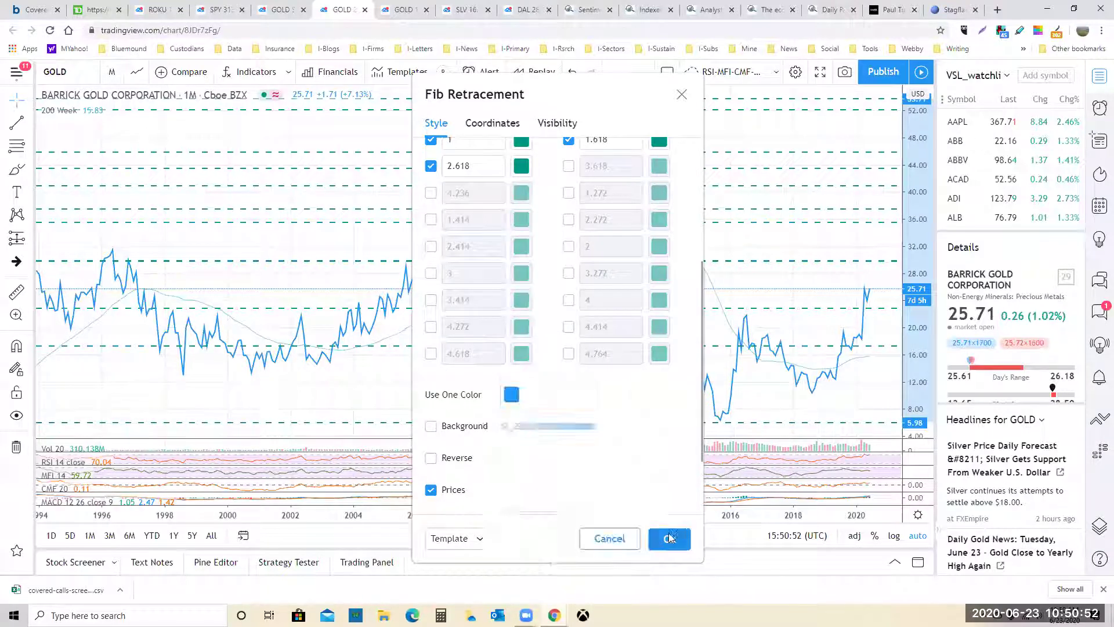
click(669, 537)
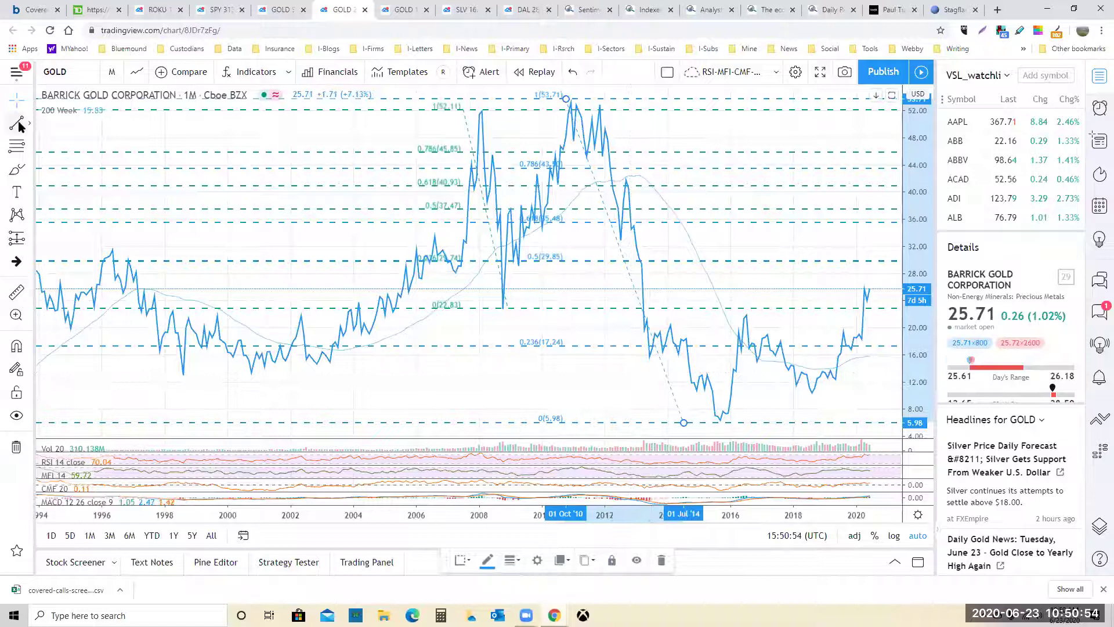
- Draw a trend-based Fib extension from the 2011 peak, 2015 low and 2016 rebound, compressing prices
click(30, 147)
click(87, 353)
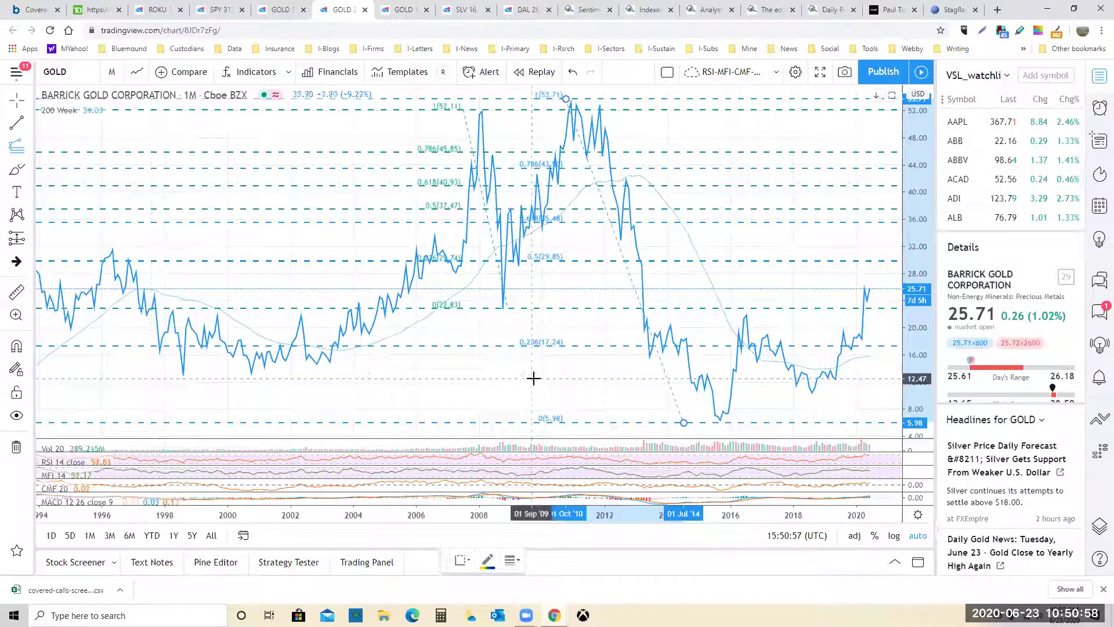
click(573, 99)
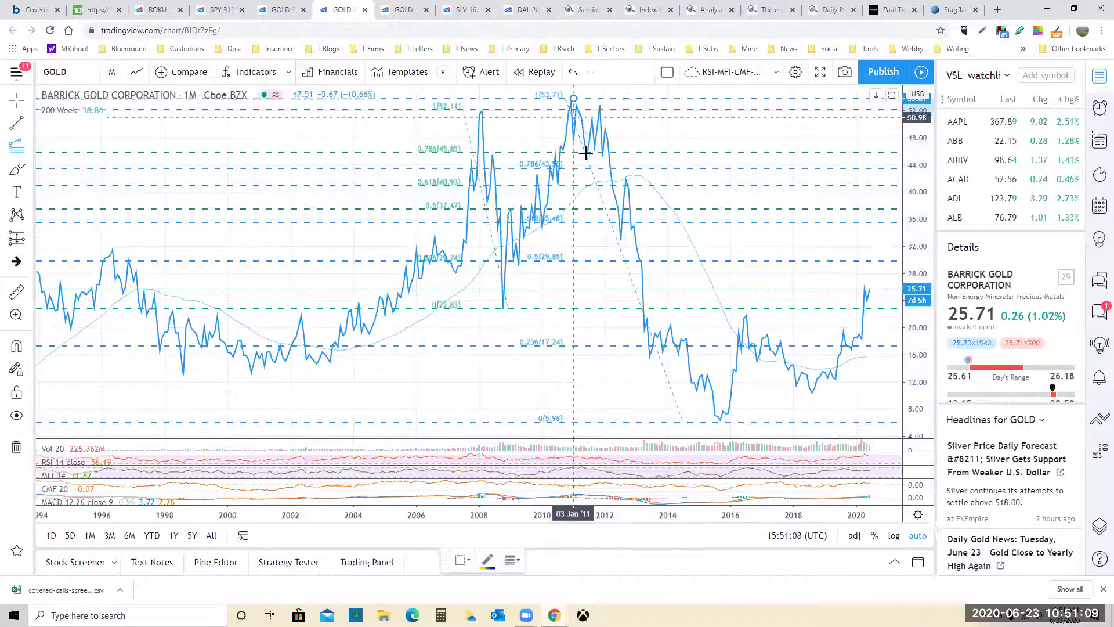
click(702, 422)
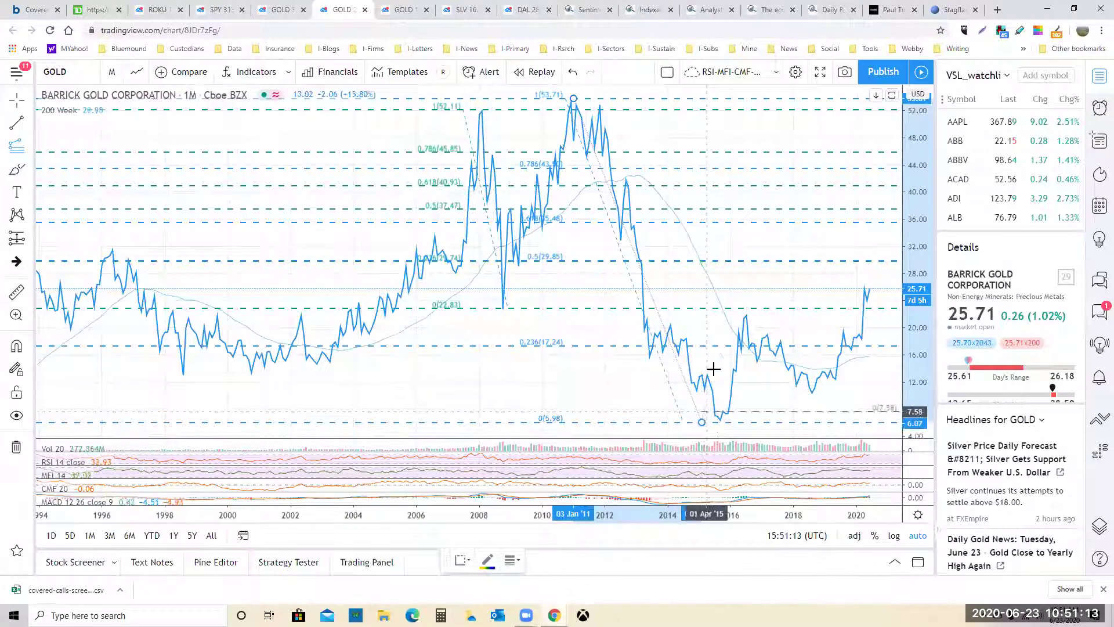
click(736, 313)
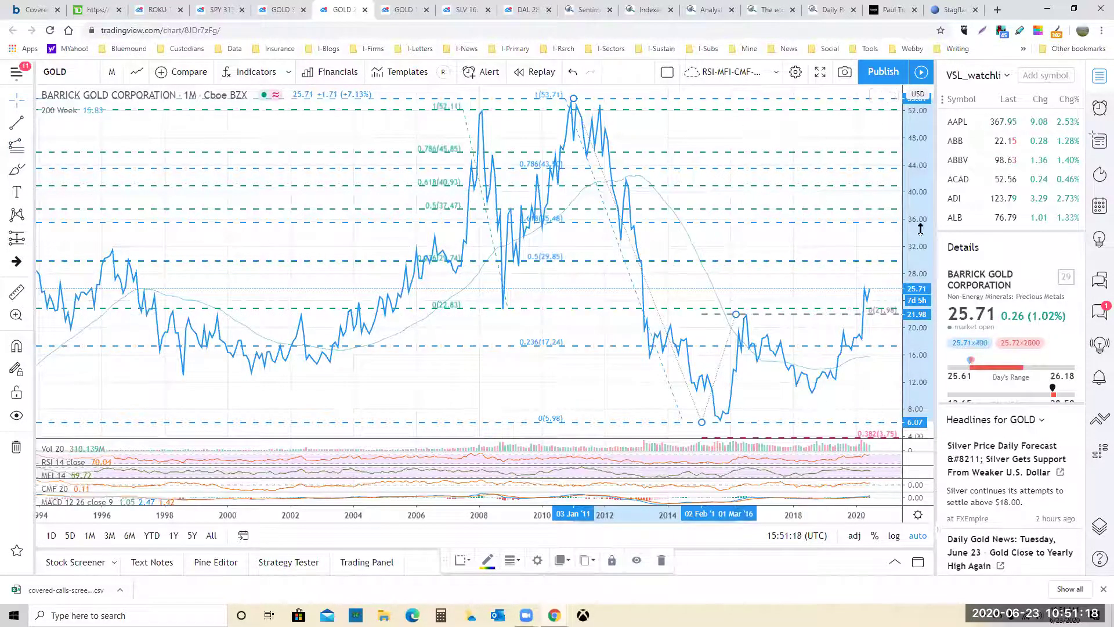
drag(920, 229, 929, 334)
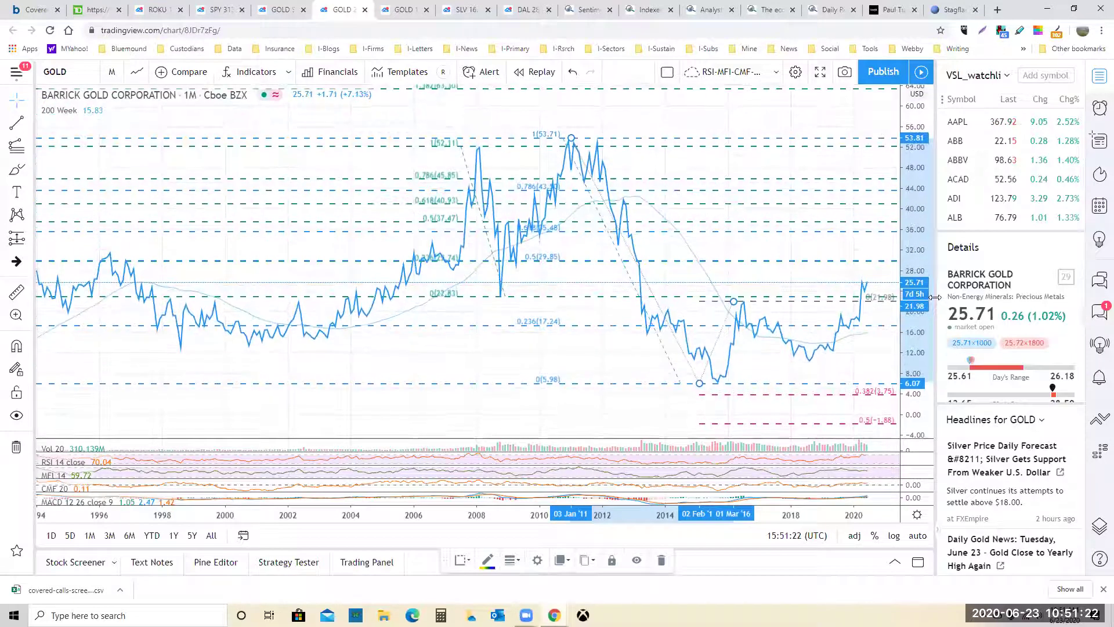
click(732, 302)
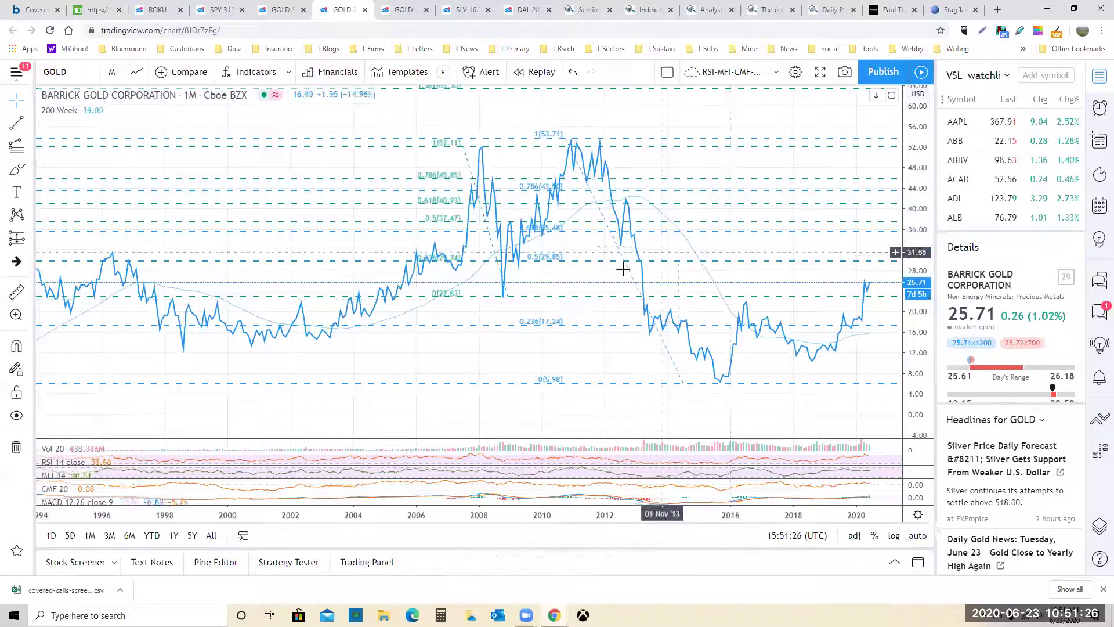
- Start another trend-based Fib extension anchored near the mid-1990s lows
click(29, 146)
click(84, 347)
click(120, 355)
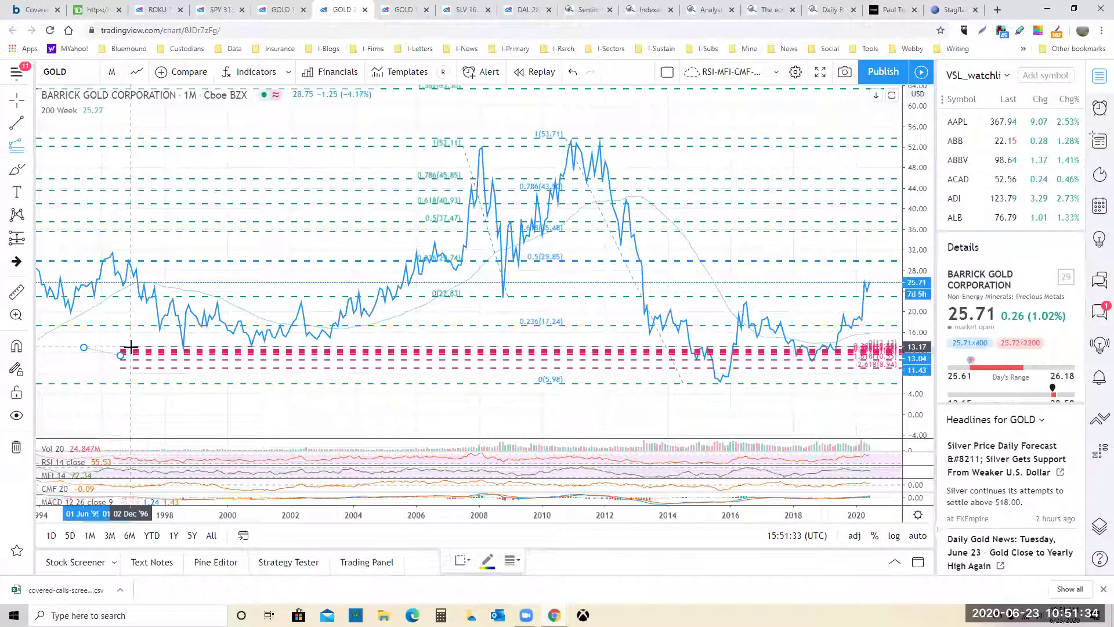
- Delete the pink extension and draw a trend-based extension from the 2008 low via 53.65 to 5.96
click(109, 344)
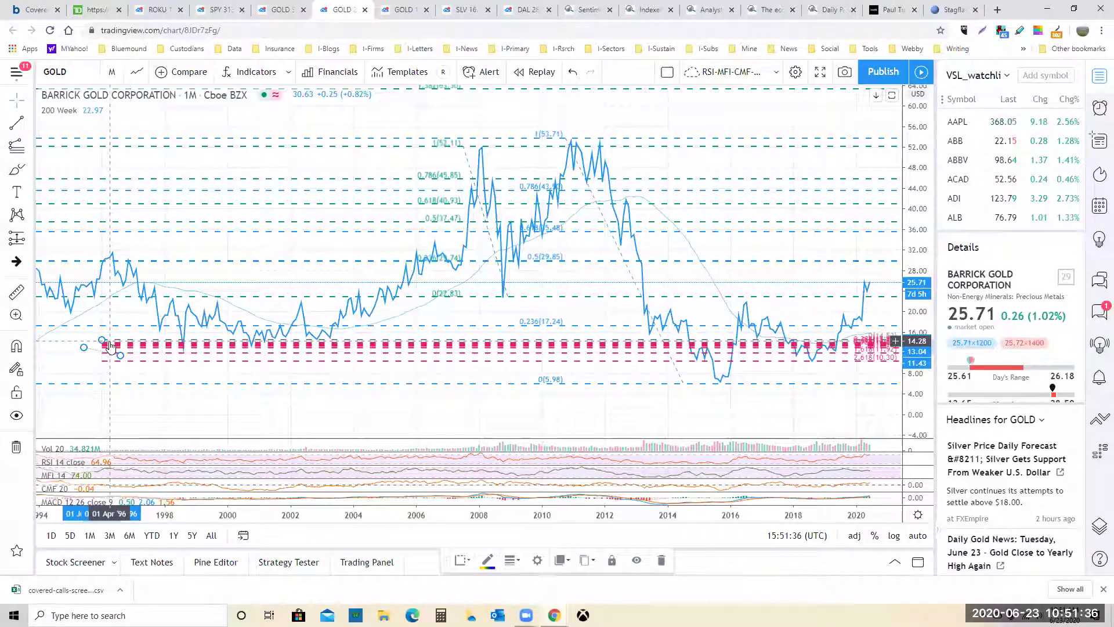
key(Delete)
click(26, 147)
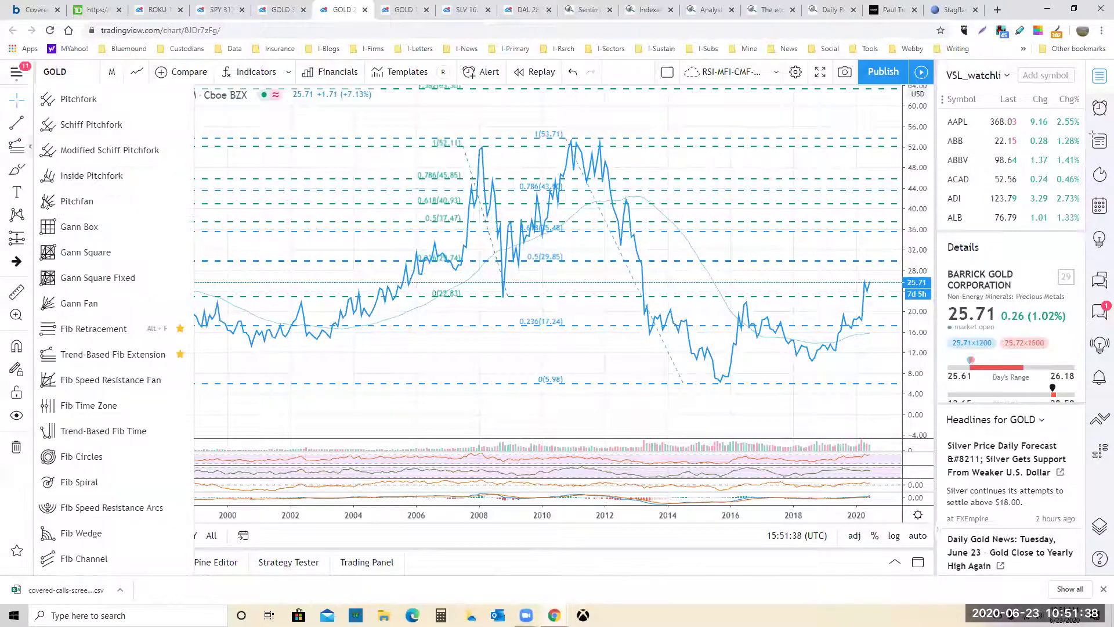
click(72, 354)
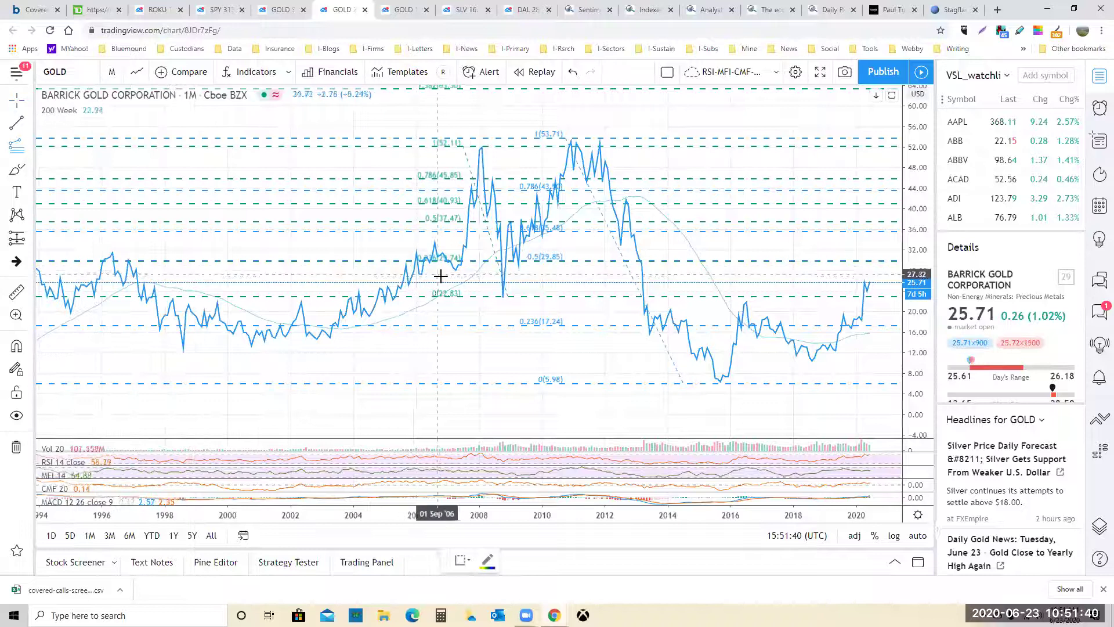
click(497, 298)
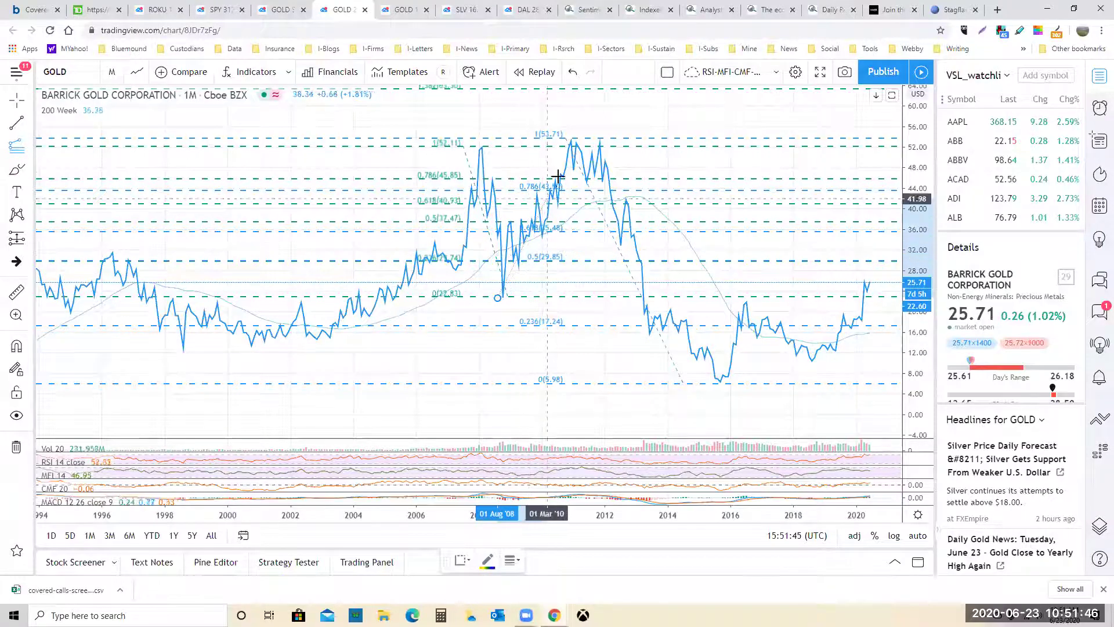
click(565, 139)
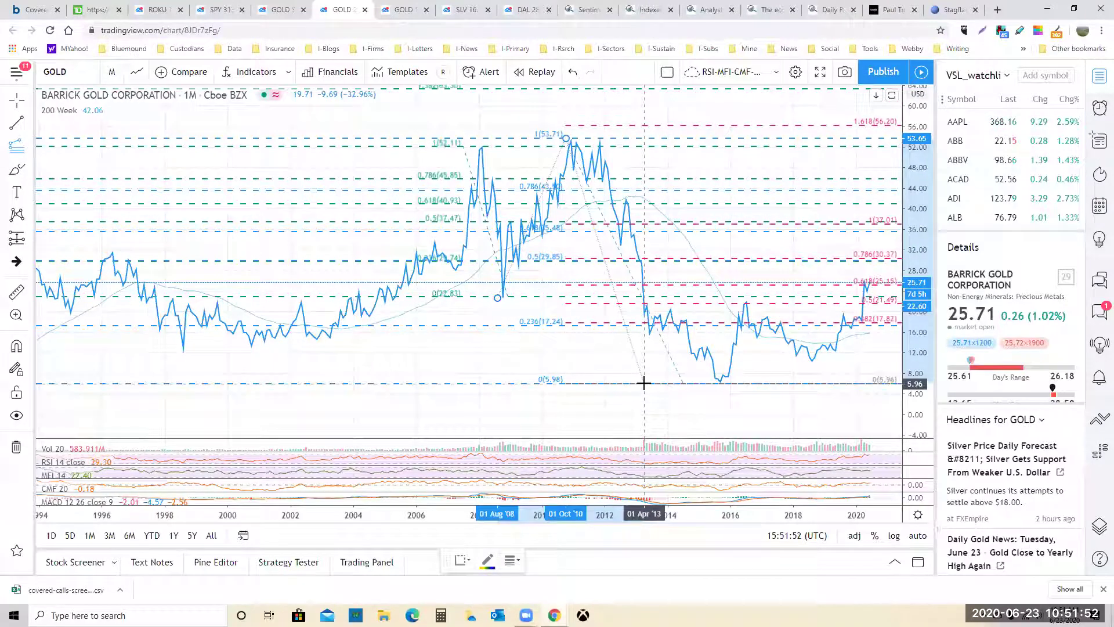
click(644, 383)
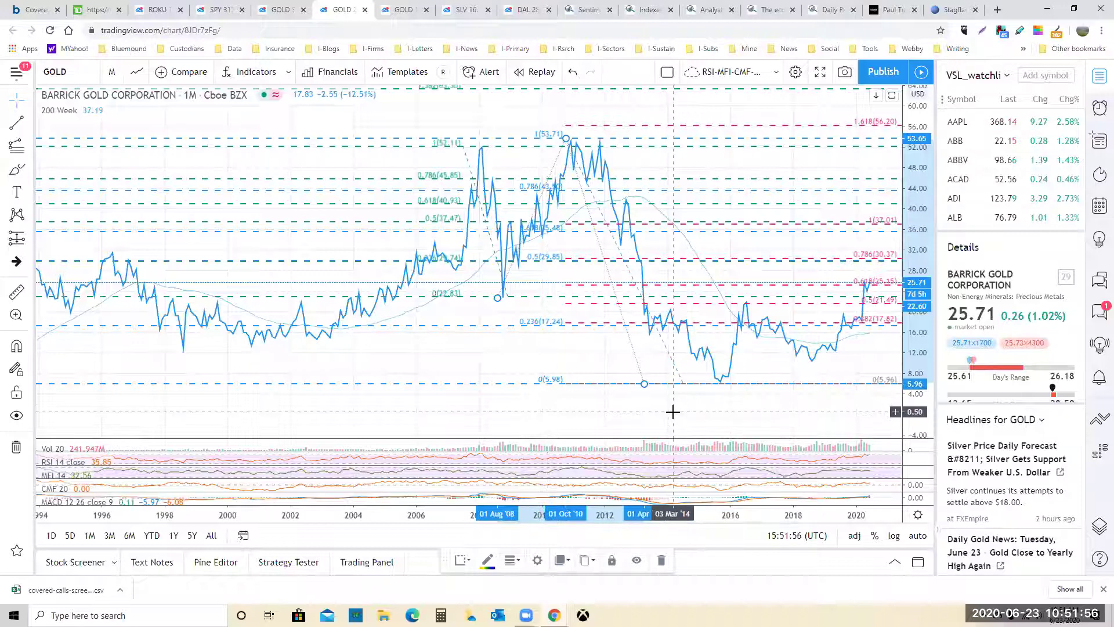
drag(673, 412, 636, 412)
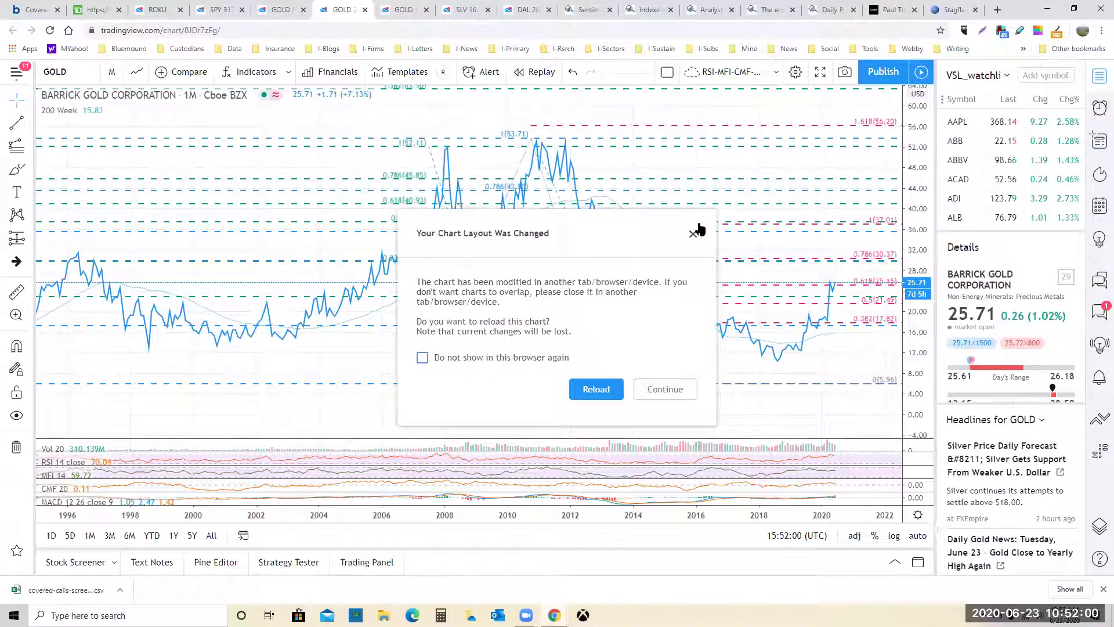
- Close the 'Your Chart Layout Was Changed' warning, keeping the Fib drawings on the chart
click(694, 232)
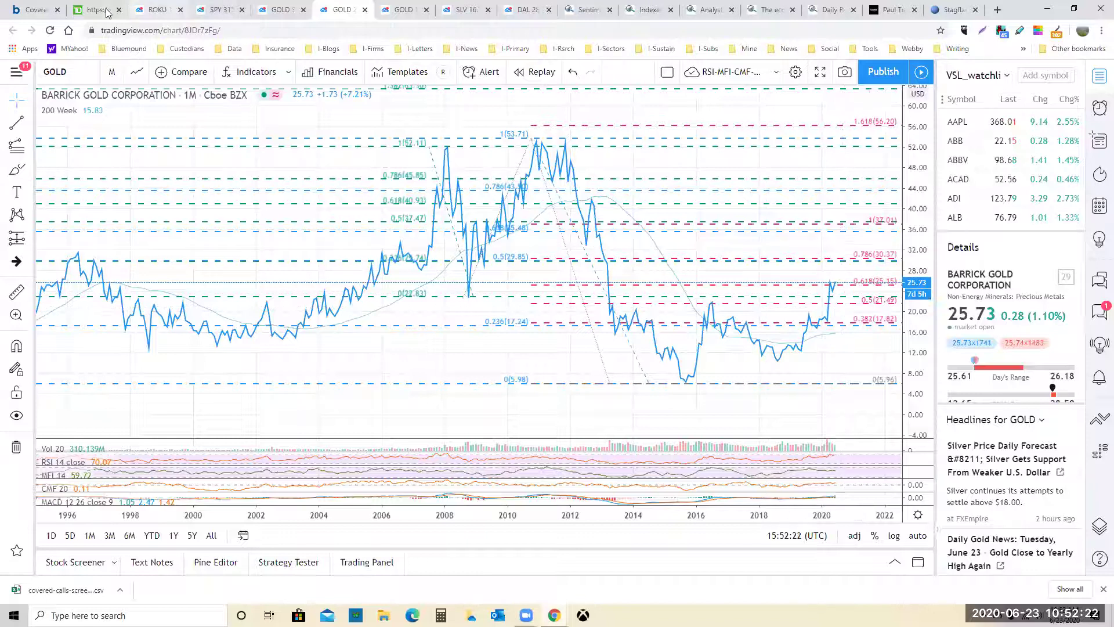
- Glance at the Barchart covered calls page, then go back to the monthly GOLD chart with its Fib levels
click(35, 9)
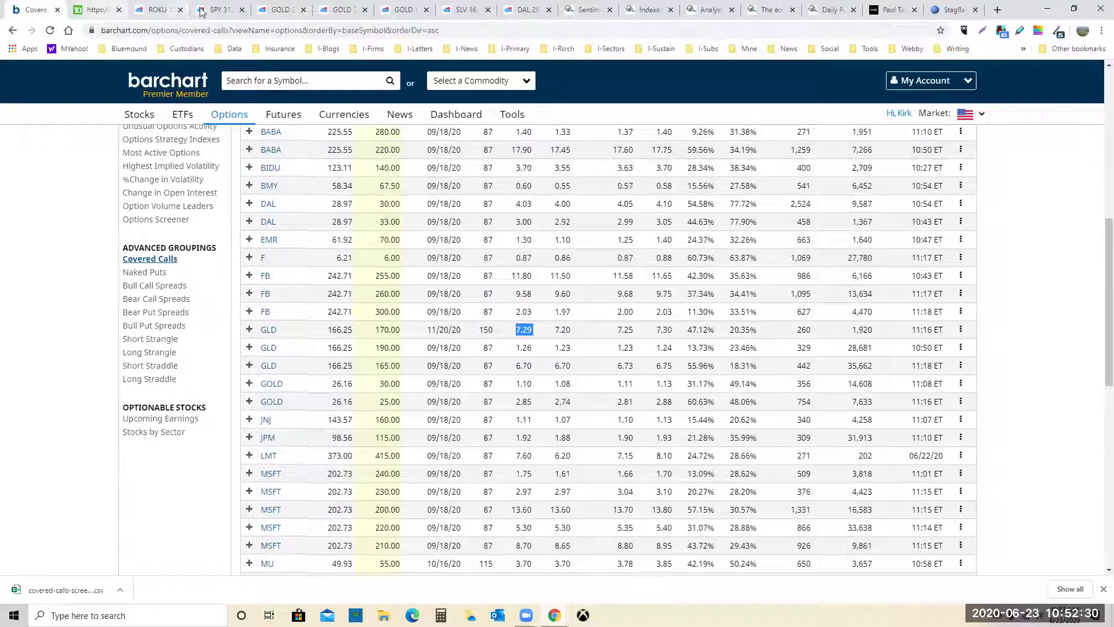
click(342, 10)
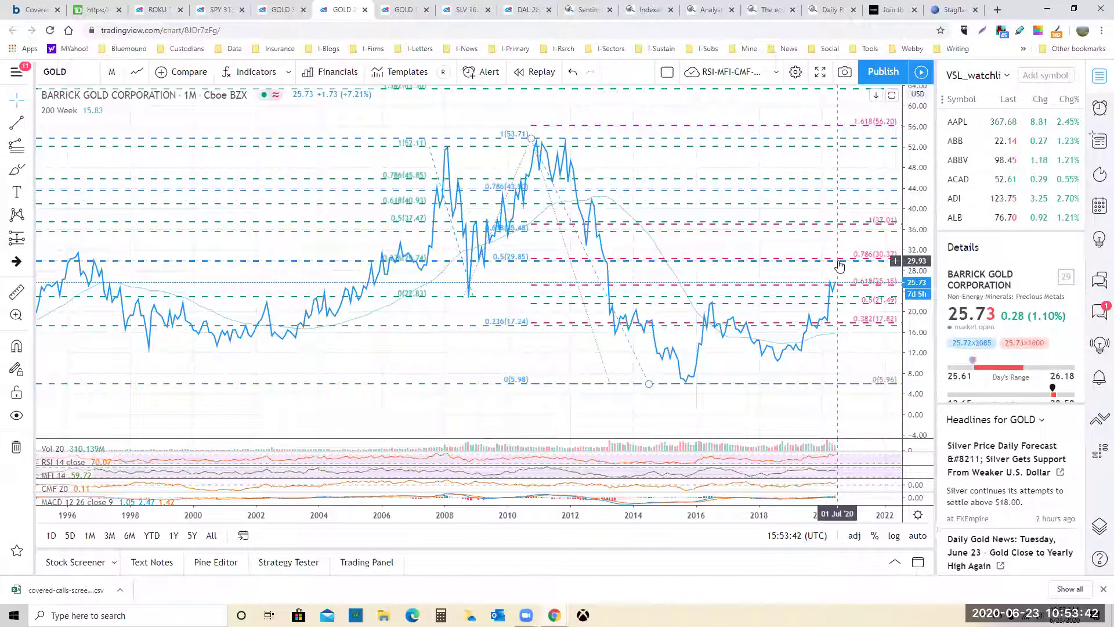
- Switch the chart symbol to Newmont (NEM) and pan left to reveal empty future space
click(79, 68)
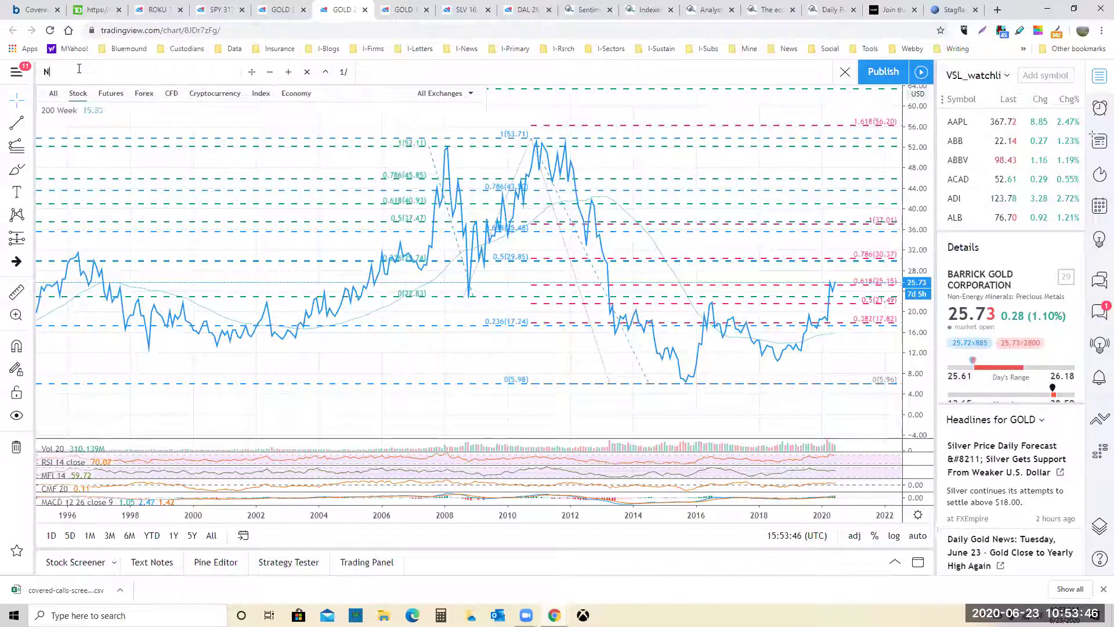
text(NEM)
key(Return)
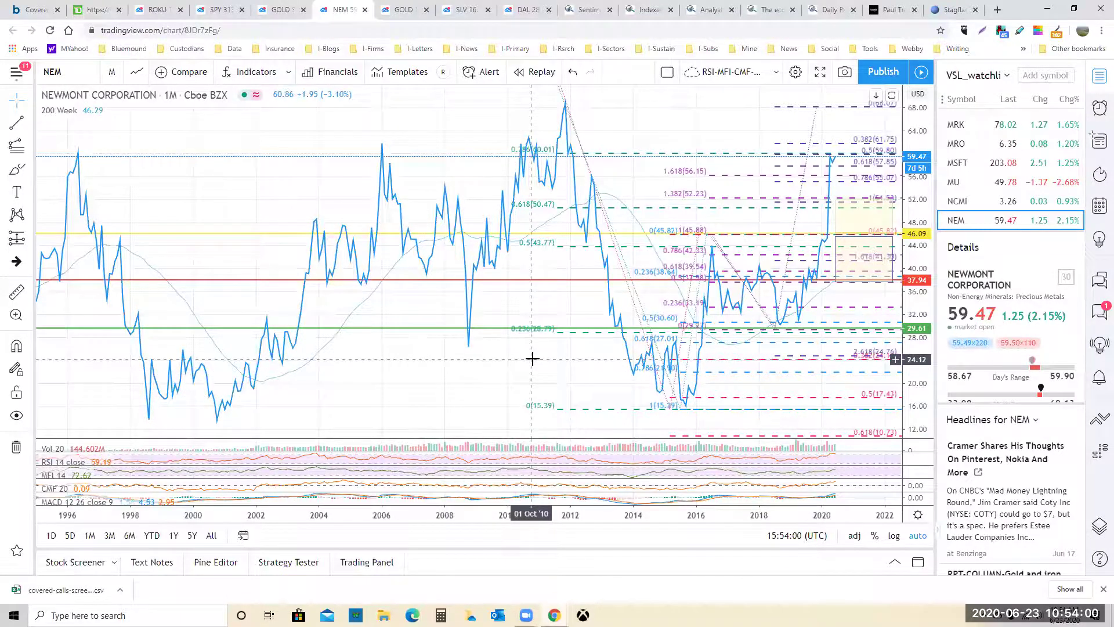
drag(532, 358, 384, 352)
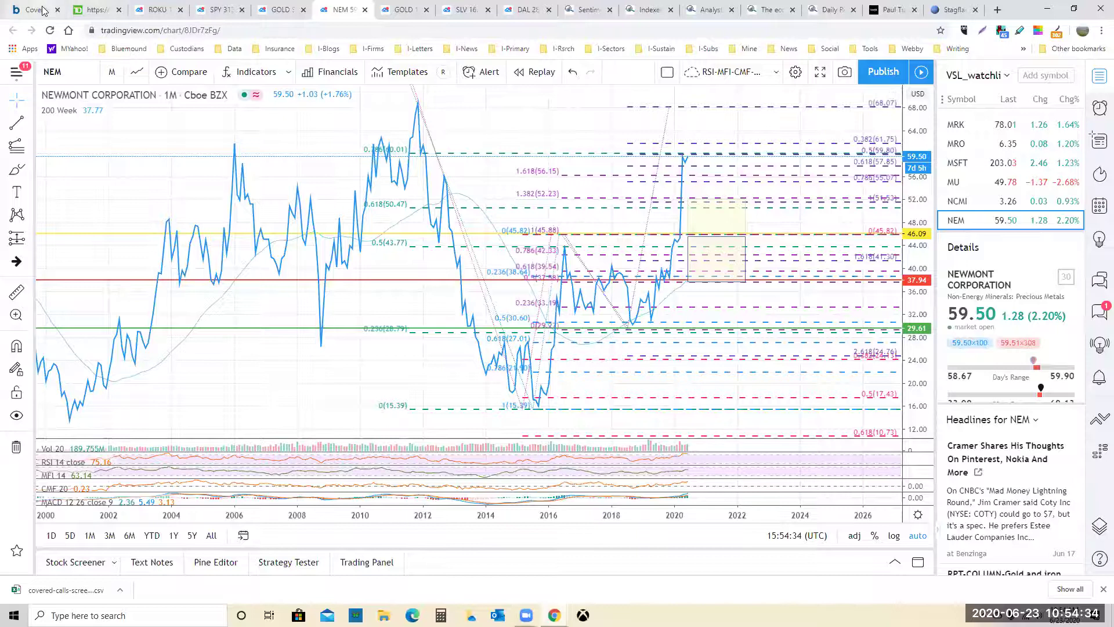
- Go to the Barchart covered calls page, then open the VSL watchlist from the My Account menu
key(ctrl+1)
scroll(314, 407, down, 3)
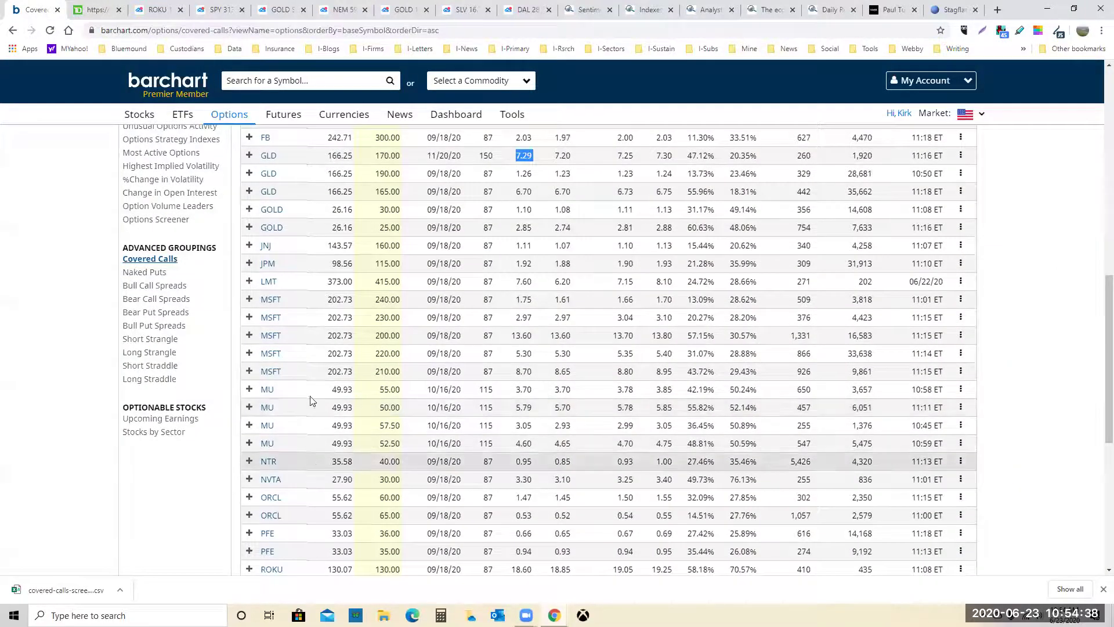
scroll(285, 184, up, 10)
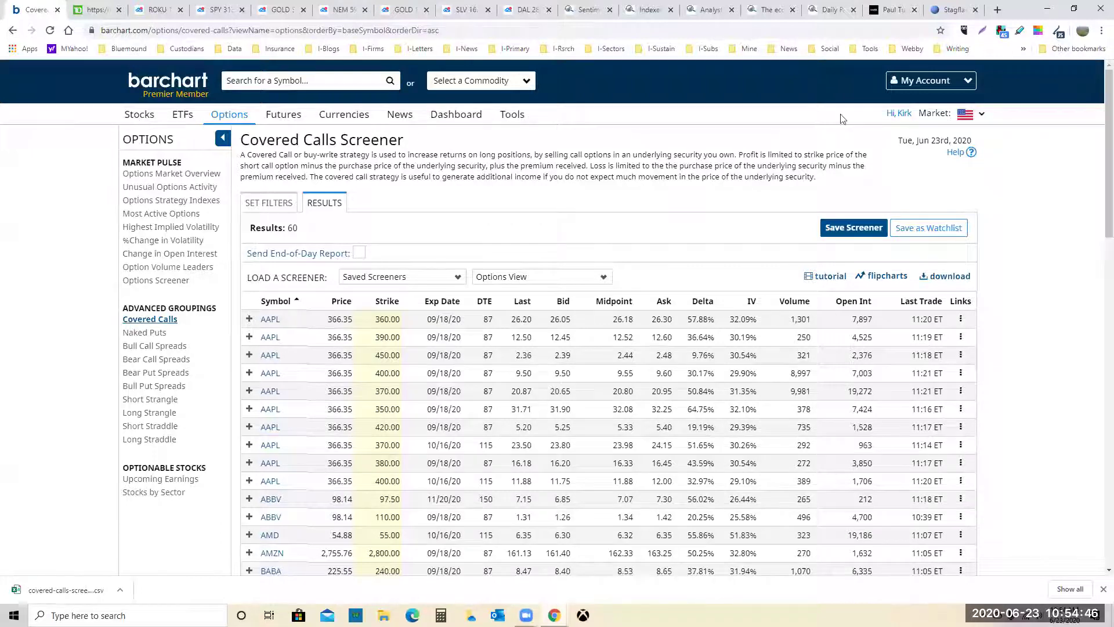
click(966, 83)
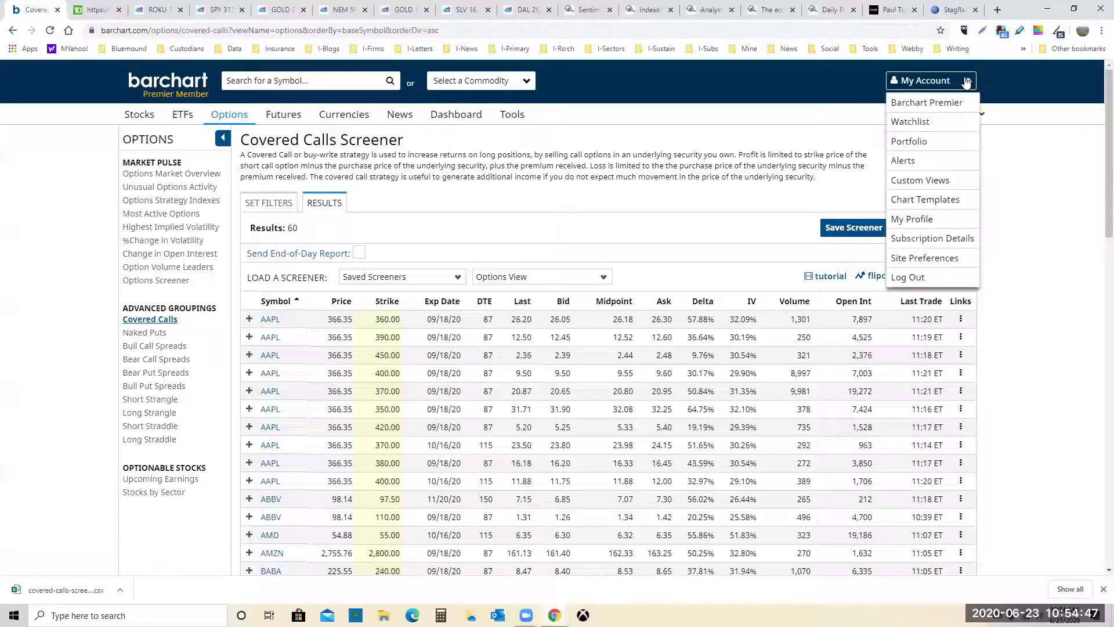
click(912, 122)
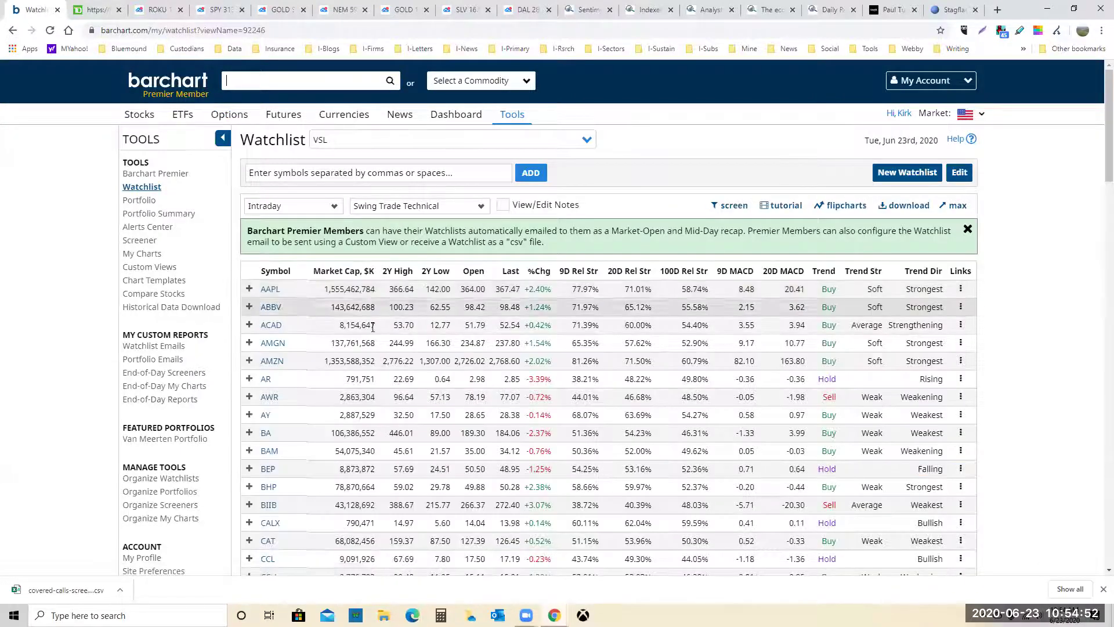
- Enter NEM in the watchlist's symbol field to confirm it is already listed
scroll(325, 327, down, 10)
scroll(325, 326, down, 10)
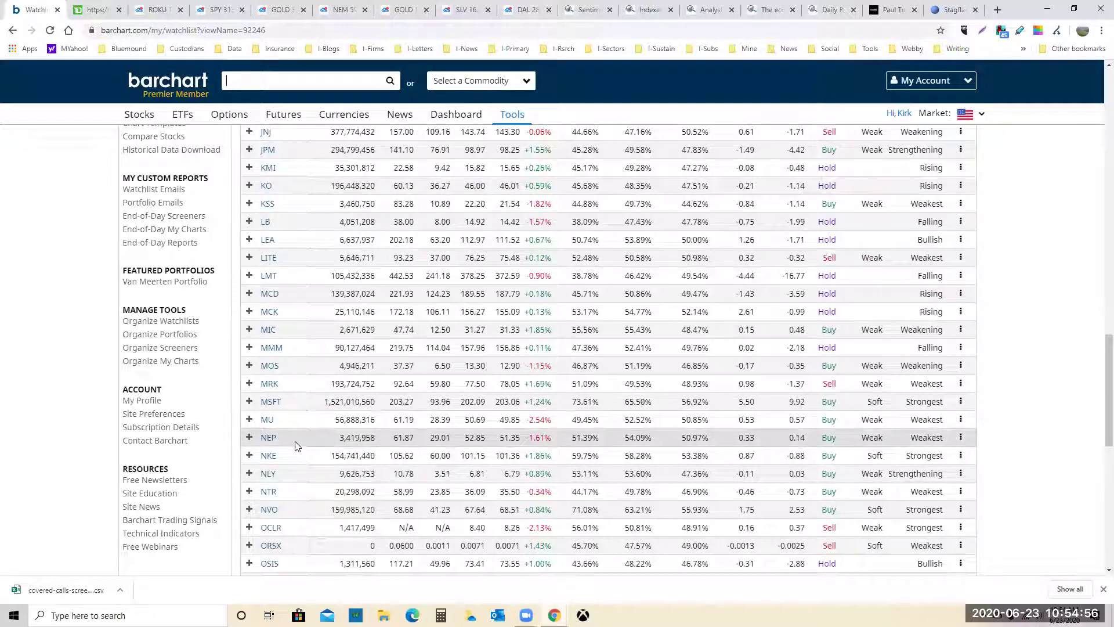
scroll(310, 365, up, 20)
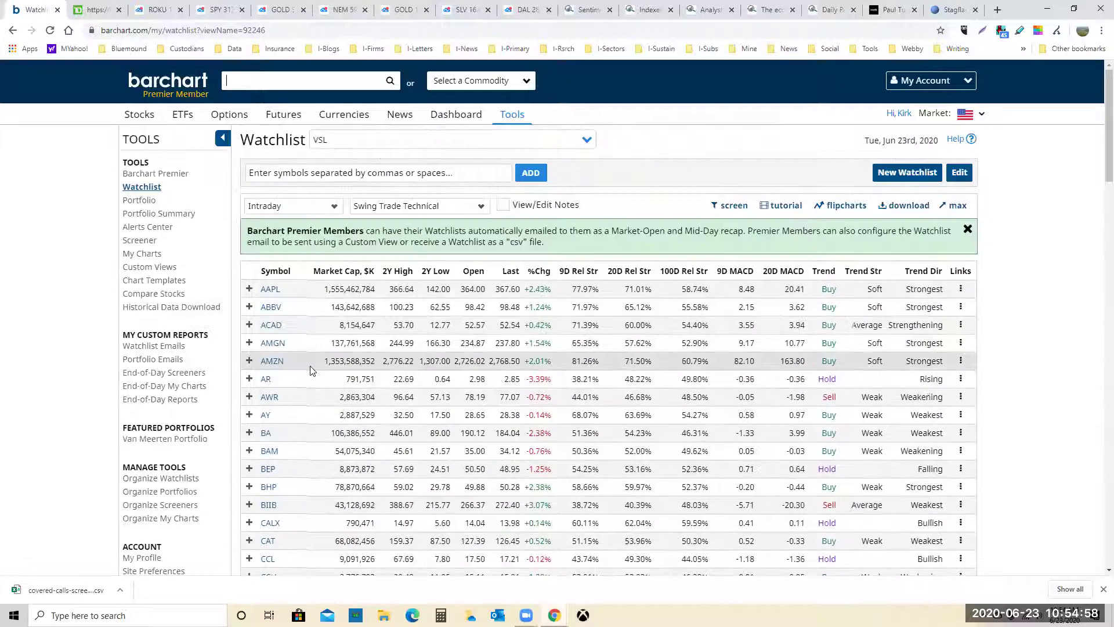
click(328, 172)
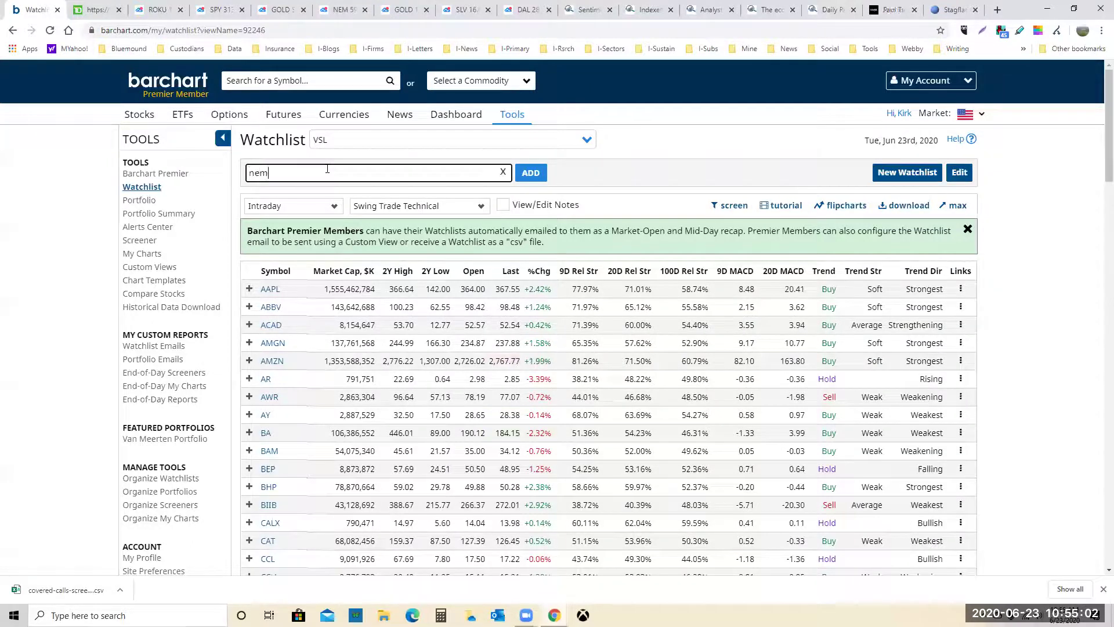
key(Return)
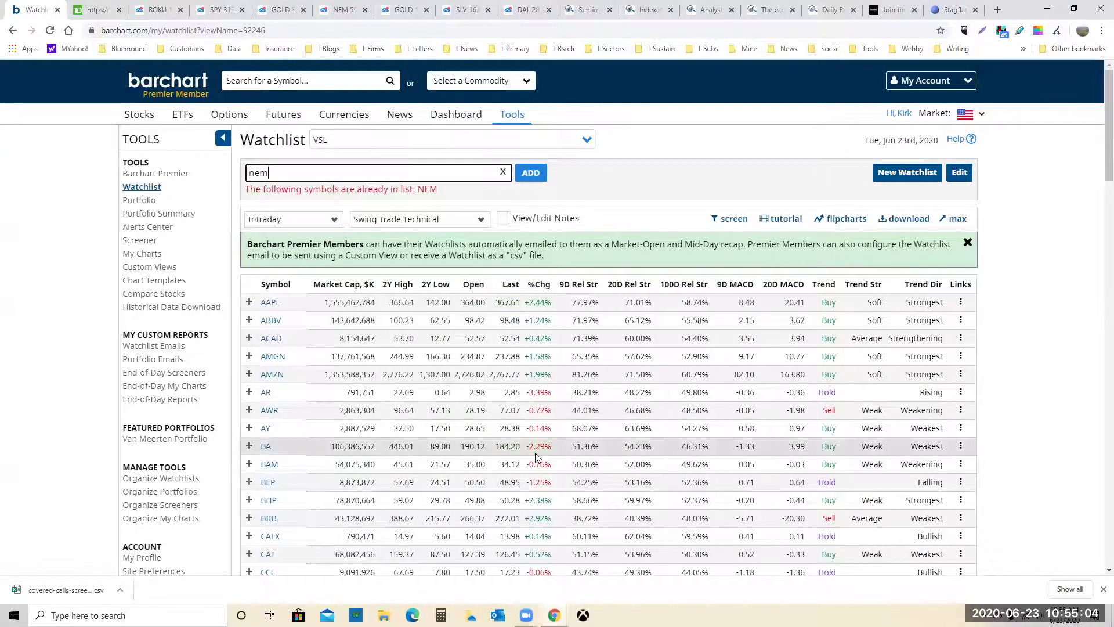
- Show all VSL watchlist symbols on one page and sort them alphabetically by Symbol
scroll(548, 462, down, 12)
scroll(548, 461, down, 5)
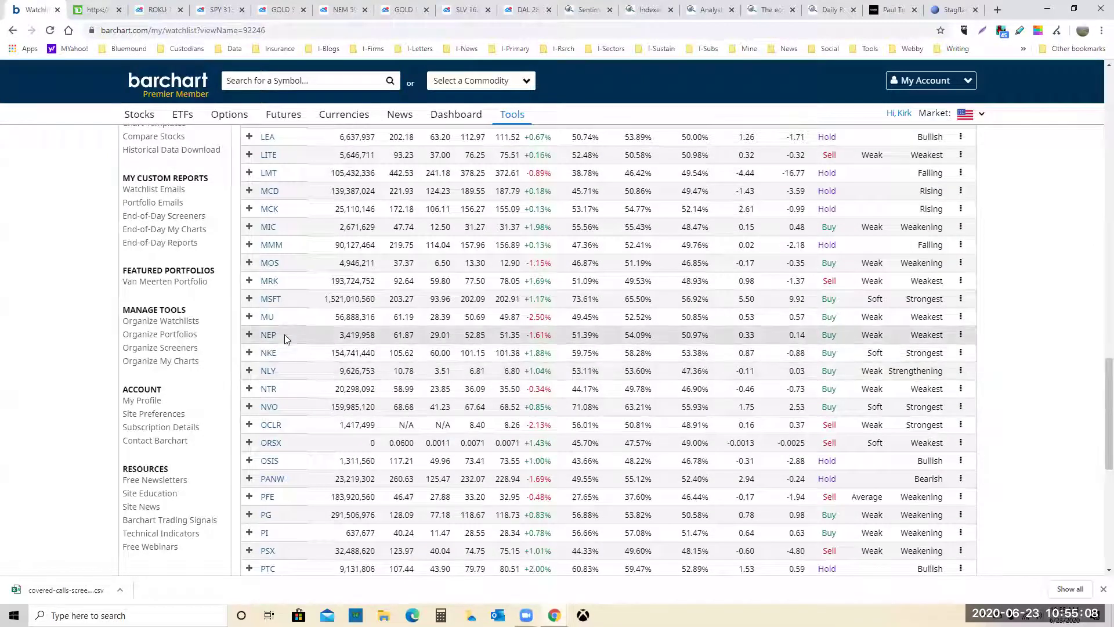
scroll(325, 411, down, 5)
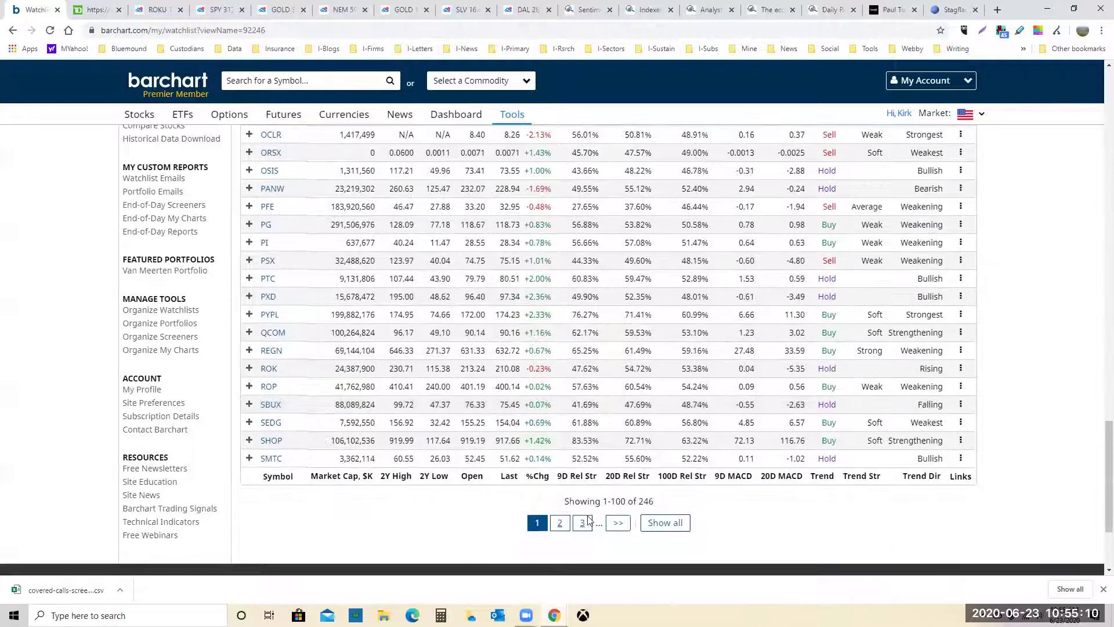
click(665, 522)
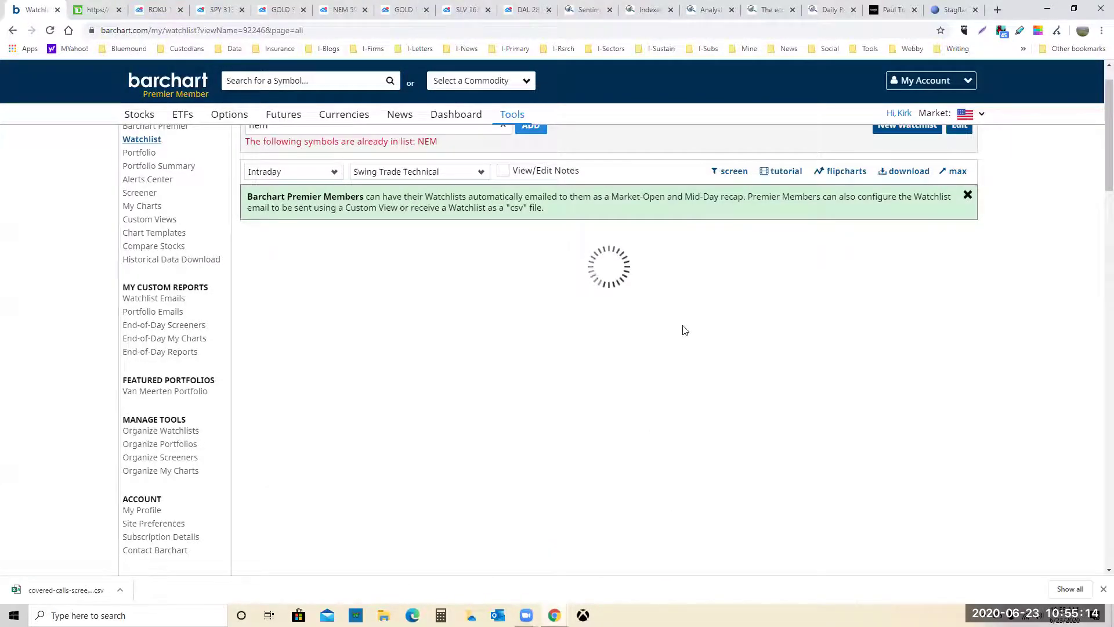
scroll(687, 327, down, 20)
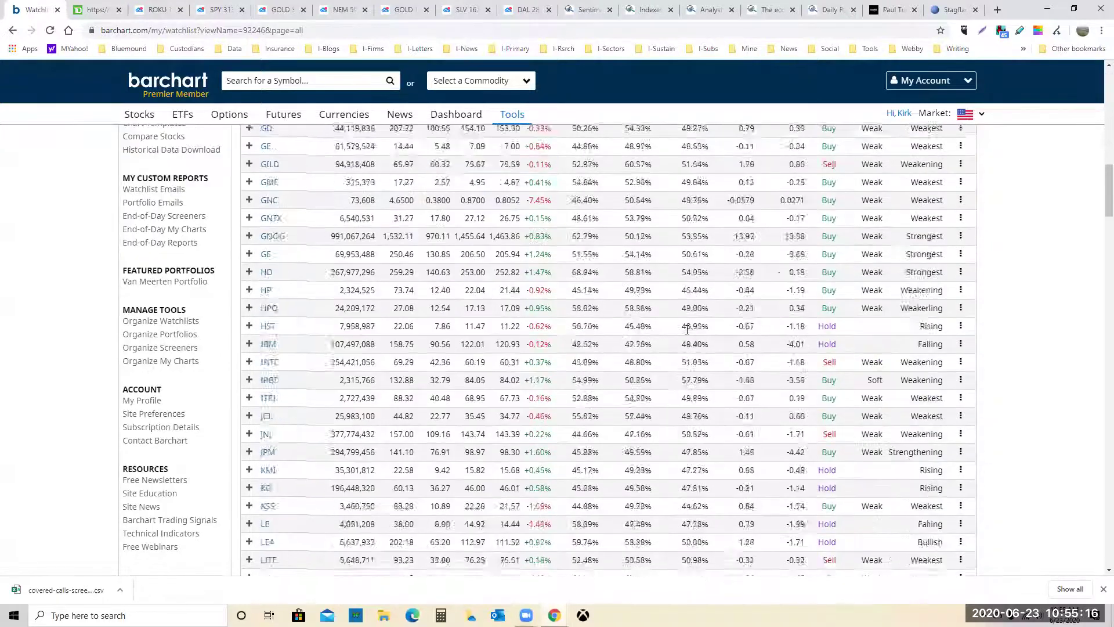
scroll(687, 334, up, 15)
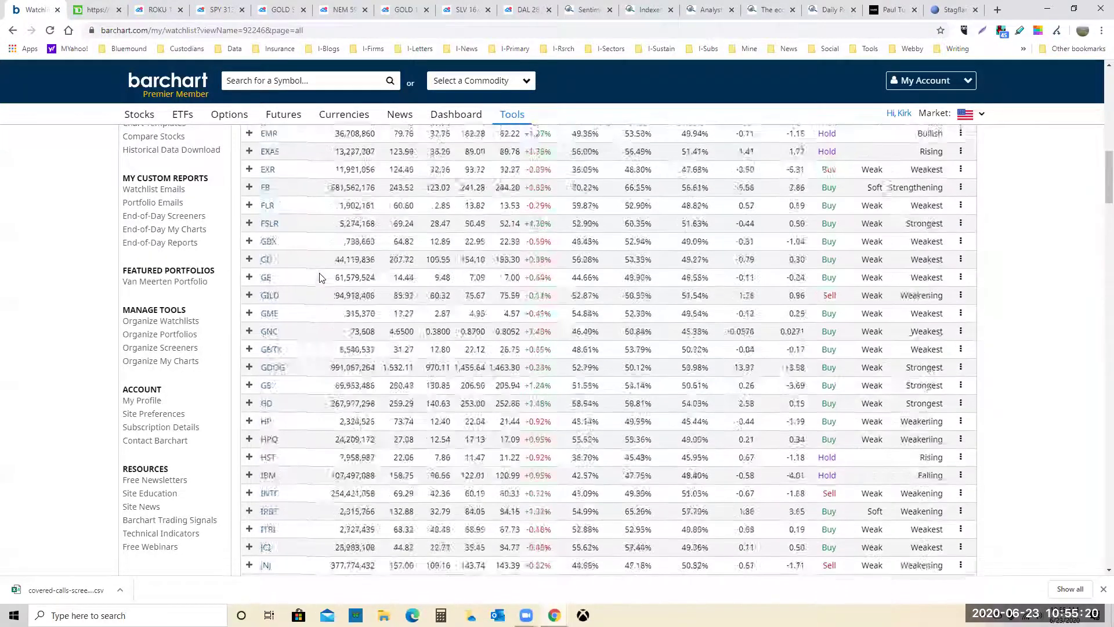
scroll(320, 277, up, 10)
click(283, 180)
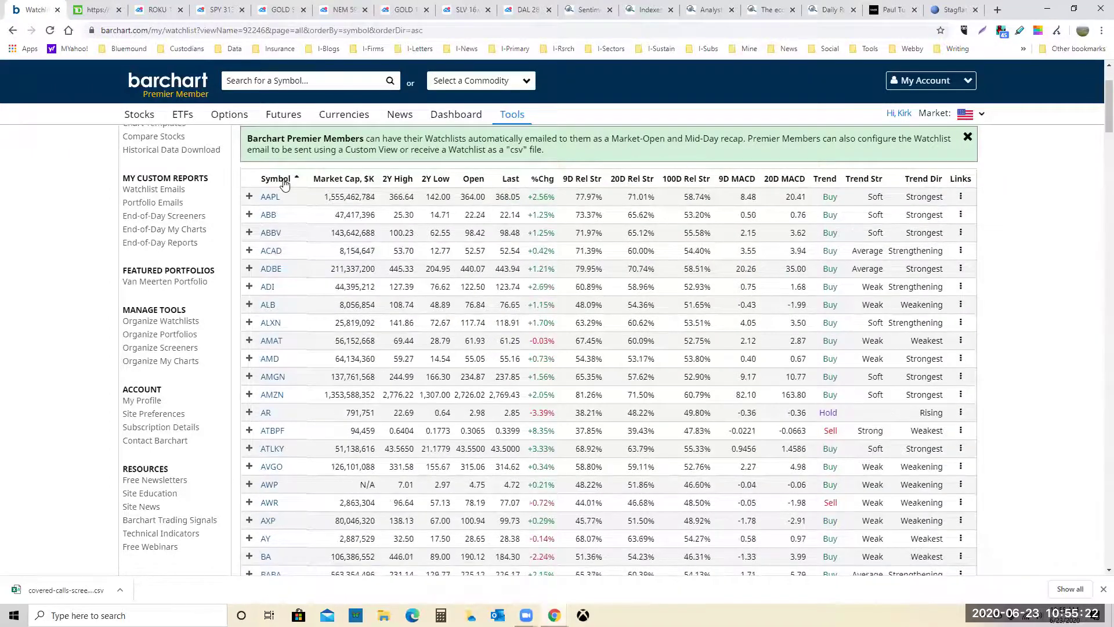
- Scroll the sorted watchlist, then return to the NEM TradingView chart
scroll(281, 359, down, 10)
scroll(308, 420, down, 15)
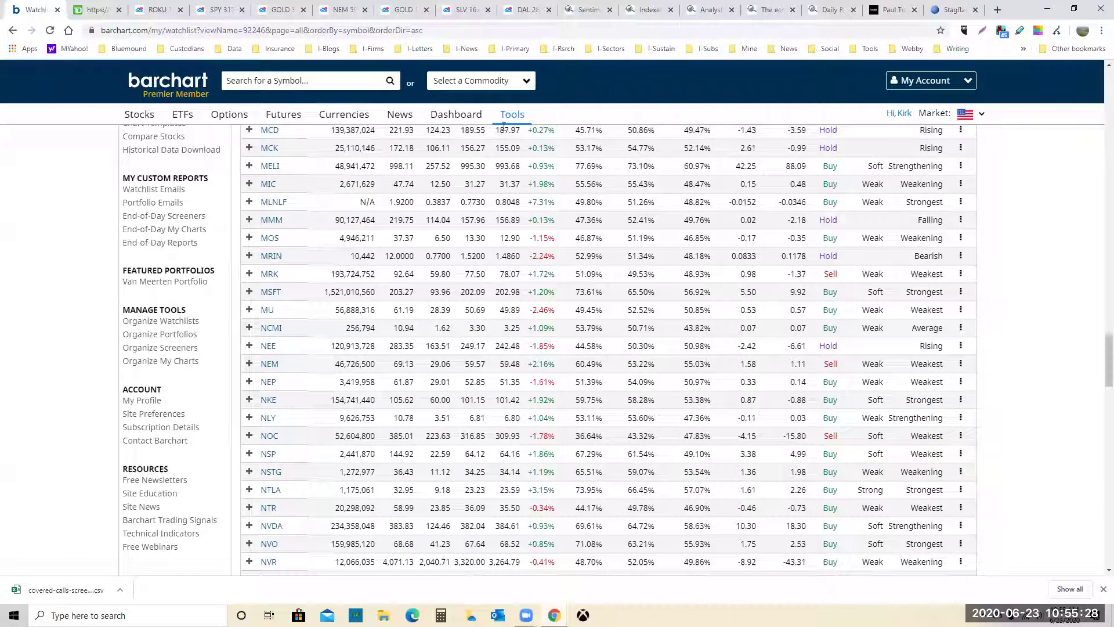
click(335, 9)
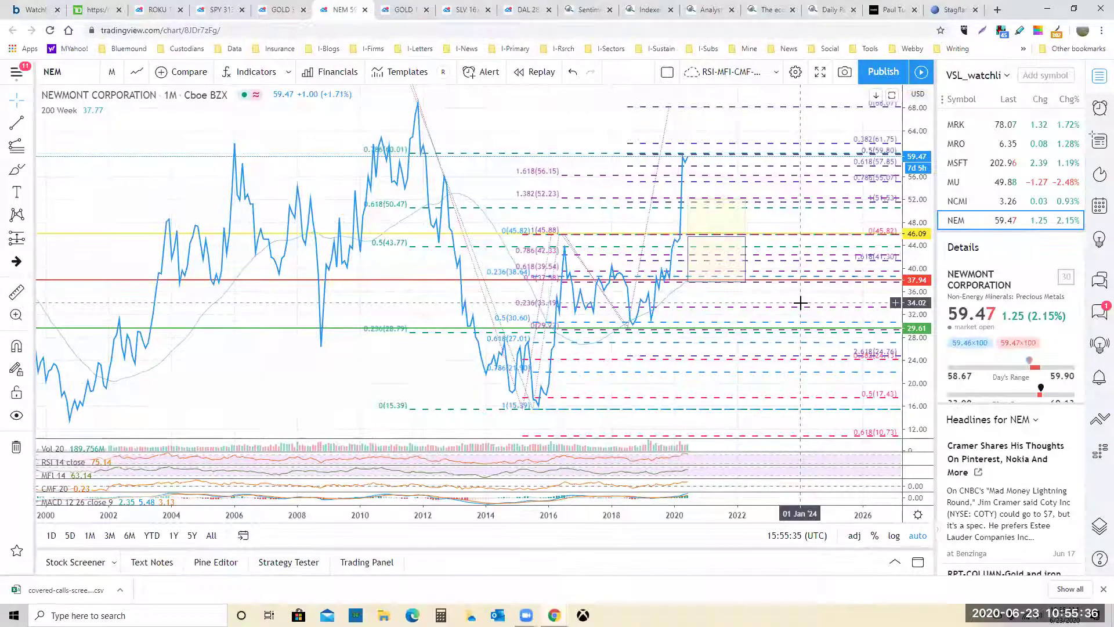
- Rescale the NEM price view and raise the yellow horizontal level from about 46 to about 52.35
scroll(800, 302, up, 2)
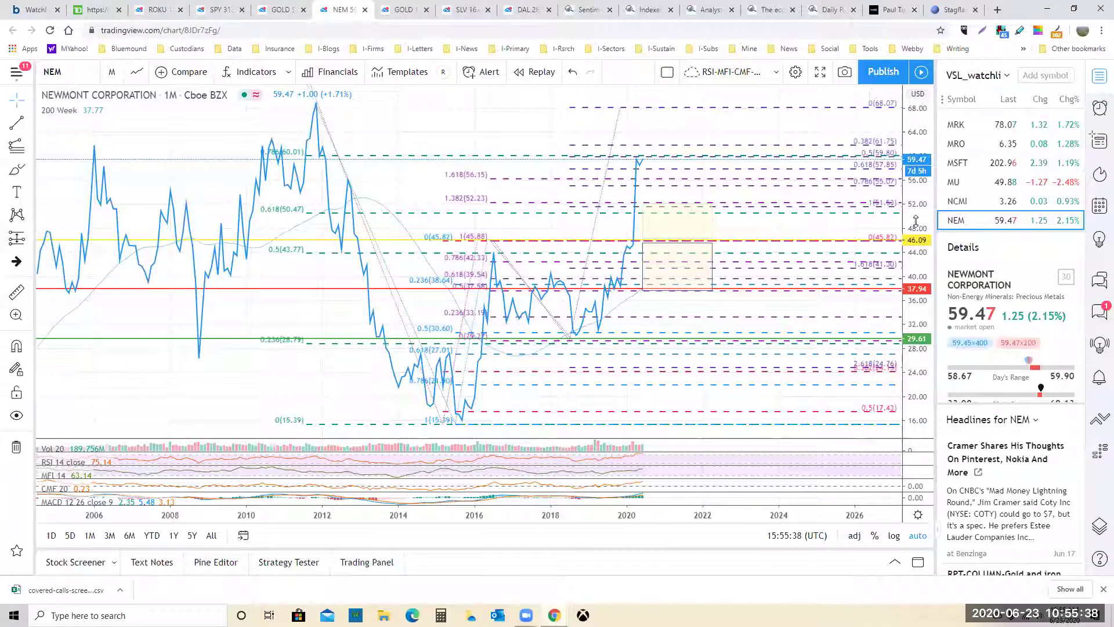
drag(916, 221, 916, 230)
drag(786, 243, 783, 260)
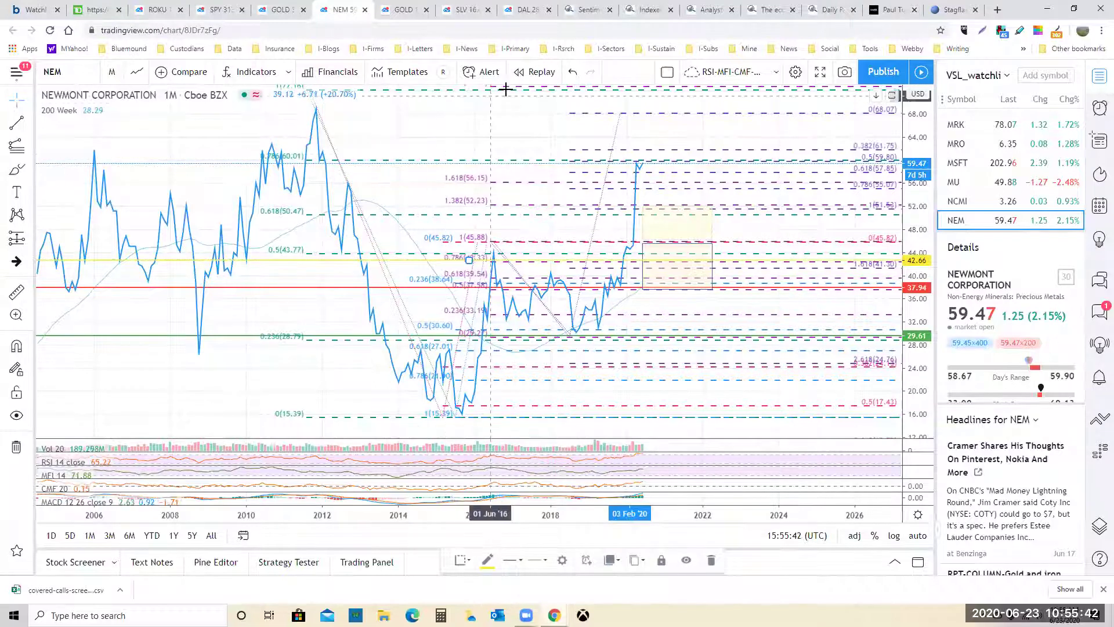
click(573, 71)
drag(435, 115, 432, 145)
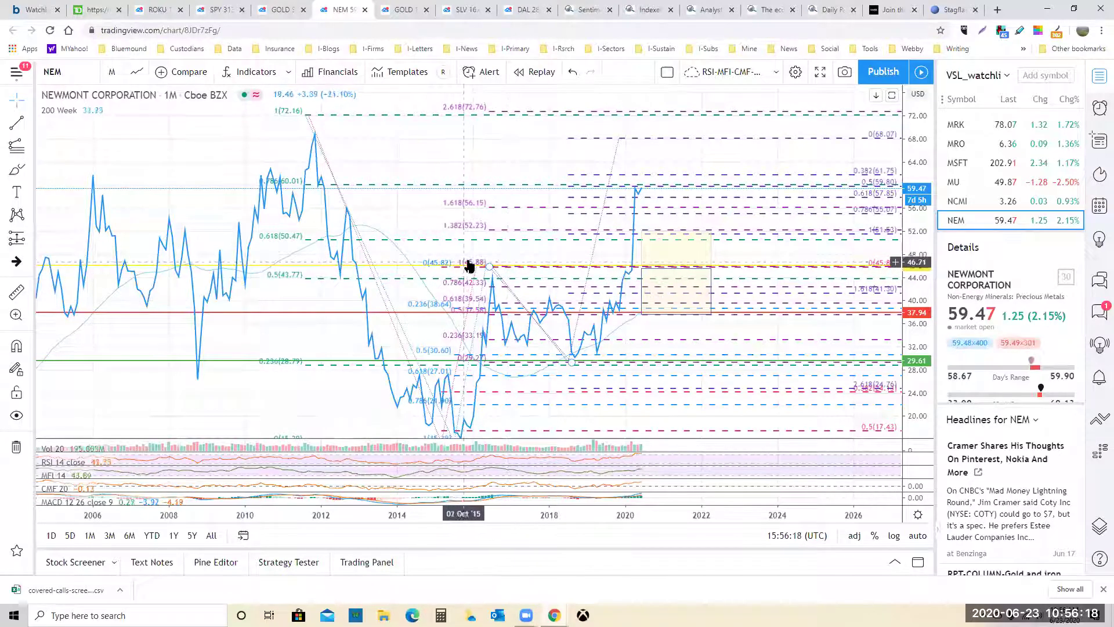
drag(469, 265, 477, 232)
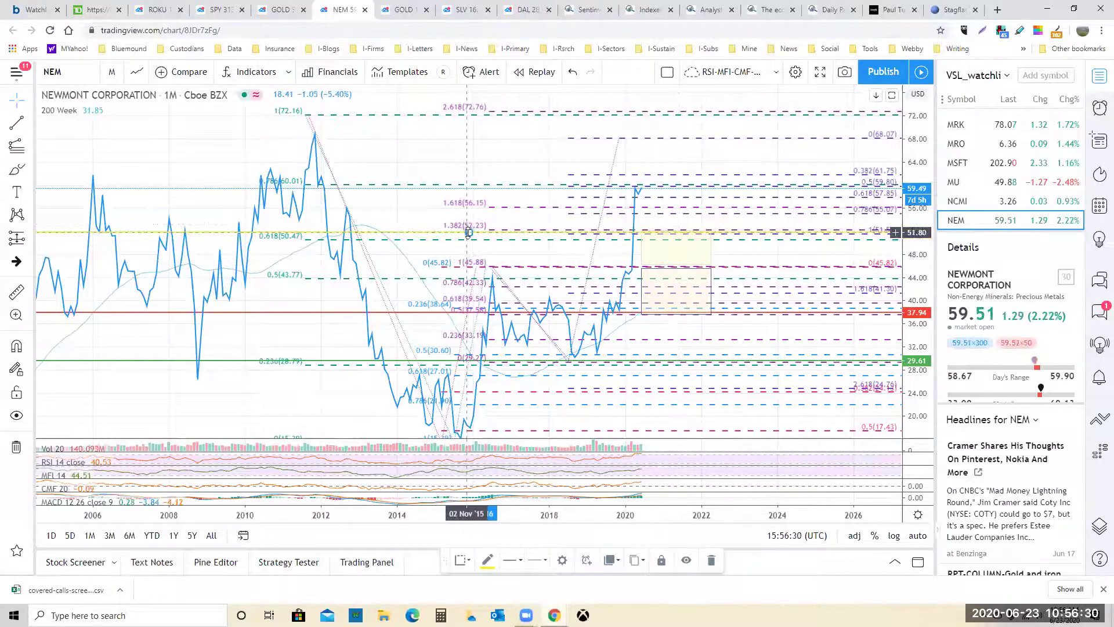
drag(468, 232, 468, 227)
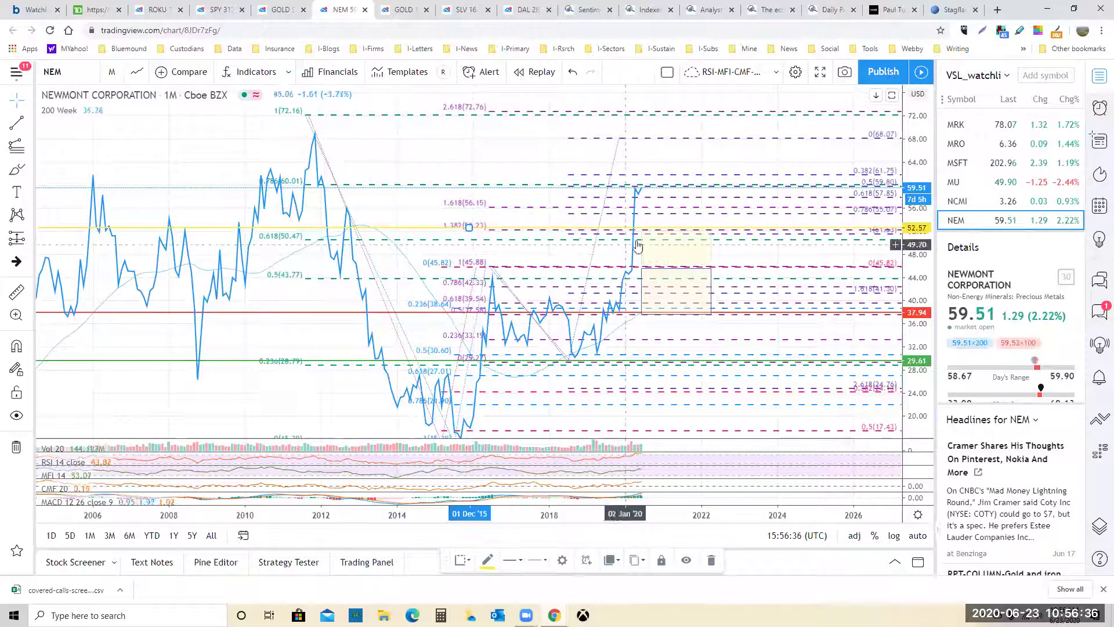
- Stretch the yellow rectangle's top up to the yellow level and delete the rectangle beneath it
click(711, 232)
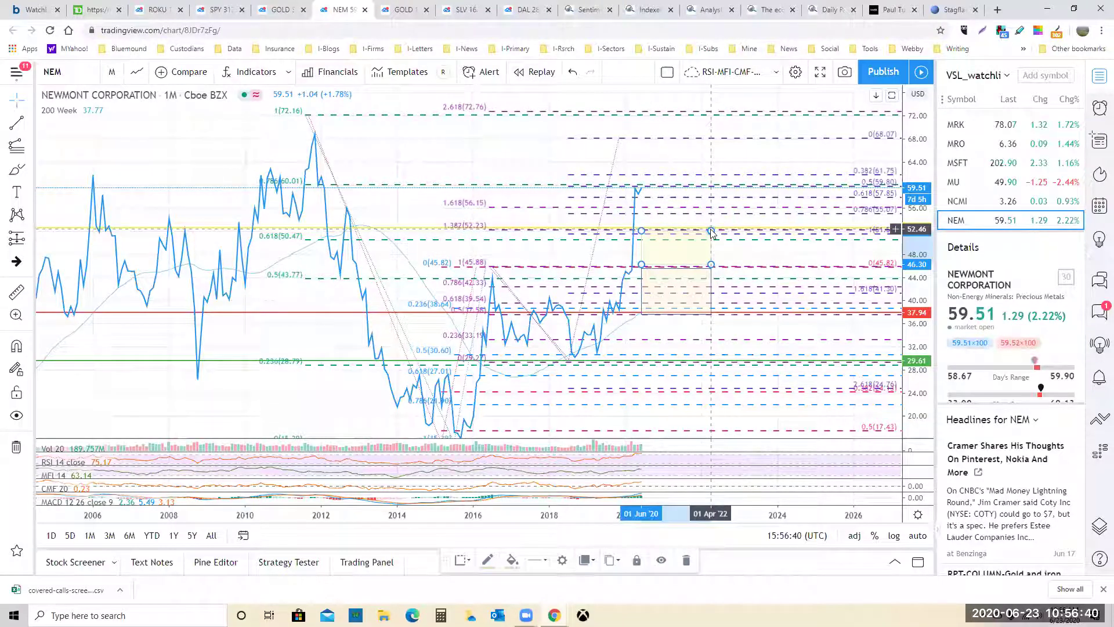
drag(712, 231, 710, 226)
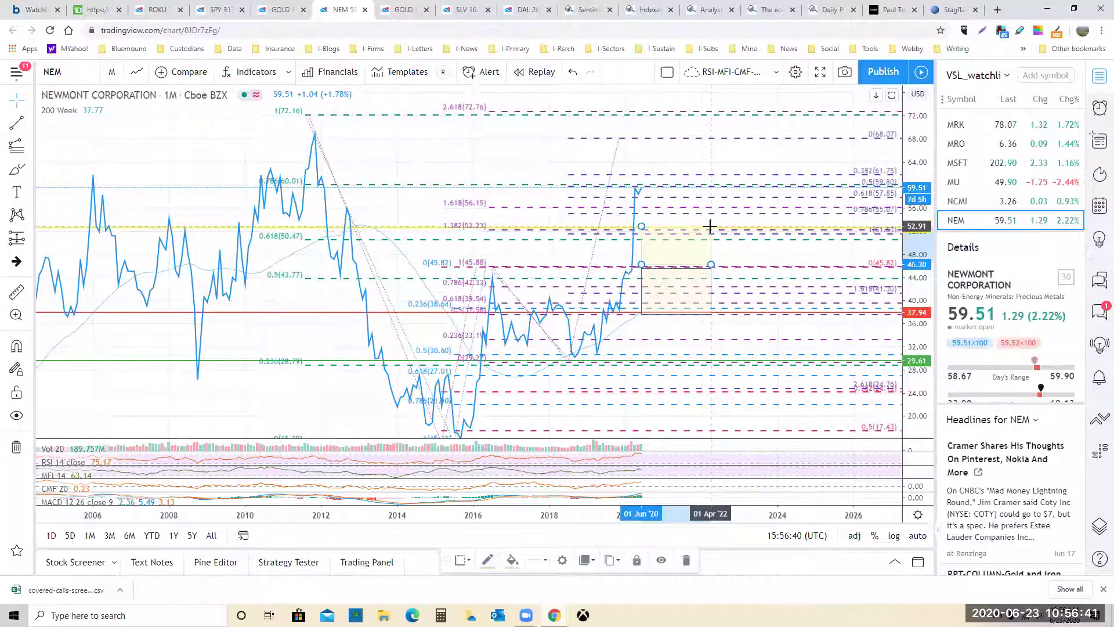
click(711, 271)
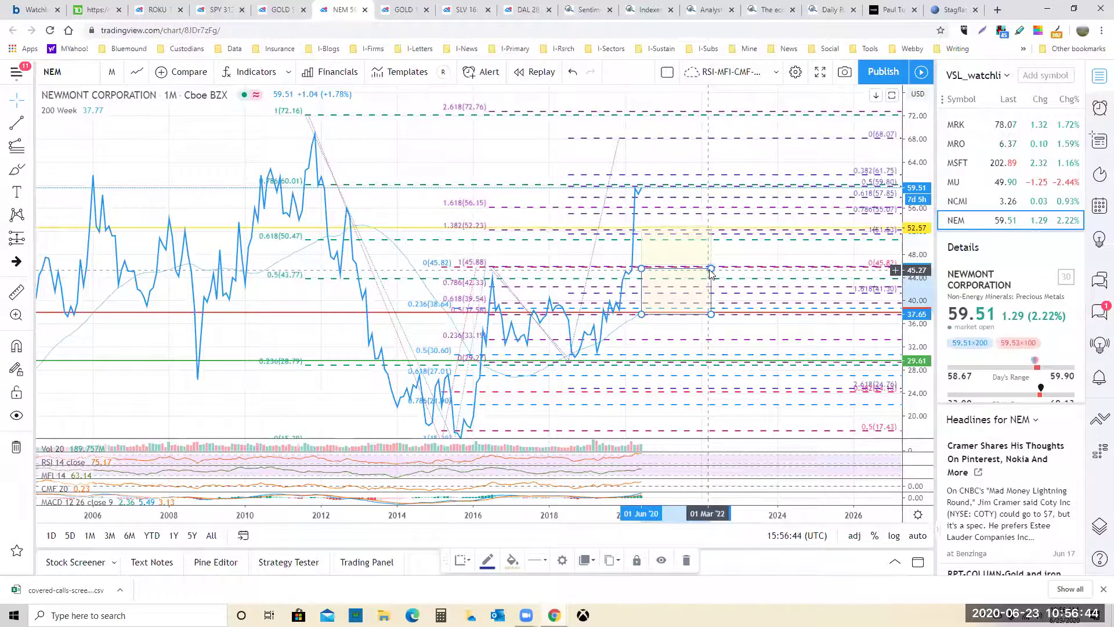
key(Delete)
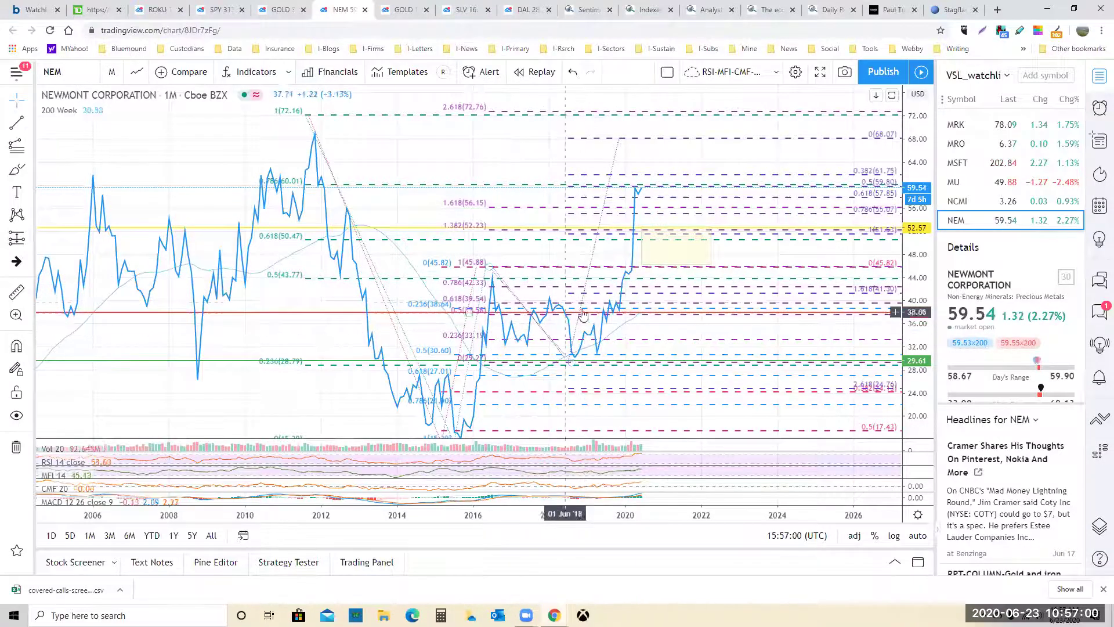
click(657, 267)
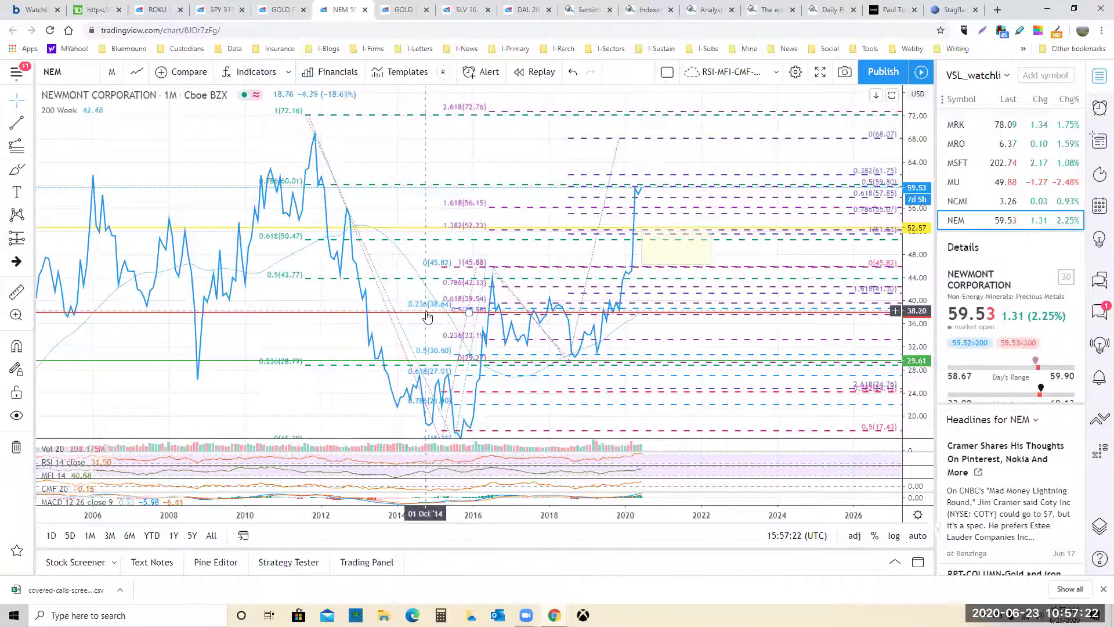
- Drag the red horizontal line on the NEM chart up from about 38 to 46.16
click(470, 312)
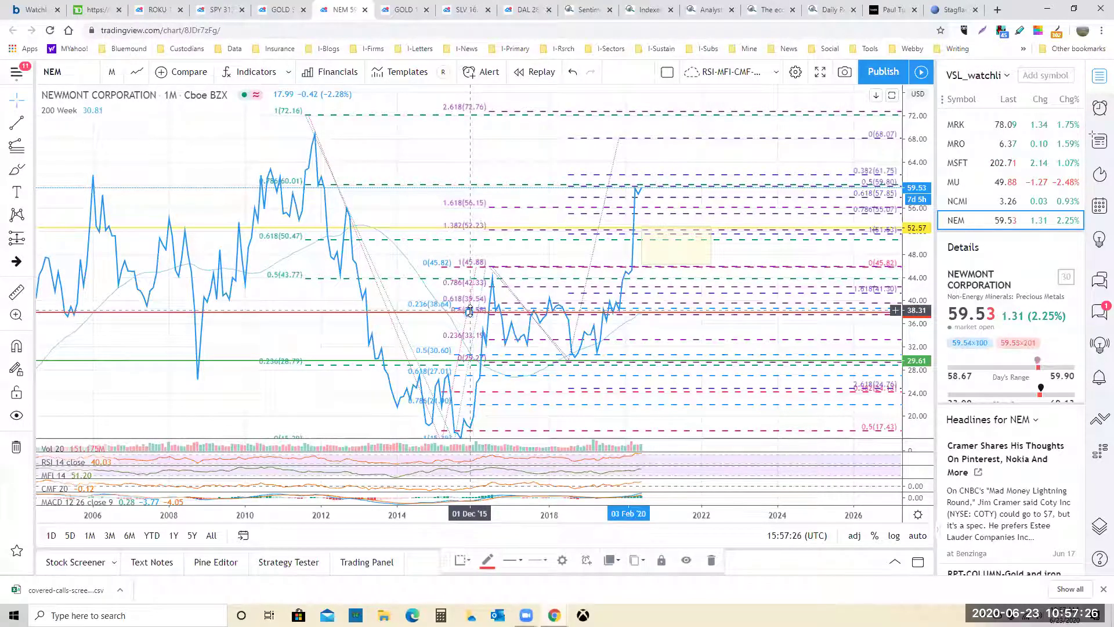
drag(470, 311, 492, 265)
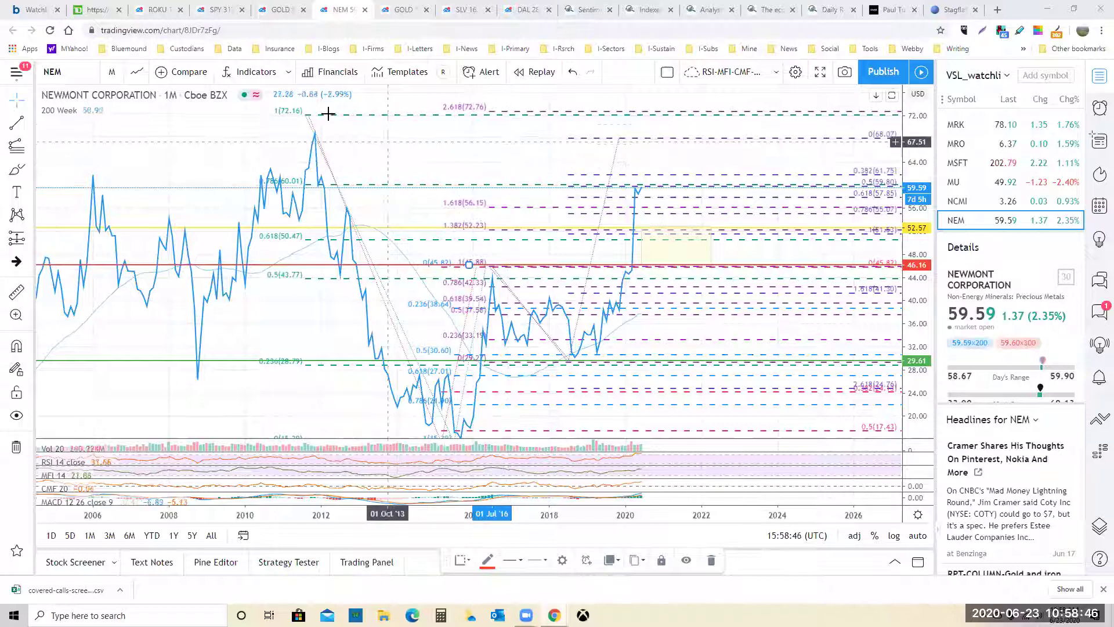
- Review SentimentTrader's dashboard: Smart Money confidence 0.46, Dumb Money 0.7, Crude Oil risk level 9
click(584, 10)
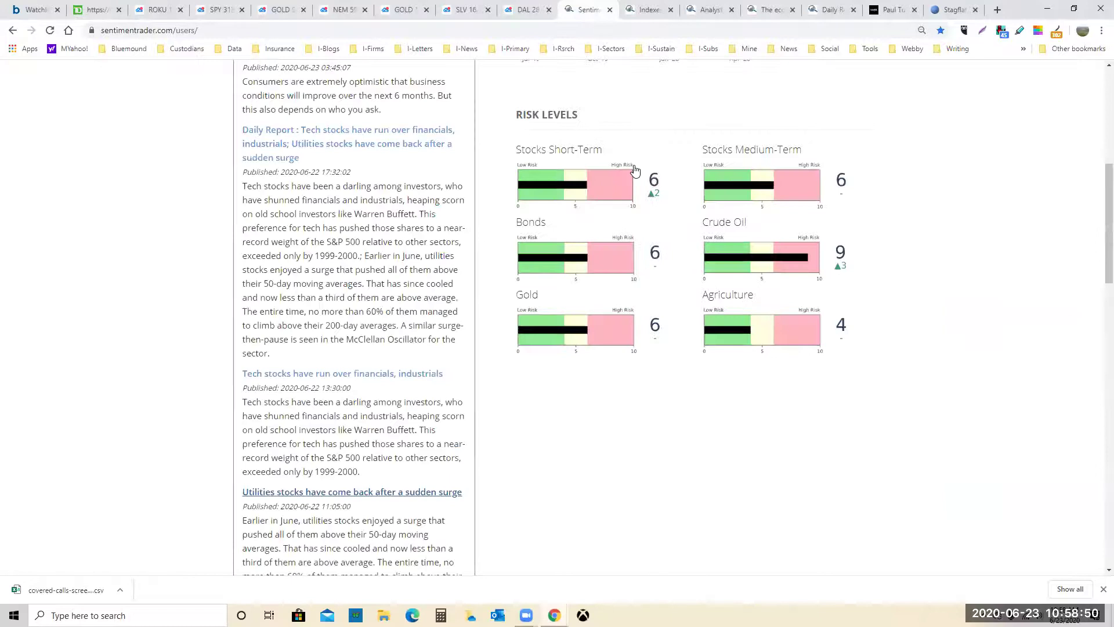
scroll(634, 169, up, 6)
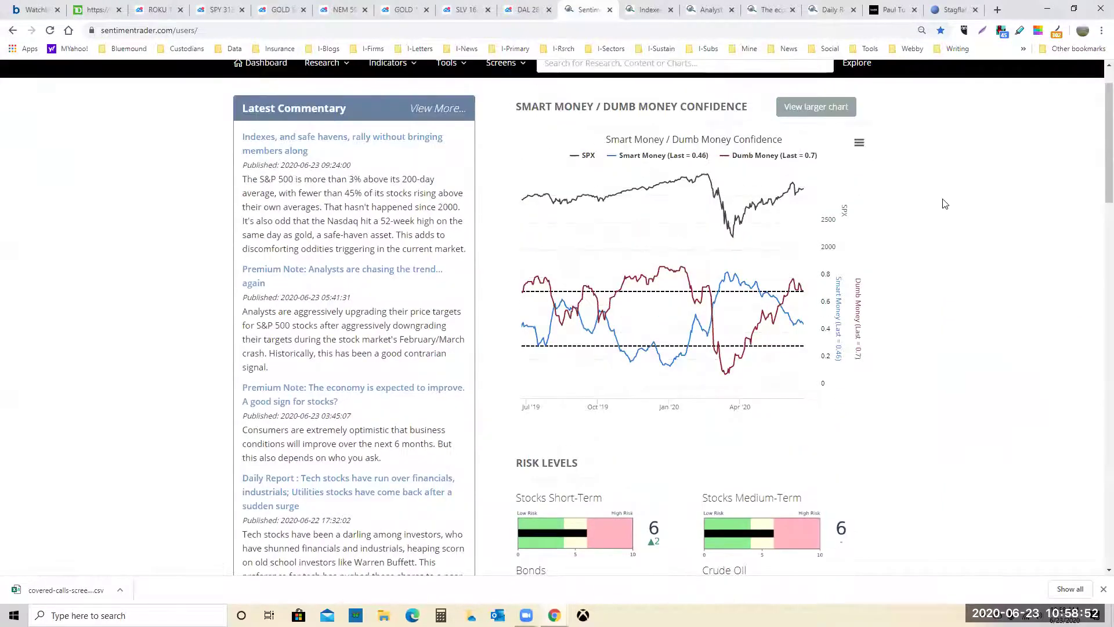
scroll(944, 203, down, 1)
scroll(942, 203, up, 1)
mouse_move(799, 289)
scroll(965, 332, down, 4)
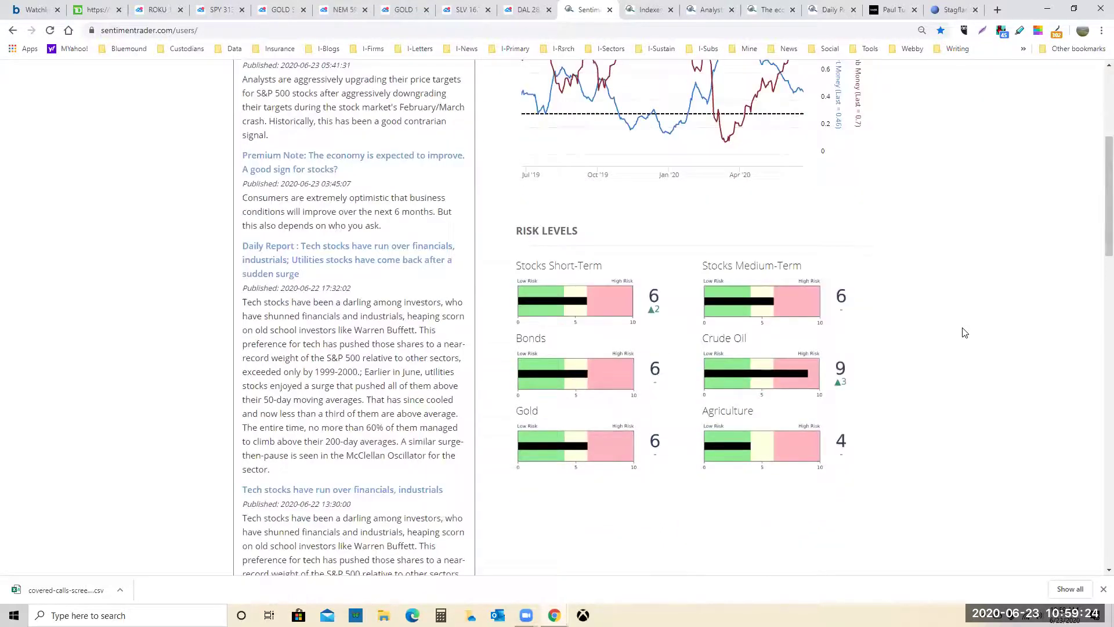
scroll(946, 334, up, 1)
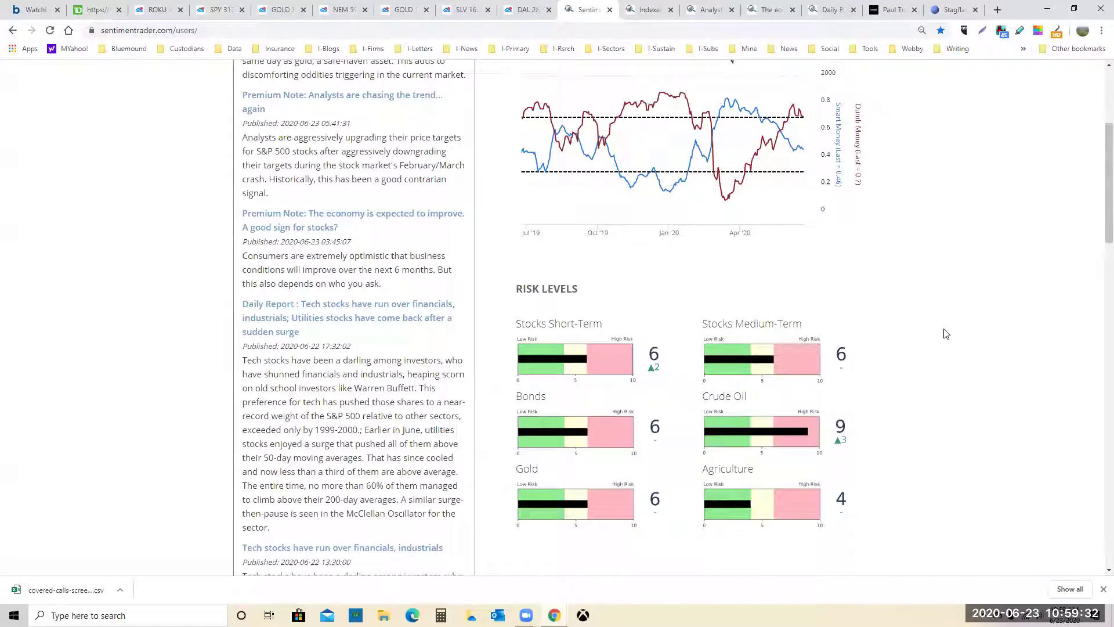
scroll(973, 377, up, 4)
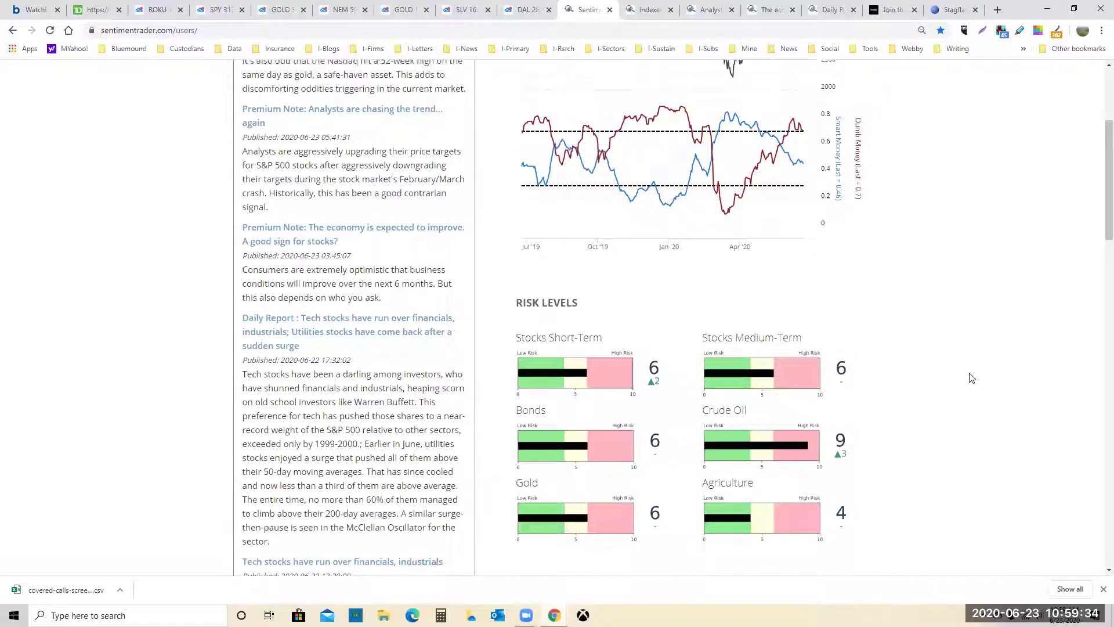
- Return to the SPY chart, dismiss the 'Your Chart Layout Was Changed' notice, then switch to the safe-havens article
click(220, 9)
click(693, 235)
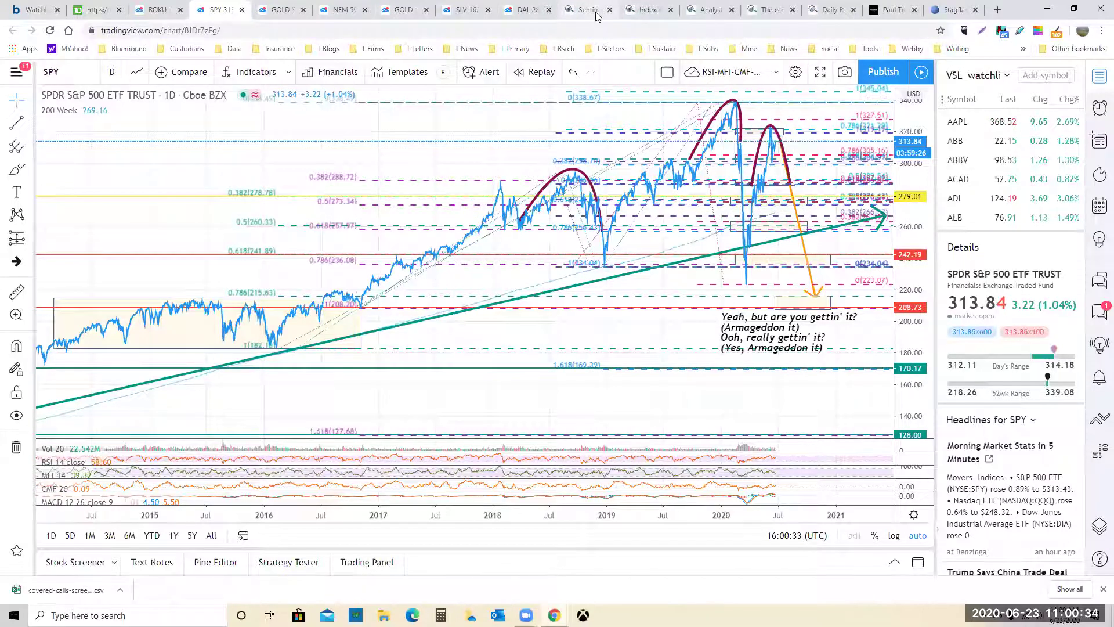
click(646, 13)
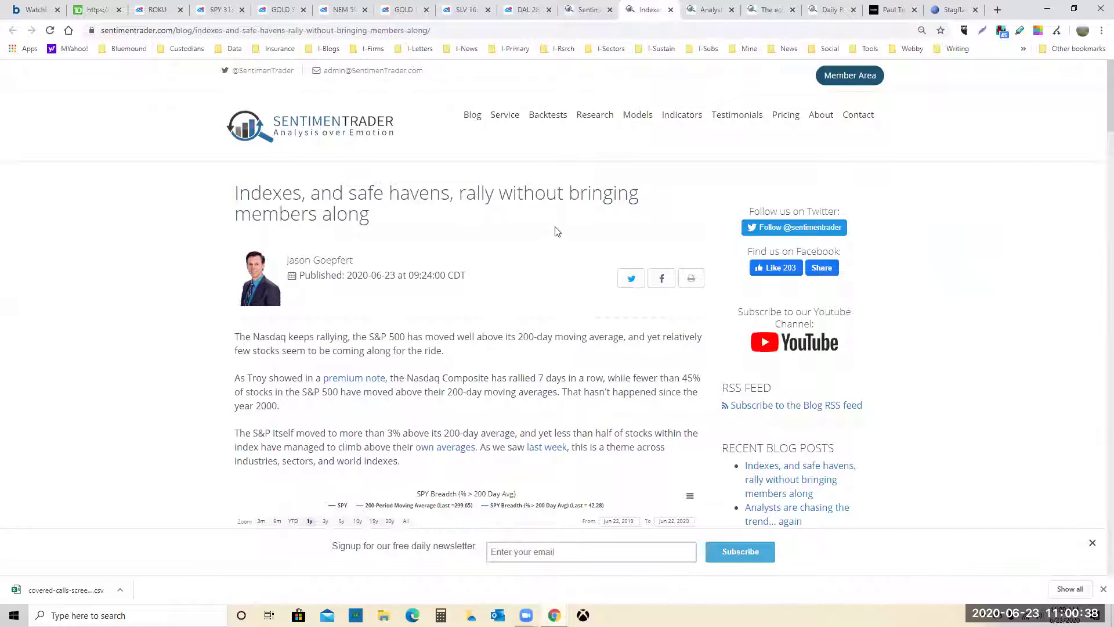
- Scroll through the 'Indexes, and safe havens' post, close the Analysts article tab, and open the tab-strip menu
scroll(557, 232, down, 1)
scroll(556, 273, down, 2)
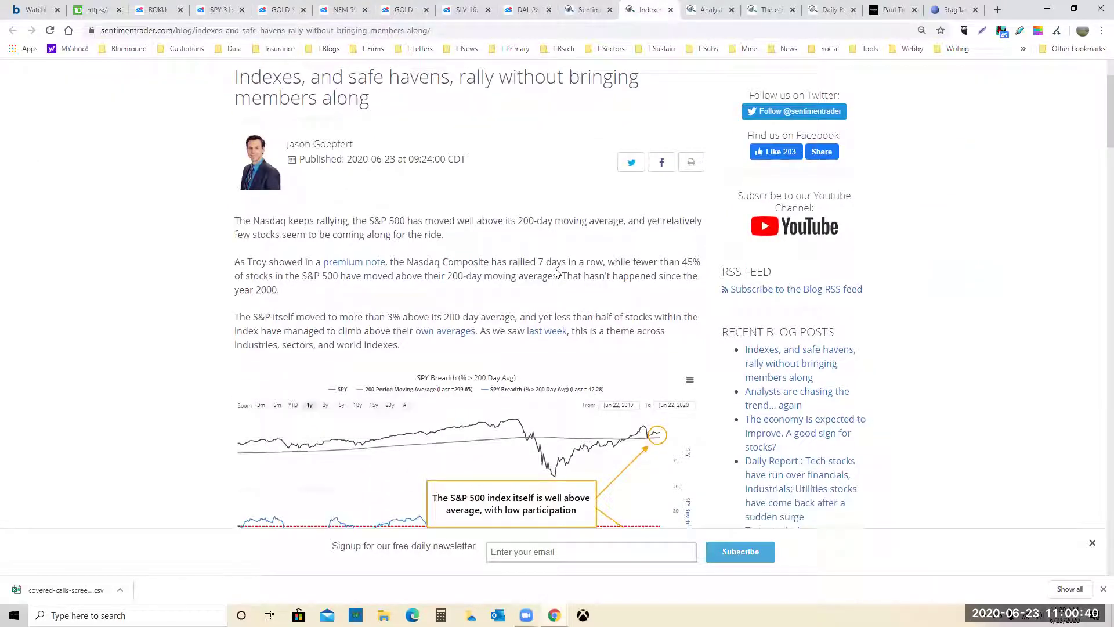
scroll(177, 287, up, 1)
scroll(176, 286, down, 2)
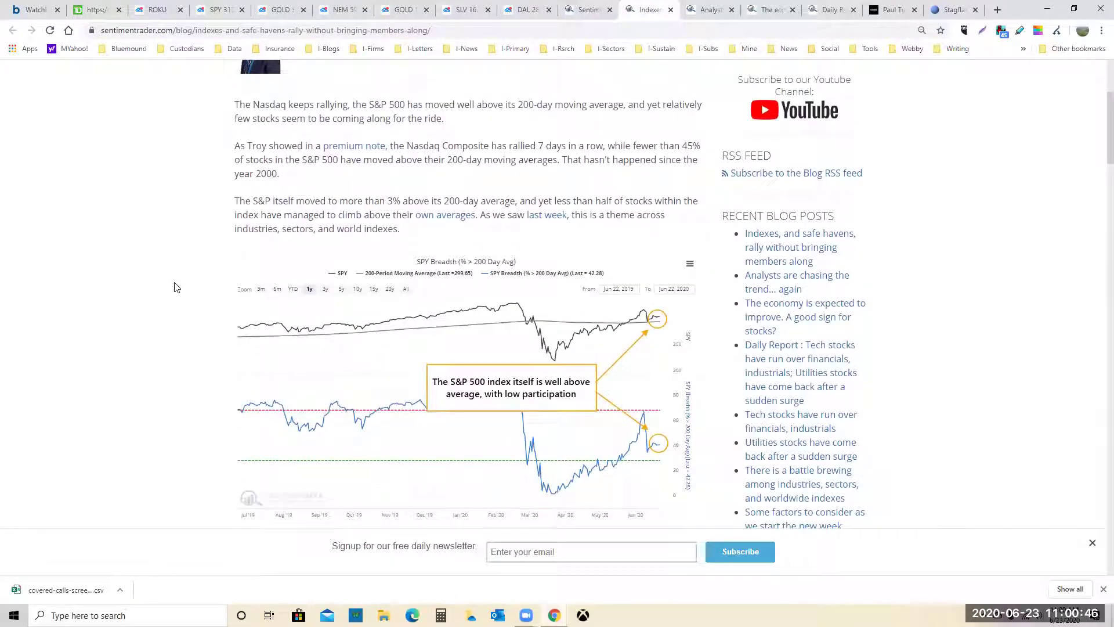
scroll(176, 286, up, 4)
click(731, 10)
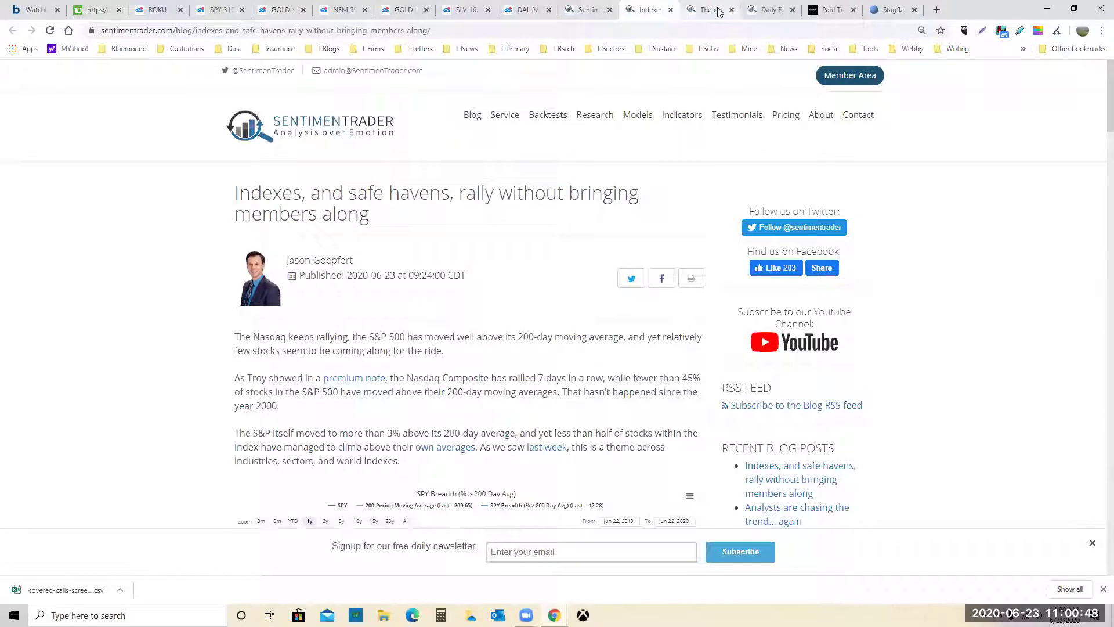
right_click(934, 12)
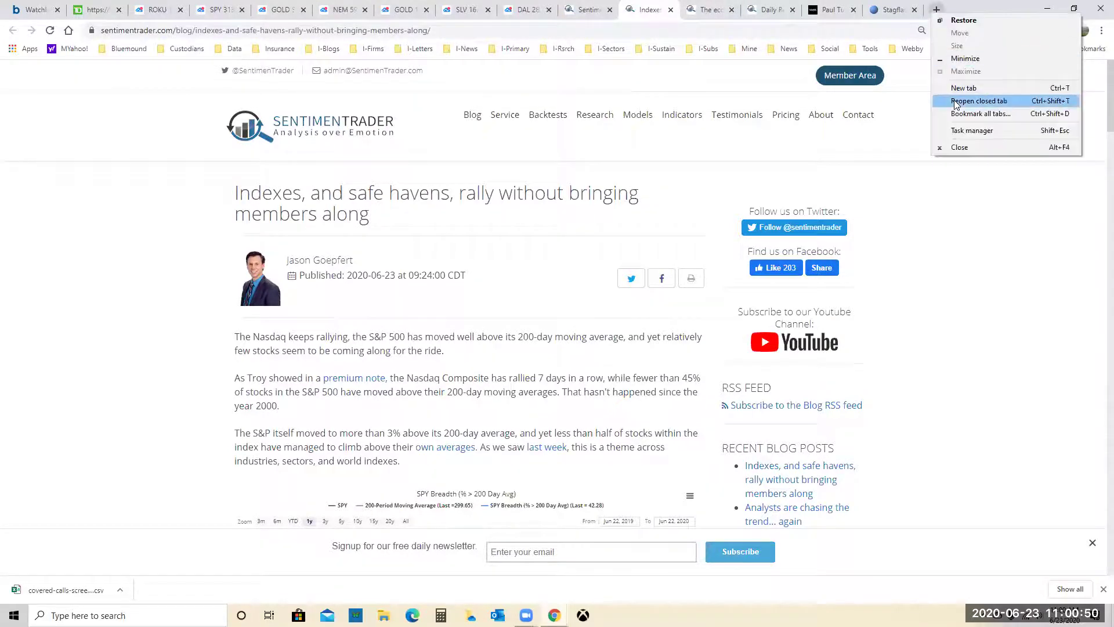
- Reopen the 'Analysts are chasing the trend… again' article and scroll to its Analyst Price Changes chart (-5.41% median returns)
click(956, 102)
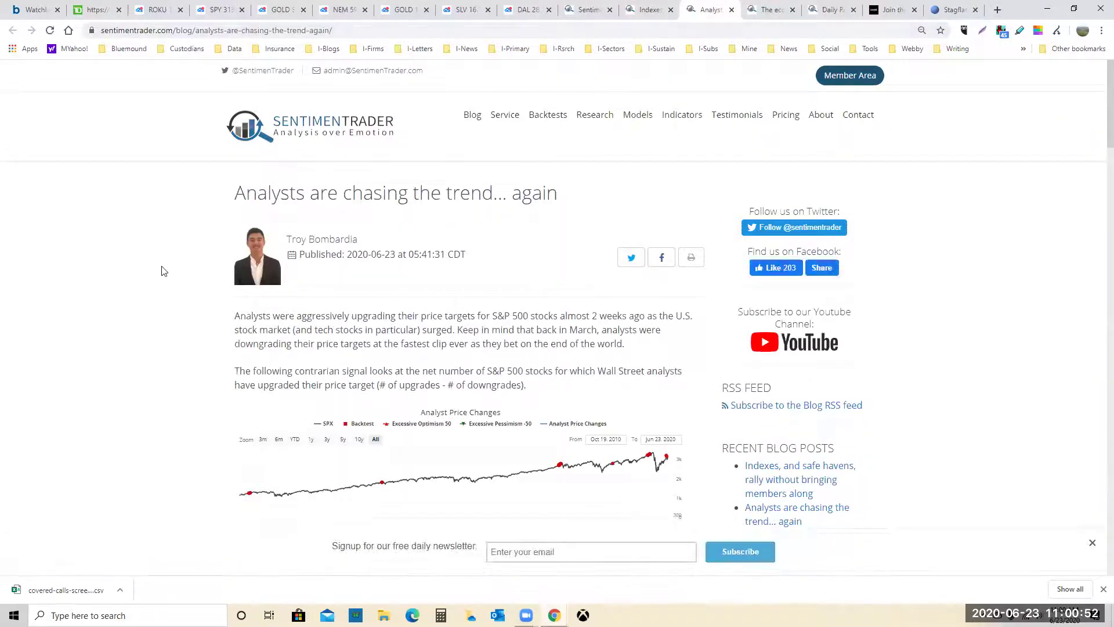
scroll(162, 270, down, 2)
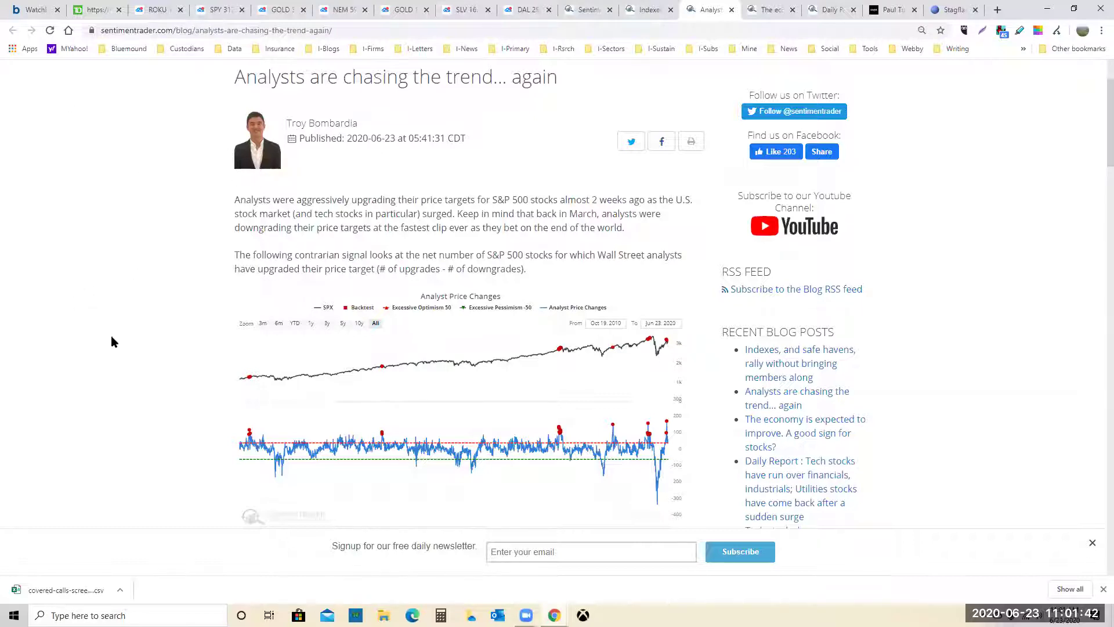
scroll(172, 387, down, 2)
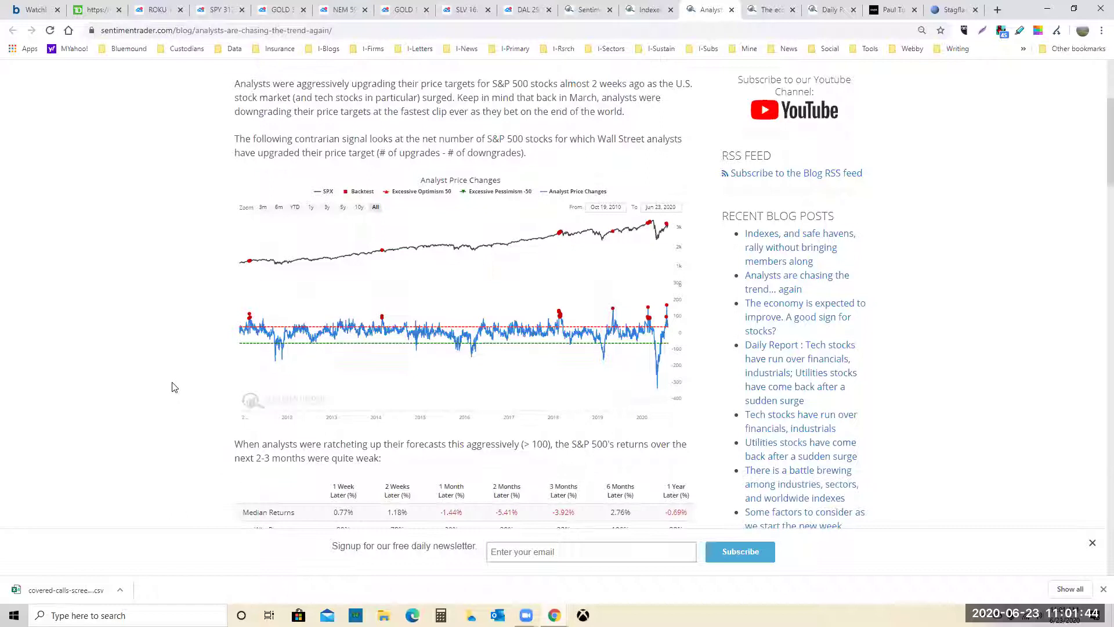
scroll(172, 387, up, 1)
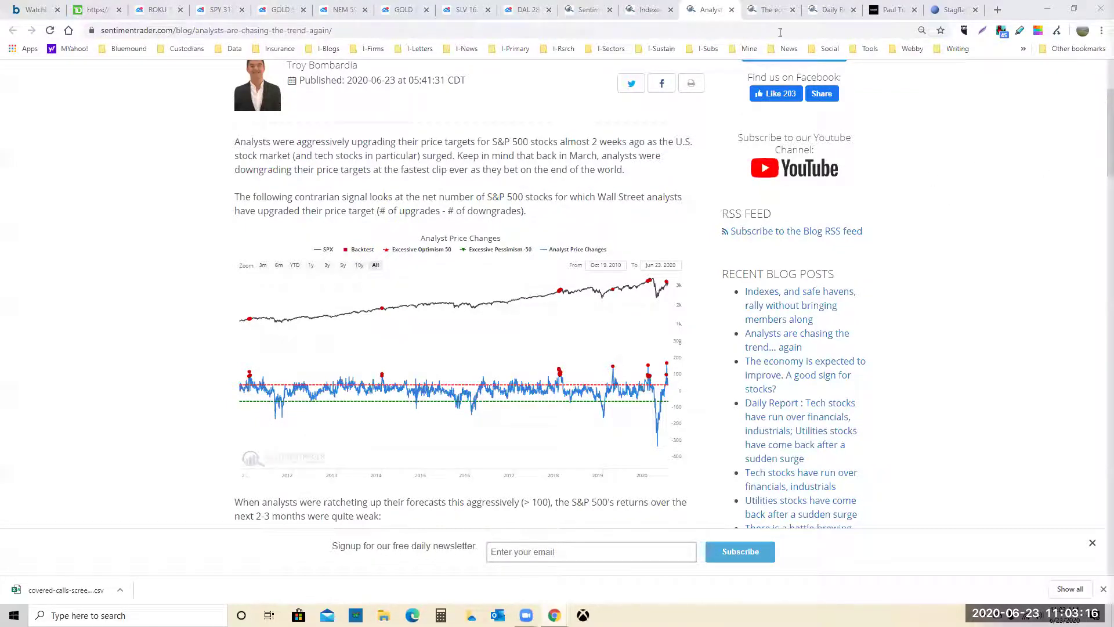
- Open 'The economy is expected to improve' article and scroll to its S&P 500 and Consumer Confidence charts
click(777, 11)
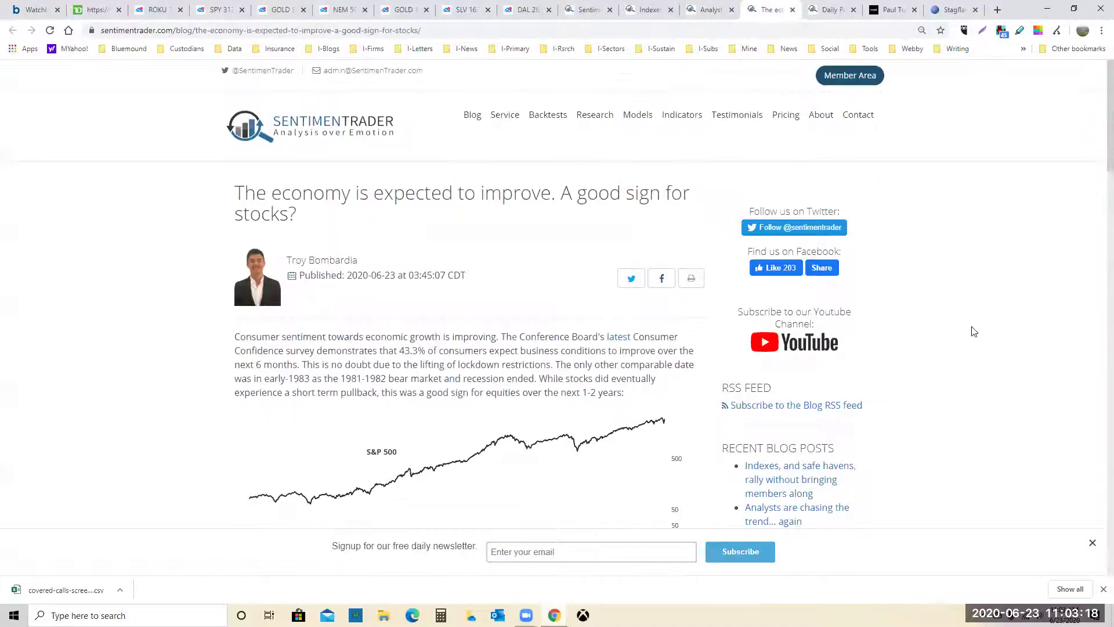
scroll(520, 305, down, 1)
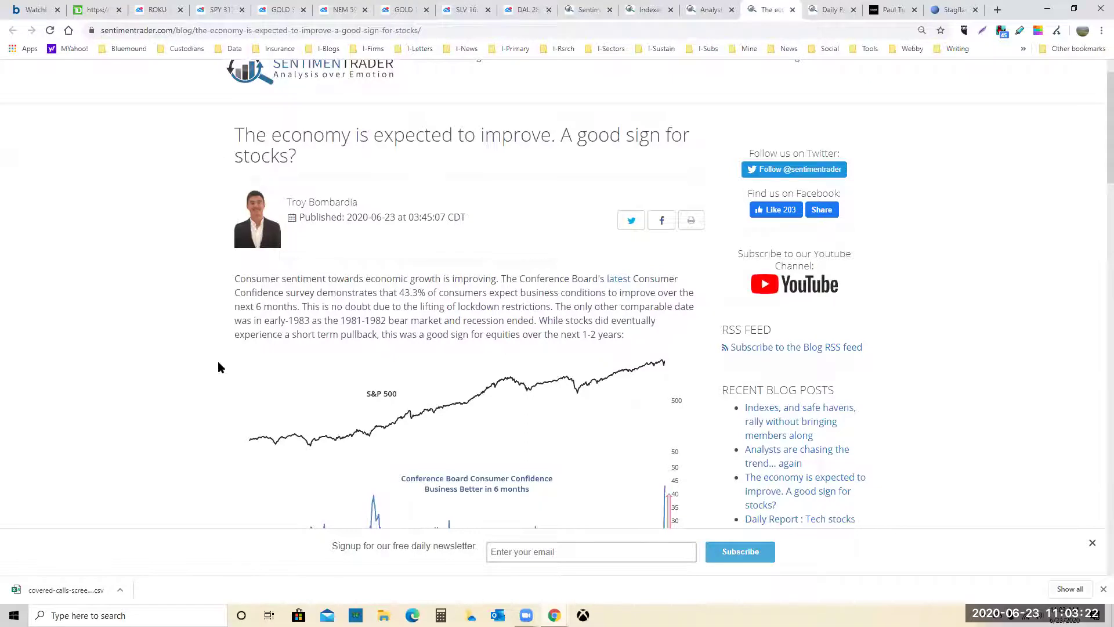
scroll(215, 362, down, 1)
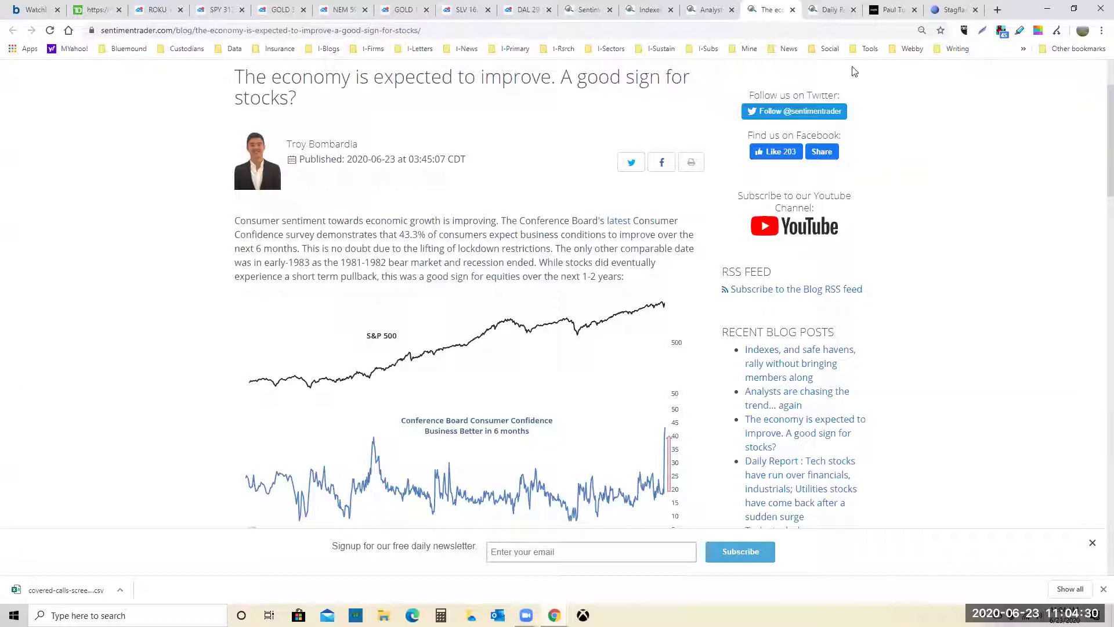
- Open the June 22, 2020 daily report and browse its sector optimism readings
click(832, 13)
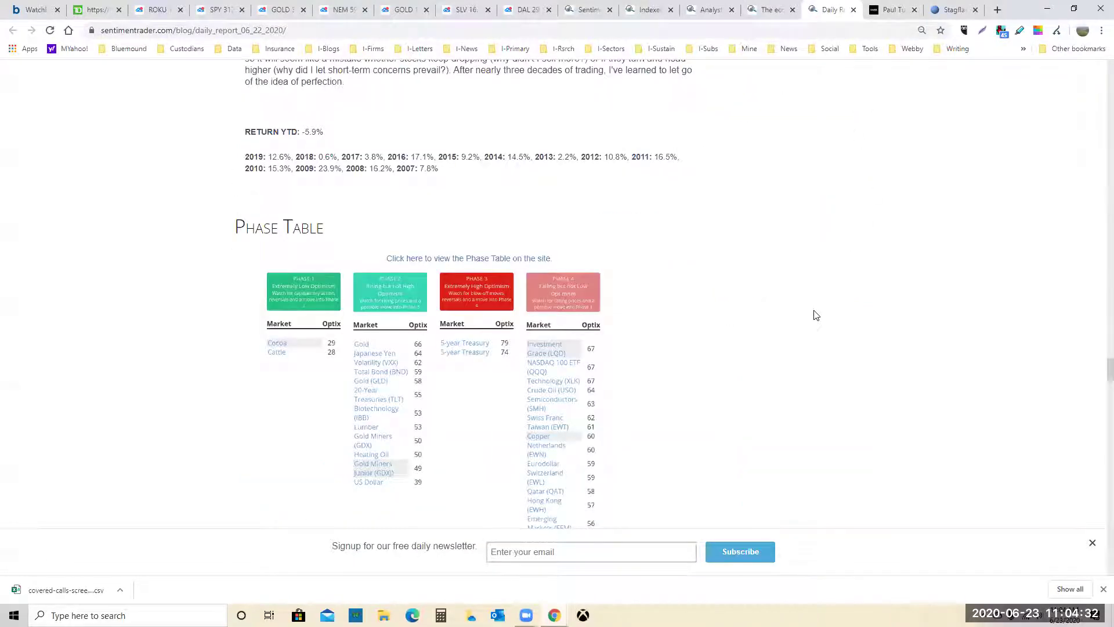
scroll(817, 312, down, 1)
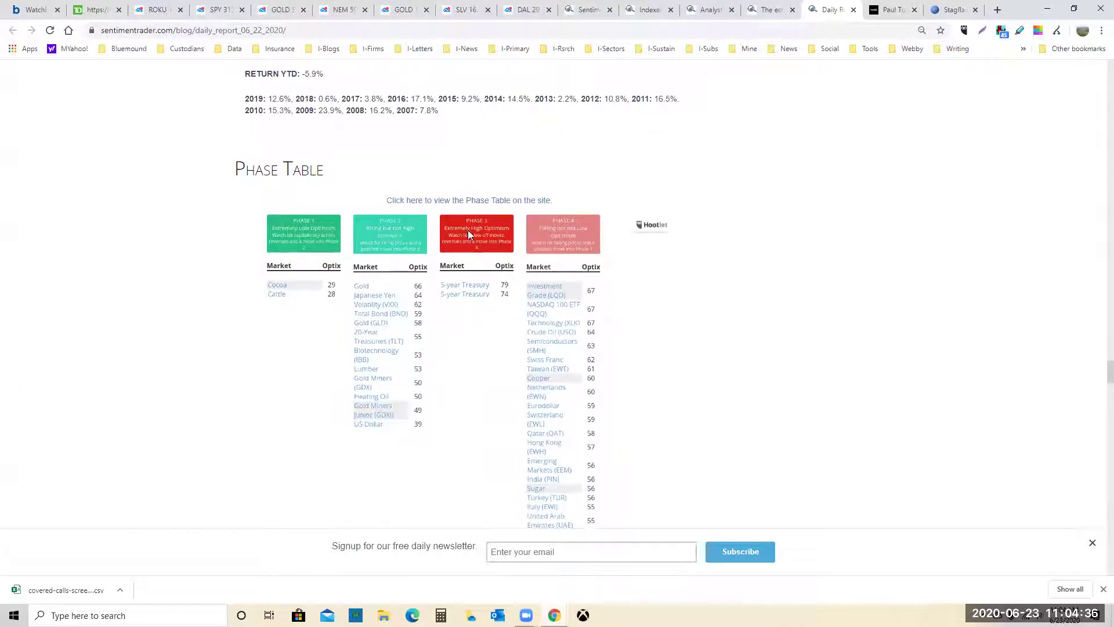
scroll(563, 288, down, 1)
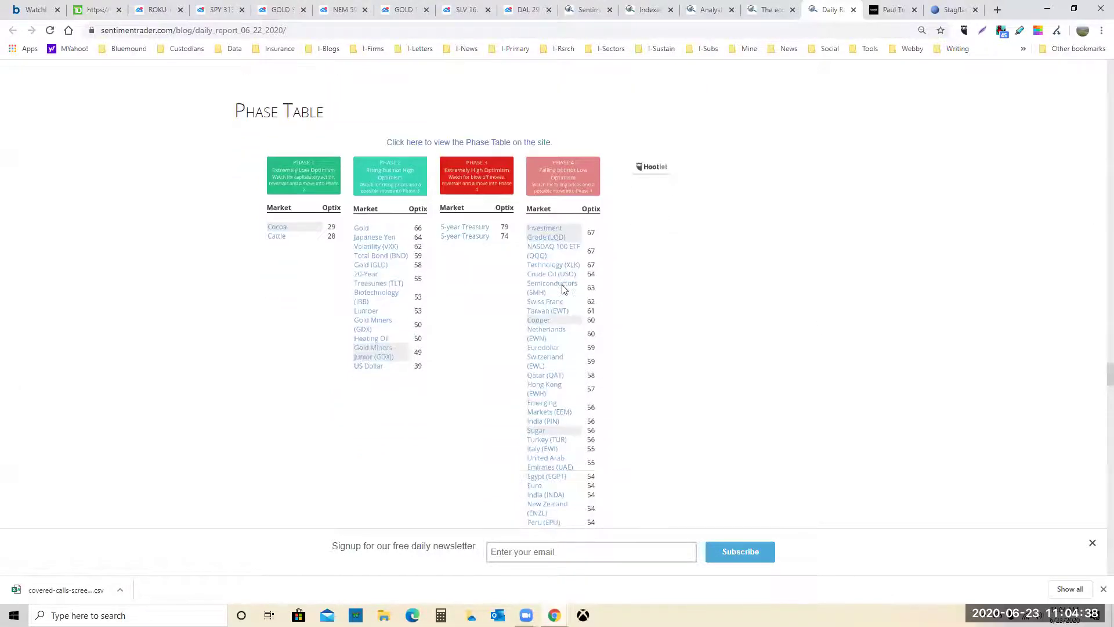
scroll(562, 268, down, 3)
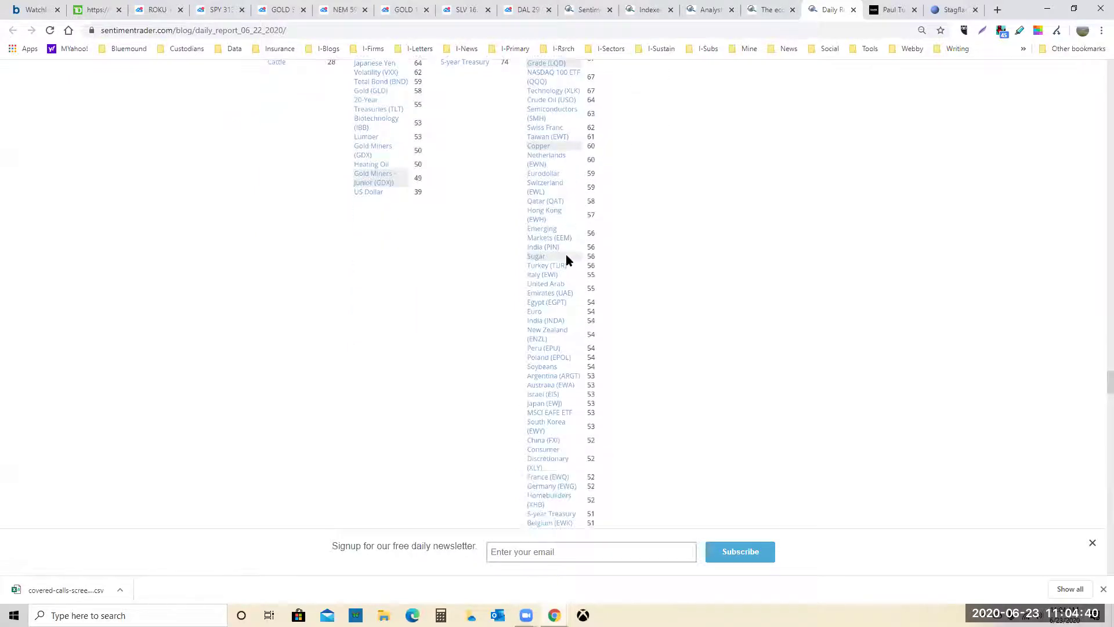
scroll(565, 258, up, 3)
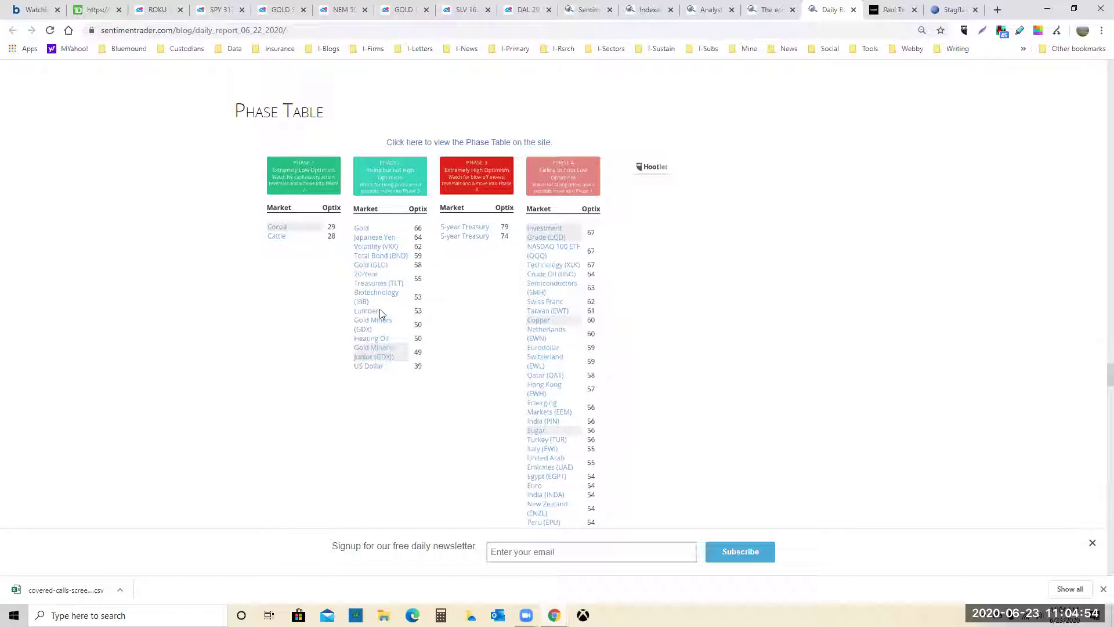
- Scroll past the end of the ratings list (Hogs at 31) to the Ranks heading
scroll(557, 336, down, 10)
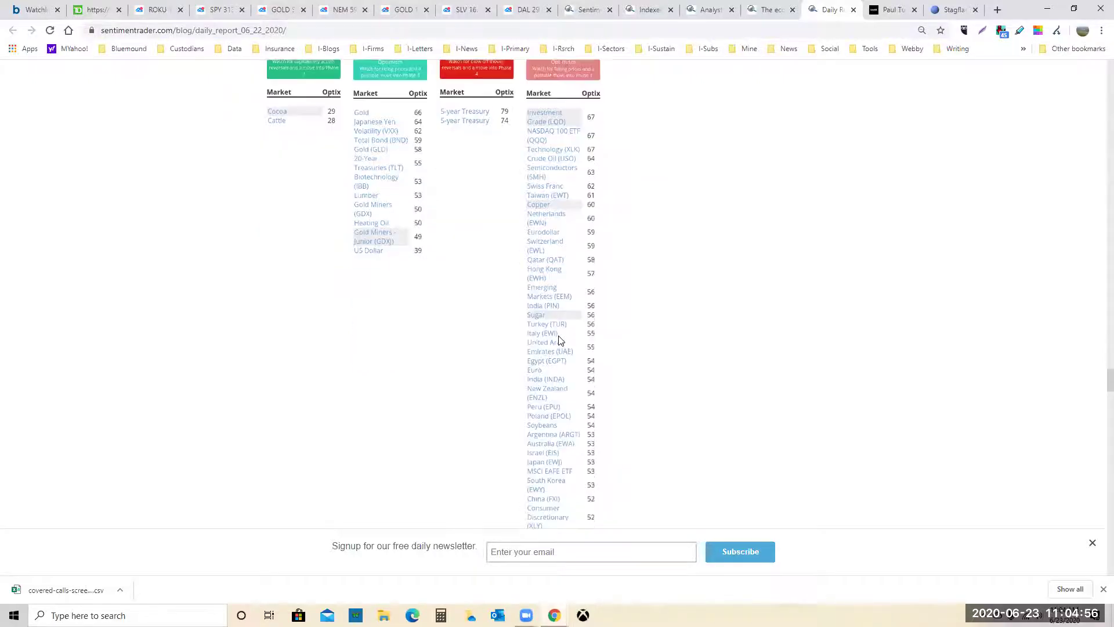
scroll(558, 336, down, 10)
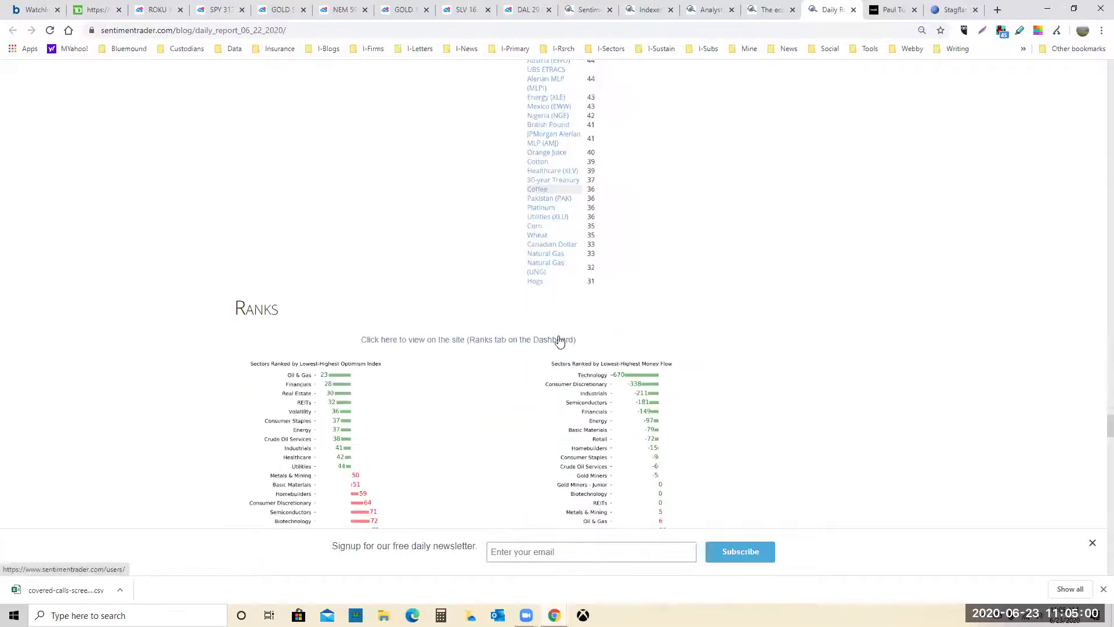
scroll(559, 339, up, 12)
scroll(558, 341, up, 4)
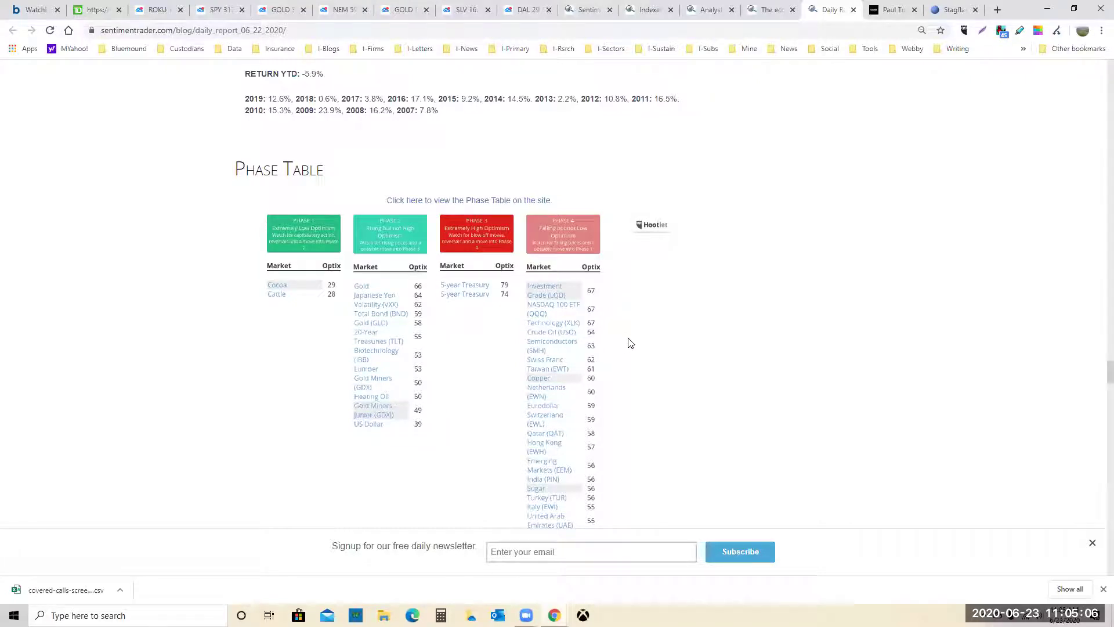
scroll(630, 343, down, 2)
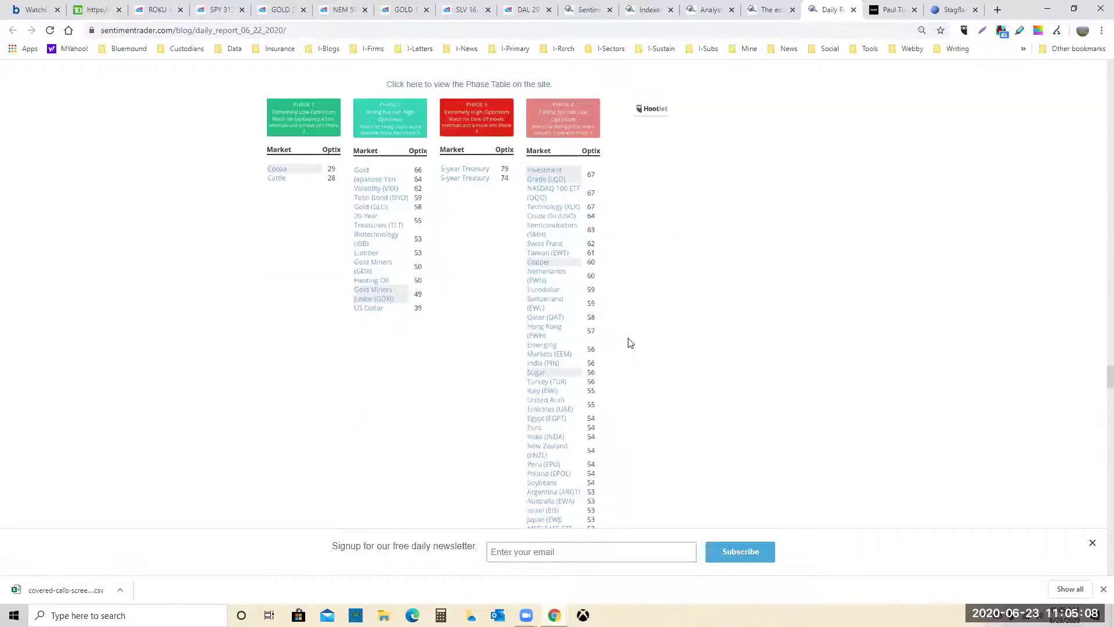
scroll(630, 343, down, 4)
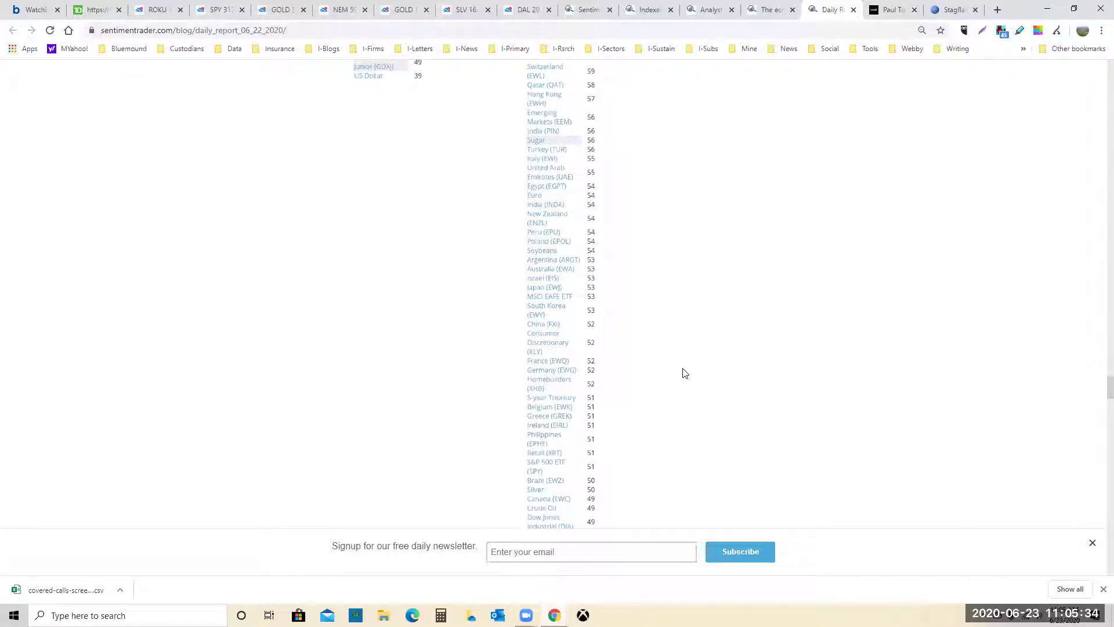
scroll(691, 287, down, 7)
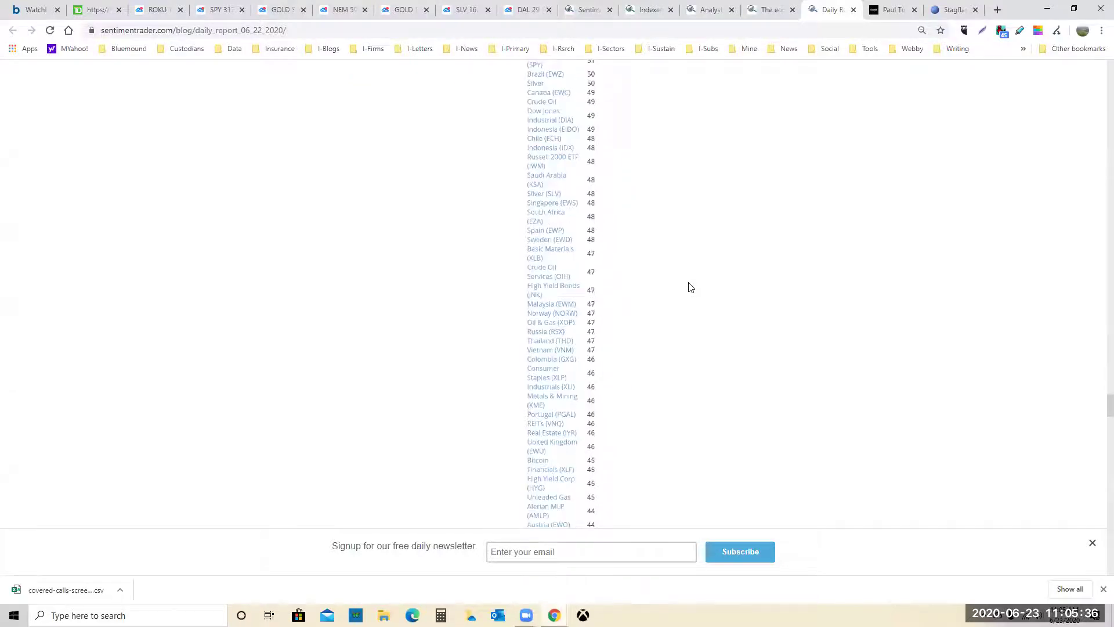
scroll(690, 287, down, 5)
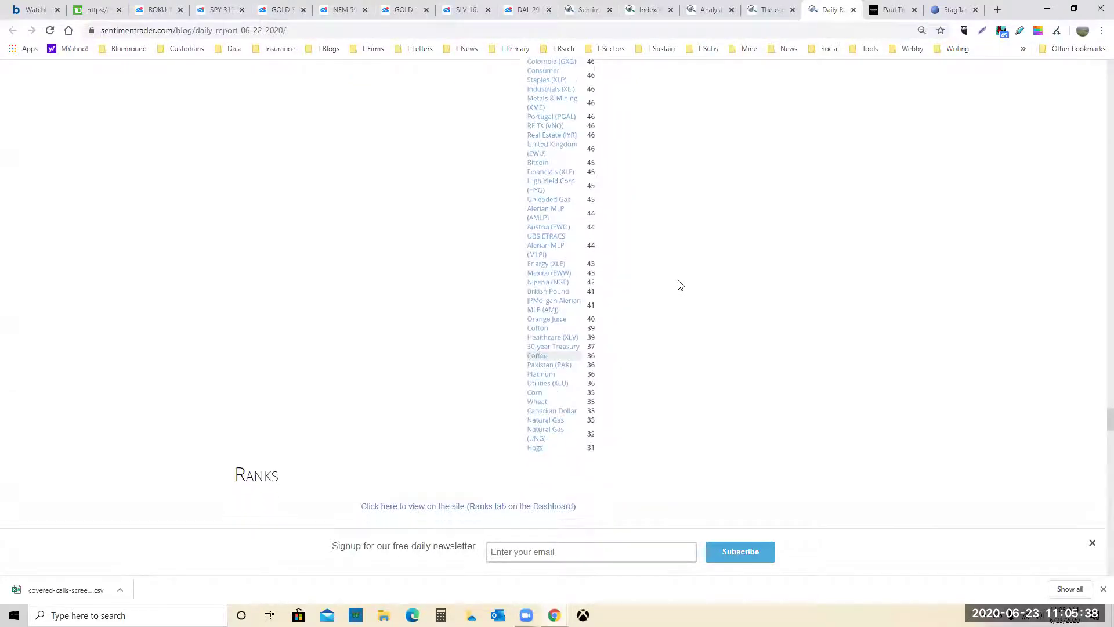
- Scroll through the sector Ranks charts, from Oil & Gas at 23 up to Technology at 85
scroll(678, 285, down, 6)
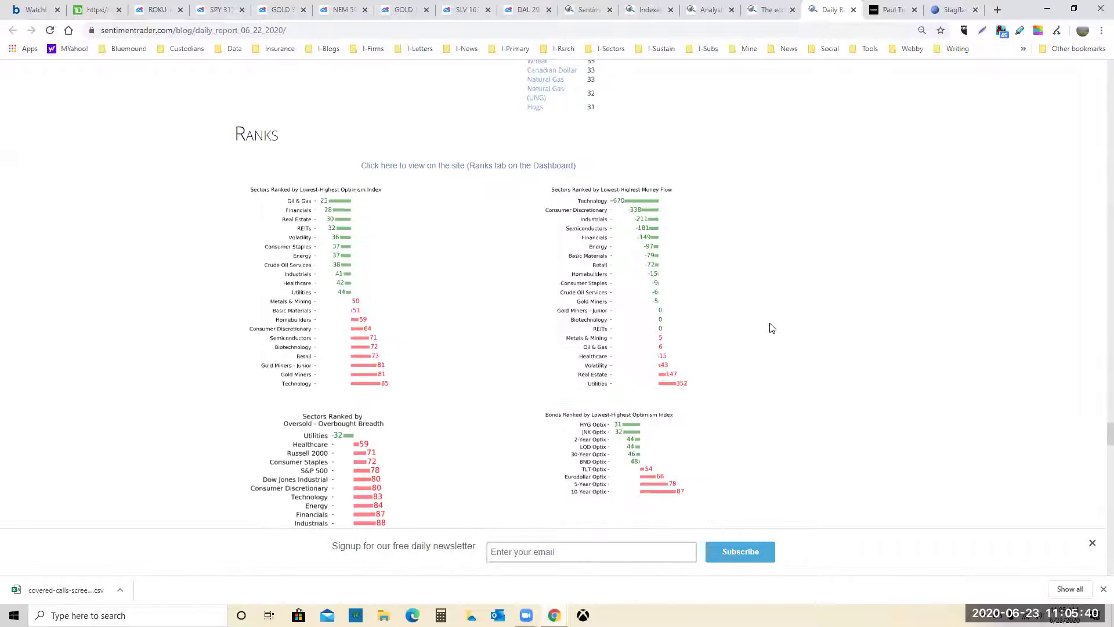
scroll(772, 329, down, 1)
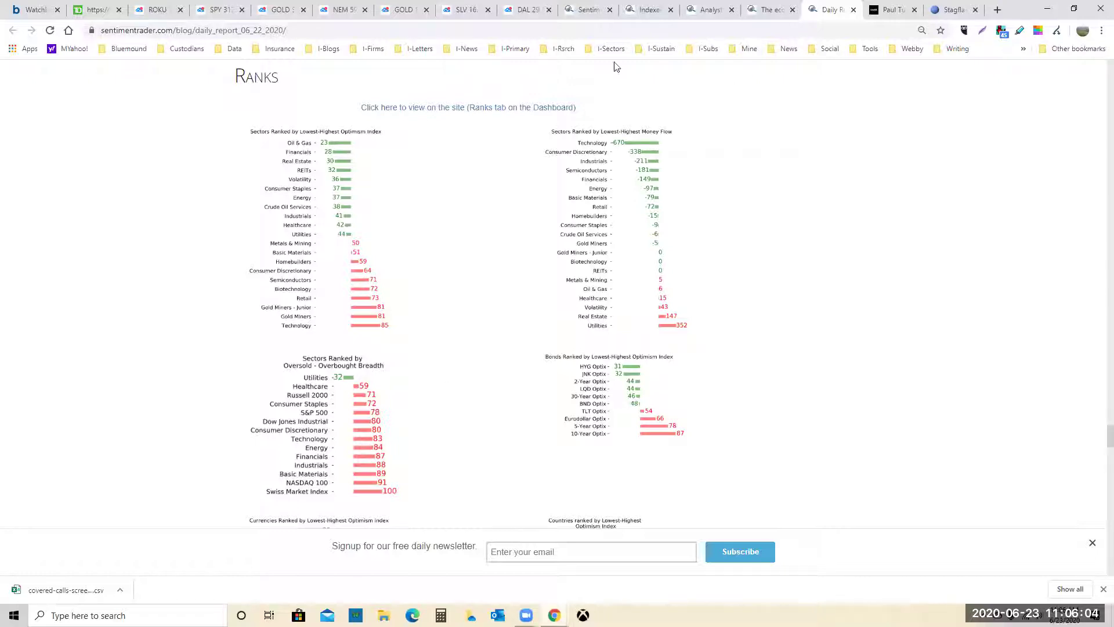
- Back in TradingView, dismiss the layout notice and change the chart symbol to XOP
click(405, 10)
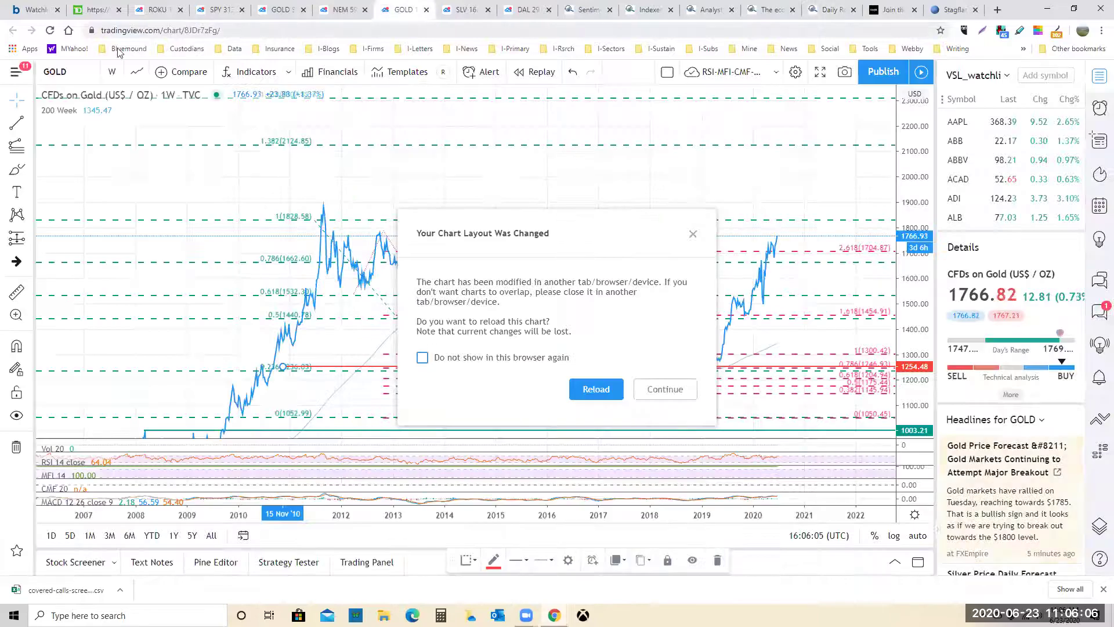
click(693, 233)
click(72, 73)
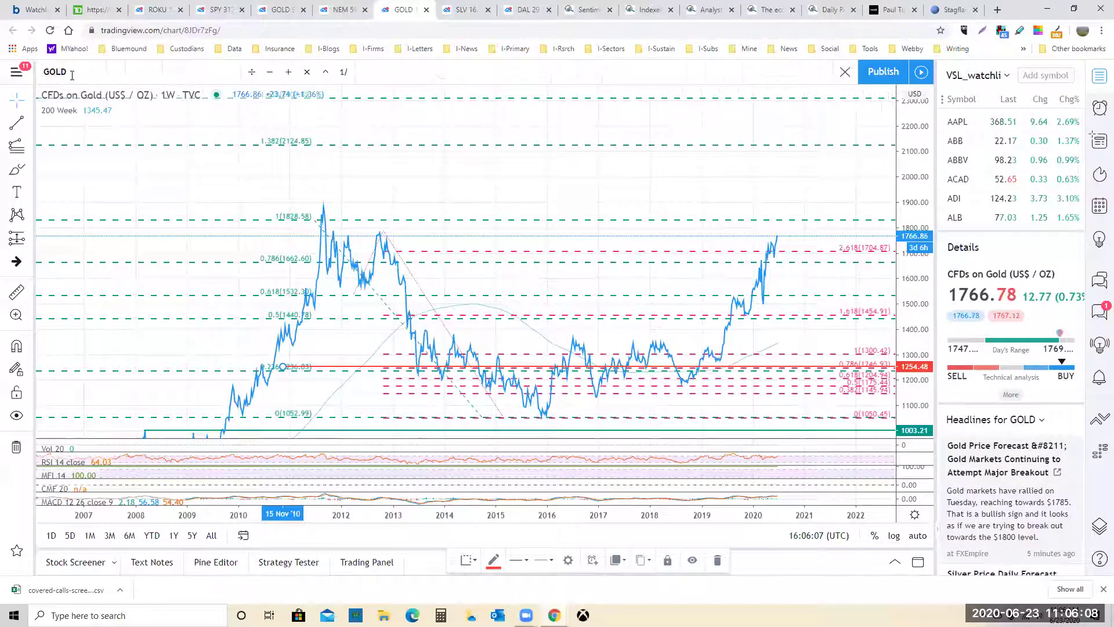
text(XOP)
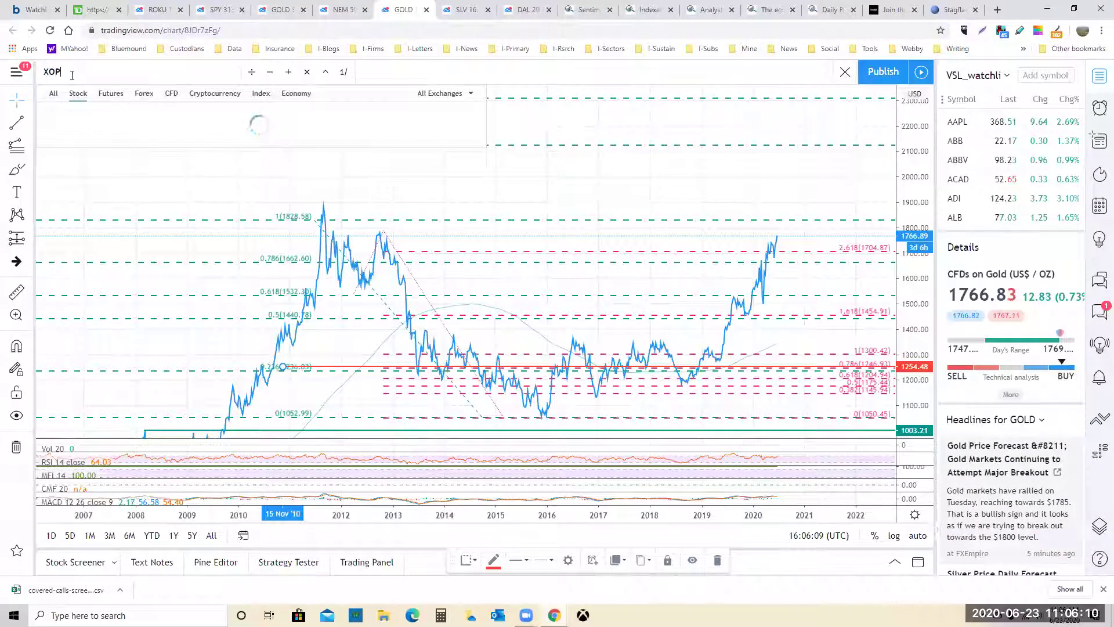
key(Return)
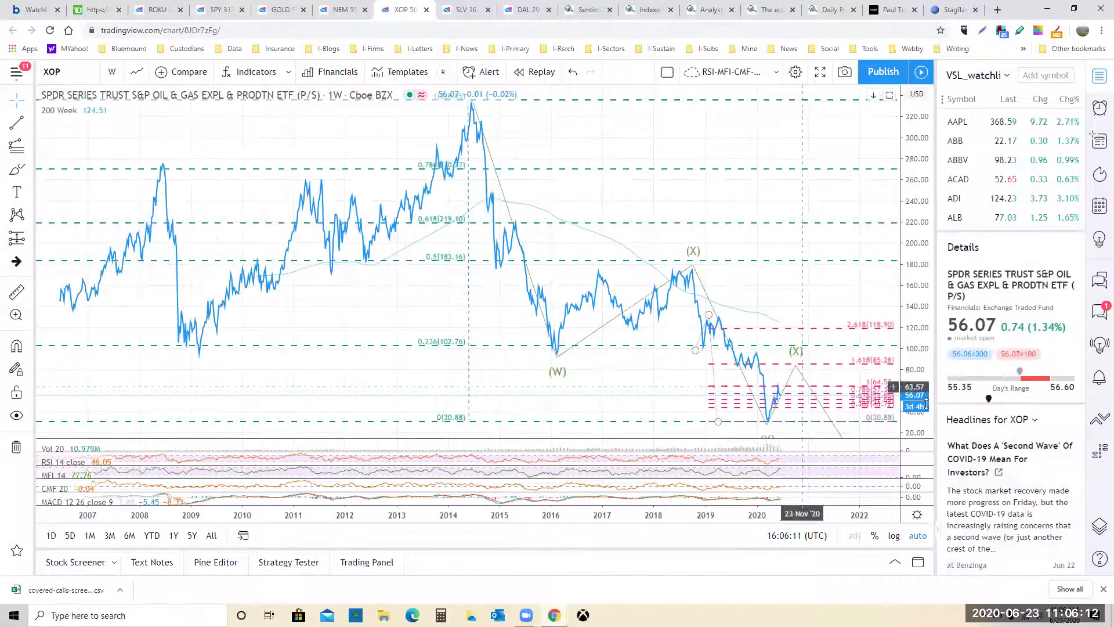
- Fit the weekly XOP chart and drag the W-X-Y-X-Z wave's (Z) point out to December 2021
scroll(680, 398, up, 5)
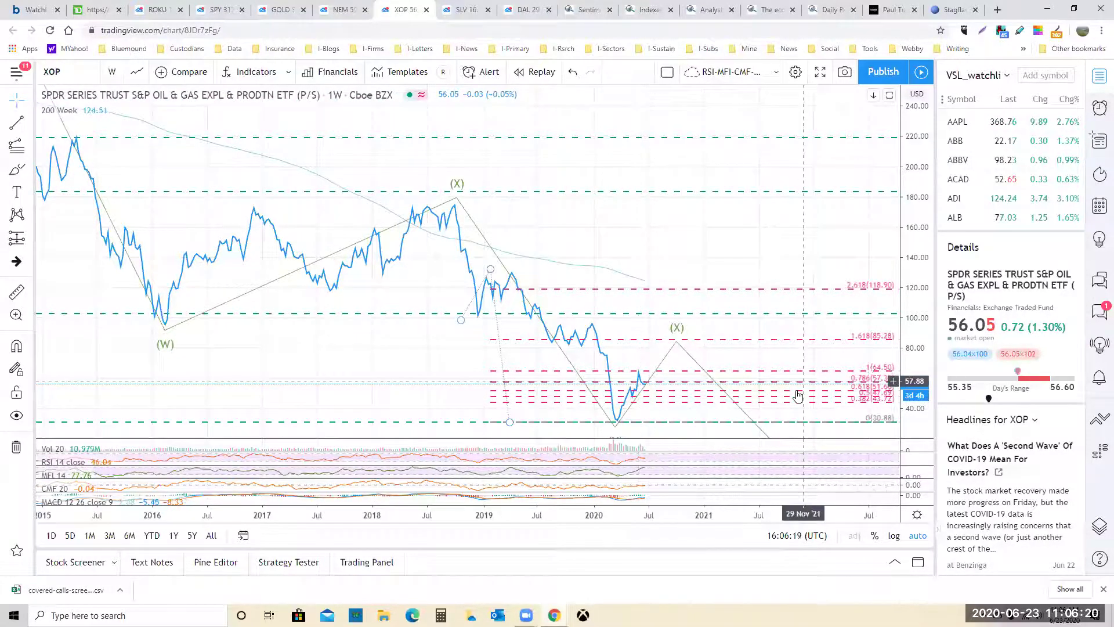
drag(728, 240, 722, 198)
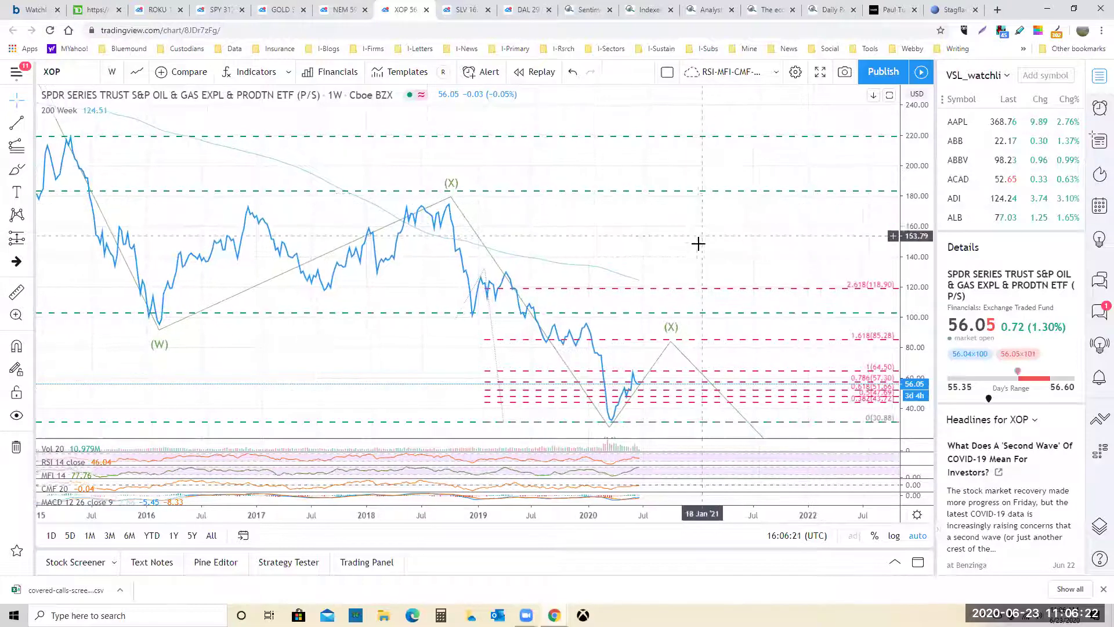
drag(278, 388, 326, 319)
drag(721, 137, 732, 109)
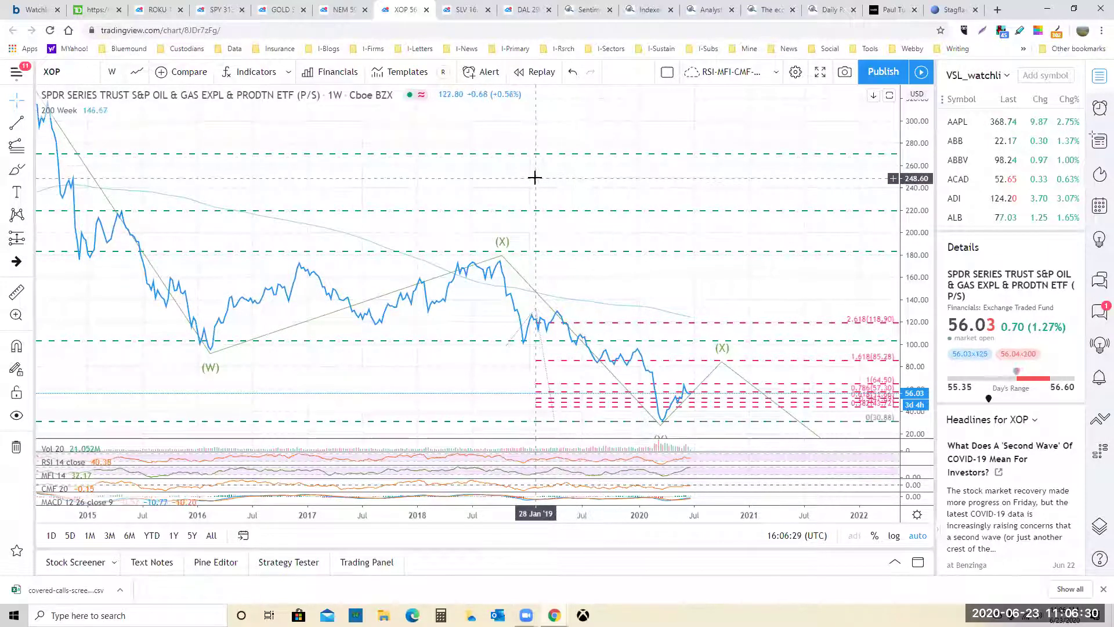
drag(576, 179, 532, 242)
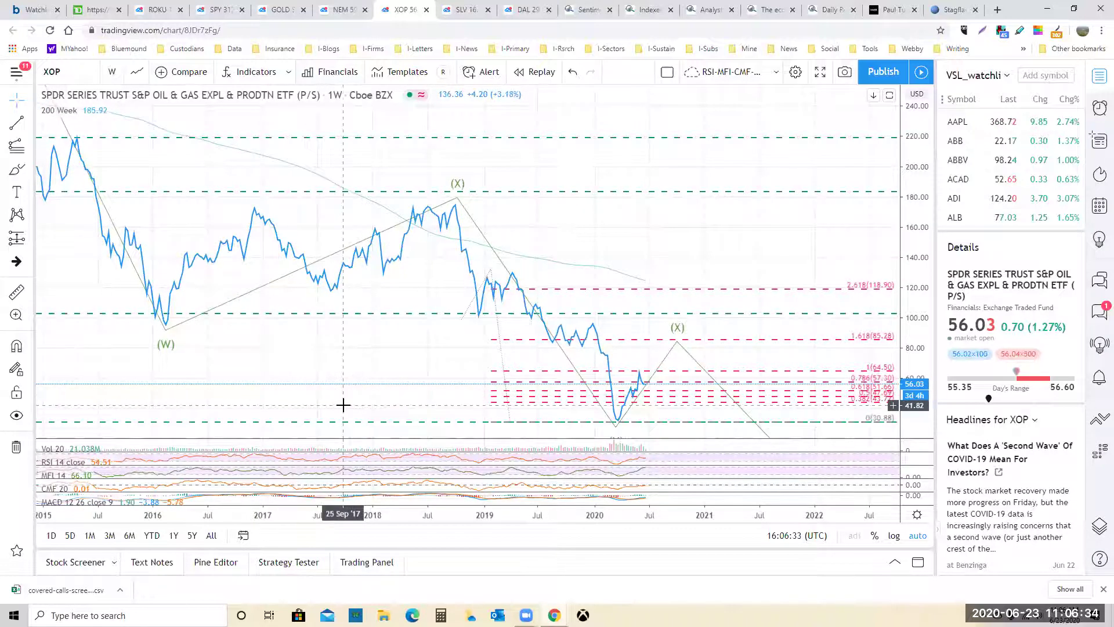
drag(343, 405, 360, 355)
drag(914, 330, 918, 369)
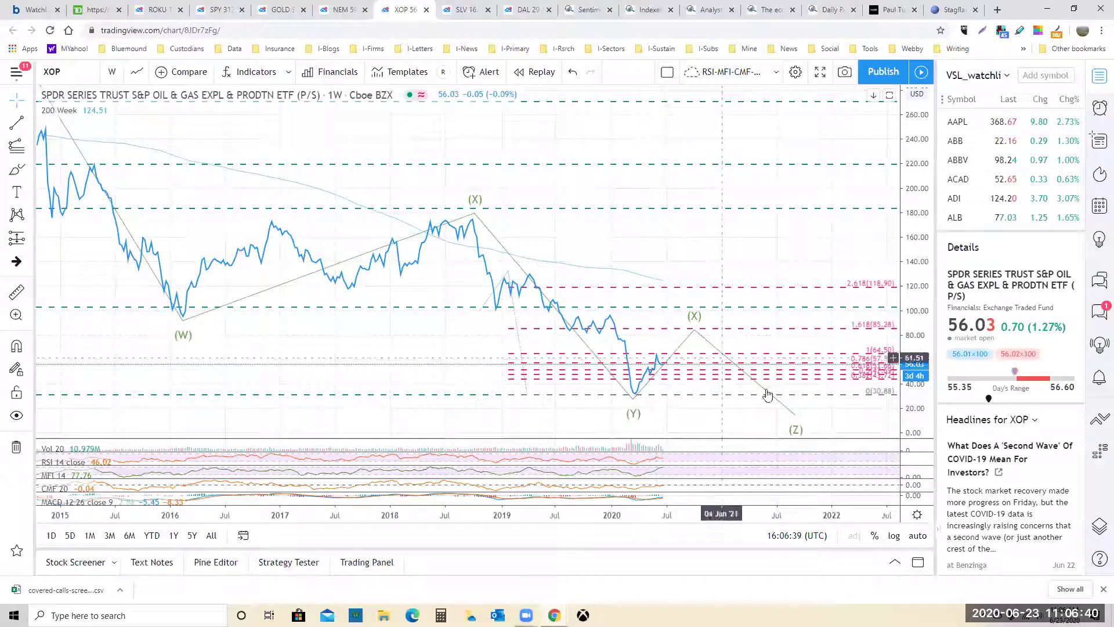
click(797, 418)
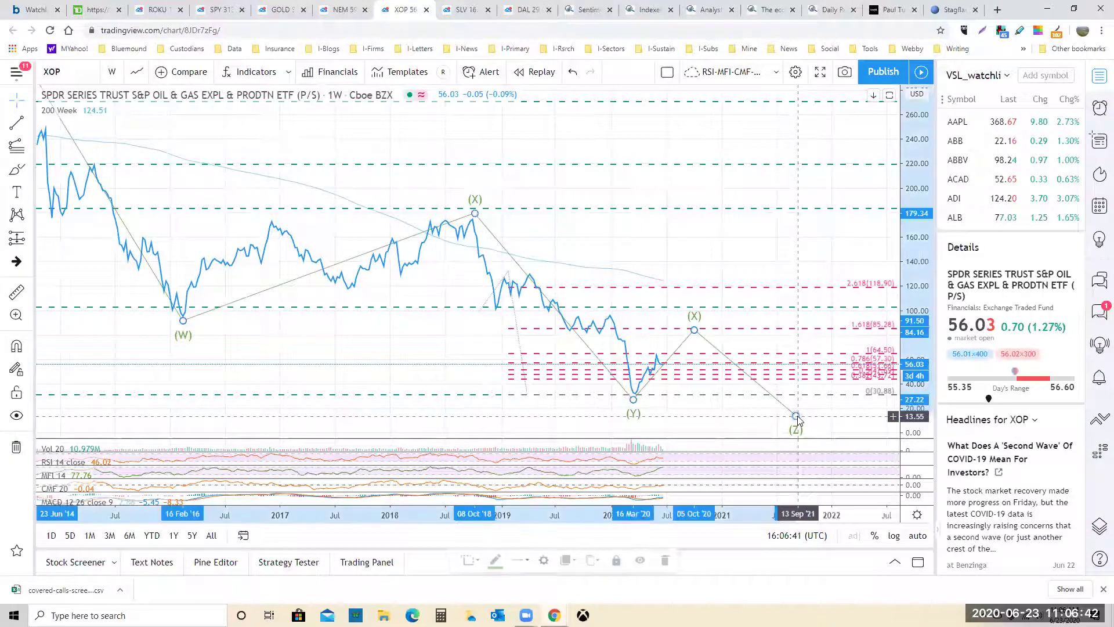
drag(797, 418, 823, 412)
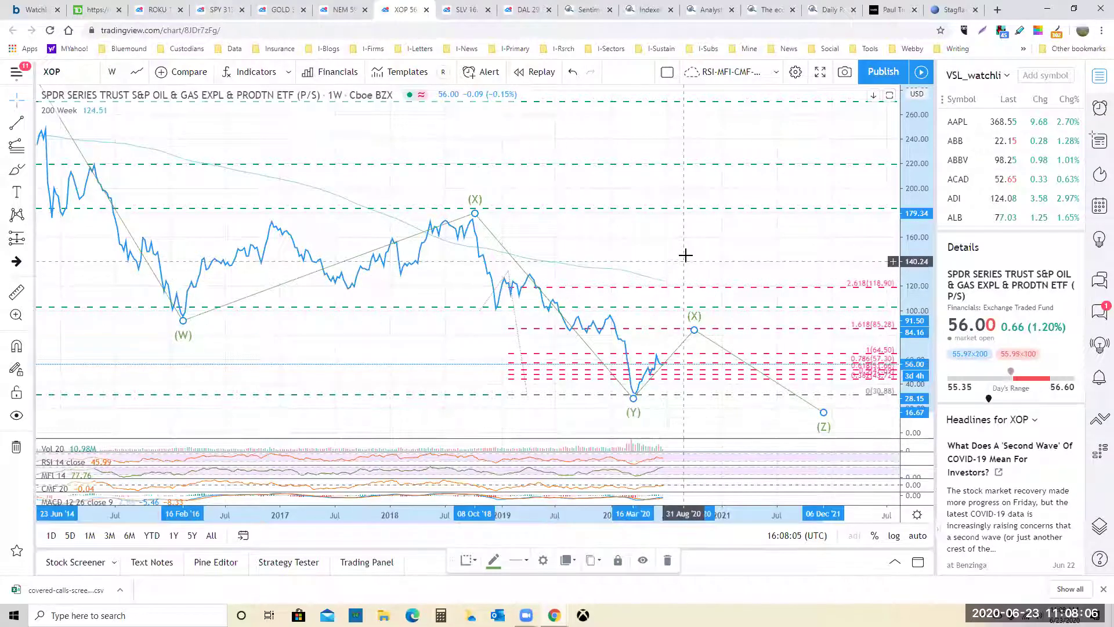
- Load TOT (Total SA) in place of XOP and zoom out to show weekly history back to 2012
click(66, 79)
text(TOT)
key(Return)
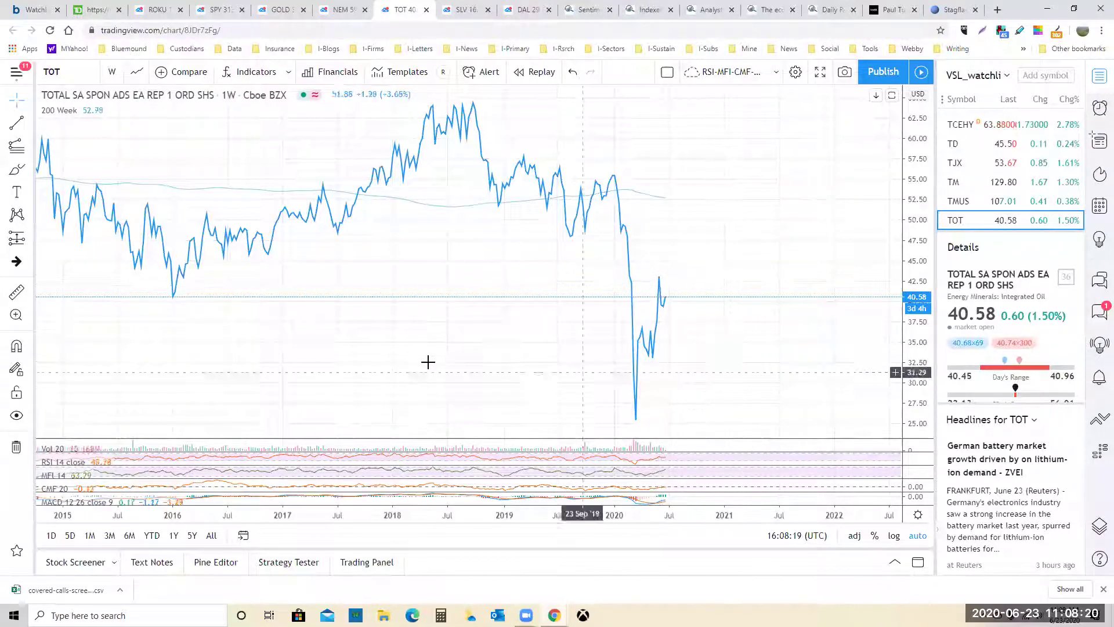
scroll(485, 286, down, 3)
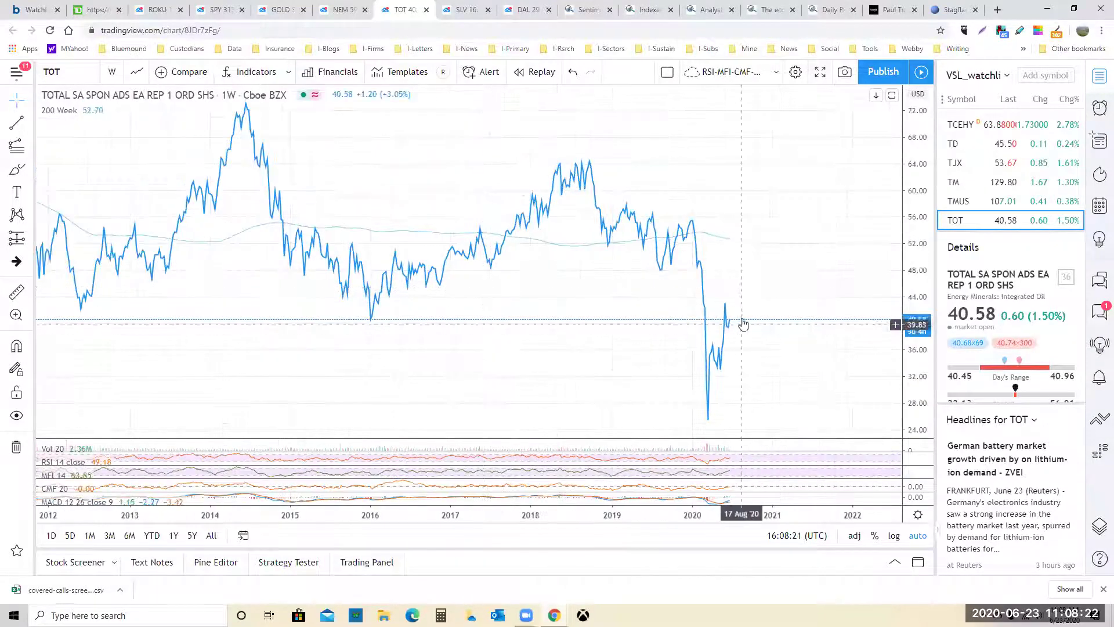